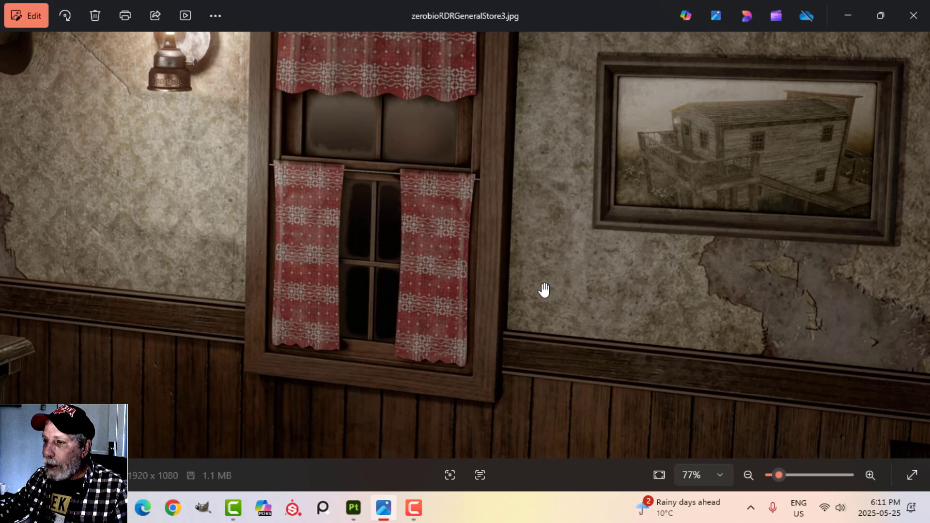
# Examine the worn, peeling wallpaper around the window in the reference picture, and switch to Substance 3D Painter
pyautogui.moveTo(182, 241)
pyautogui.mouseDown()
pyautogui.moveTo(328, 249)
pyautogui.moveTo(382, 240)
pyautogui.moveTo(189, 227)
pyautogui.mouseUp()
pyautogui.moveTo(504, 221); pyautogui.dragTo(516, 190)
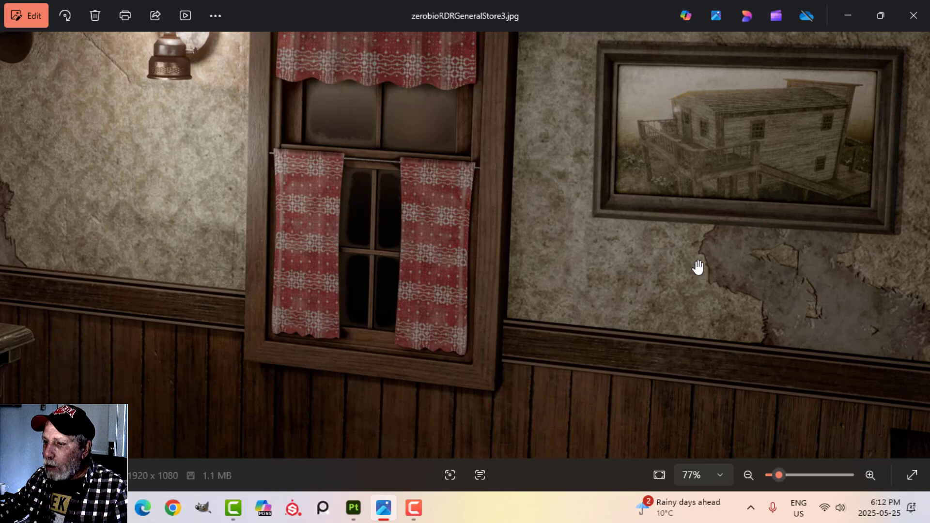
pyautogui.click(354, 507)
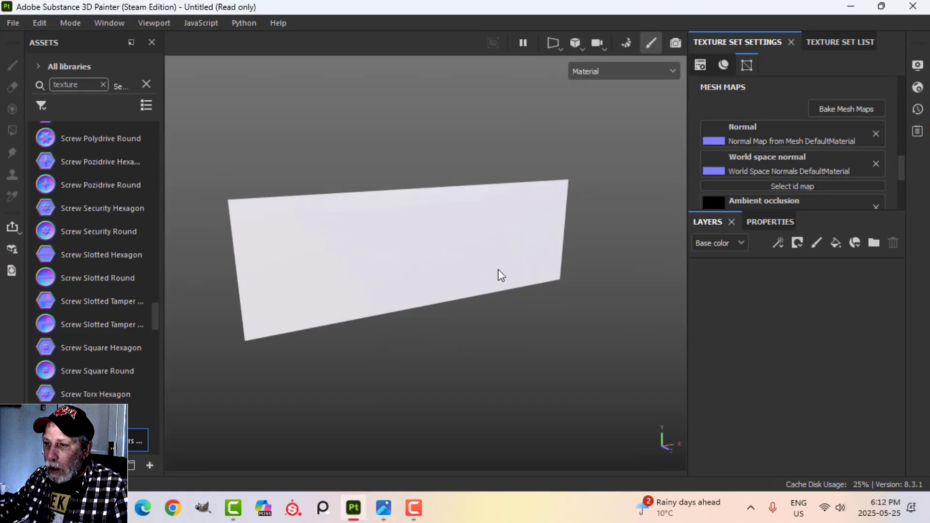
# Add a fill layer with only the color and roughness channels enabled, and set its roughness to about 0.73
pyautogui.scroll(1, 426, 283)
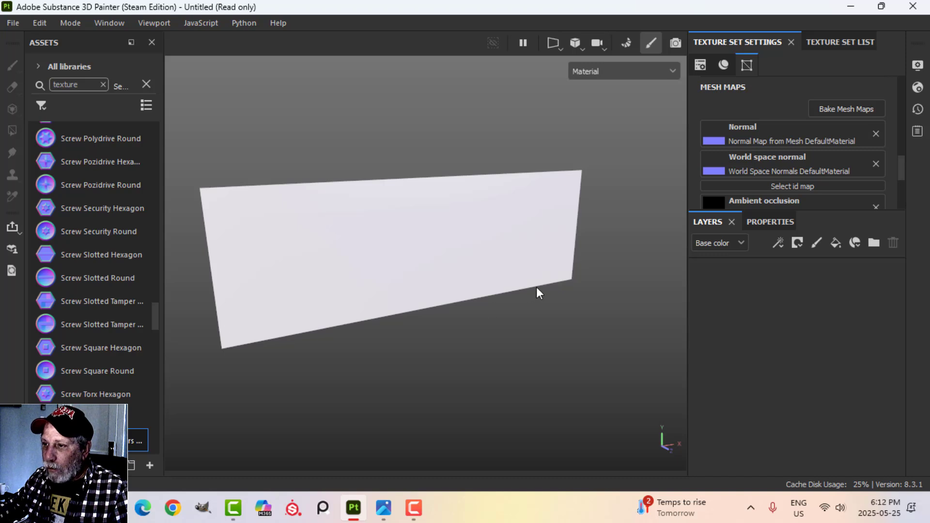
pyautogui.moveTo(461, 214)
pyautogui.keyDown('alt'); pyautogui.mouseDown()
pyautogui.moveTo(441, 218)
pyautogui.moveTo(485, 228)
pyautogui.moveTo(449, 213)
pyautogui.mouseUp(); pyautogui.keyUp('alt')
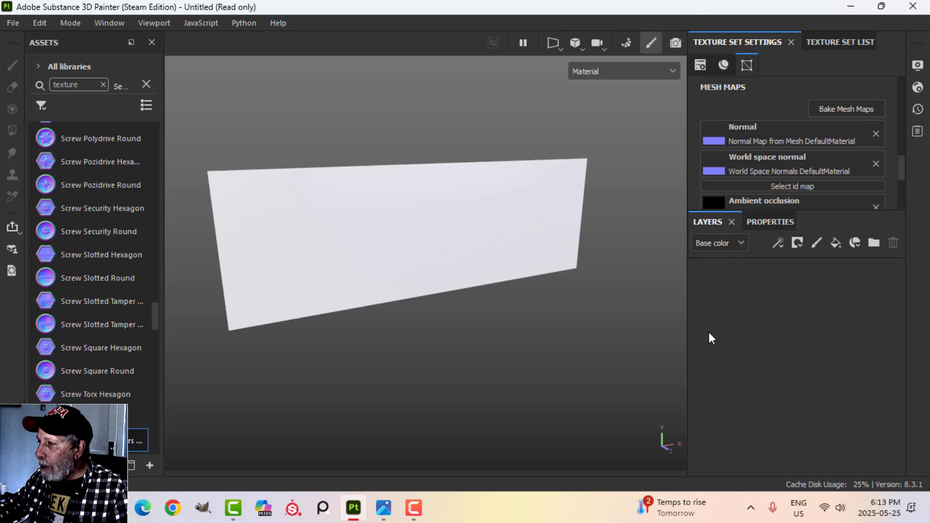
pyautogui.click(837, 244)
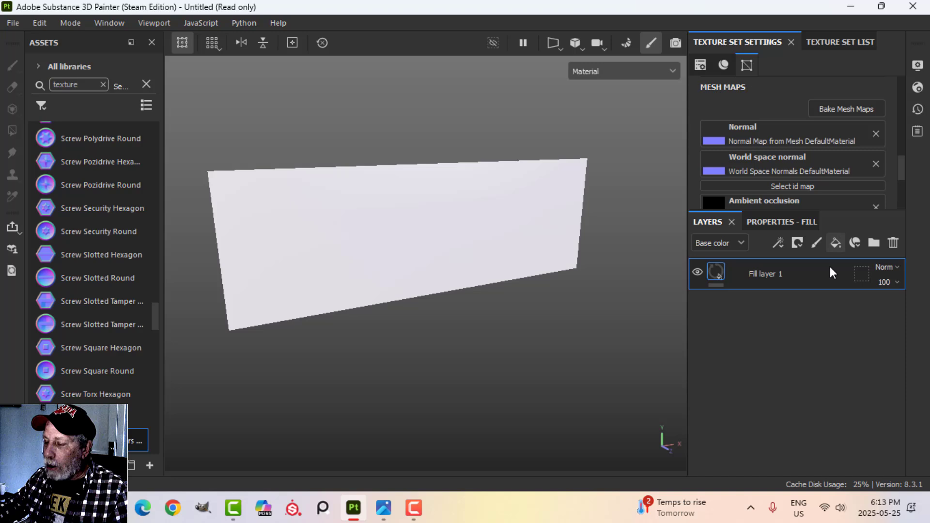
pyautogui.click(778, 221)
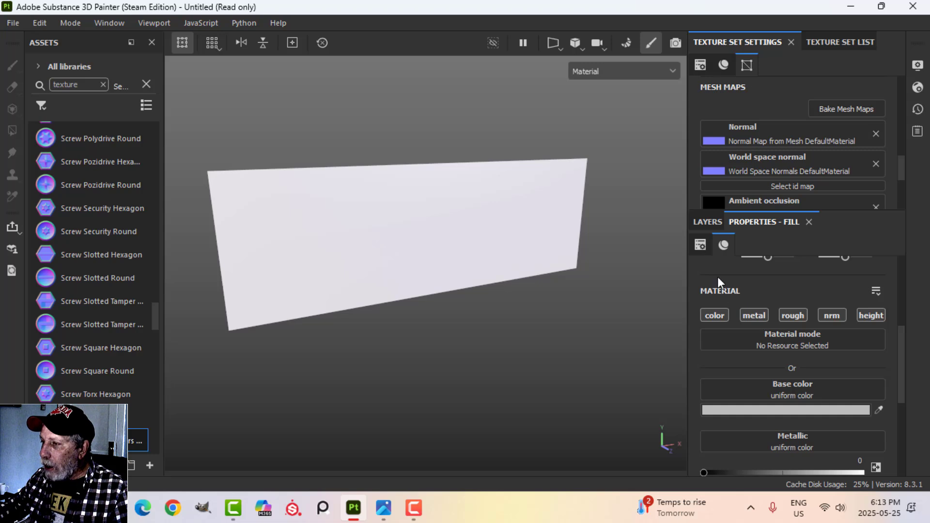
pyautogui.keyDown('alt'); pyautogui.click(720, 314); pyautogui.keyUp('alt')
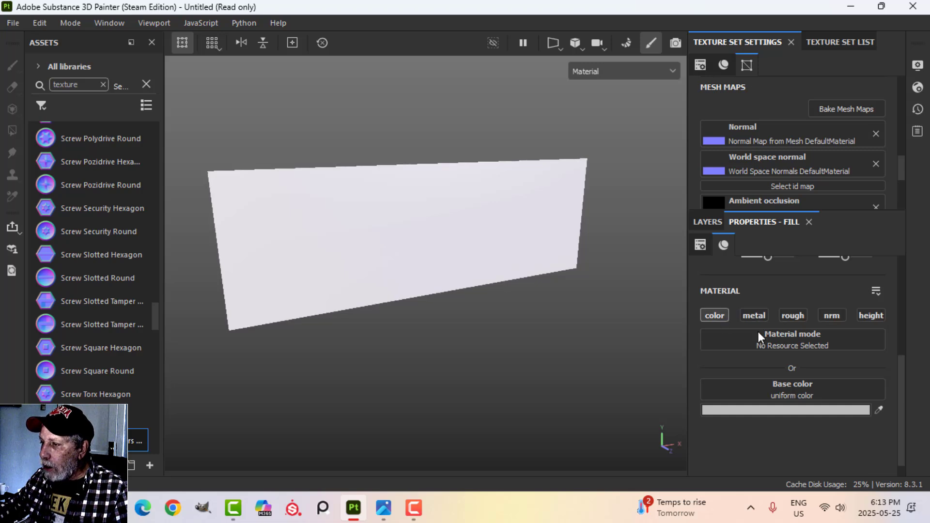
pyautogui.click(790, 318)
pyautogui.scroll(-1, 823, 402)
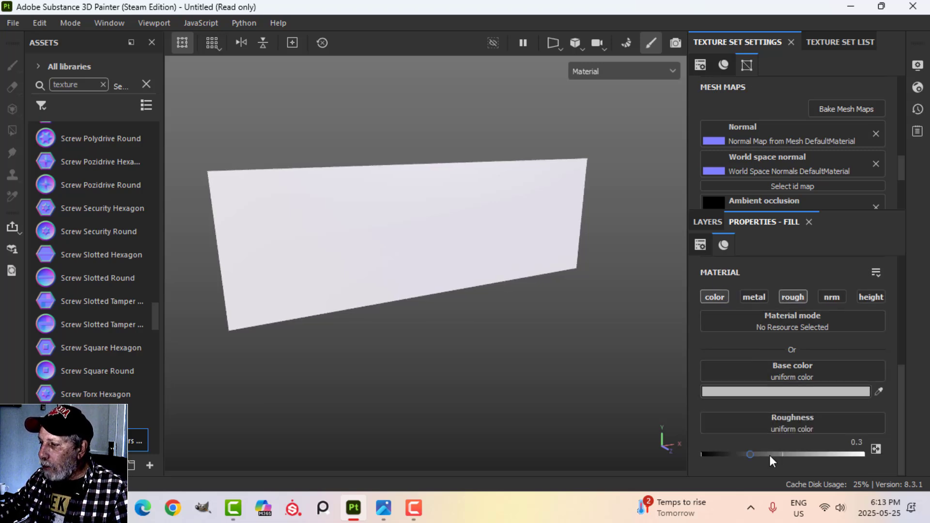
pyautogui.moveTo(769, 455); pyautogui.dragTo(821, 457)
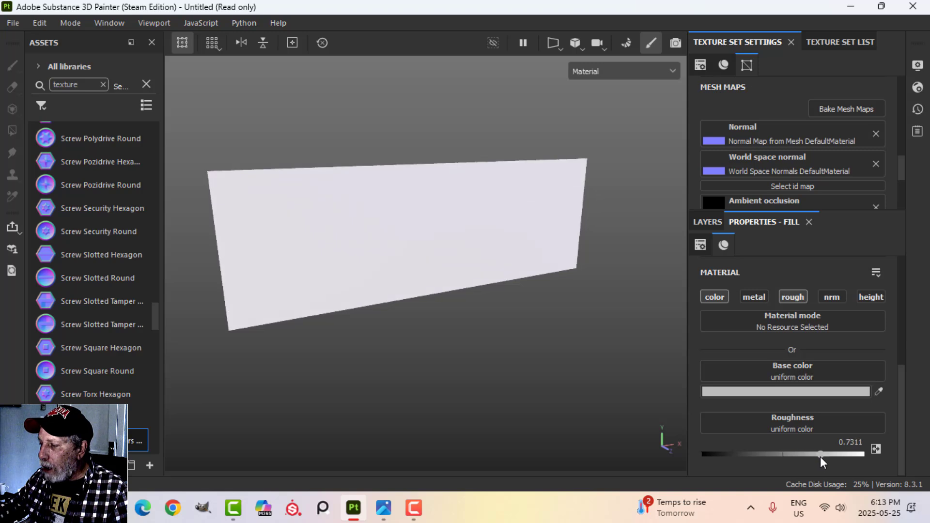
# Set the fill layer's base color to the medium gray 777777
pyautogui.click(796, 391)
pyautogui.moveTo(637, 235); pyautogui.dragTo(626, 234)
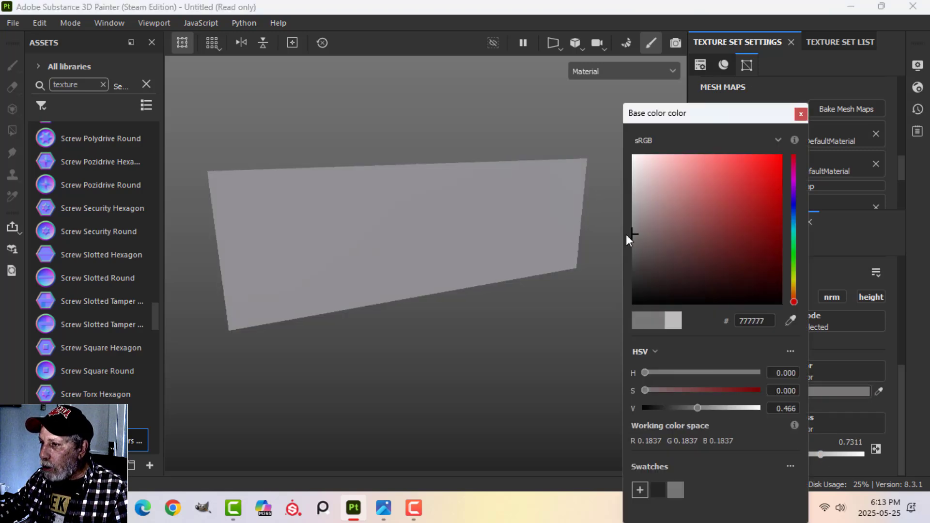
pyautogui.click(799, 115)
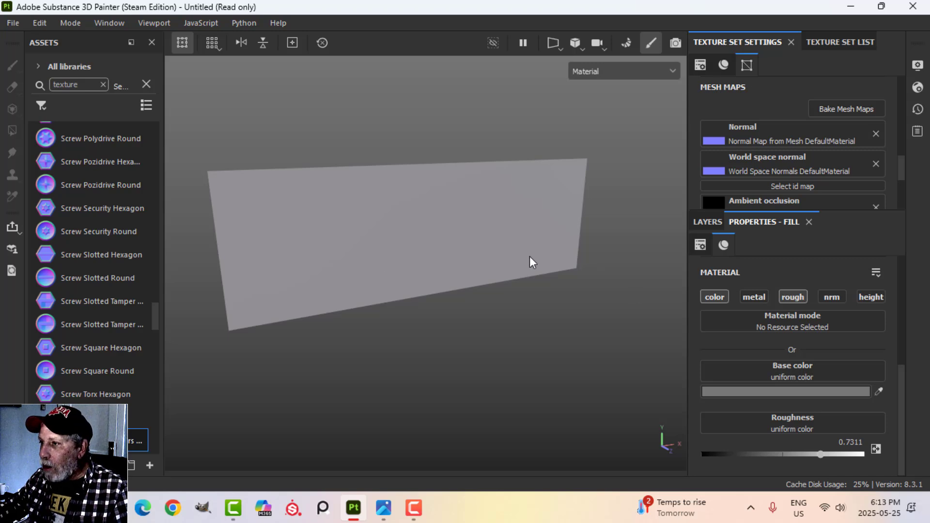
# Give the gray fill layer a black mask and add a fill effect to that mask
pyautogui.click(707, 224)
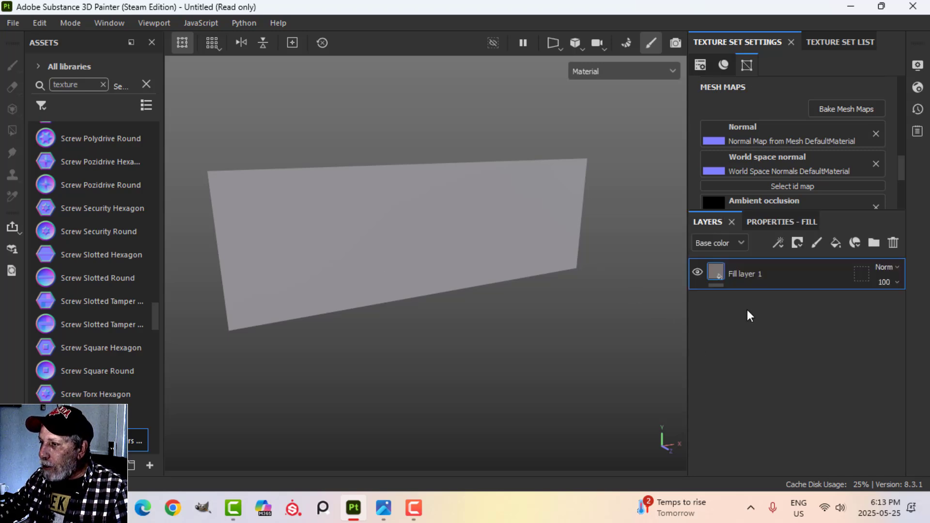
pyautogui.click(795, 243)
pyautogui.click(807, 277)
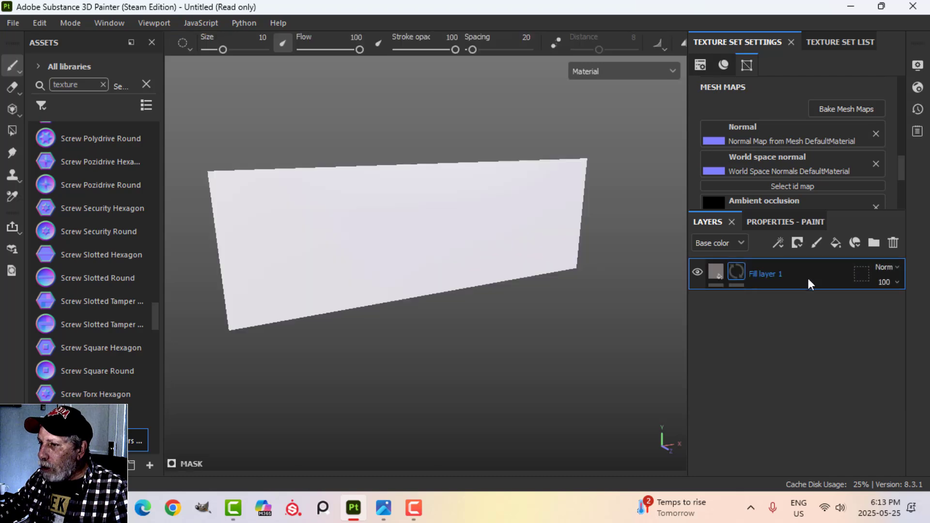
pyautogui.click(777, 243)
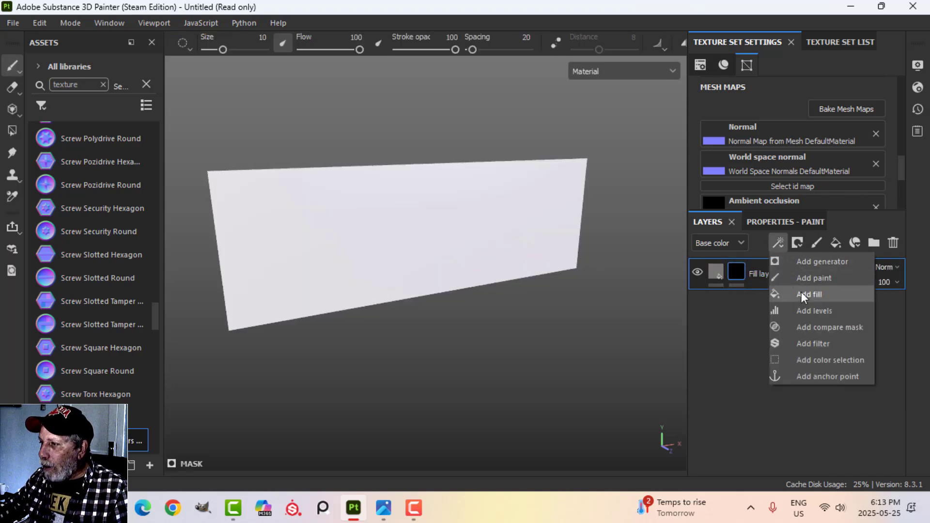
pyautogui.click(800, 292)
# Search the procedural textures for CONC and assign Concrete 006 as the mask fill's grayscale source
pyautogui.click(771, 224)
pyautogui.click(792, 323)
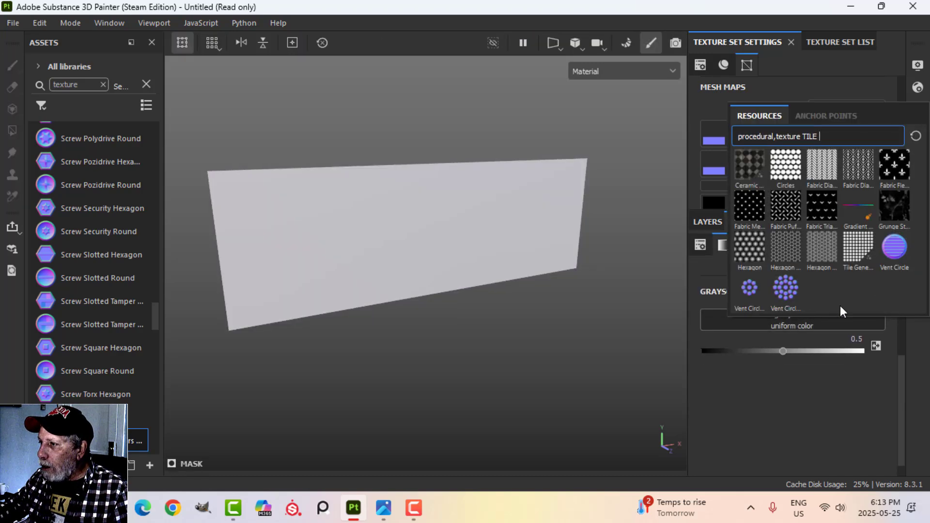
pyautogui.click(915, 136)
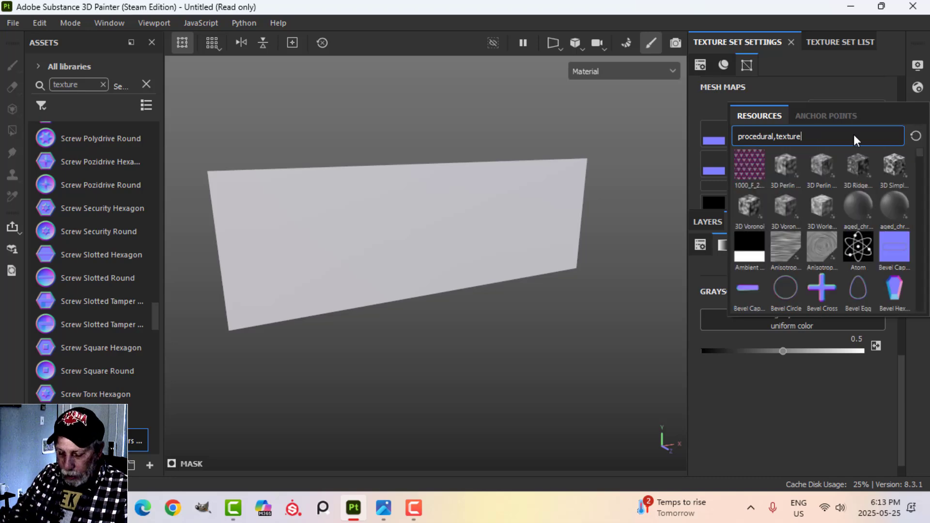
pyautogui.write('CONC')
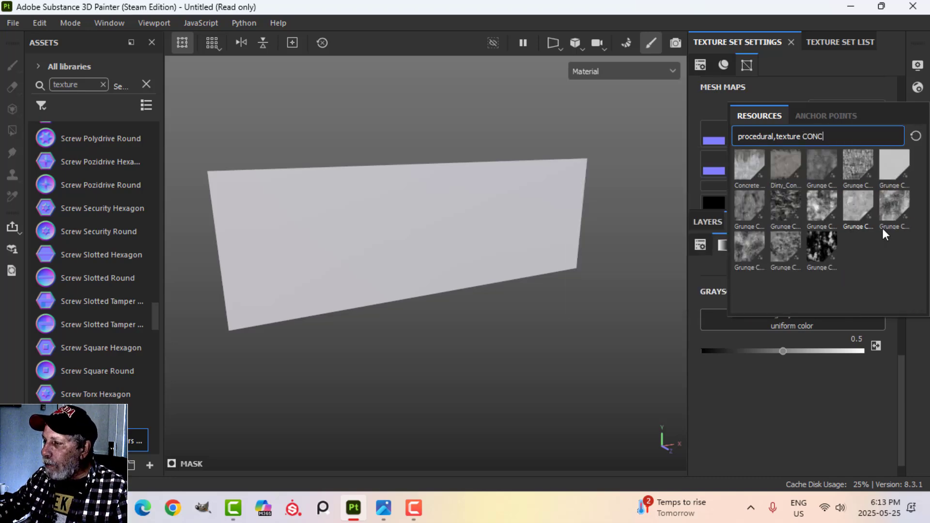
pyautogui.moveTo(751, 165)
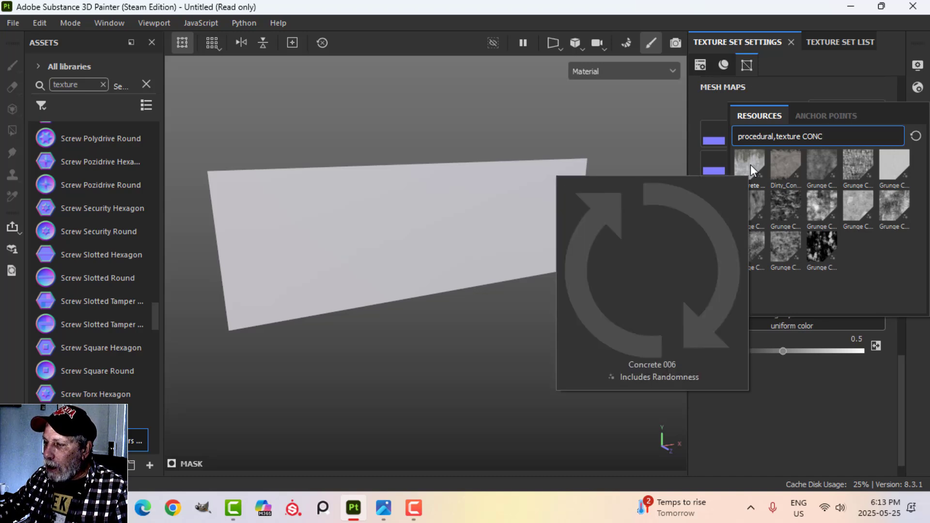
pyautogui.click(750, 165)
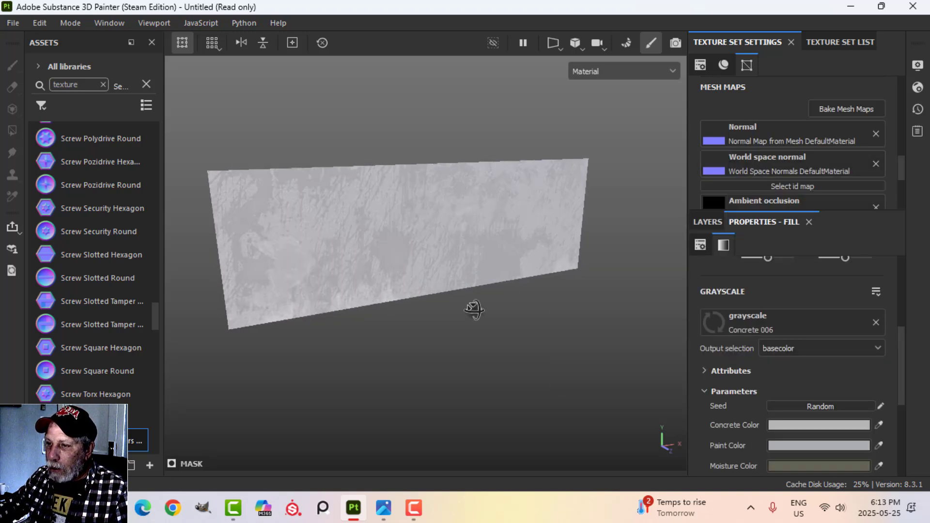
pyautogui.keyDown('alt'); pyautogui.moveTo(474, 310); pyautogui.dragTo(496, 275); pyautogui.keyUp('alt')
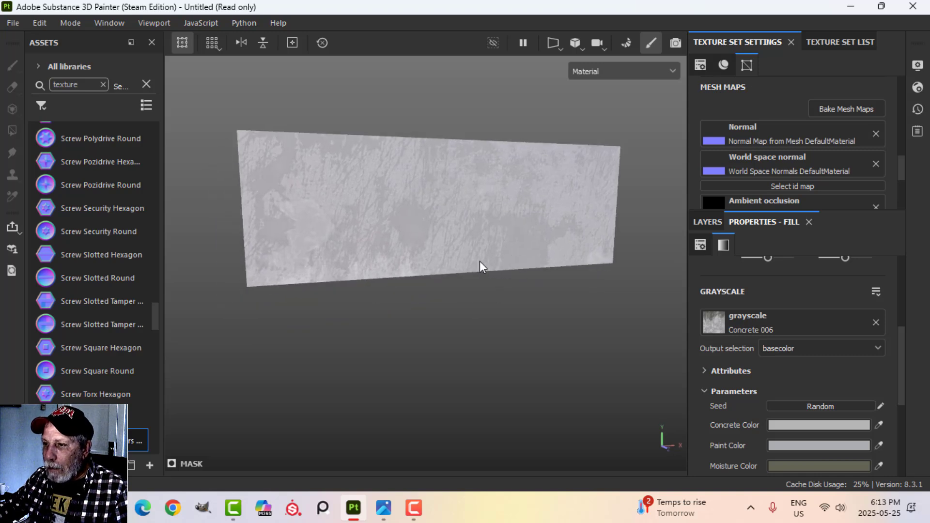
# Rename the concrete-masked fill layer as Base
pyautogui.click(709, 222)
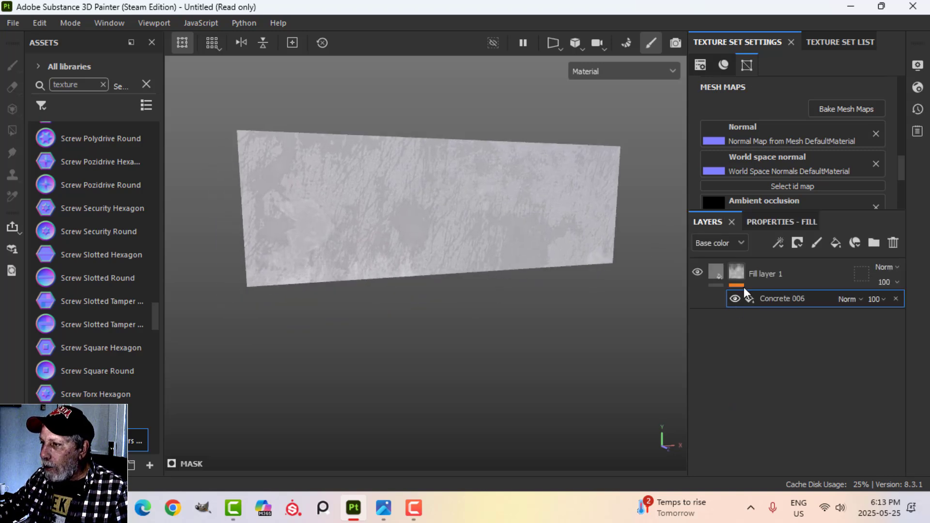
pyautogui.doubleClick(777, 269)
pyautogui.press('BackSpace')
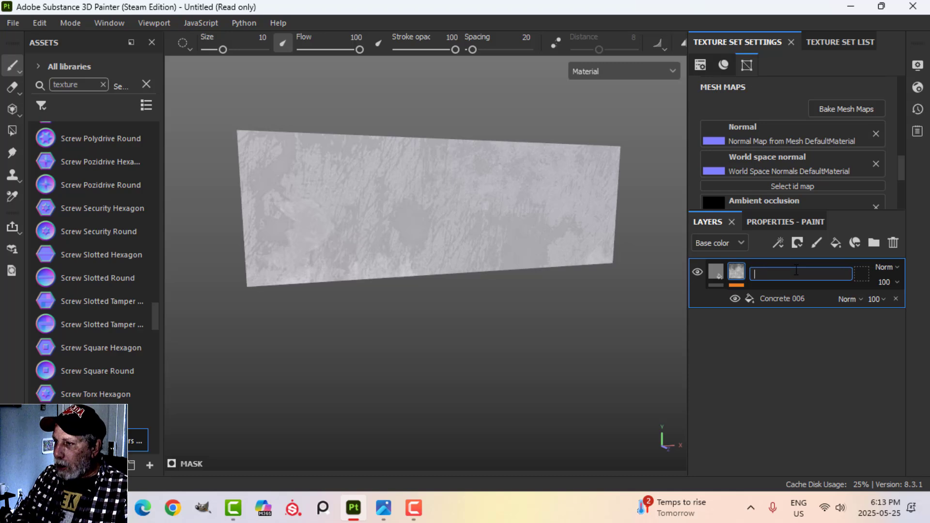
pyautogui.press('capslock')
pyautogui.write('Base')
pyautogui.press('Return')
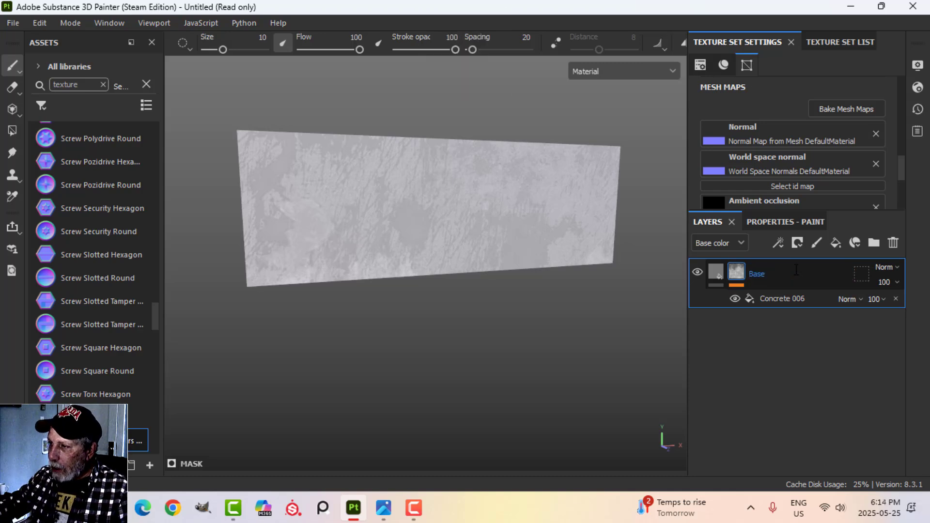
# Add a second fill layer above Base using only color, roughness and height channels, and set its height to 0.05
pyautogui.click(835, 244)
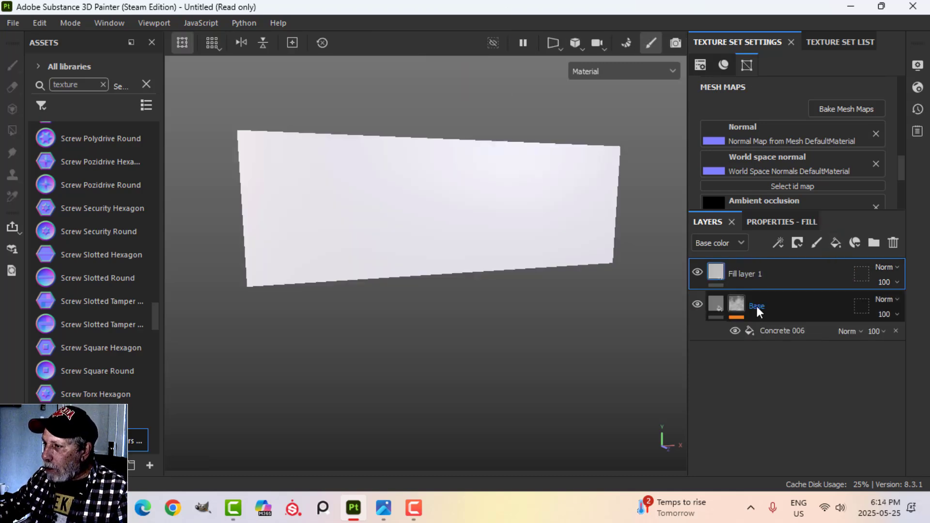
pyautogui.click(777, 223)
pyautogui.click(754, 315)
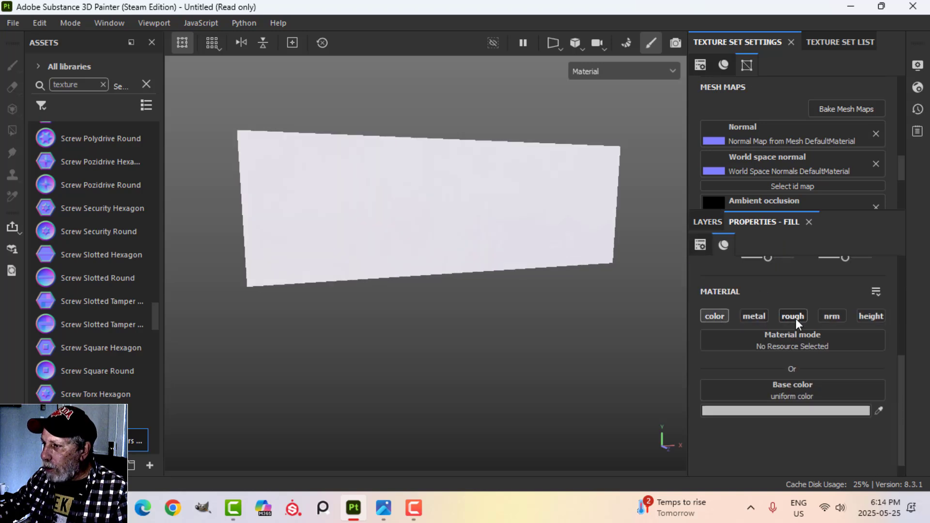
pyautogui.click(870, 316)
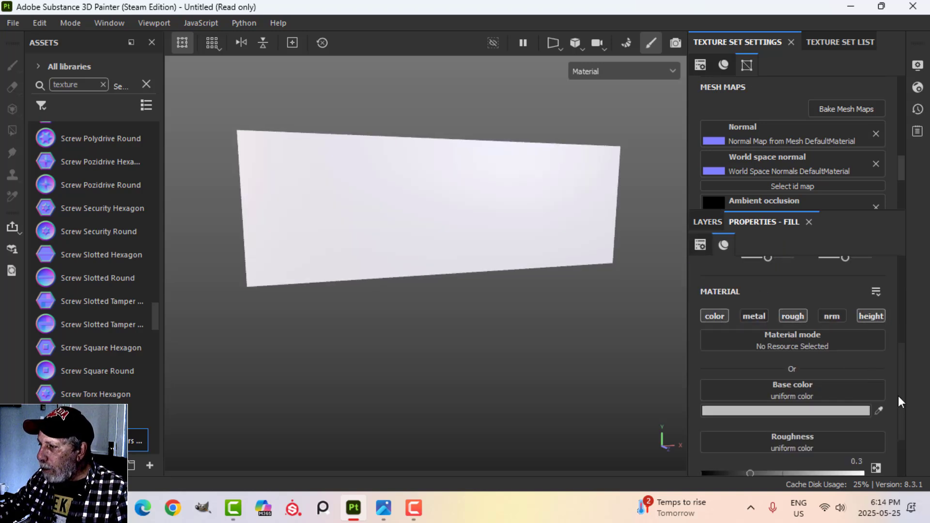
pyautogui.moveTo(898, 396); pyautogui.dragTo(899, 419)
pyautogui.click(855, 443)
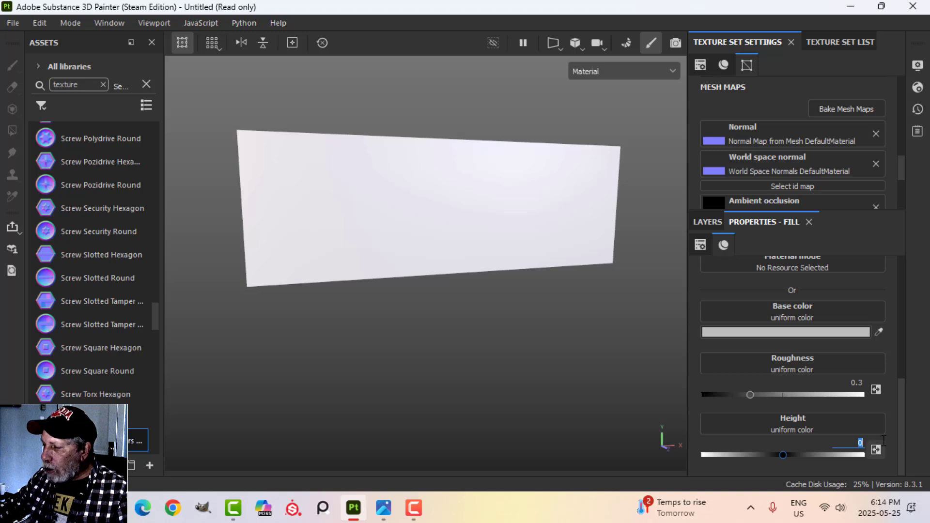
pyautogui.write('0.05')
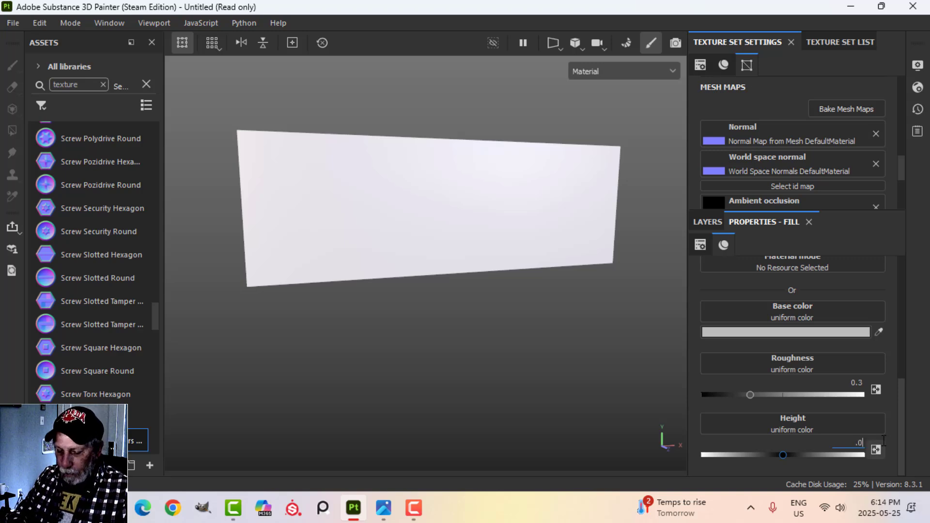
pyautogui.press('Return')
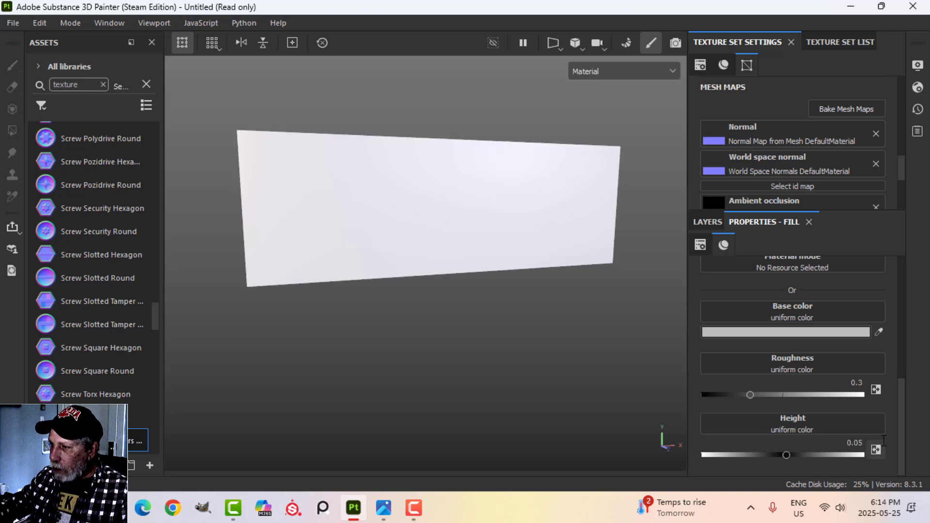
# Set the new fill layer's base color to dark brown 533117 and its roughness to about 0.74
pyautogui.click(795, 333)
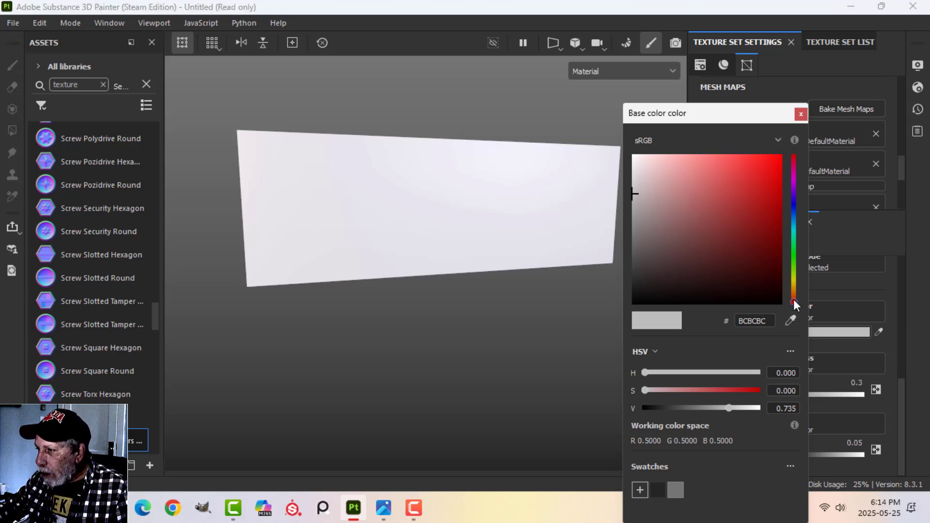
pyautogui.moveTo(793, 300); pyautogui.dragTo(794, 294)
pyautogui.click(706, 247)
pyautogui.moveTo(708, 246); pyautogui.dragTo(713, 247)
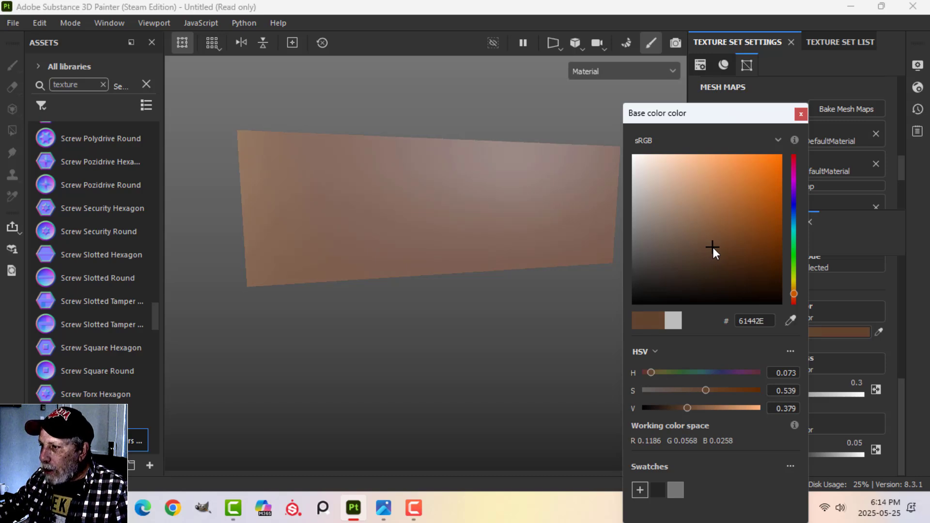
pyautogui.click(738, 254)
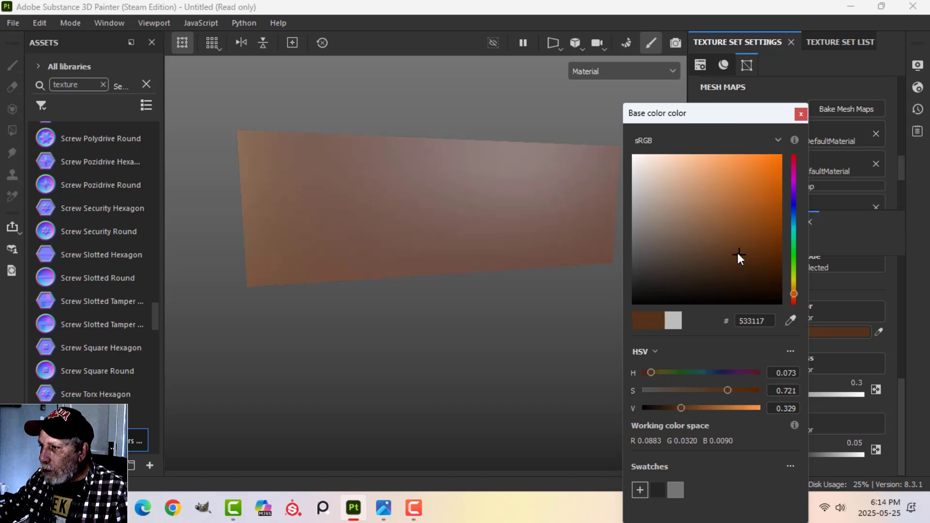
pyautogui.click(801, 113)
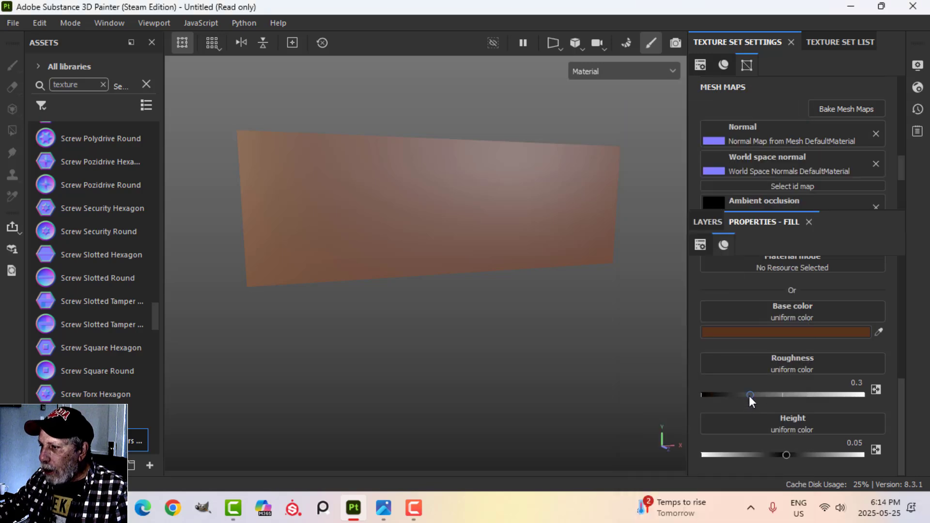
pyautogui.moveTo(750, 395); pyautogui.dragTo(821, 395)
pyautogui.keyDown('alt'); pyautogui.moveTo(599, 359); pyautogui.dragTo(528, 241); pyautogui.keyUp('alt')
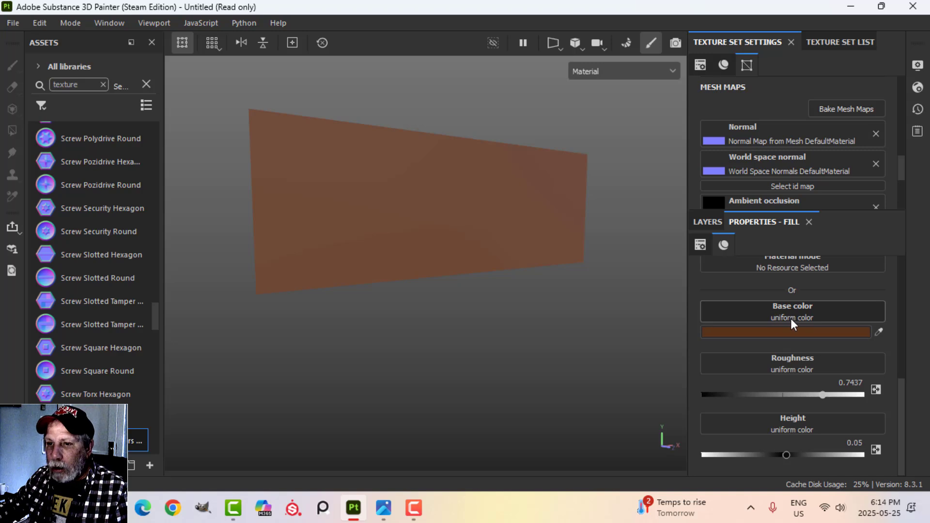
# Search the materials for rust and assign Rust Coarse as the fill layer's base color
pyautogui.click(106, 84)
pyautogui.click(41, 105)
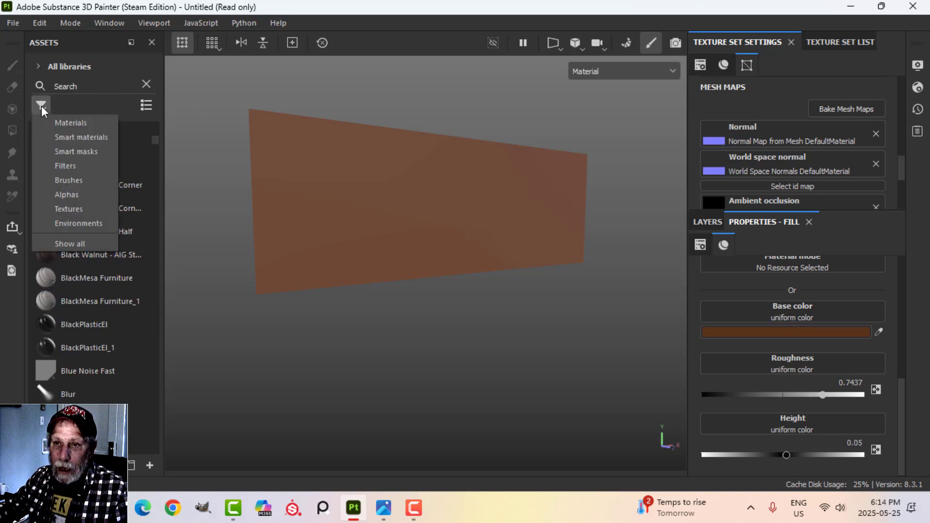
pyautogui.click(70, 123)
pyautogui.click(103, 78)
pyautogui.write('rust')
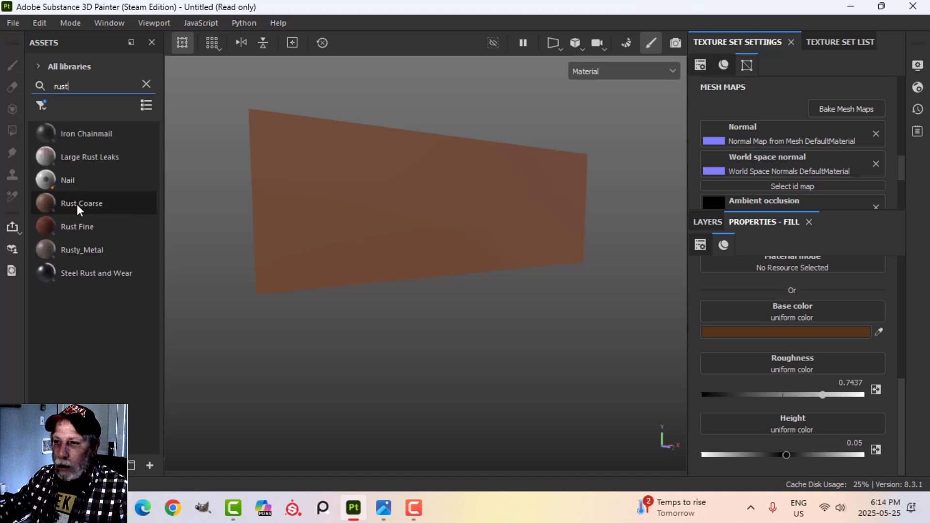
pyautogui.press('Tab')
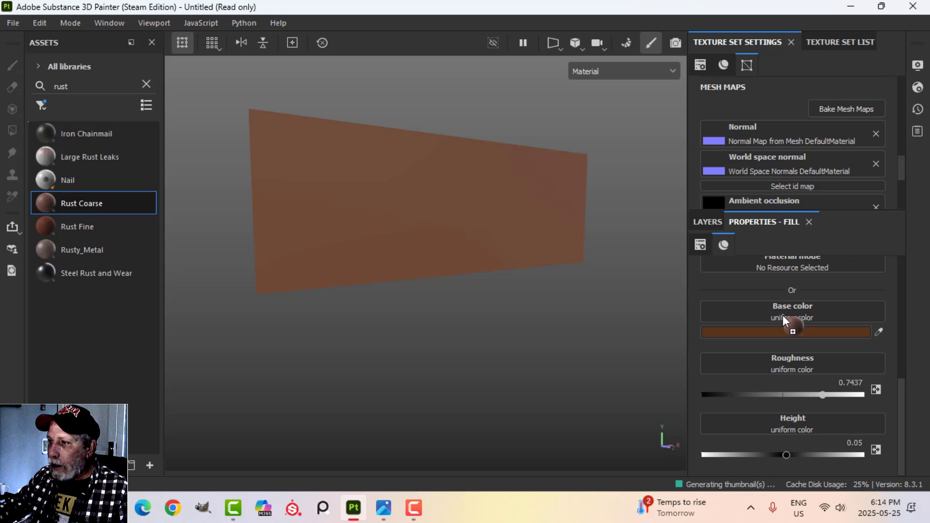
pyautogui.moveTo(782, 315); pyautogui.dragTo(781, 308)
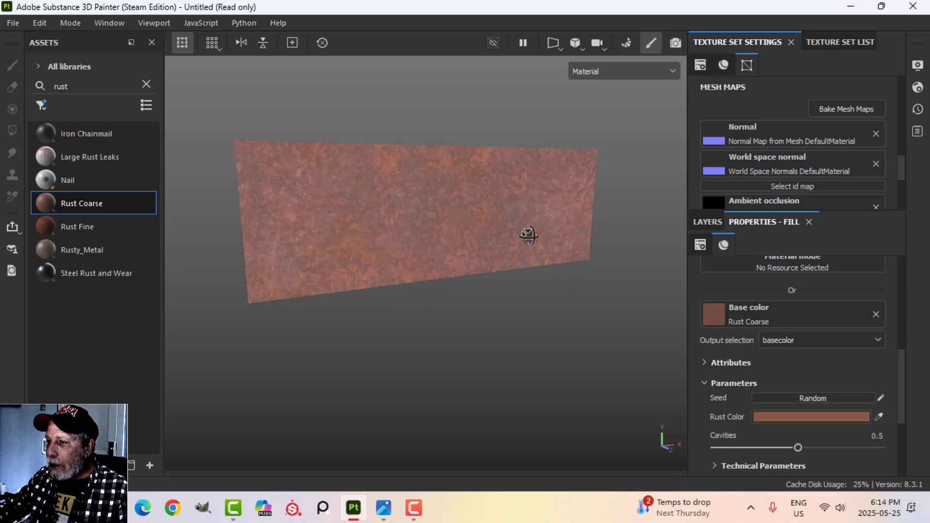
pyautogui.scroll(-1, 811, 365)
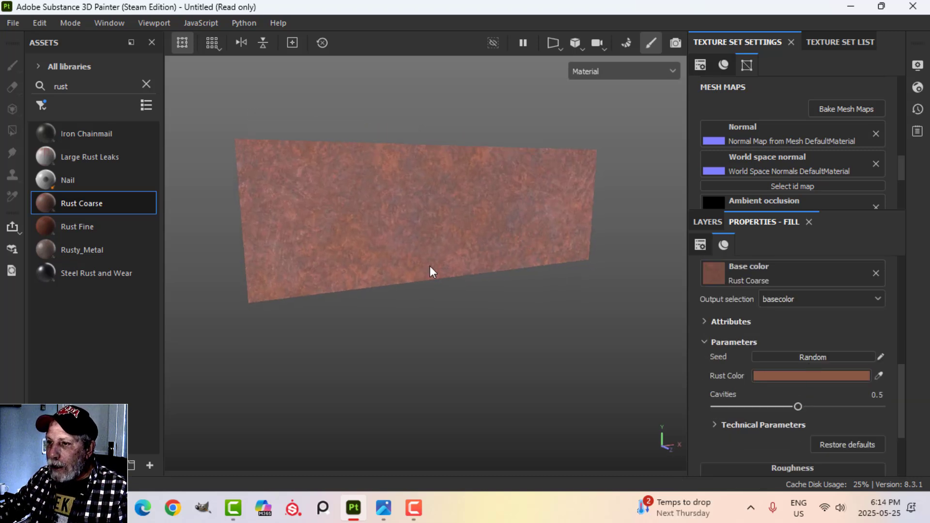
pyautogui.keyDown('alt'); pyautogui.moveTo(429, 266); pyautogui.dragTo(435, 257); pyautogui.keyUp('alt')
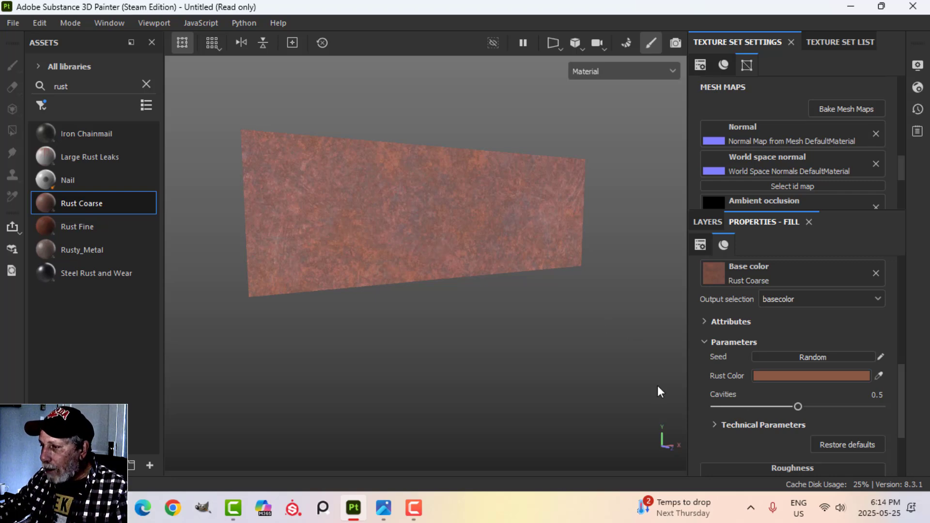
pyautogui.scroll(-3, 784, 412)
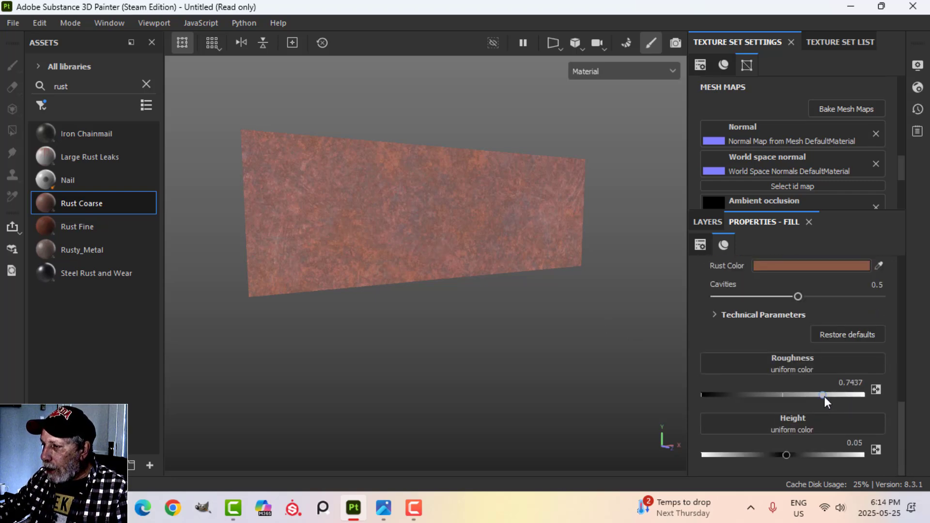
# Rename the rust-colored fill layer as Edges
pyautogui.click(707, 223)
pyautogui.doubleClick(746, 274)
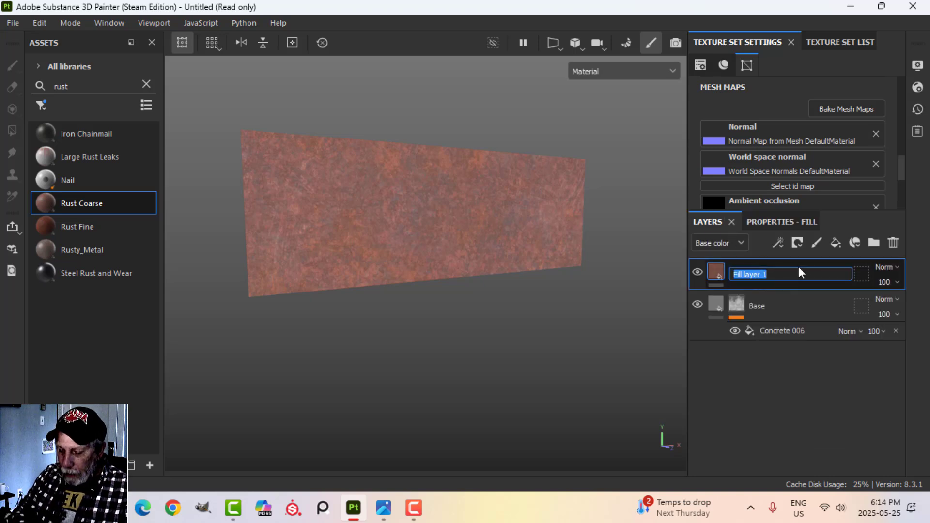
pyautogui.write('Edges')
pyautogui.press('Return')
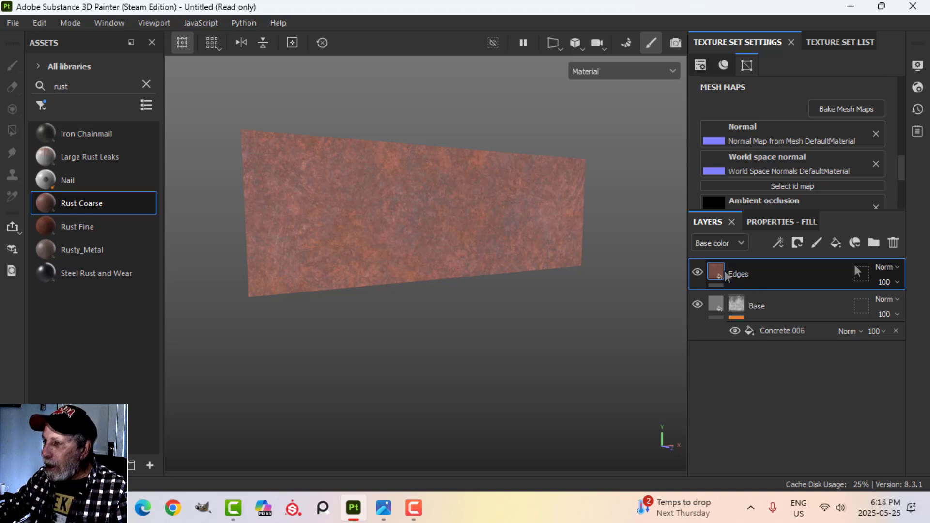
# Create a new folder and move the Edges and Base layers into it
pyautogui.click(873, 241)
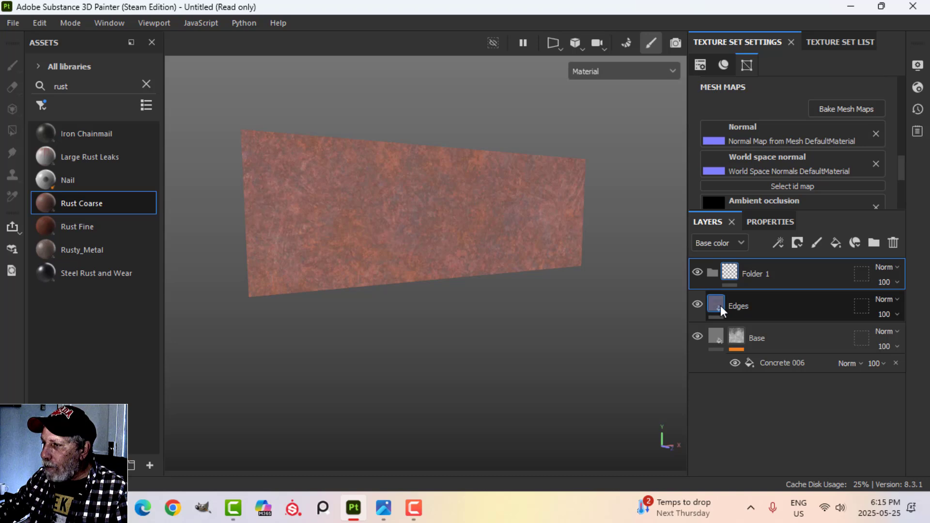
pyautogui.click(720, 305)
pyautogui.moveTo(711, 302); pyautogui.dragTo(739, 272)
pyautogui.moveTo(741, 338); pyautogui.dragTo(740, 310)
# Rename the new folder as BASE
pyautogui.doubleClick(760, 274)
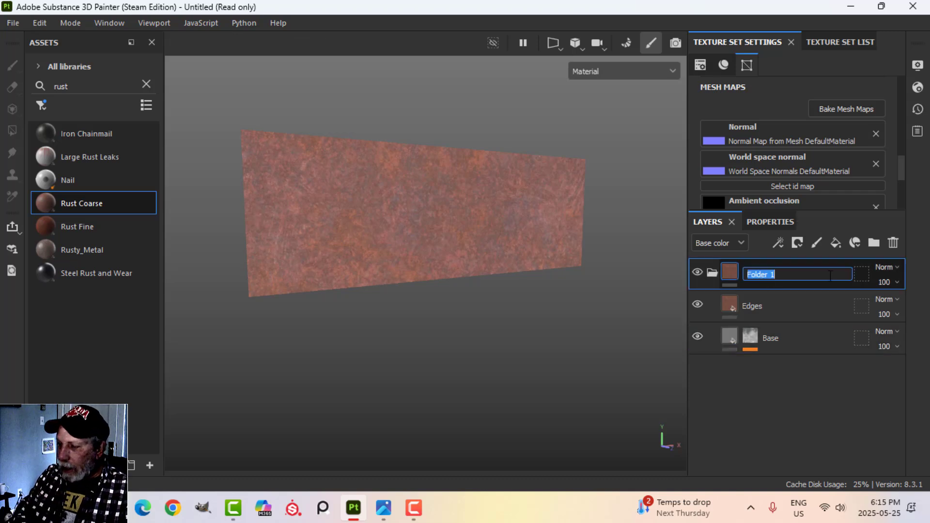
pyautogui.press('capslock')
pyautogui.write('BASE')
pyautogui.press('Return')
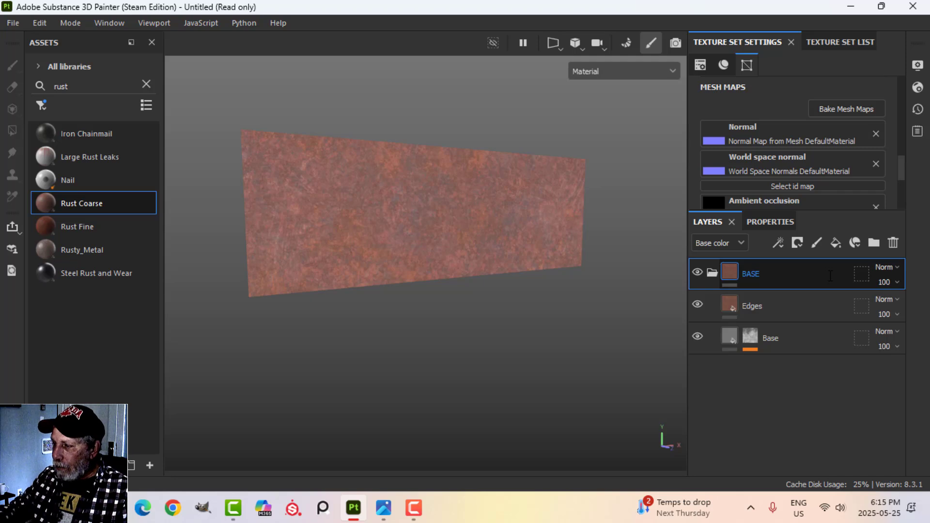
# Rename the folder containing Edges and Base as WALL and collapse it
pyautogui.doubleClick(749, 272)
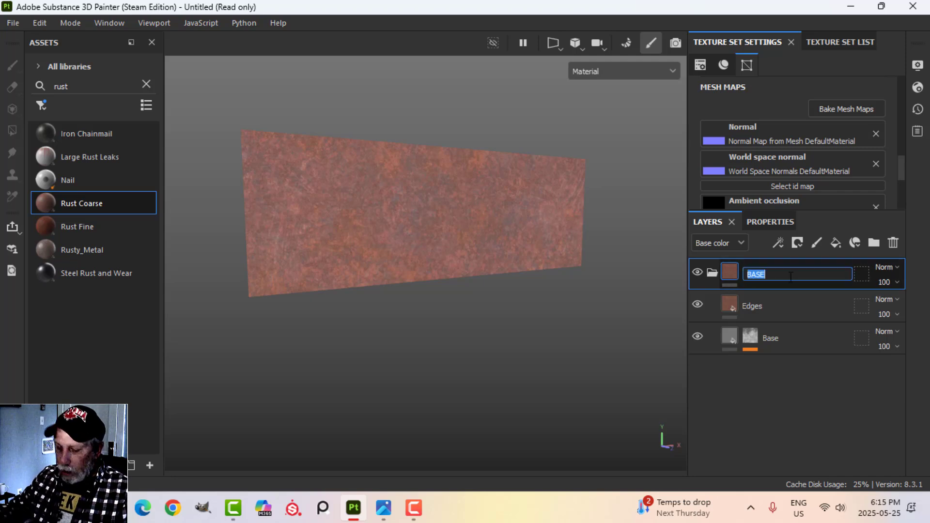
pyautogui.write('WALL')
pyautogui.press('Return')
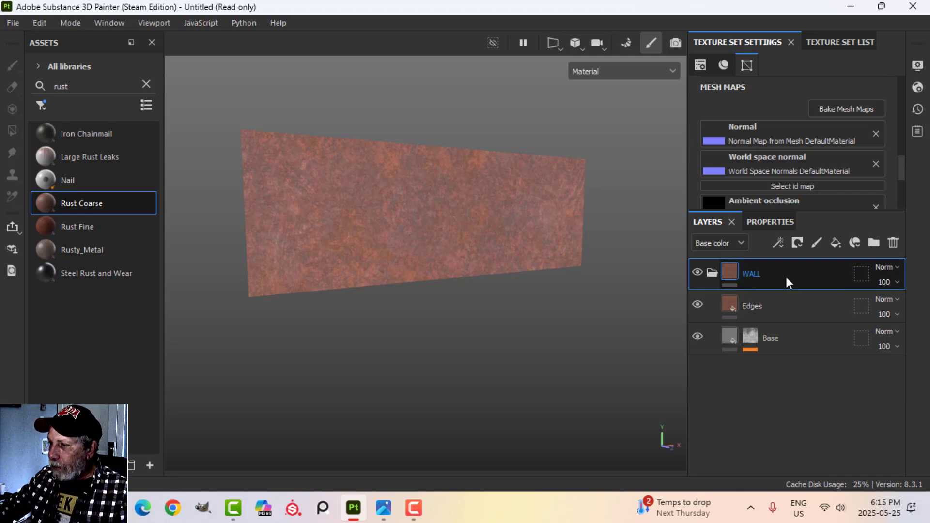
pyautogui.click(716, 274)
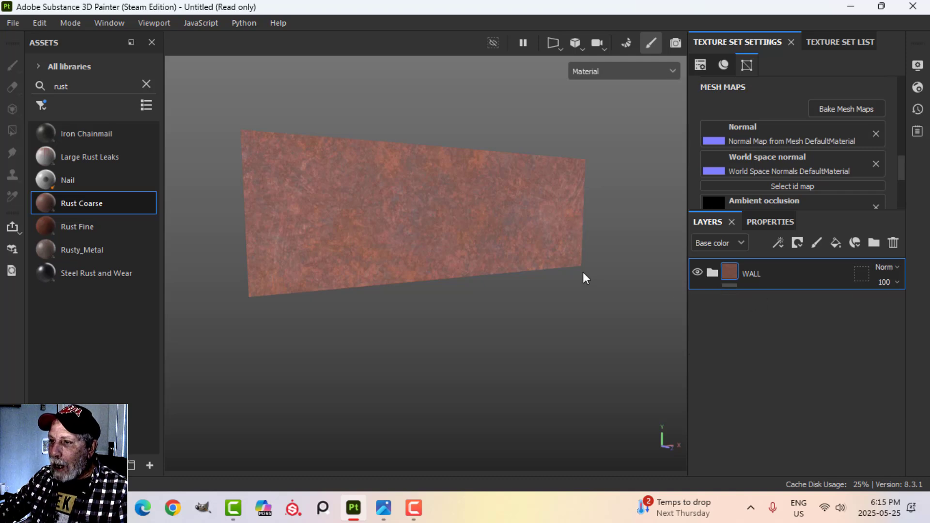
# Add a second folder above WALL and name it WALLPAPER
pyautogui.keyDown('alt'); pyautogui.moveTo(557, 211); pyautogui.dragTo(560, 214); pyautogui.keyUp('alt')
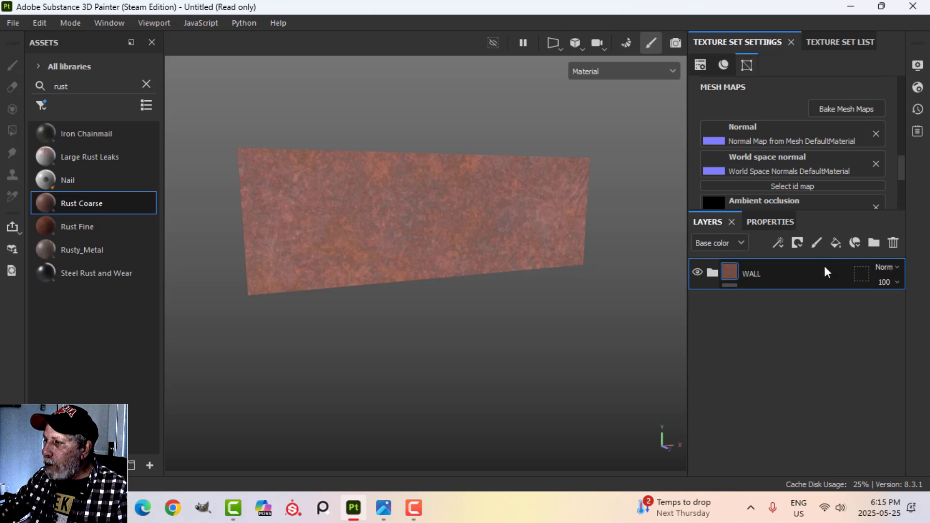
pyautogui.click(872, 242)
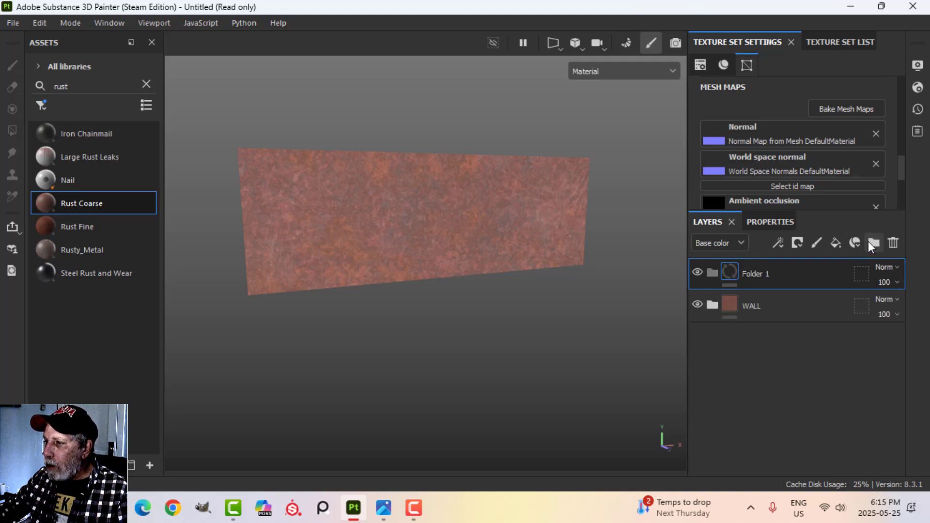
pyautogui.doubleClick(754, 273)
pyautogui.write('WALLPAPER')
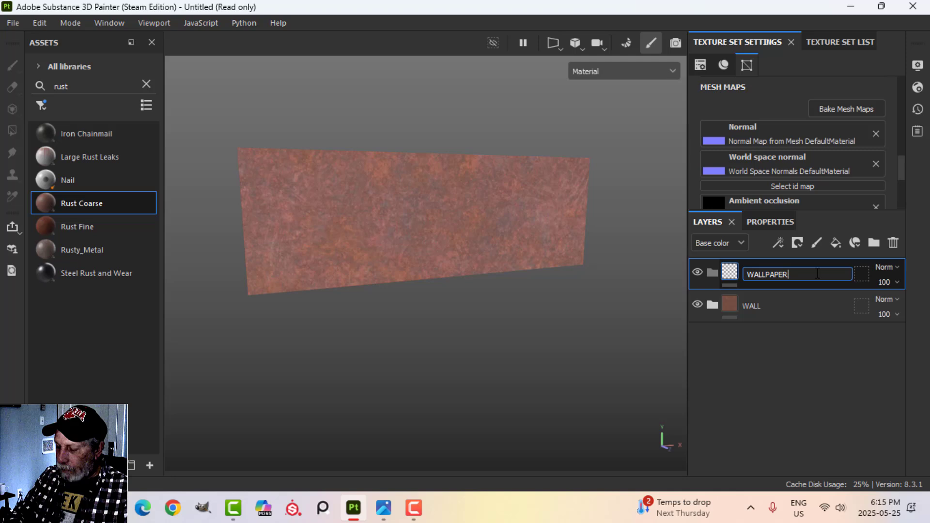
pyautogui.press('Return')
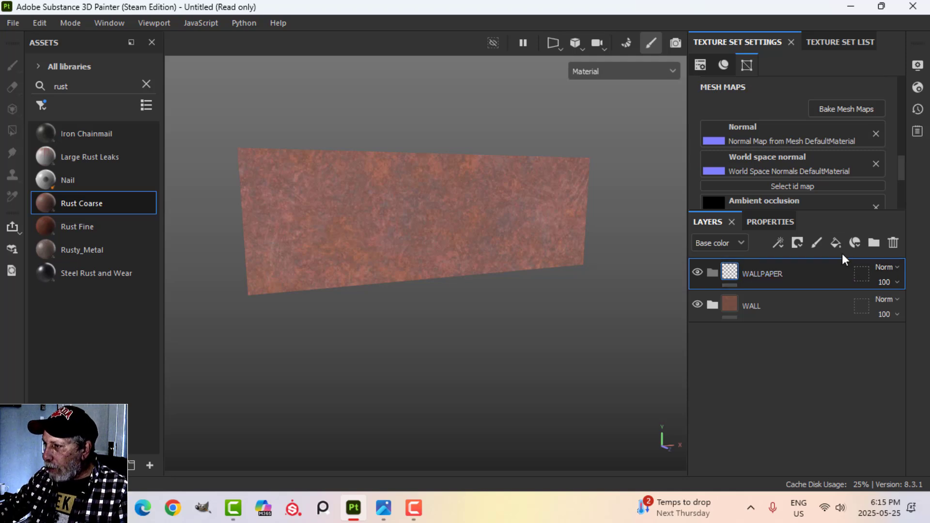
# Add a fill layer inside WALLPAPER using only color, roughness and height channels, and set its roughness to about 0.74
pyautogui.click(836, 242)
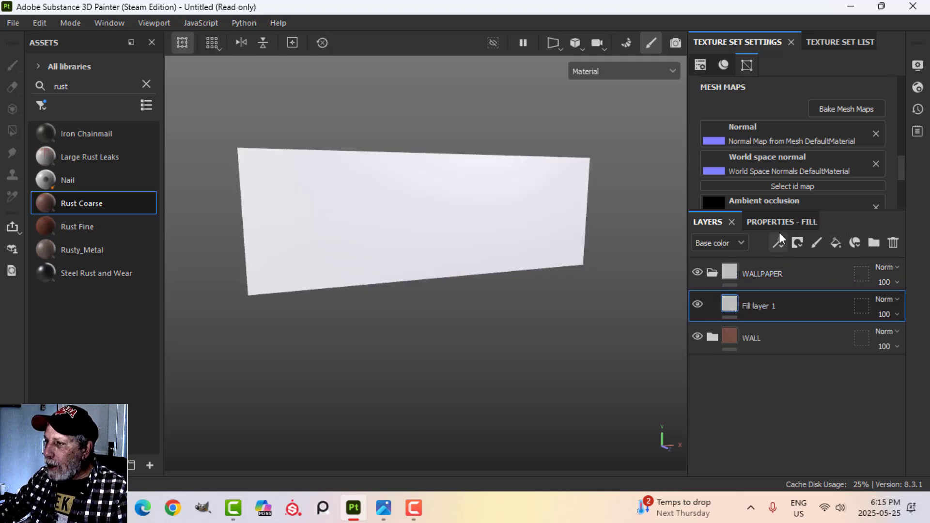
pyautogui.click(781, 223)
pyautogui.click(753, 297)
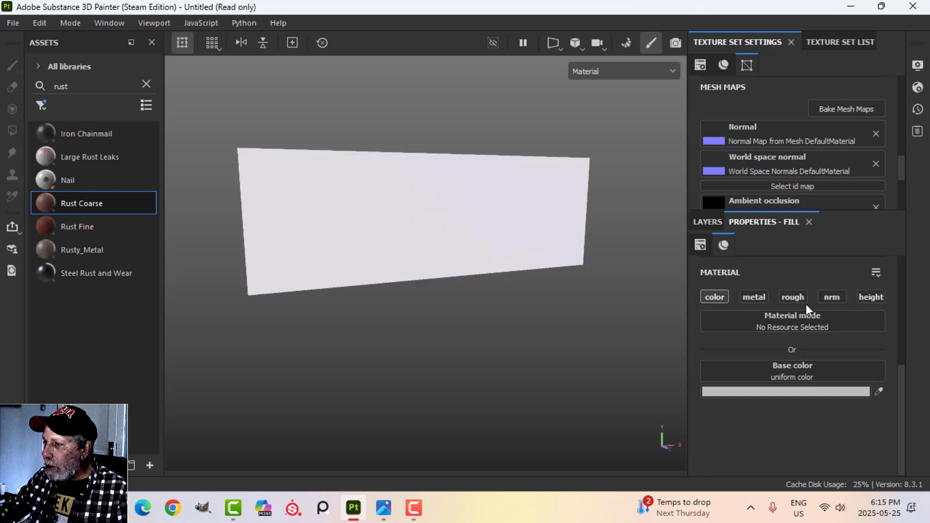
pyautogui.click(832, 297)
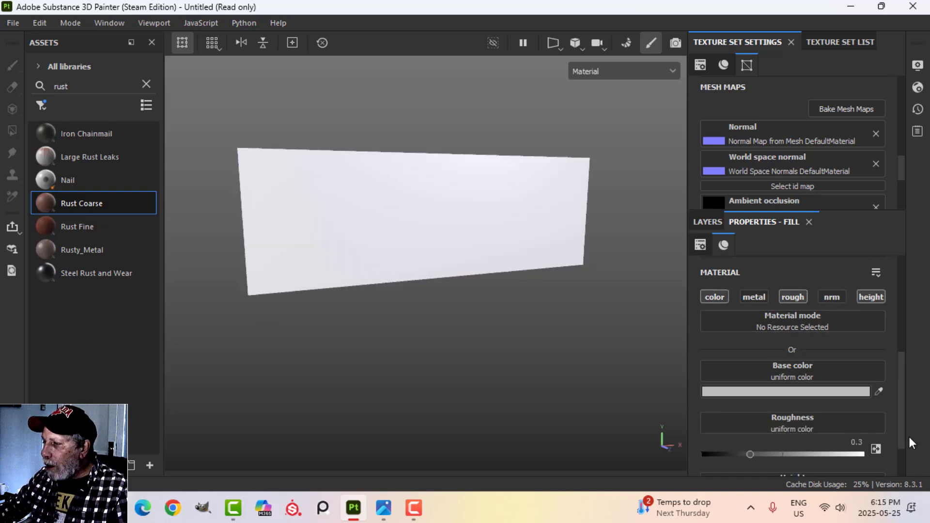
pyautogui.moveTo(752, 455); pyautogui.dragTo(821, 455)
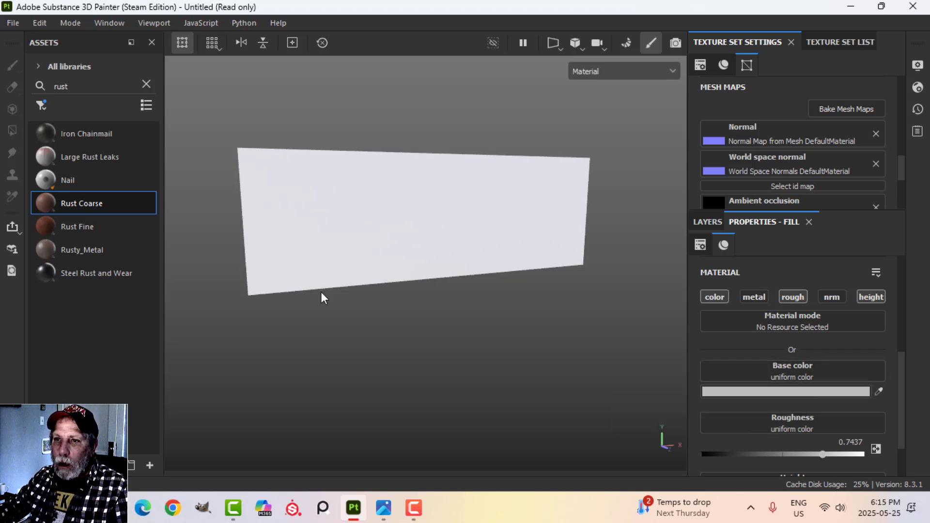
# Choose the beige floral Seamless Wallpapers Top Seamless Backgrounds WallpaperAccess.jpg from the FABRIC AND WALLPAPER folder as a resource to import
pyautogui.click(150, 465)
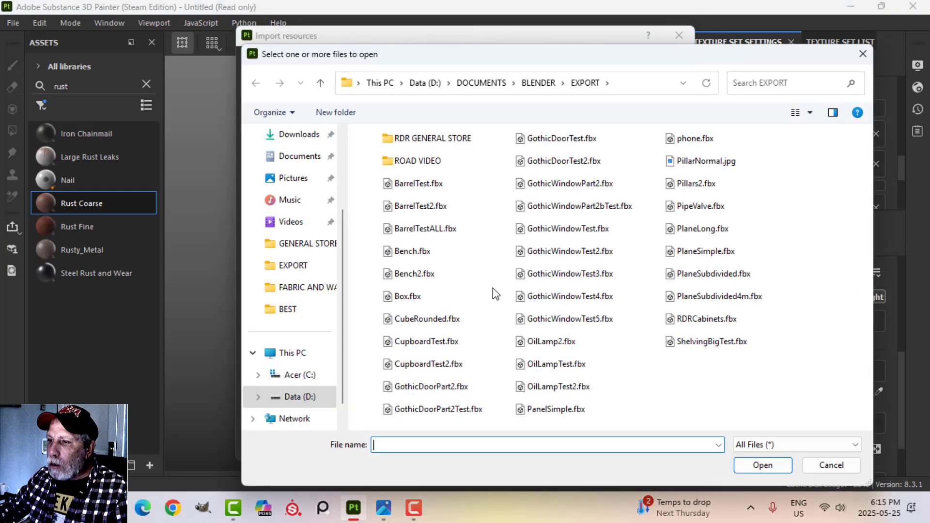
pyautogui.click(291, 288)
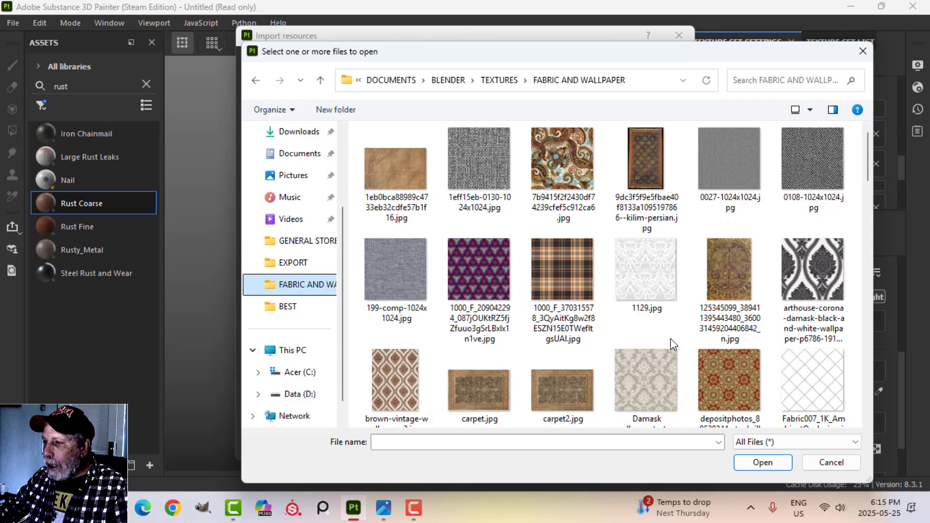
pyautogui.scroll(-1, 673, 371)
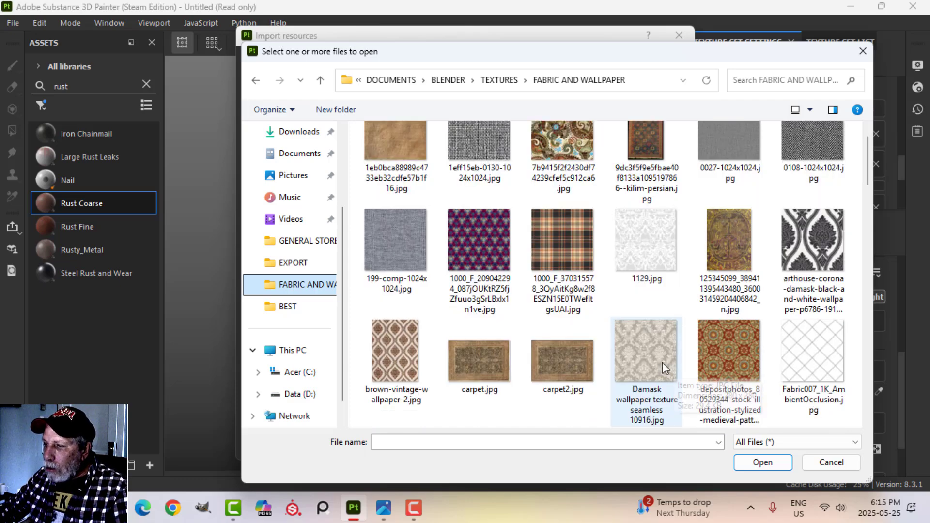
pyautogui.scroll(-3, 651, 352)
pyautogui.scroll(-2, 649, 354)
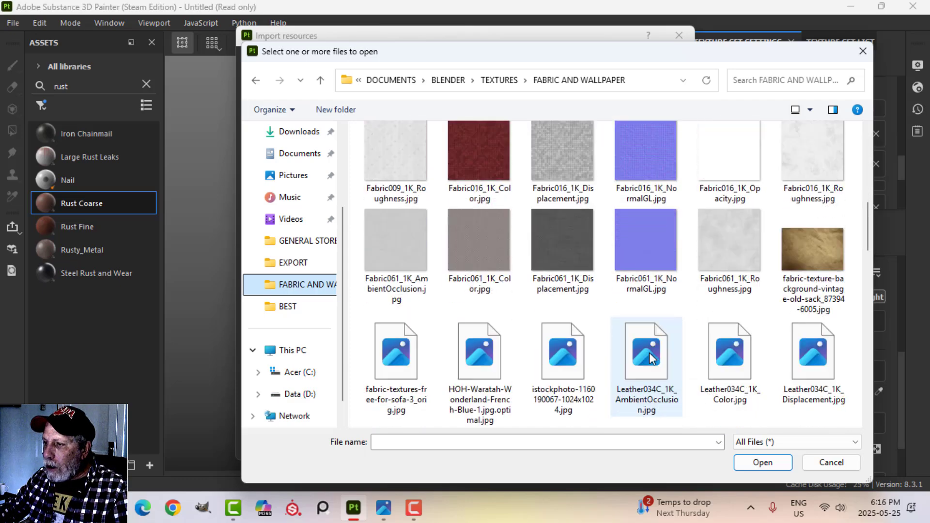
pyautogui.scroll(-2, 649, 354)
pyautogui.scroll(-1, 649, 353)
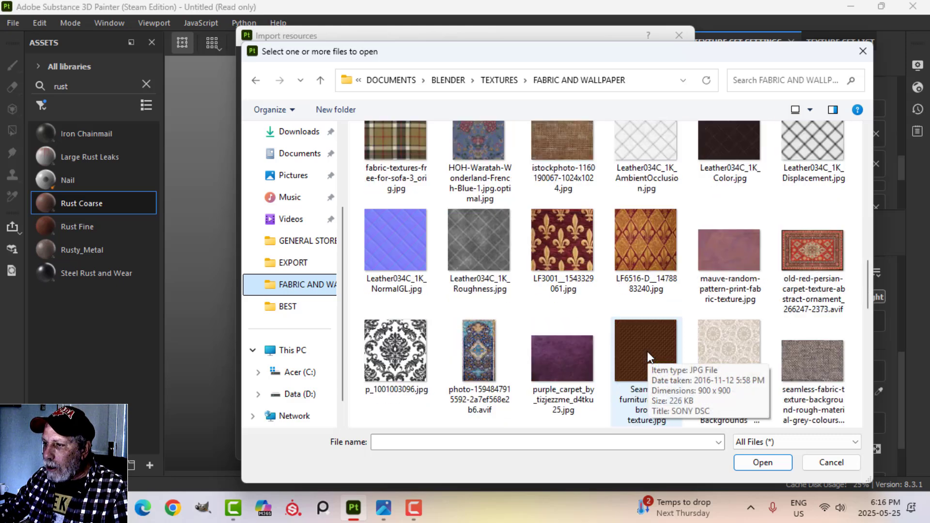
pyautogui.click(725, 358)
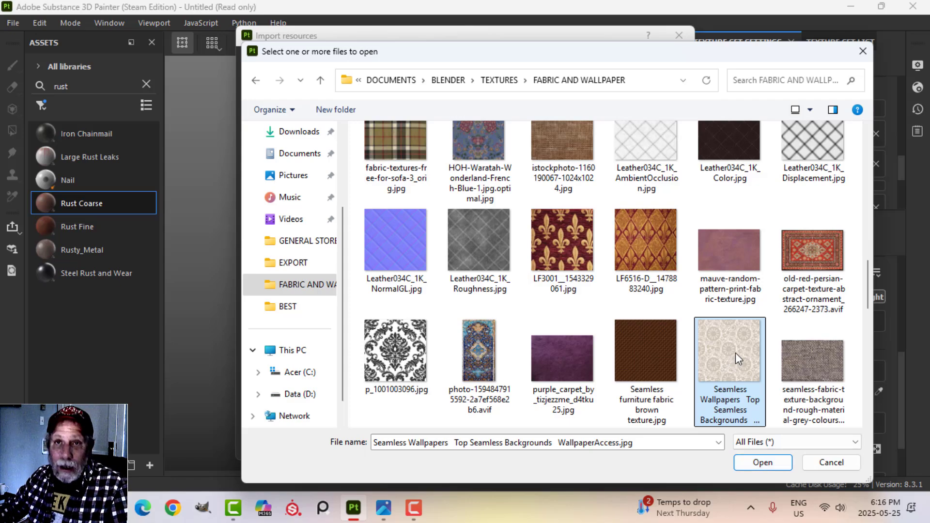
pyautogui.click(758, 463)
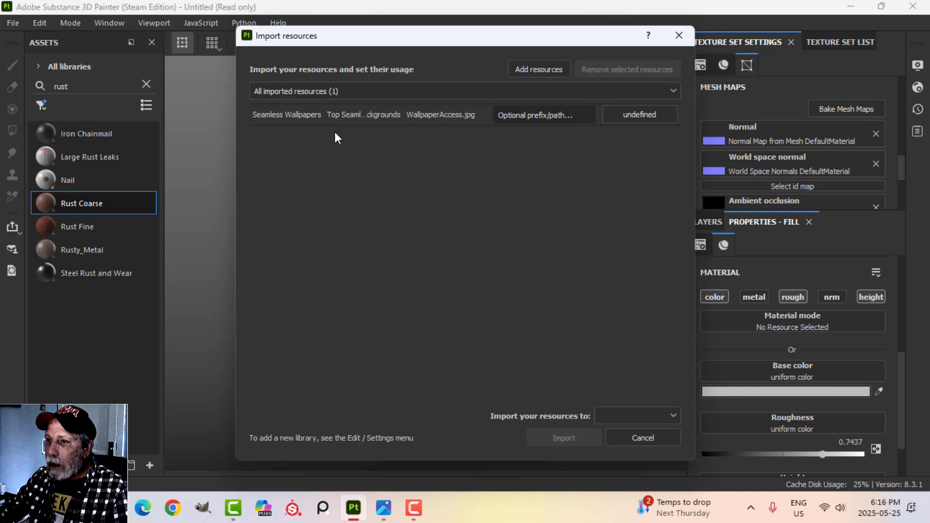
# Set the wallpaper image's usage to texture and import it into the current session
pyautogui.click(632, 114)
pyautogui.click(653, 165)
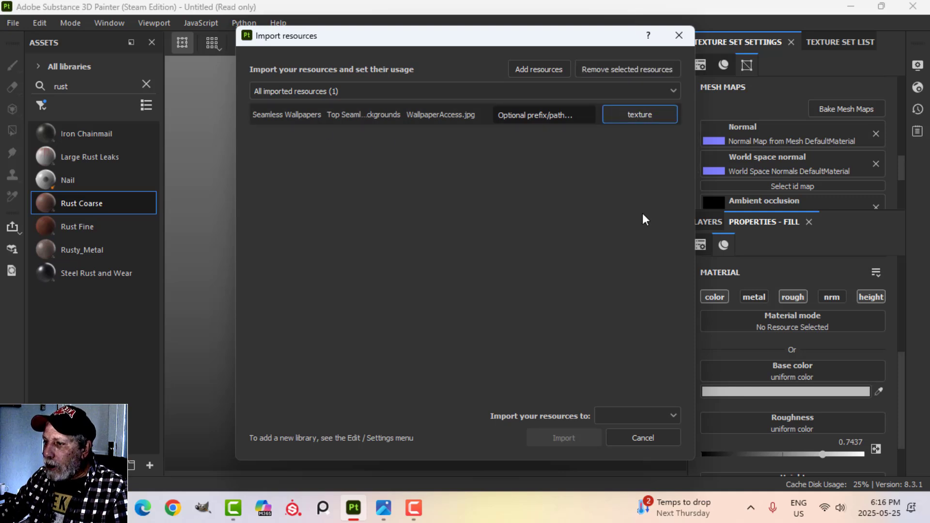
pyautogui.click(622, 418)
pyautogui.click(623, 431)
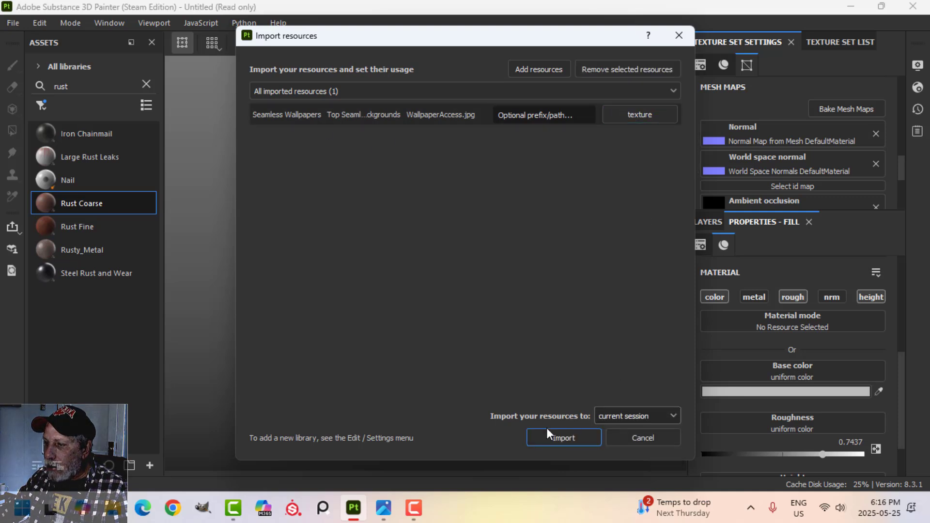
pyautogui.click(564, 437)
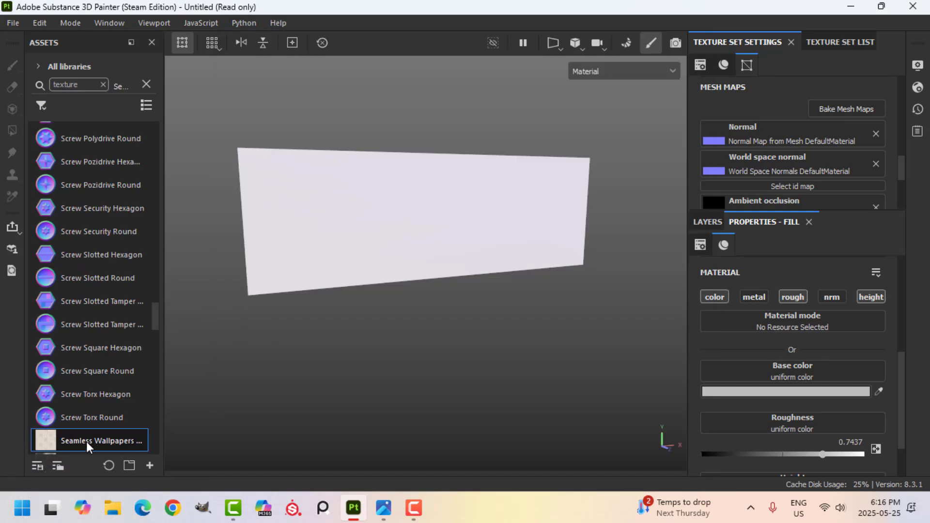
# Assign the imported Seamless Wallpapers texture as the base color of the fill layer in the WALLPAPER folder
pyautogui.moveTo(87, 445); pyautogui.dragTo(777, 371)
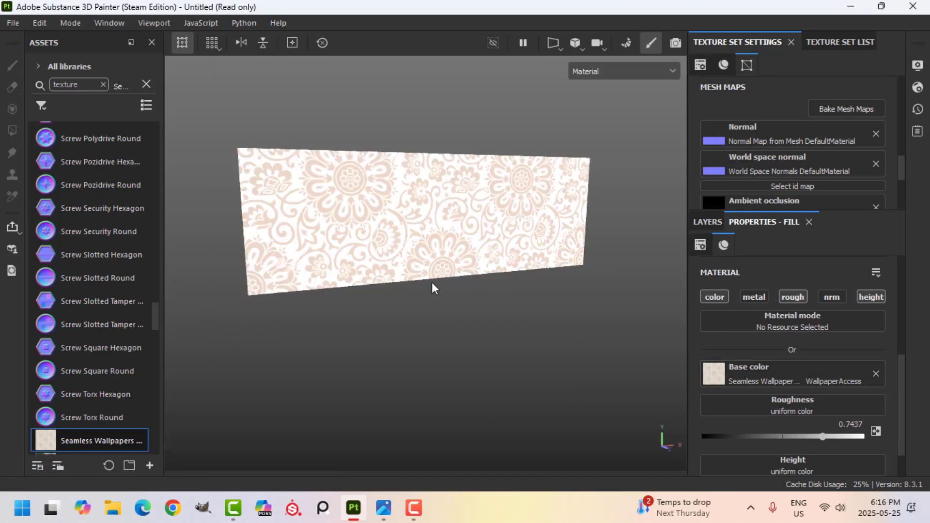
pyautogui.keyDown('alt'); pyautogui.moveTo(445, 274); pyautogui.dragTo(474, 286); pyautogui.keyUp('alt')
pyautogui.scroll(3, 450, 281)
pyautogui.scroll(-2, 448, 287)
pyautogui.scroll(3, 770, 324)
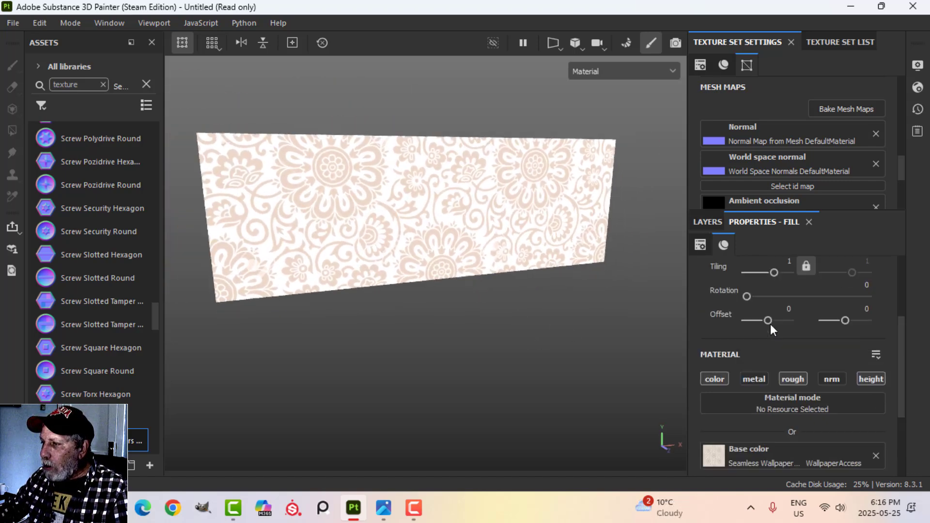
# Set the tiling of the floral wallpaper fill layer to 6
pyautogui.scroll(2, 770, 324)
pyautogui.click(767, 343)
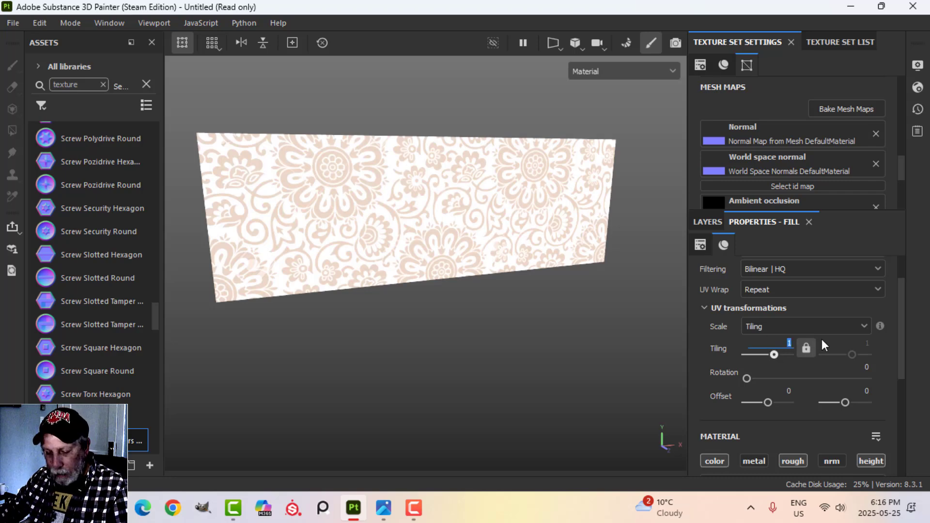
pyautogui.write('6')
pyautogui.press('Return')
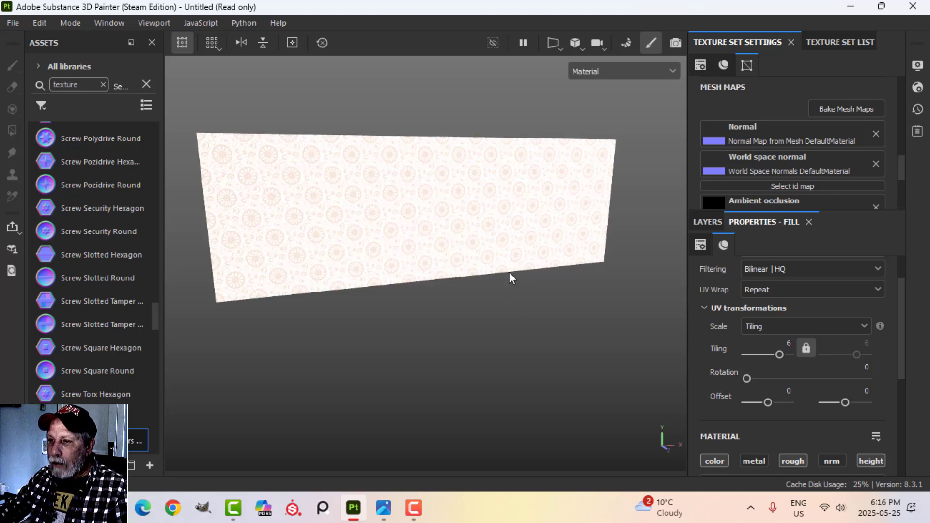
pyautogui.moveTo(510, 272)
pyautogui.keyDown('alt'); pyautogui.mouseDown()
pyautogui.moveTo(444, 240)
pyautogui.moveTo(509, 269)
pyautogui.mouseUp(); pyautogui.keyUp('alt')
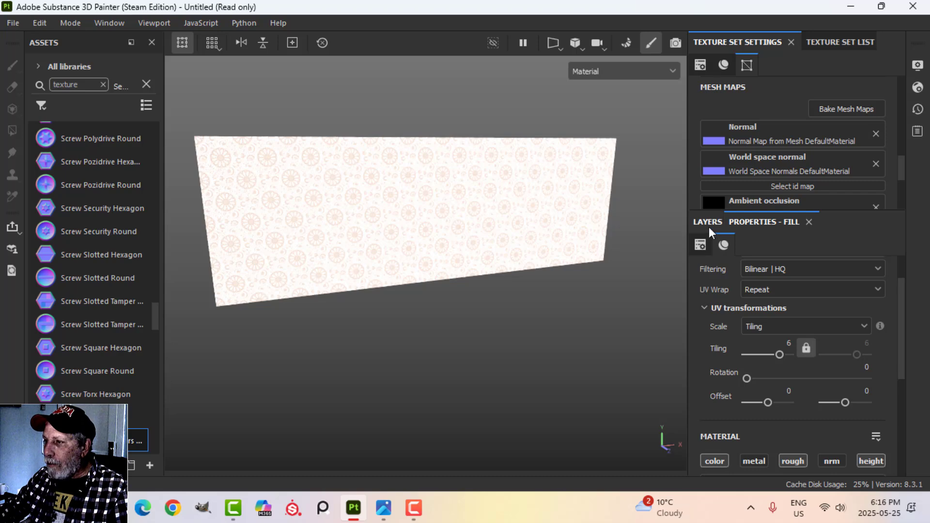
# Rename the fill layer inside the WALLPAPER folder as wallpaper
pyautogui.click(708, 222)
pyautogui.doubleClick(763, 307)
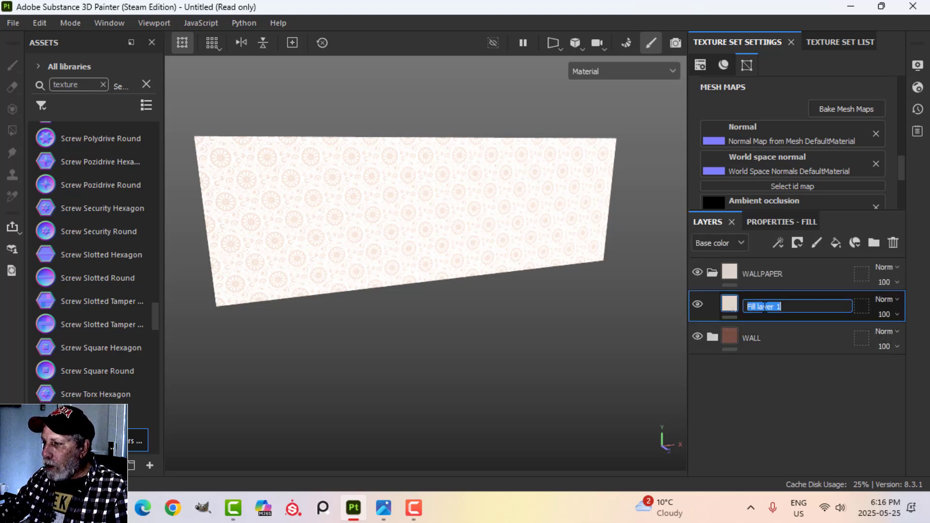
pyautogui.write('WA')
pyautogui.press('BackSpace')
pyautogui.press('BackSpace')
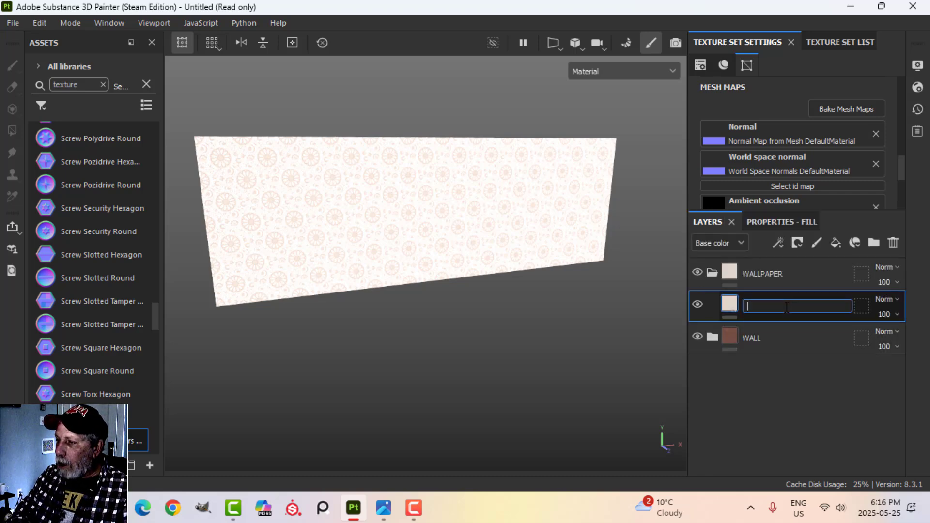
pyautogui.press('capslock')
pyautogui.write('wallpaper')
pyautogui.press('Return')
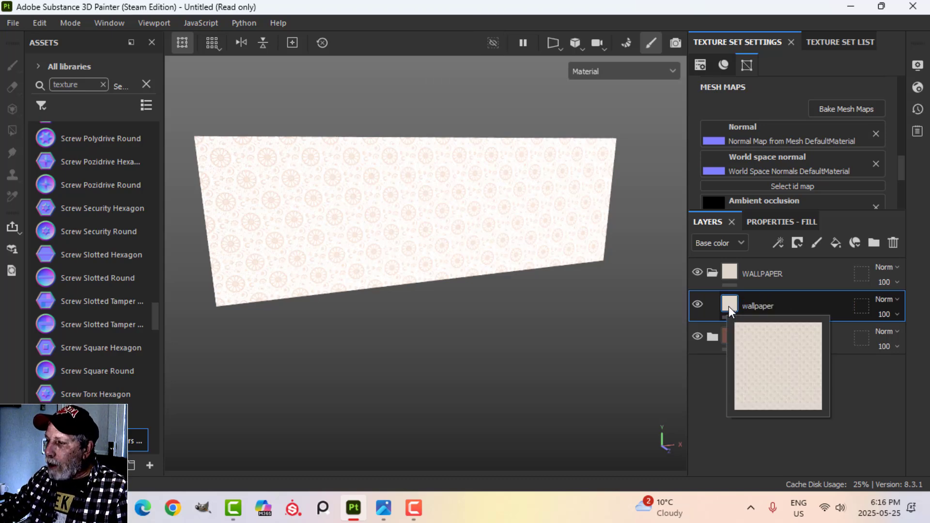
# Add a filter to the wallpaper layer and assign HSL Perceptive to it
pyautogui.click(777, 245)
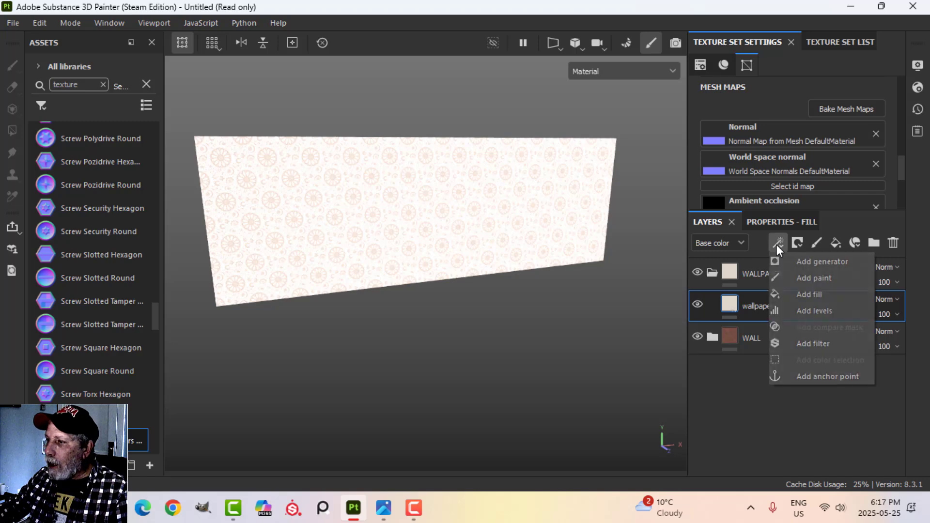
pyautogui.click(800, 339)
pyautogui.click(780, 221)
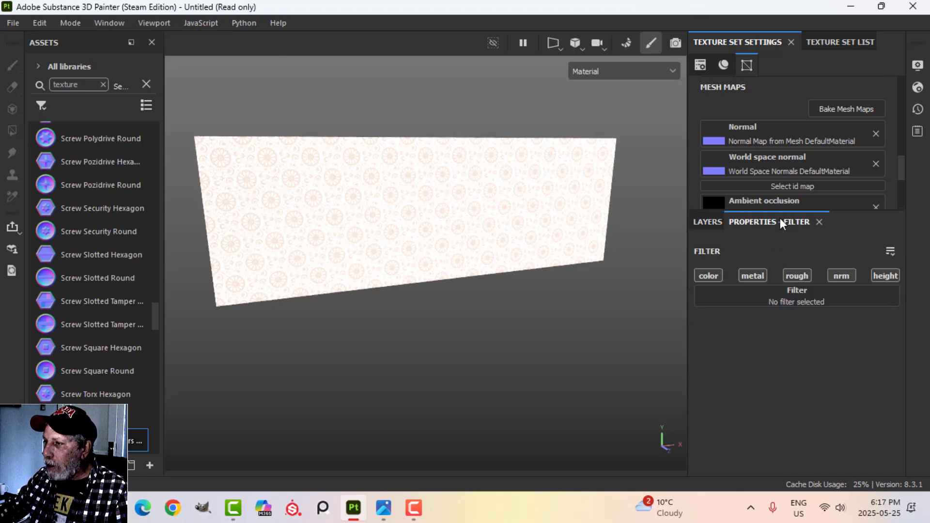
pyautogui.click(789, 300)
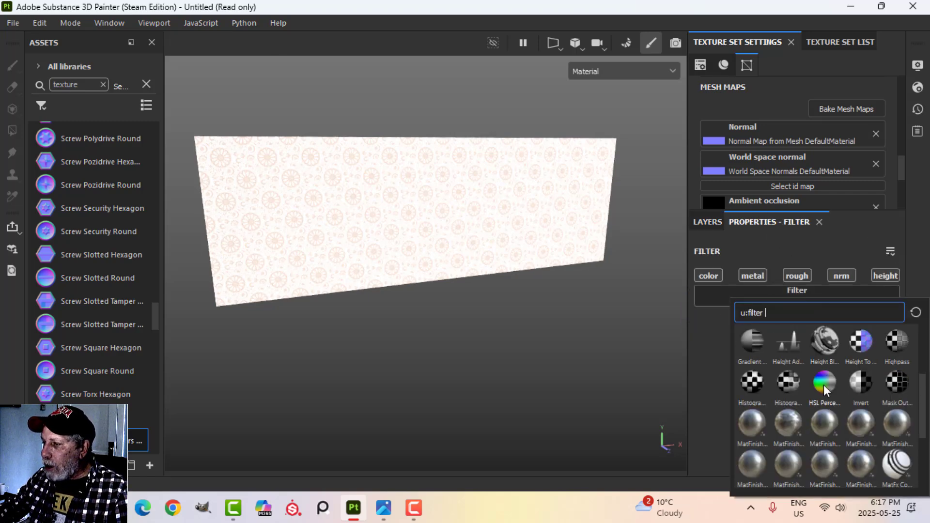
pyautogui.click(824, 384)
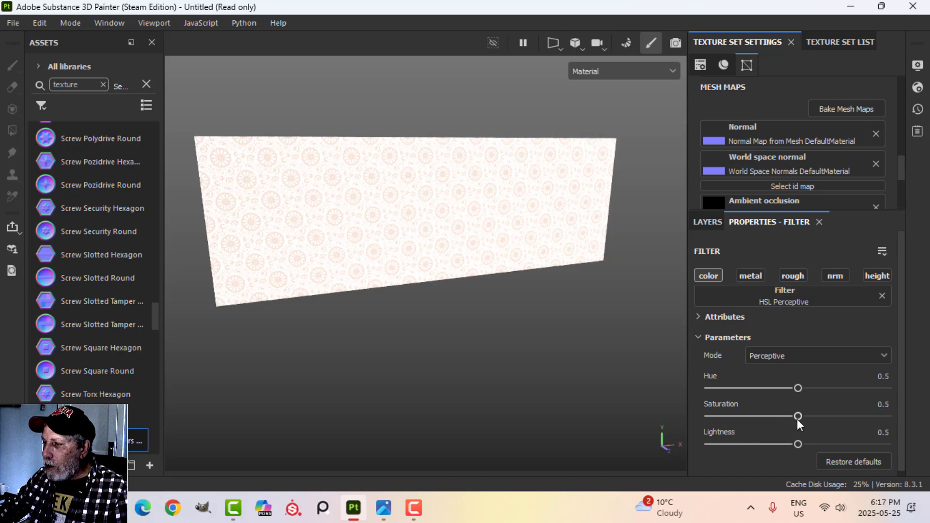
# Set the HSL Perceptive filter's hue to about 0.554, saturation to about 0.38 and lightness to about 0.45
pyautogui.moveTo(797, 417); pyautogui.dragTo(806, 385)
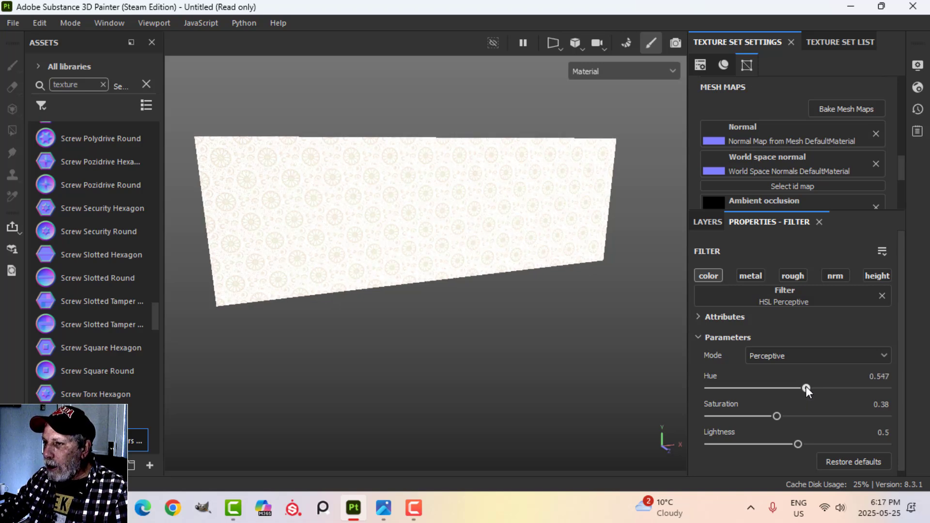
pyautogui.moveTo(794, 442); pyautogui.dragTo(789, 442)
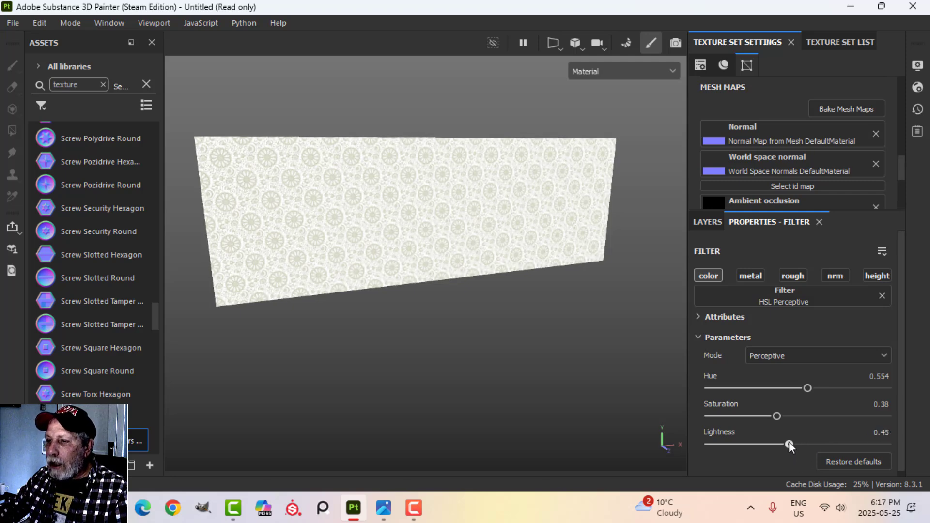
pyautogui.keyDown('alt'); pyautogui.moveTo(462, 273); pyautogui.dragTo(506, 286); pyautogui.keyUp('alt')
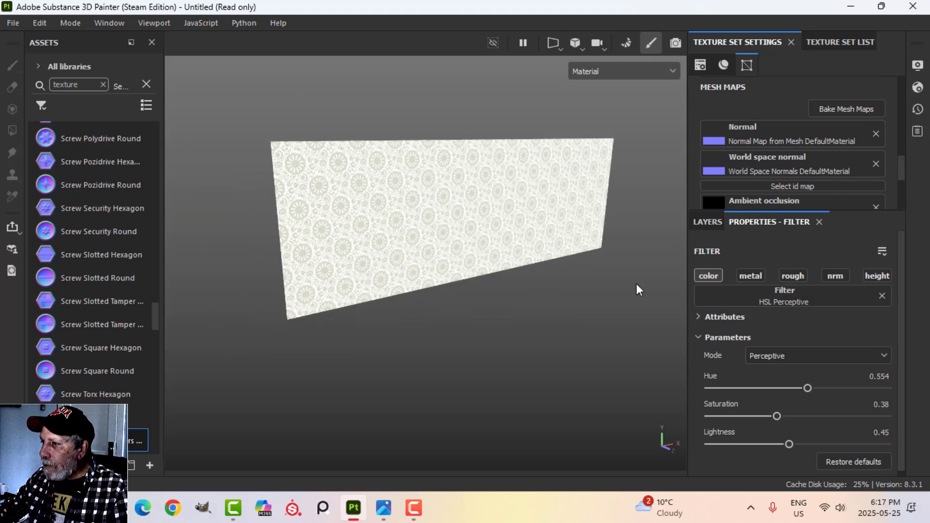
# Add a fill layer above the wallpaper layer using only color and roughness channels, and set its roughness to about 0.83
pyautogui.click(707, 222)
pyautogui.click(726, 317)
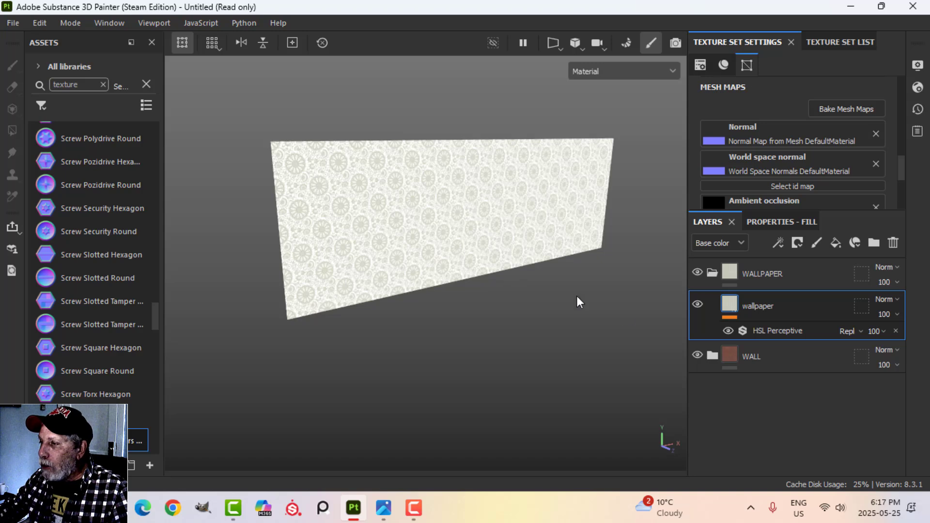
pyautogui.click(833, 242)
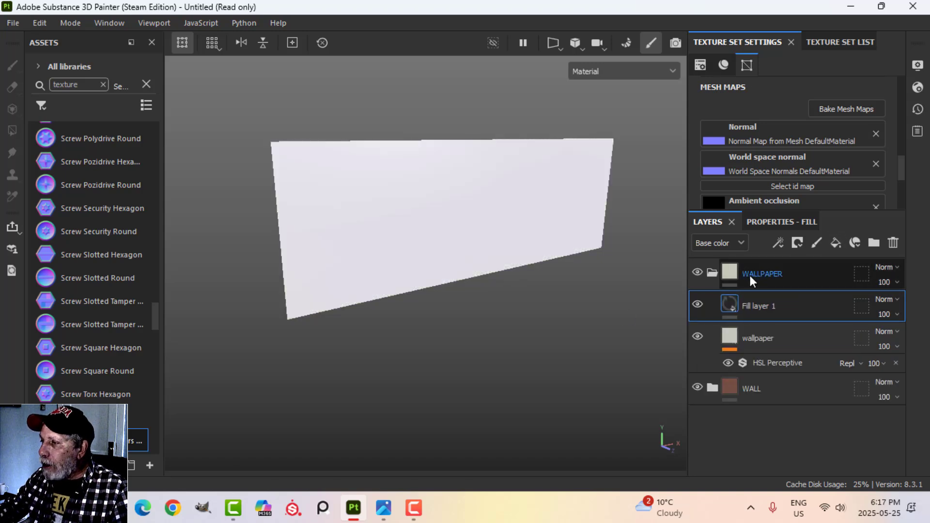
pyautogui.click(777, 226)
pyautogui.scroll(-2, 743, 422)
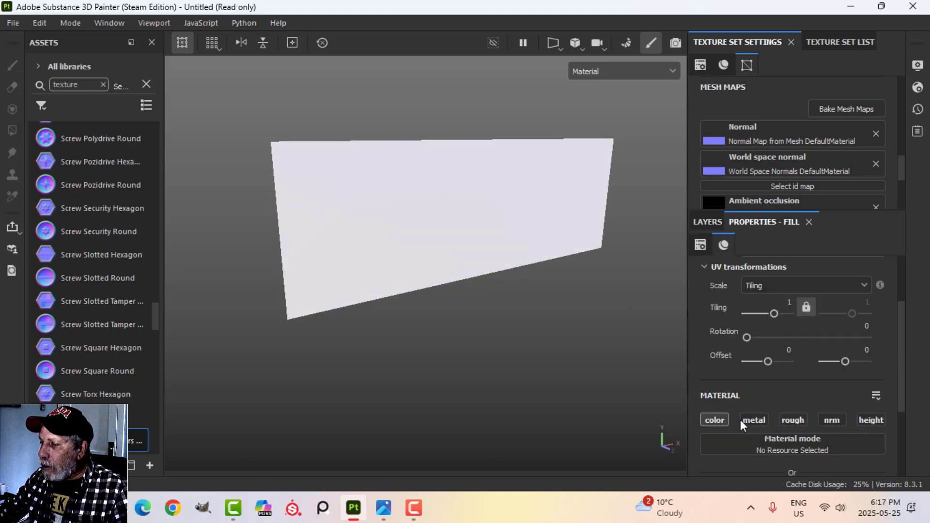
pyautogui.click(784, 419)
pyautogui.scroll(-2, 804, 409)
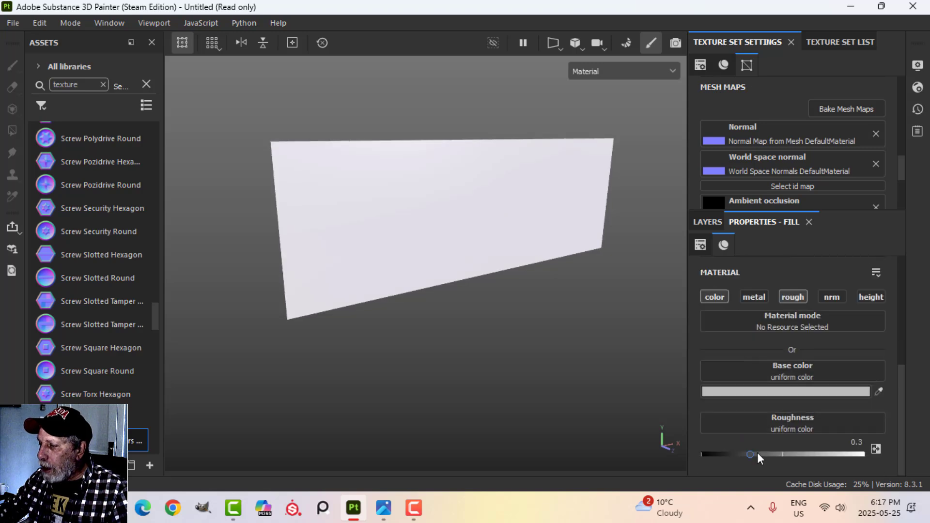
pyautogui.moveTo(753, 455); pyautogui.dragTo(835, 457)
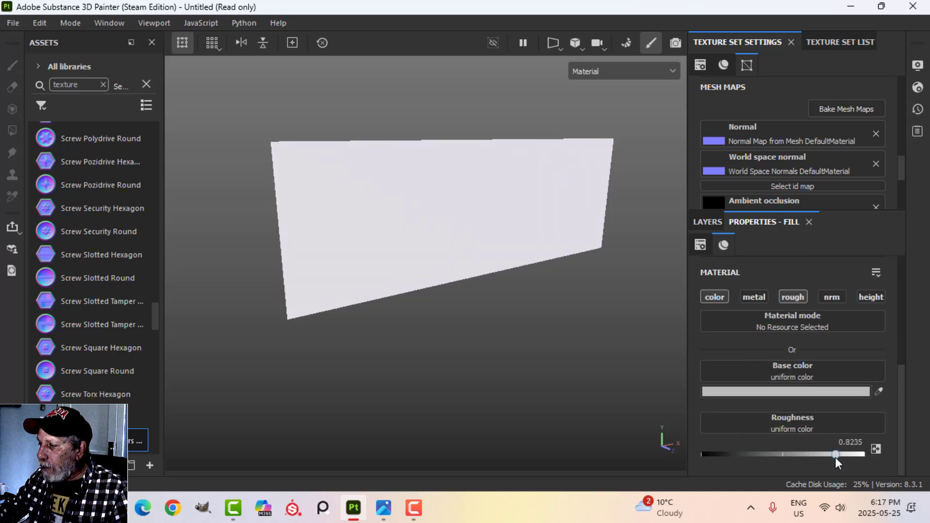
# Set the new fill layer's base color to a dark brown, about 5A3922
pyautogui.click(785, 392)
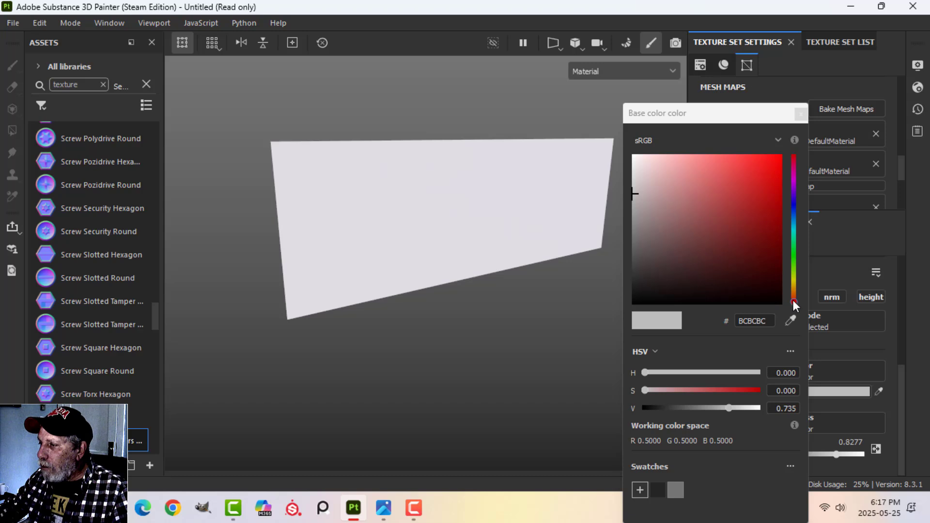
pyautogui.moveTo(793, 300); pyautogui.dragTo(793, 294)
pyautogui.click(725, 251)
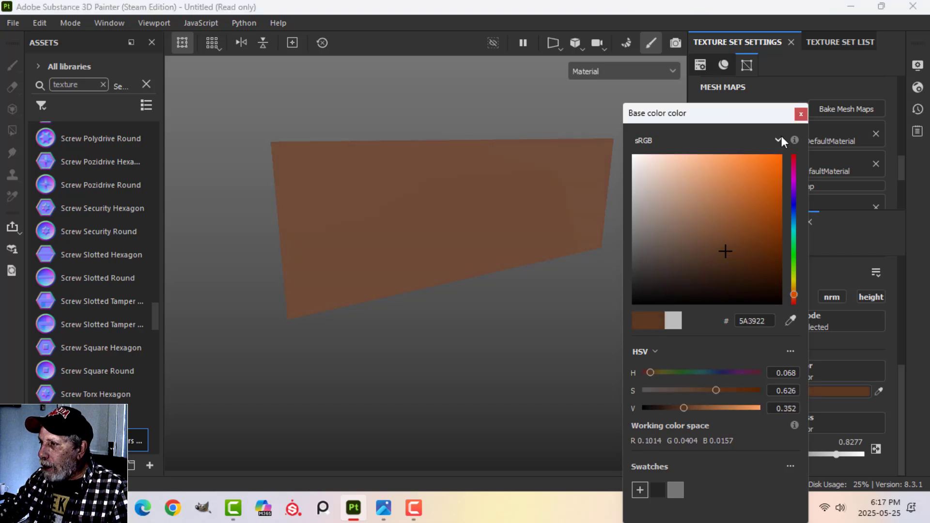
pyautogui.click(800, 114)
# Add a black mask to the brown fill layer, add a fill effect to the mask and show its properties
pyautogui.click(710, 219)
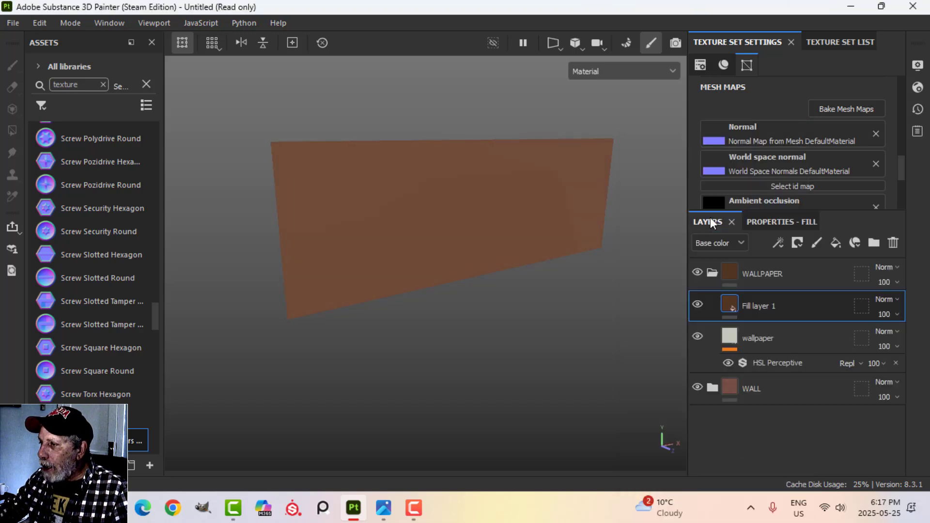
pyautogui.click(795, 244)
pyautogui.click(803, 275)
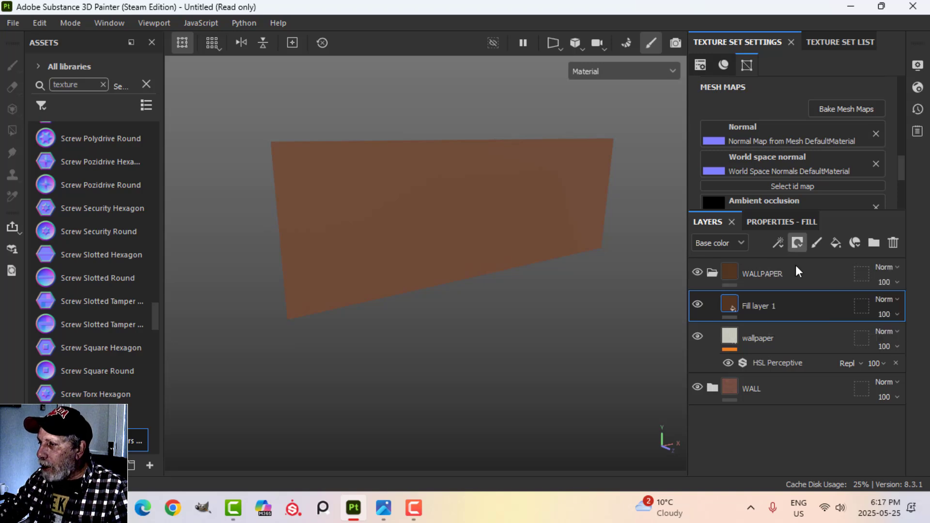
pyautogui.click(778, 243)
pyautogui.click(797, 300)
pyautogui.click(783, 222)
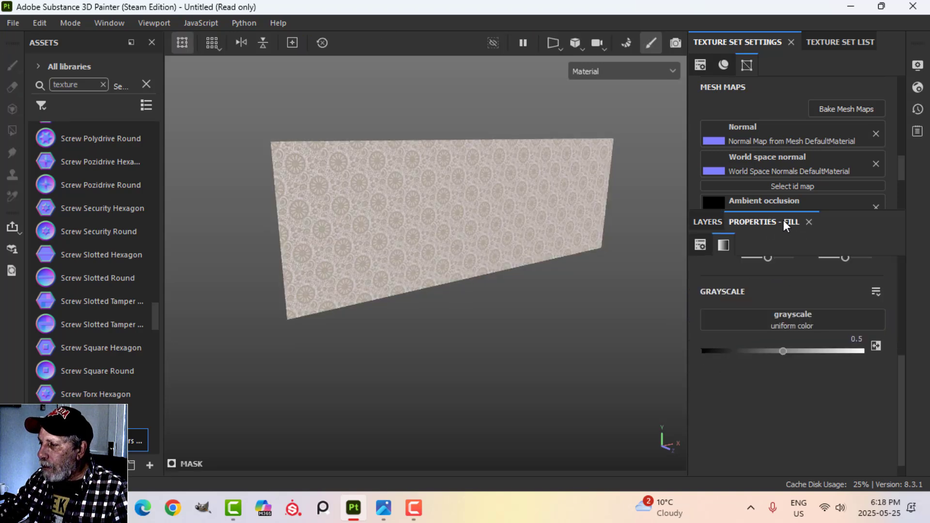
# Search the resources for bnw and assign BnW Spots 1 as the mask fill's grayscale
pyautogui.click(791, 321)
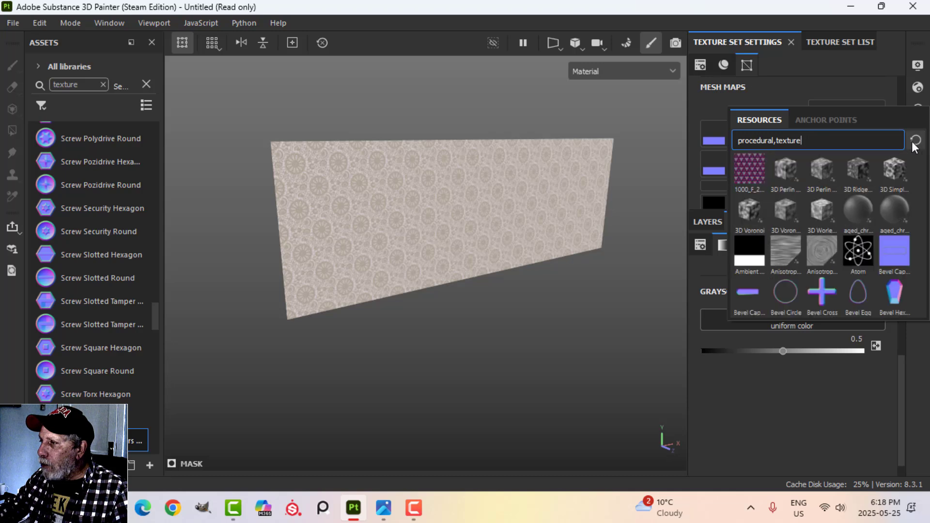
pyautogui.write('bnw')
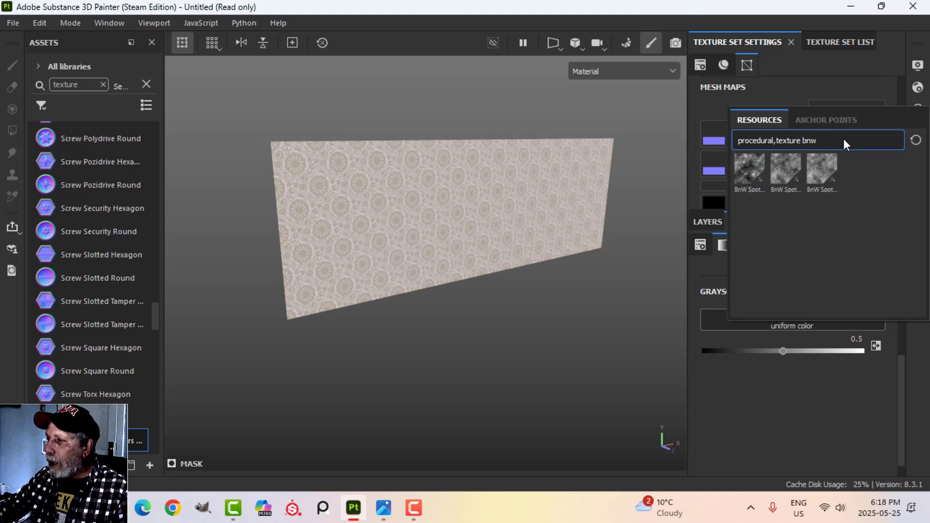
pyautogui.click(750, 173)
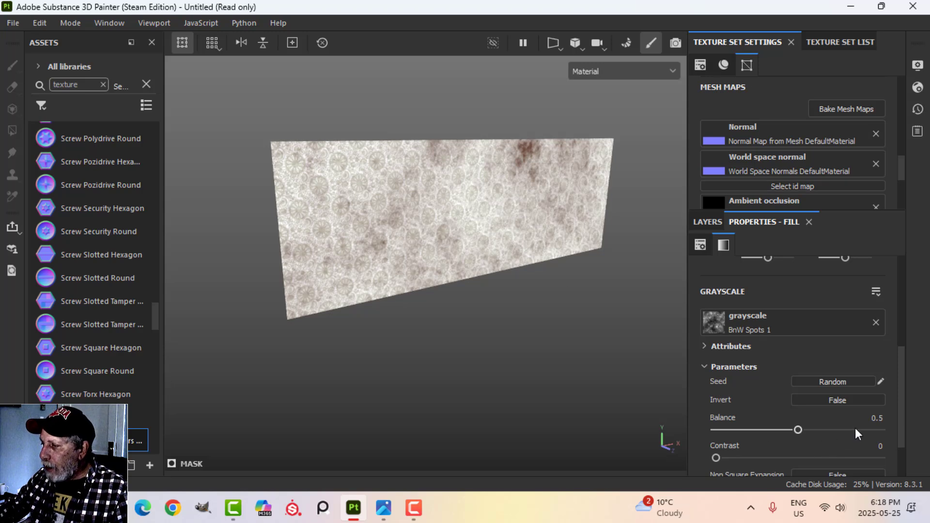
# Set the BnW Spots 1 balance to 0.7 and its contrast to 0.3
pyautogui.click(877, 417)
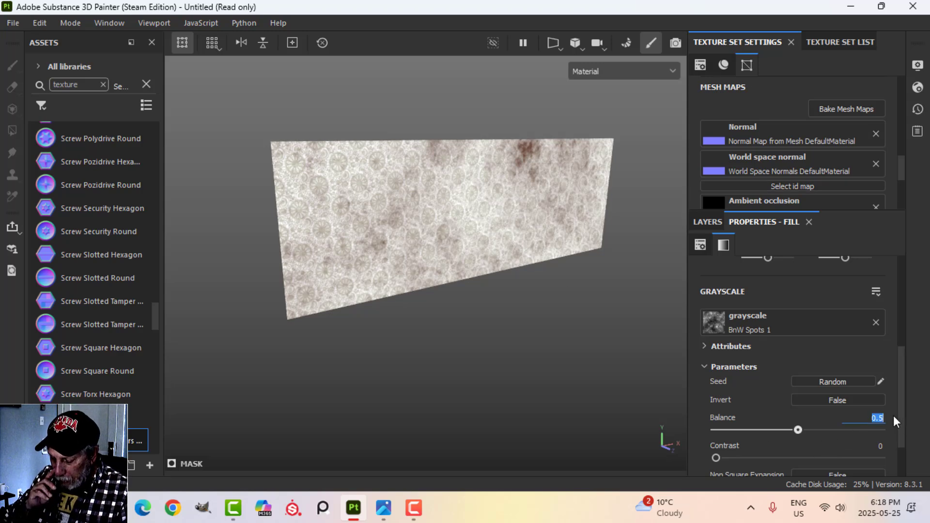
pyautogui.write('.7')
pyautogui.press('Return')
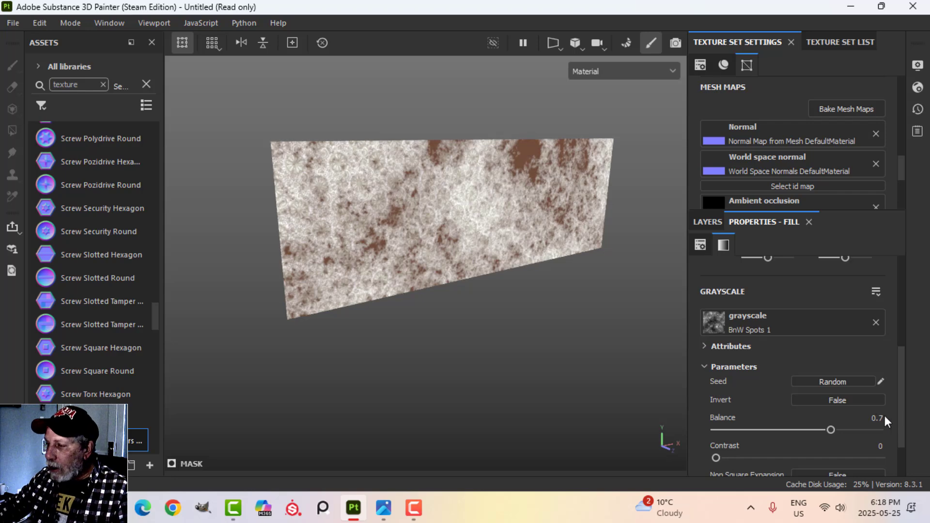
pyautogui.write('.3')
pyautogui.press('Return')
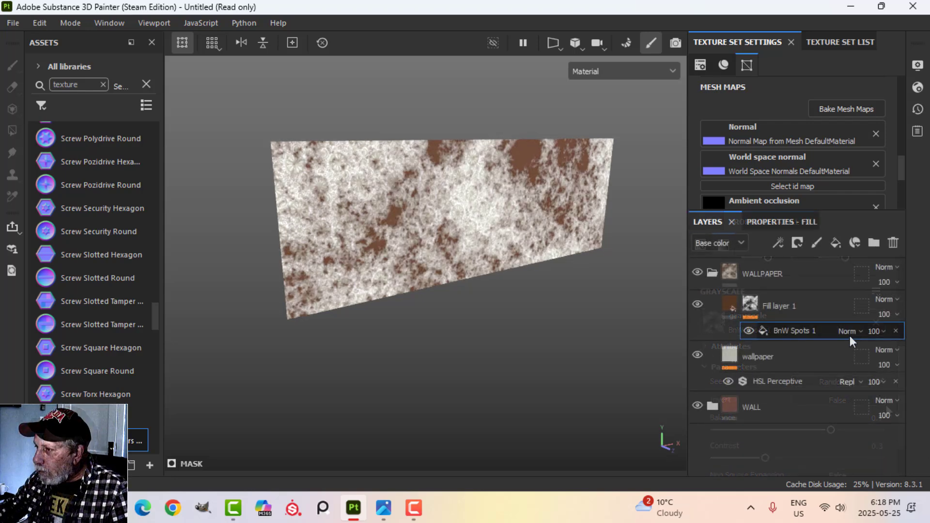
# Lower the BnW Spots 1 mask effect's opacity to 40 and check the staining on the wall
pyautogui.click(875, 332)
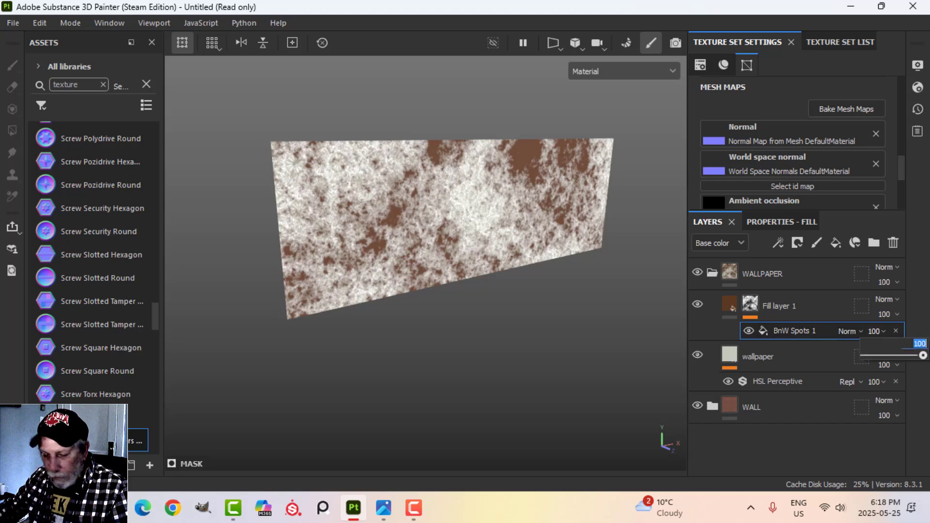
pyautogui.write('40')
pyautogui.press('Return')
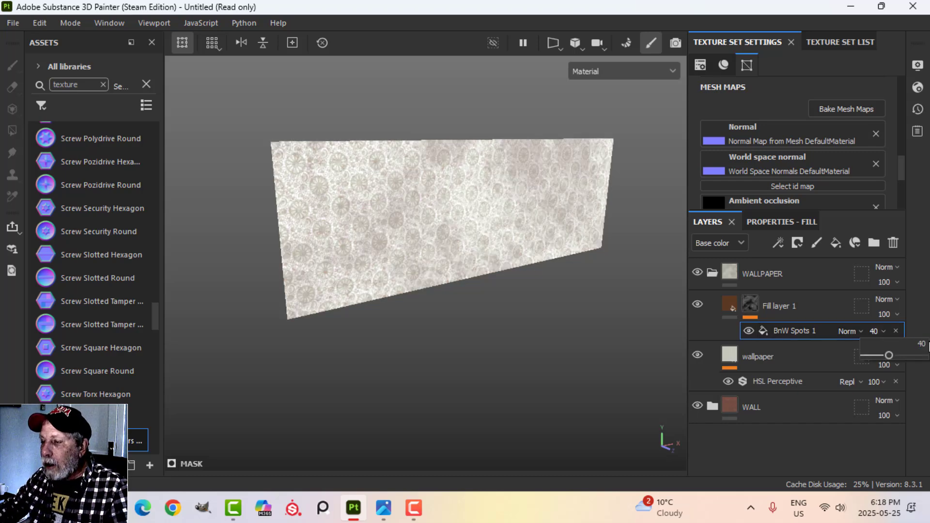
pyautogui.keyDown('alt'); pyautogui.moveTo(589, 284); pyautogui.dragTo(569, 250); pyautogui.keyUp('alt')
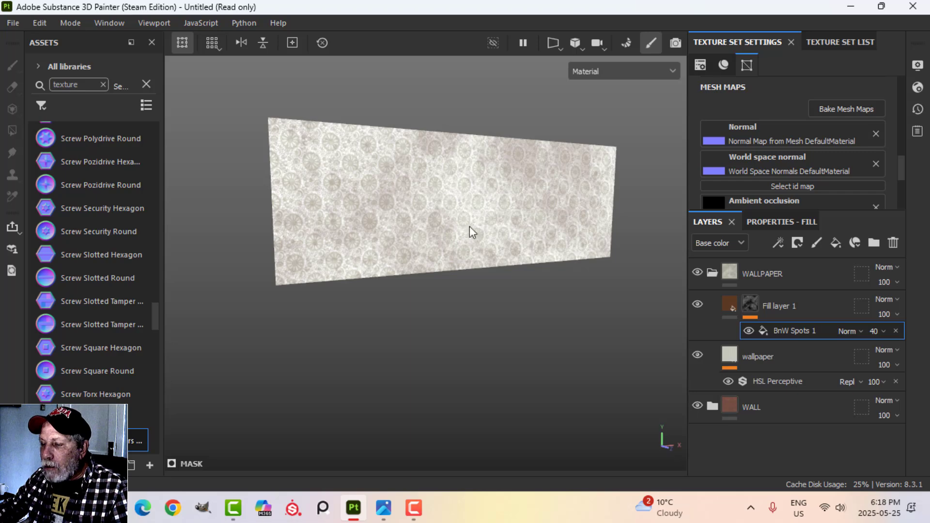
pyautogui.scroll(4, 525, 210)
pyautogui.scroll(-2, 521, 217)
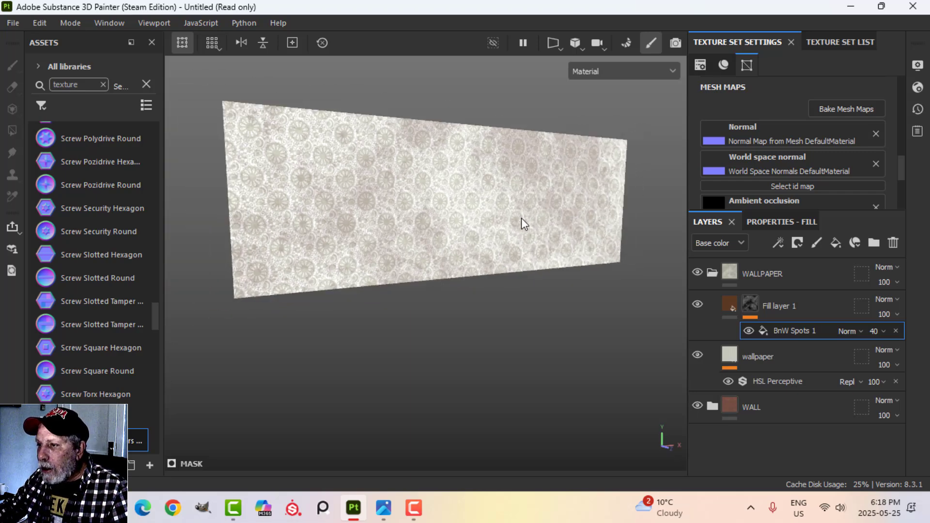
pyautogui.moveTo(521, 218)
pyautogui.keyDown('alt'); pyautogui.mouseDown()
pyautogui.moveTo(513, 216)
pyautogui.moveTo(523, 198)
pyautogui.moveTo(504, 203)
pyautogui.moveTo(529, 189)
pyautogui.moveTo(535, 208)
pyautogui.mouseUp(); pyautogui.keyUp('alt')
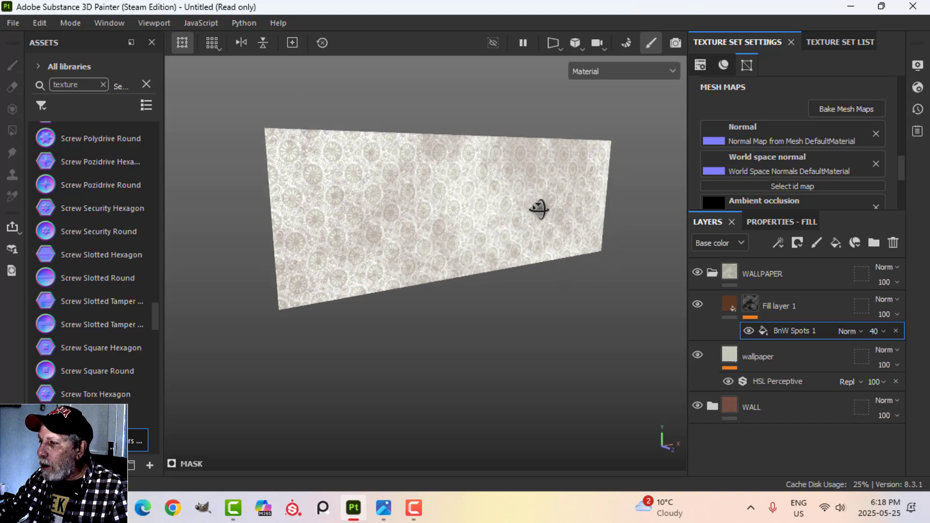
# Rename the masked brown fill layer as noise, select its fill and check the staining across the wall
pyautogui.doubleClick(778, 307)
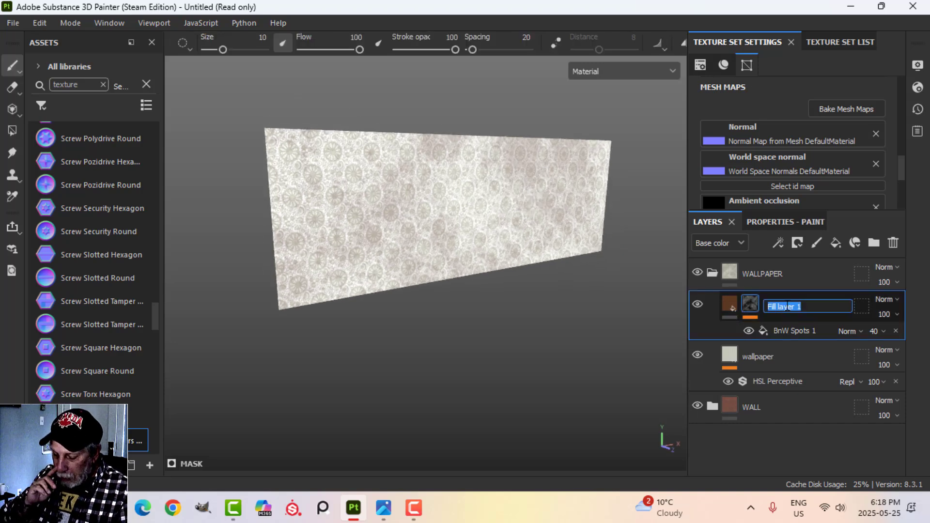
pyautogui.write('noise')
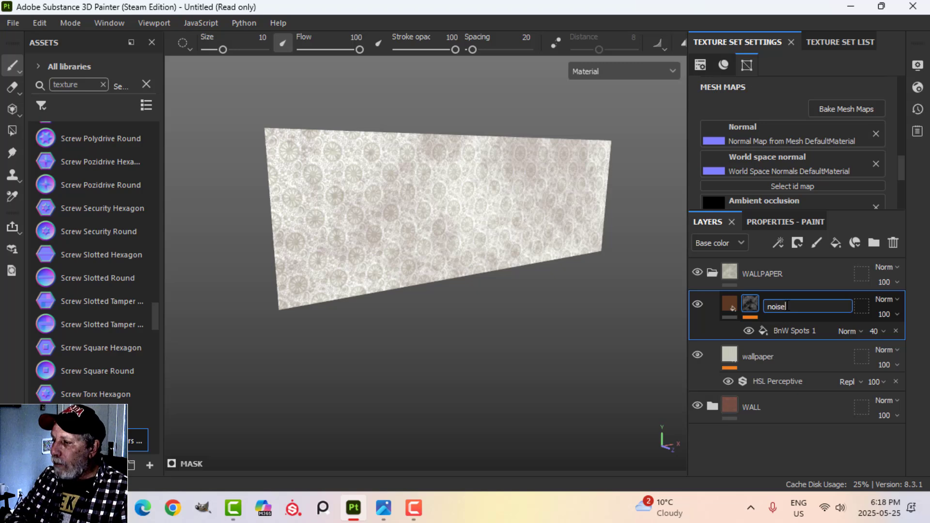
pyautogui.press('Return')
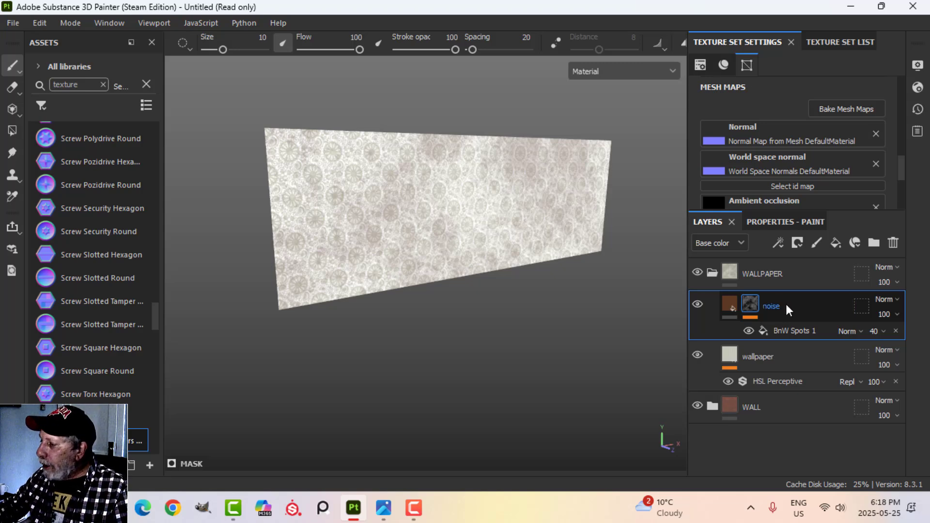
pyautogui.click(732, 301)
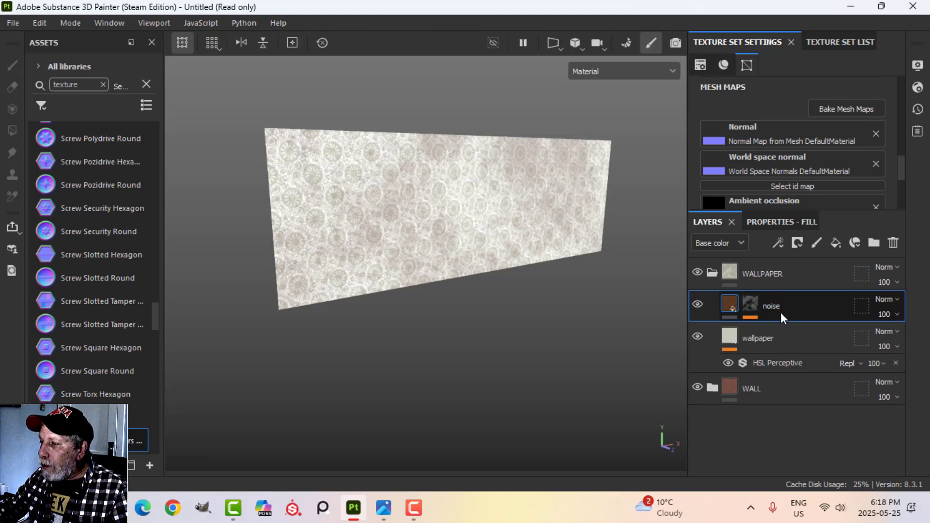
pyautogui.keyDown('alt'); pyautogui.moveTo(547, 207); pyautogui.dragTo(541, 191); pyautogui.keyUp('alt')
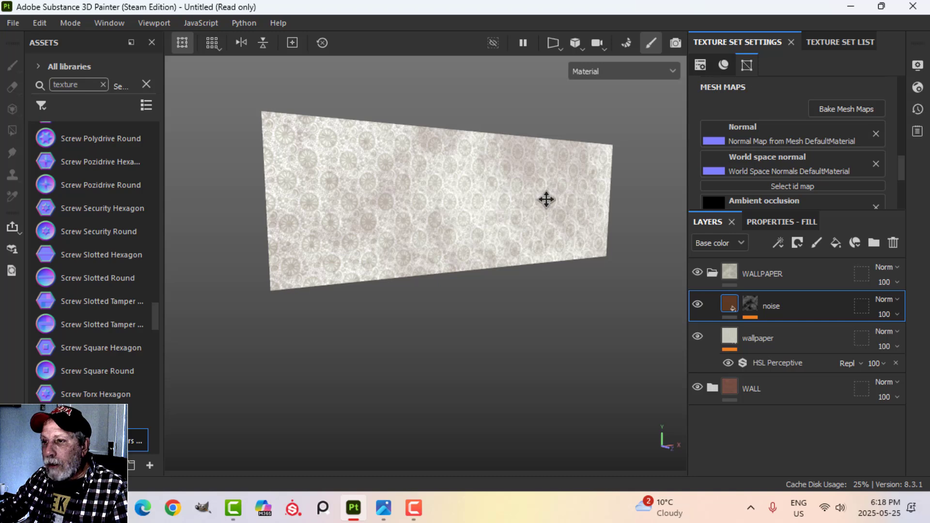
pyautogui.keyDown('alt'); pyautogui.moveTo(545, 199); pyautogui.dragTo(506, 194); pyautogui.keyUp('alt')
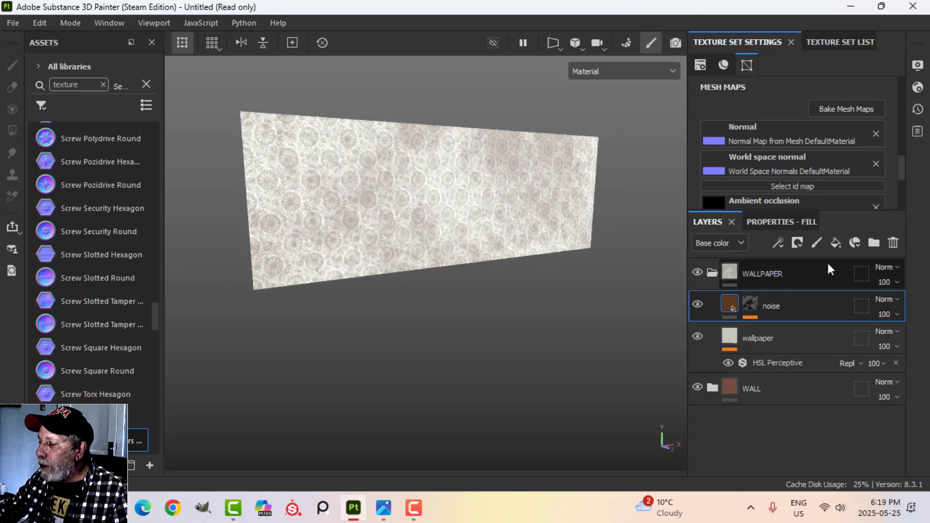
# Add a fill layer above noise with only the height channel active and set its height to 0.8655
pyautogui.click(835, 242)
pyautogui.click(780, 222)
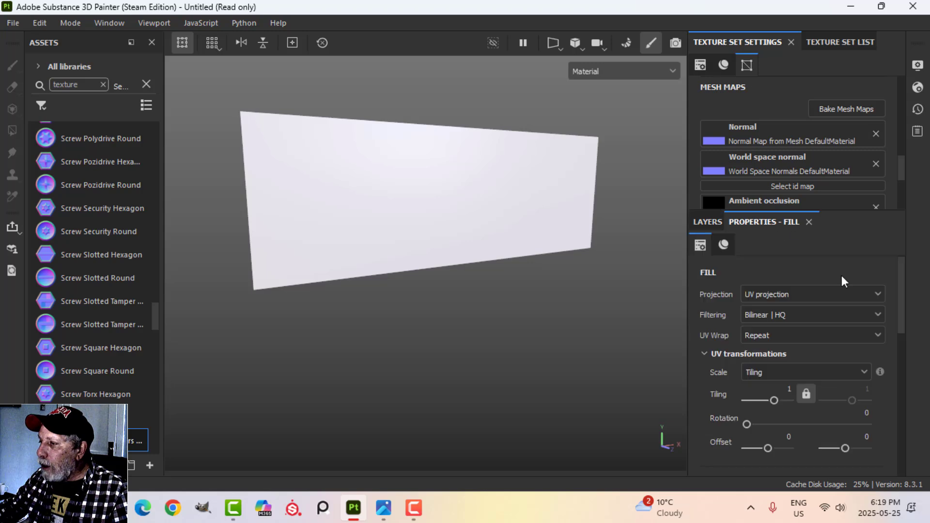
pyautogui.scroll(-4, 819, 409)
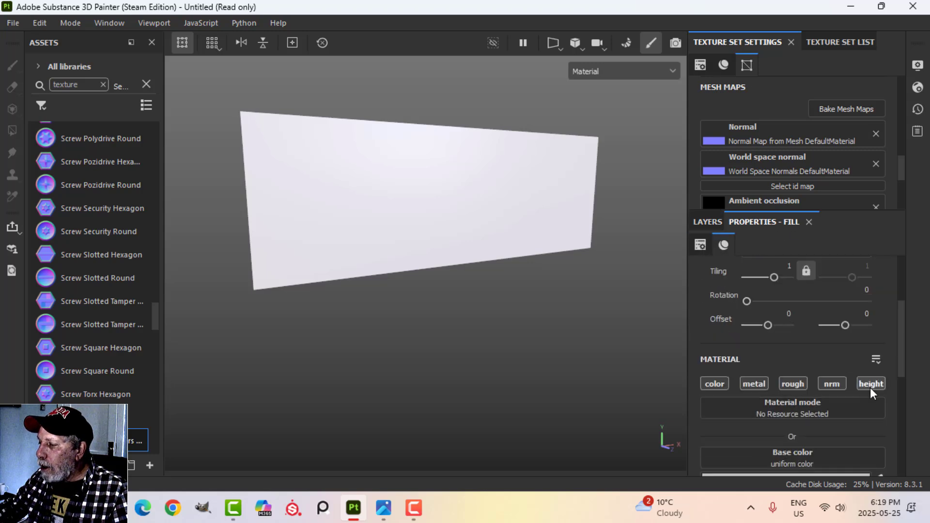
pyautogui.click(871, 383)
pyautogui.scroll(-2, 849, 403)
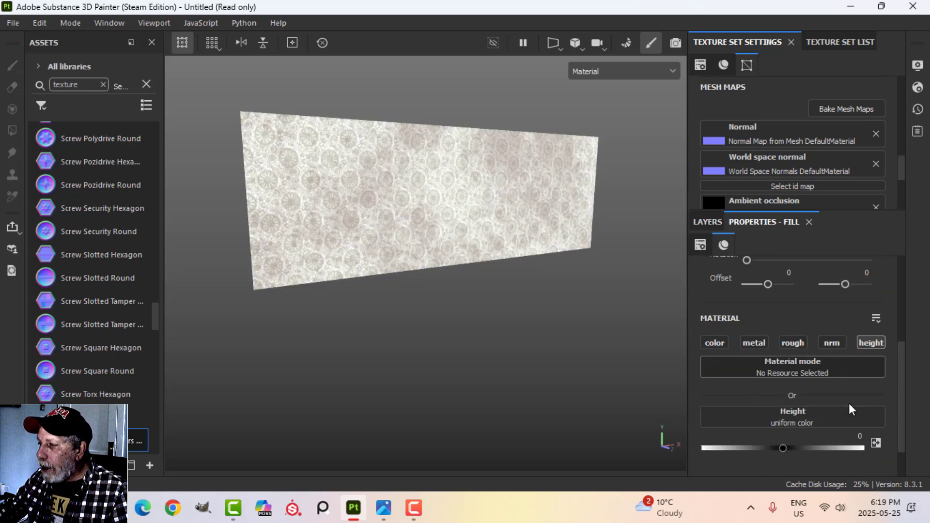
pyautogui.moveTo(787, 407); pyautogui.dragTo(816, 407)
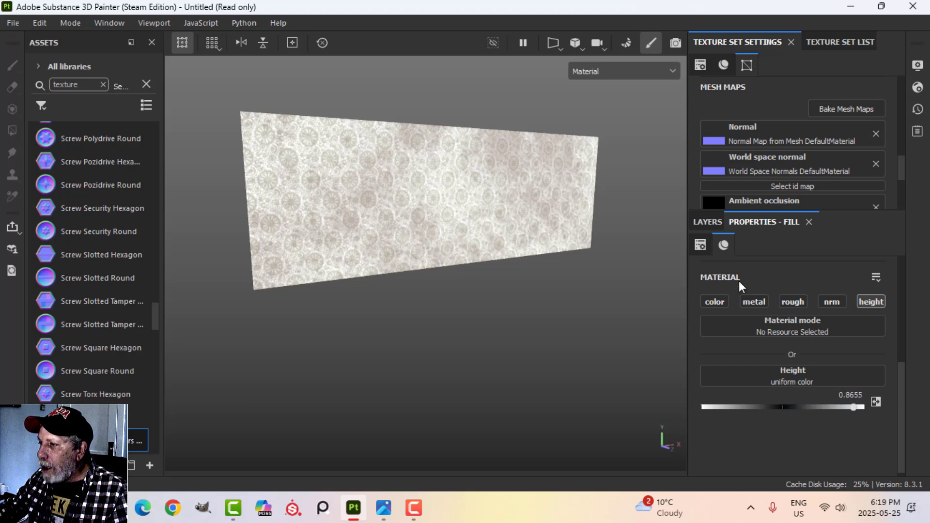
# Add a black mask to the new height fill layer and add a fill effect to the mask
pyautogui.click(715, 220)
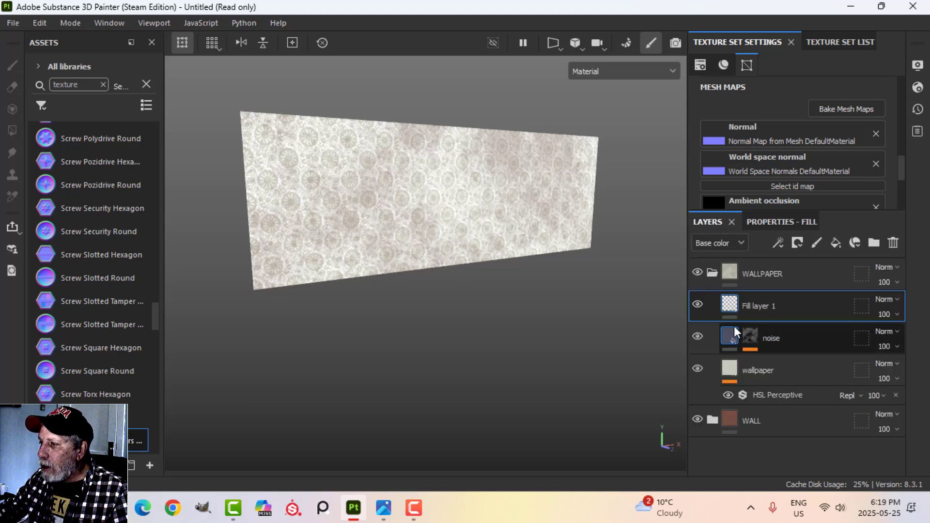
pyautogui.click(797, 243)
pyautogui.click(812, 278)
pyautogui.click(779, 243)
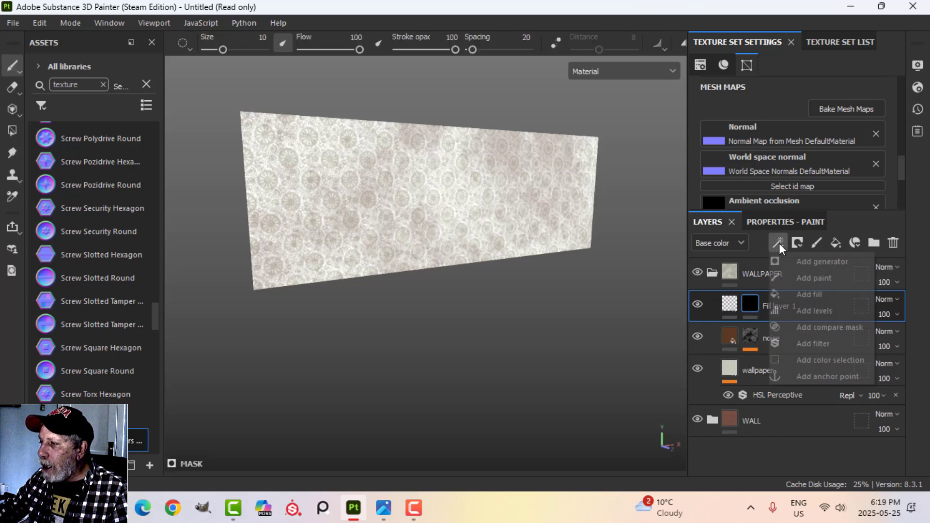
pyautogui.click(807, 293)
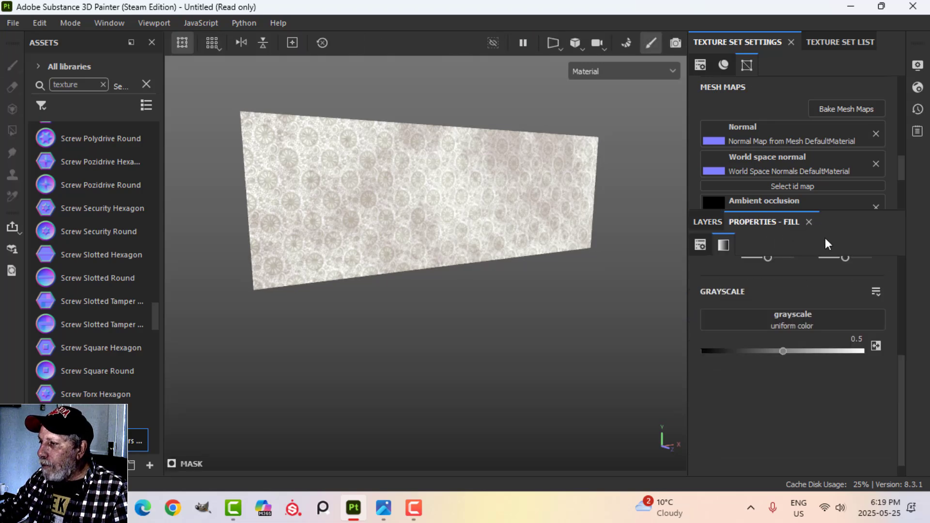
# Search the procedural textures for fold and assign Cloth Fold Large as the mask fill's grayscale
pyautogui.scroll(2, 841, 334)
pyautogui.click(818, 361)
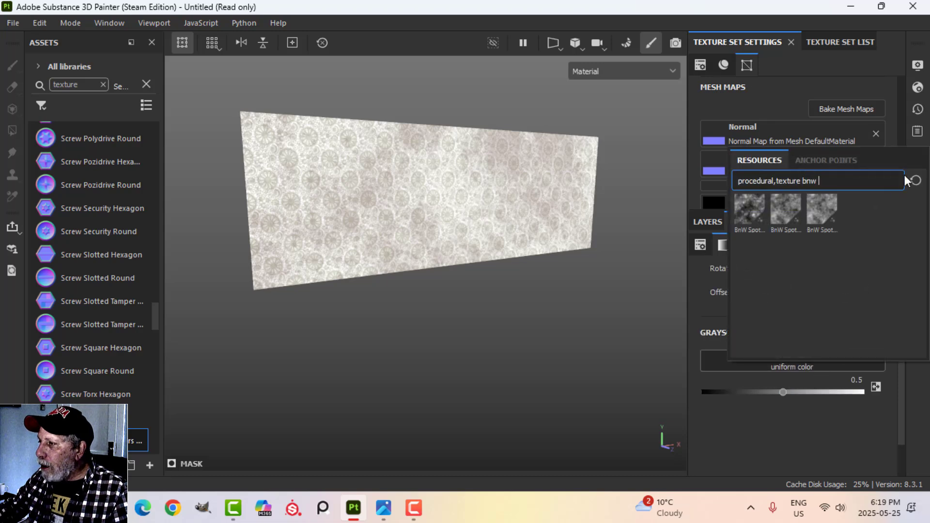
pyautogui.click(916, 181)
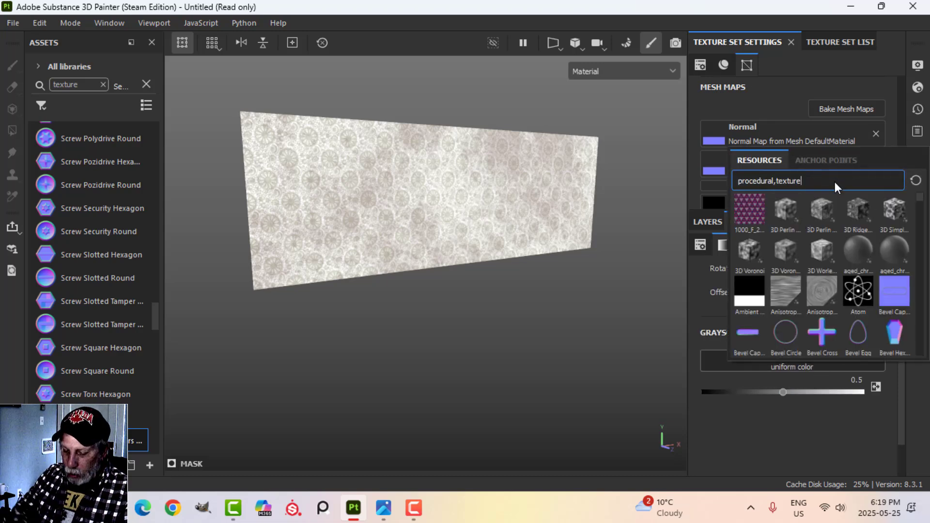
pyautogui.write('fold')
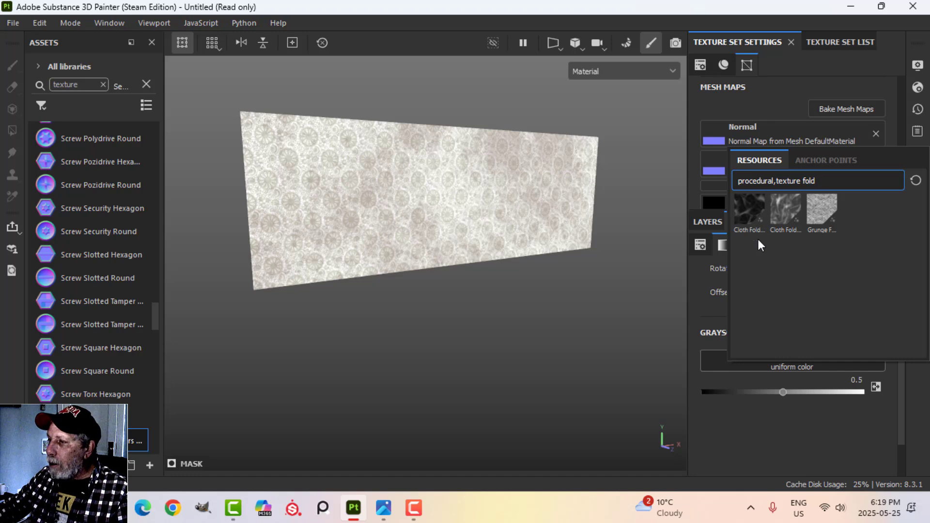
pyautogui.moveTo(745, 211)
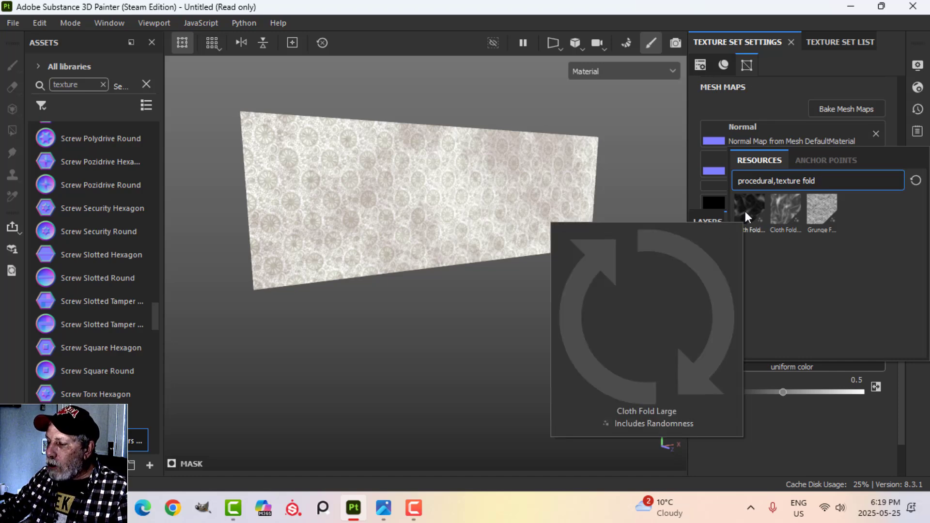
pyautogui.click(744, 211)
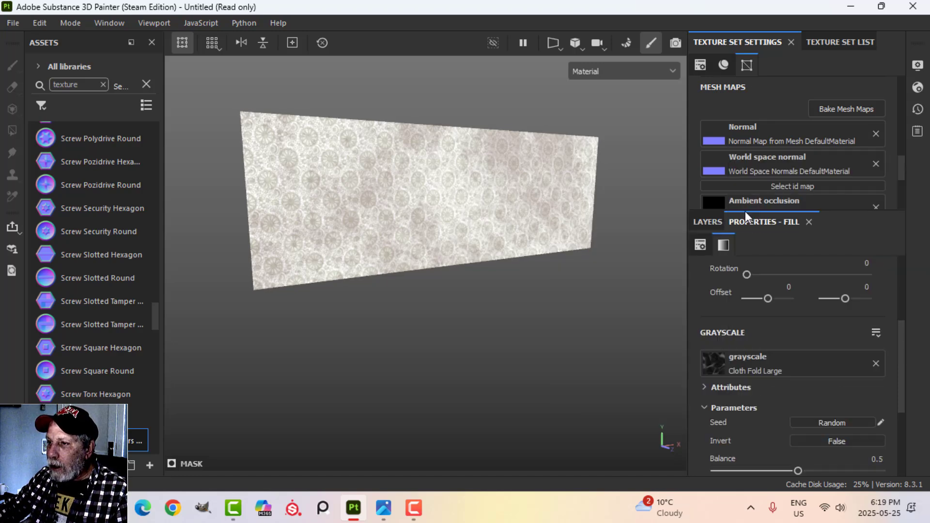
# Set the Cloth Fold Large balance to 0.52 and its contrast to 0.38
pyautogui.scroll(-3, 747, 420)
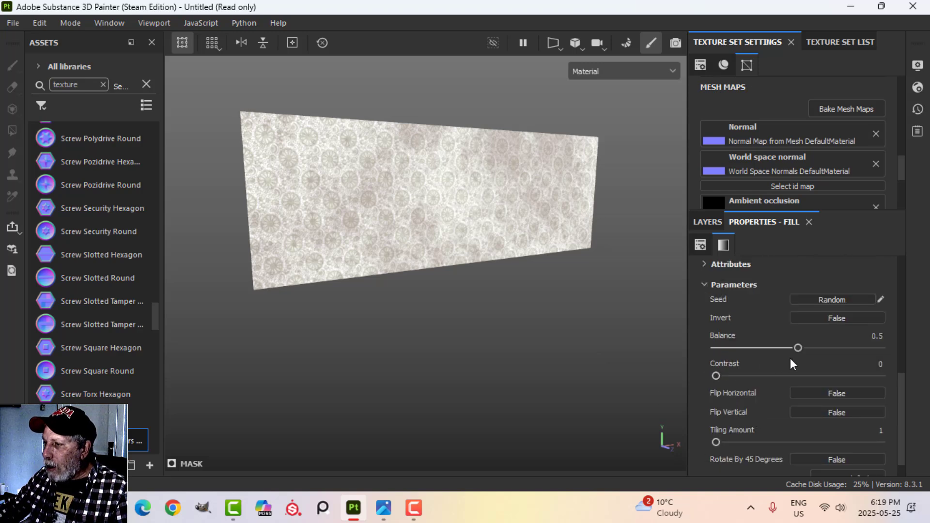
pyautogui.moveTo(797, 347)
pyautogui.mouseDown()
pyautogui.moveTo(830, 348)
pyautogui.moveTo(745, 348)
pyautogui.moveTo(801, 348)
pyautogui.mouseUp()
pyautogui.moveTo(716, 376); pyautogui.dragTo(776, 370)
# Rotate the Cloth Fold Large mask fill by 90 degrees
pyautogui.scroll(4, 839, 358)
pyautogui.scroll(1, 839, 358)
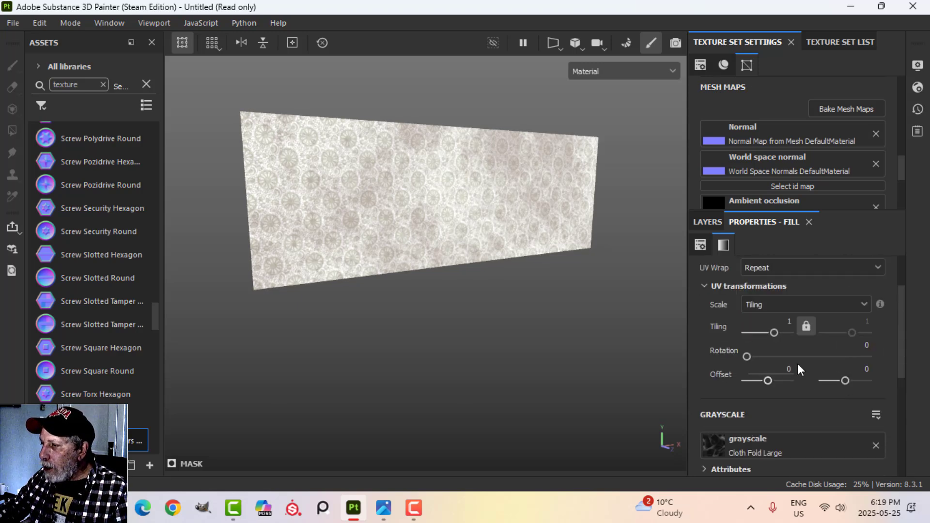
pyautogui.click(867, 344)
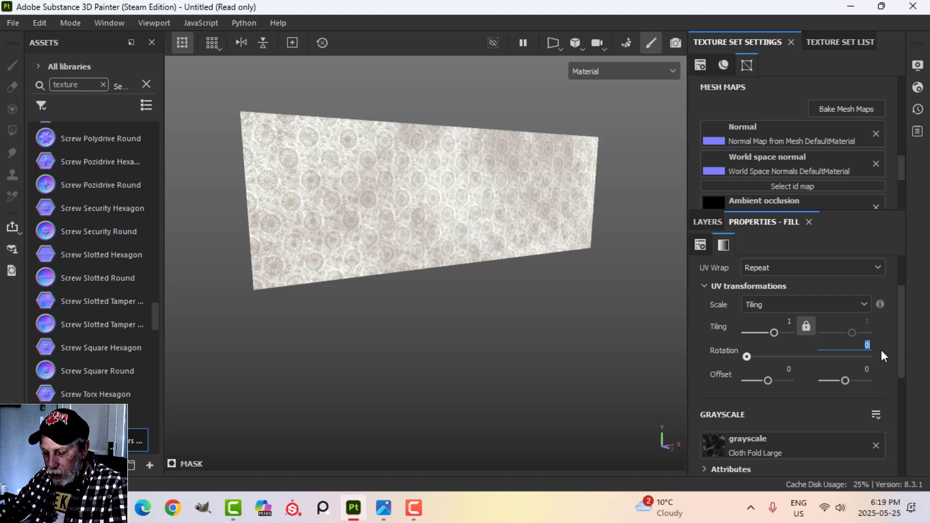
pyautogui.write('90')
pyautogui.press('Return')
pyautogui.scroll(2, 550, 273)
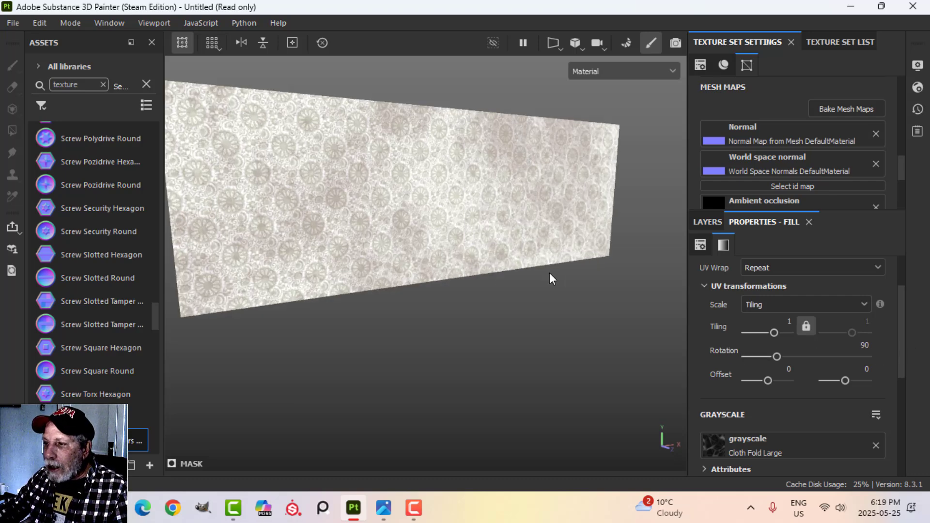
# Unlink the two tiling values of the Cloth Fold Large fill and set the first one to 6
pyautogui.click(806, 326)
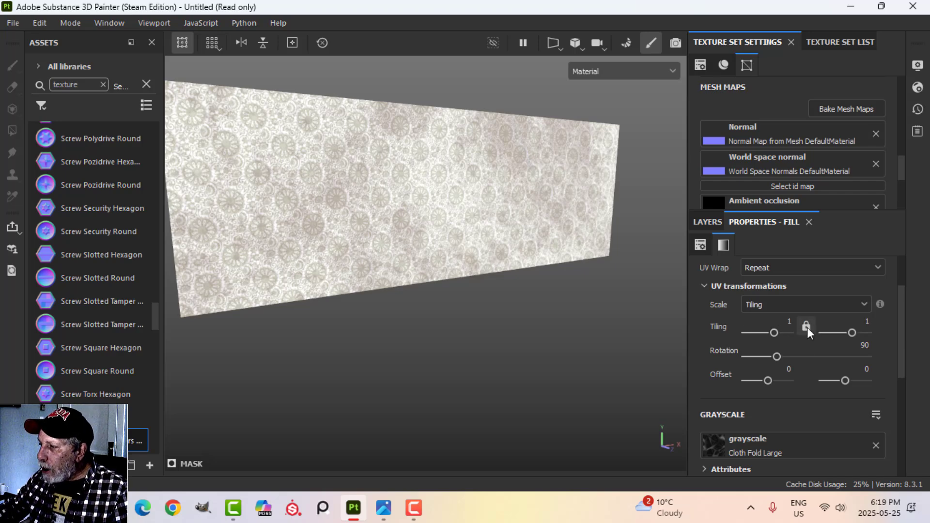
pyautogui.click(806, 326)
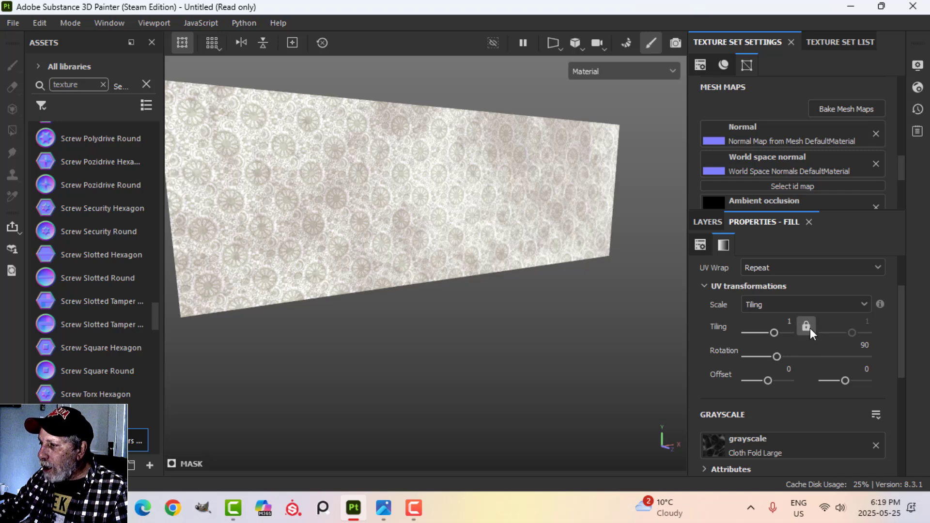
pyautogui.doubleClick(789, 322)
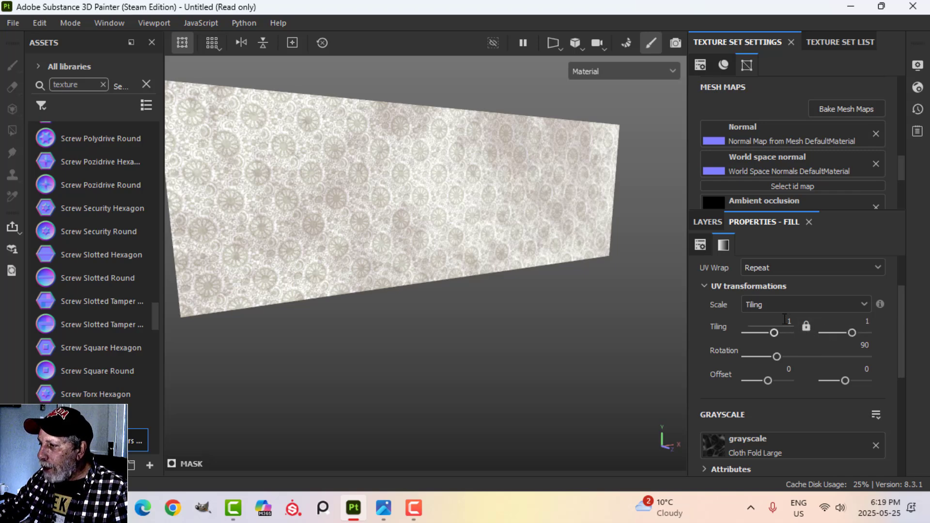
pyautogui.write('6')
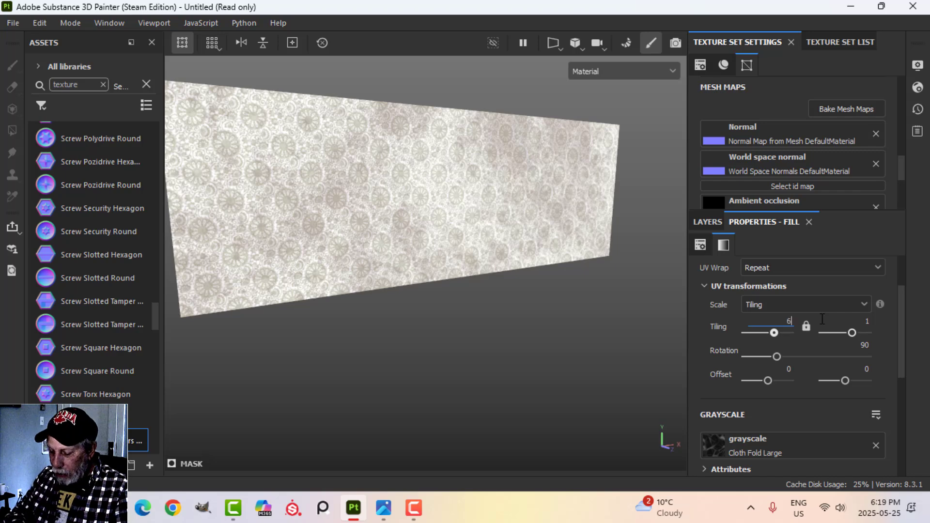
pyautogui.press('Return')
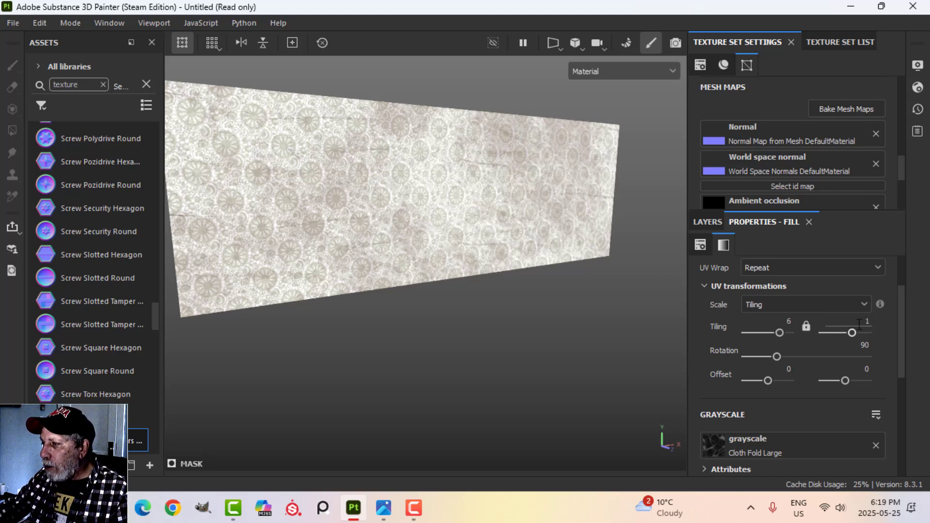
# Try a second tiling value of 1.43 on the Cloth Fold Large fill and reset it to 1
pyautogui.moveTo(853, 333); pyautogui.dragTo(853, 333)
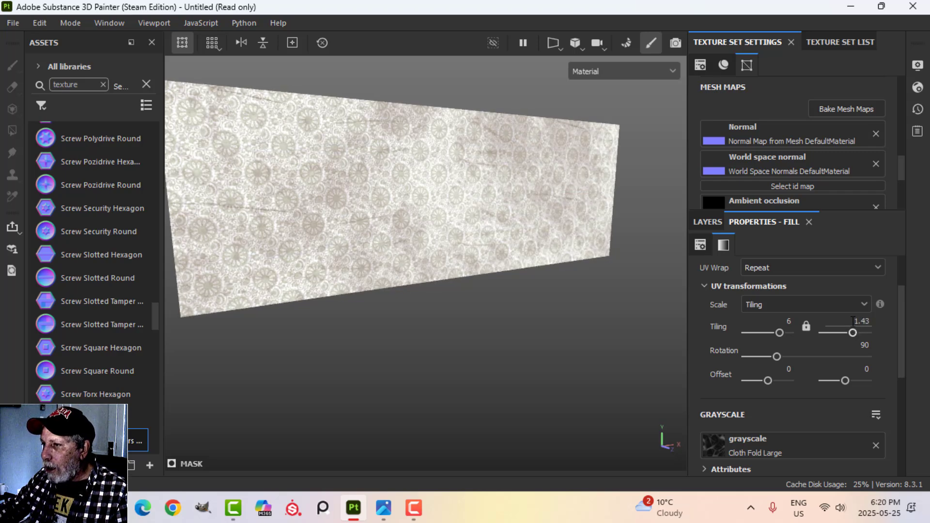
pyautogui.click(860, 321)
pyautogui.write('1')
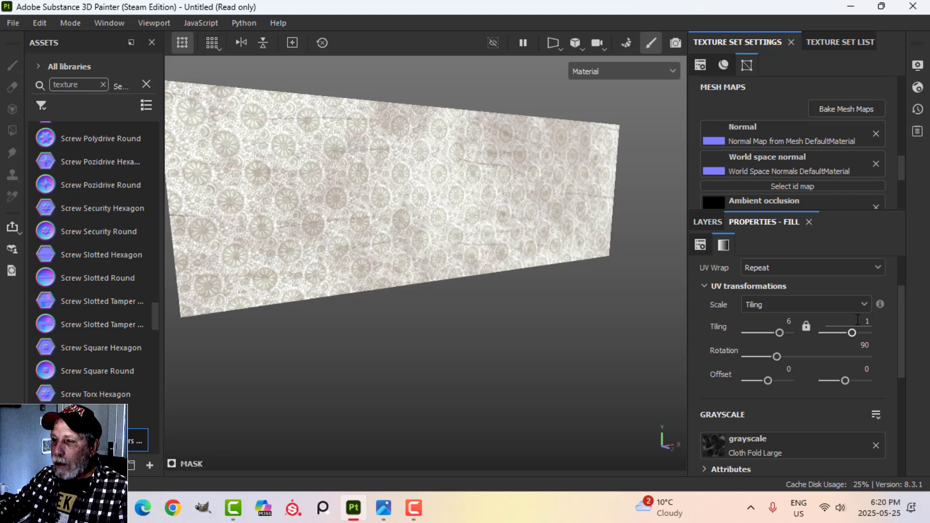
pyautogui.press('Return')
# Inspect the creases on the wall, set the Cloth Fold Large contrast to 0.42 and balance to 0.56, and return to the layer stack
pyautogui.keyDown('alt'); pyautogui.moveTo(341, 213); pyautogui.dragTo(366, 213); pyautogui.keyUp('alt')
pyautogui.scroll(2, 425, 251)
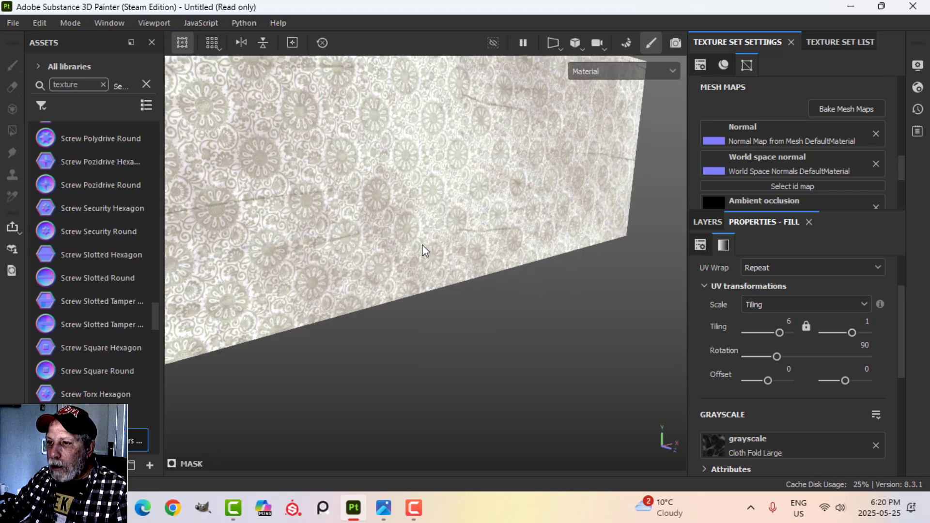
pyautogui.moveTo(425, 251)
pyautogui.keyDown('alt'); pyautogui.mouseDown()
pyautogui.moveTo(446, 245)
pyautogui.moveTo(436, 240)
pyautogui.mouseUp(); pyautogui.keyUp('alt')
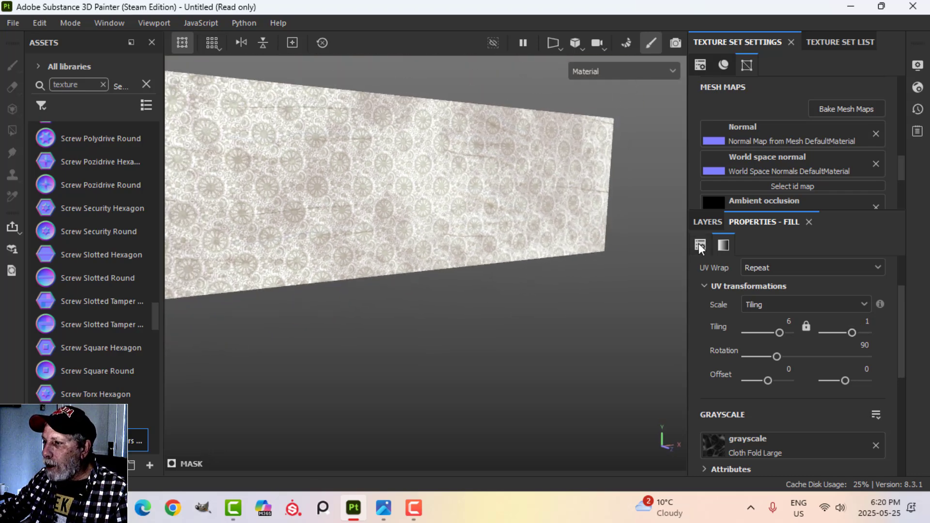
pyautogui.scroll(-5, 755, 404)
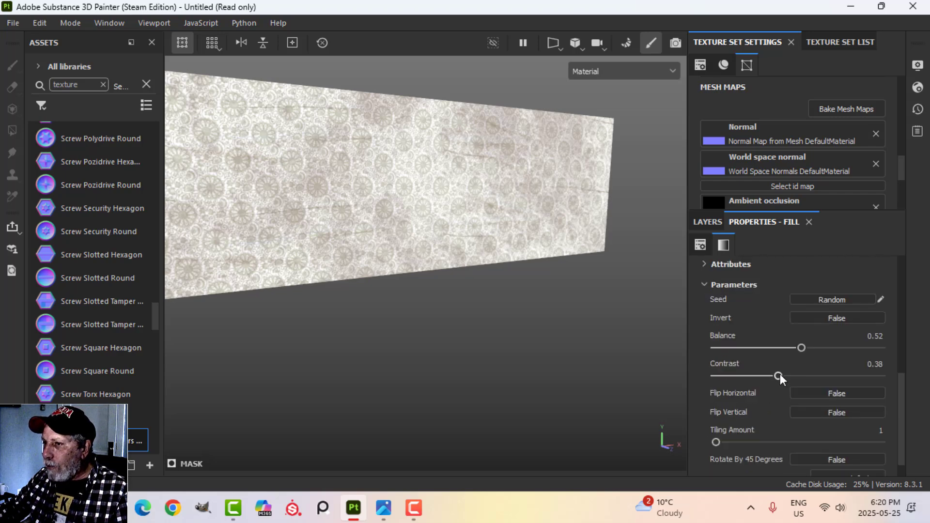
pyautogui.moveTo(780, 374)
pyautogui.mouseDown()
pyautogui.moveTo(723, 379)
pyautogui.moveTo(820, 380)
pyautogui.moveTo(783, 380)
pyautogui.mouseUp()
pyautogui.moveTo(799, 347)
pyautogui.mouseDown()
pyautogui.moveTo(765, 347)
pyautogui.moveTo(808, 350)
pyautogui.mouseUp()
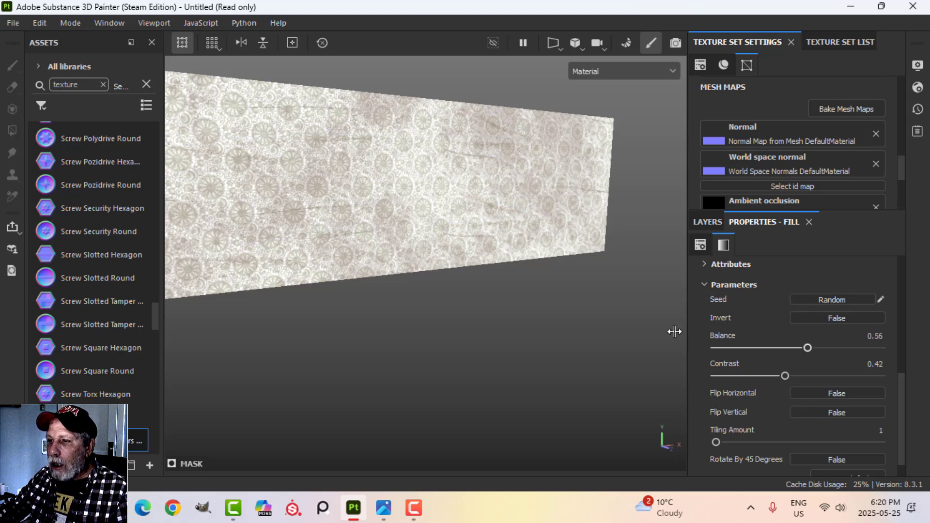
pyautogui.keyDown('alt'); pyautogui.moveTo(625, 239); pyautogui.dragTo(583, 239); pyautogui.keyUp('alt')
pyautogui.scroll(5, 830, 347)
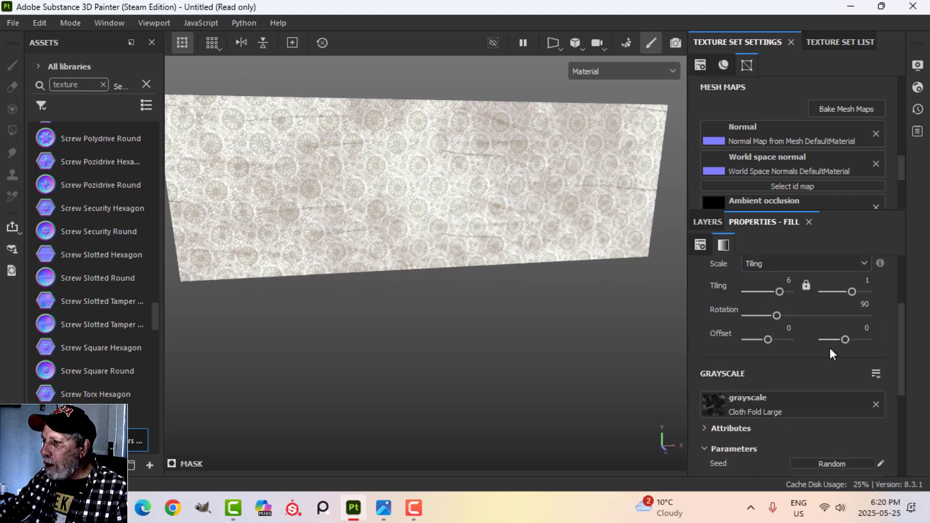
pyautogui.click(713, 222)
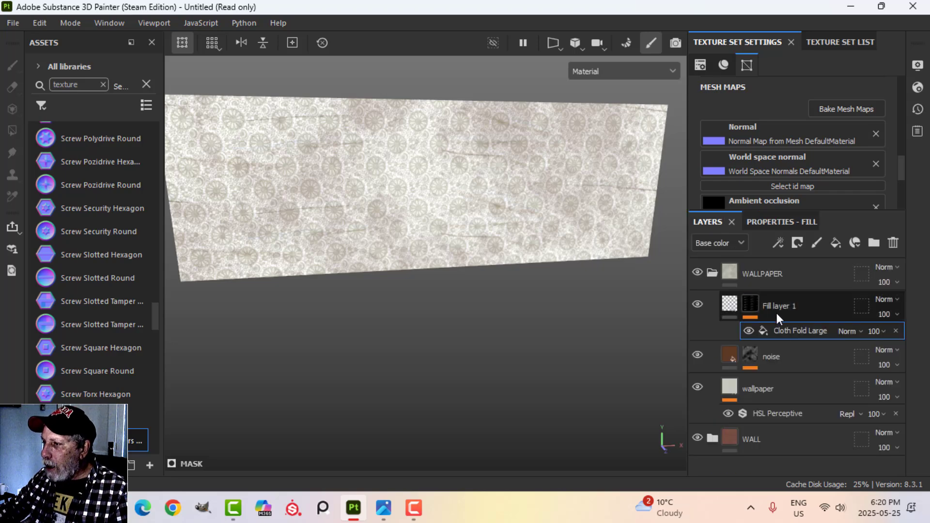
# Rename the crease fill layer to folds1 and duplicate it
pyautogui.doubleClick(777, 305)
pyautogui.write('folds1')
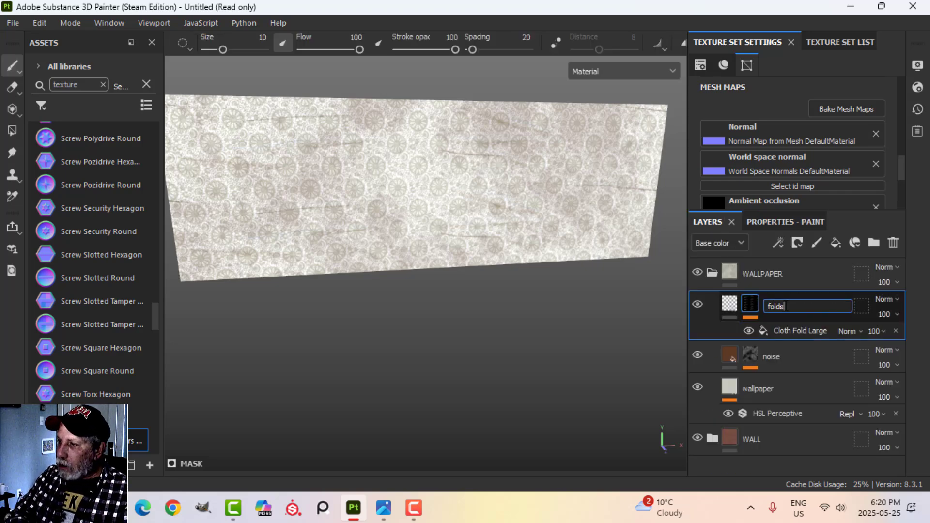
pyautogui.press('Return')
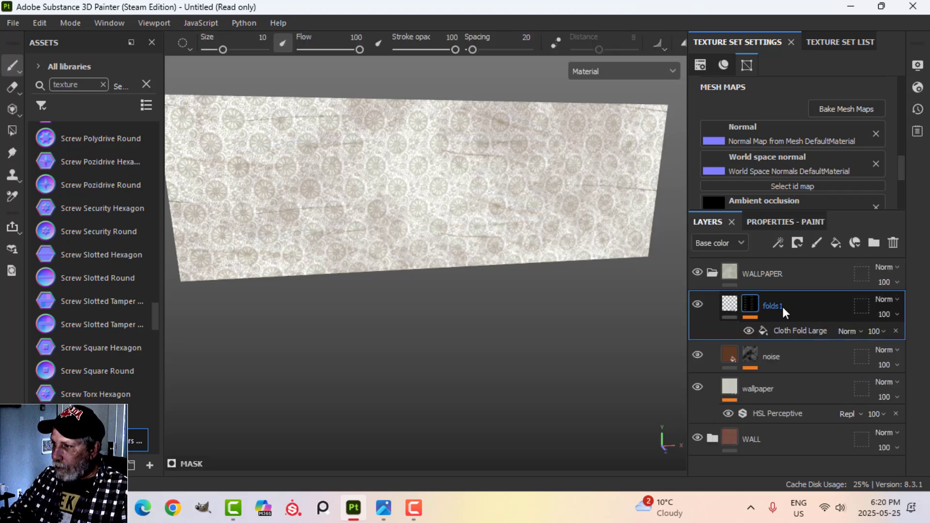
pyautogui.click(736, 300)
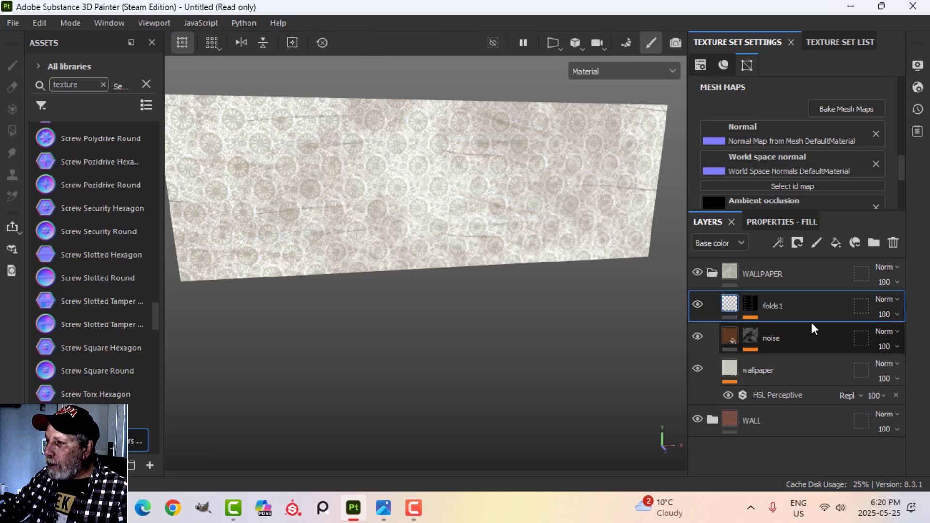
pyautogui.rightClick(730, 304)
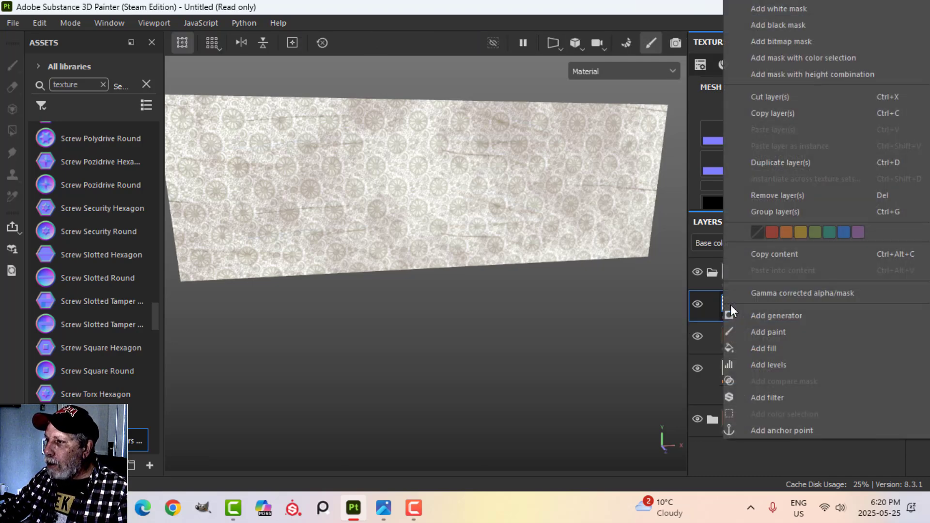
pyautogui.click(783, 165)
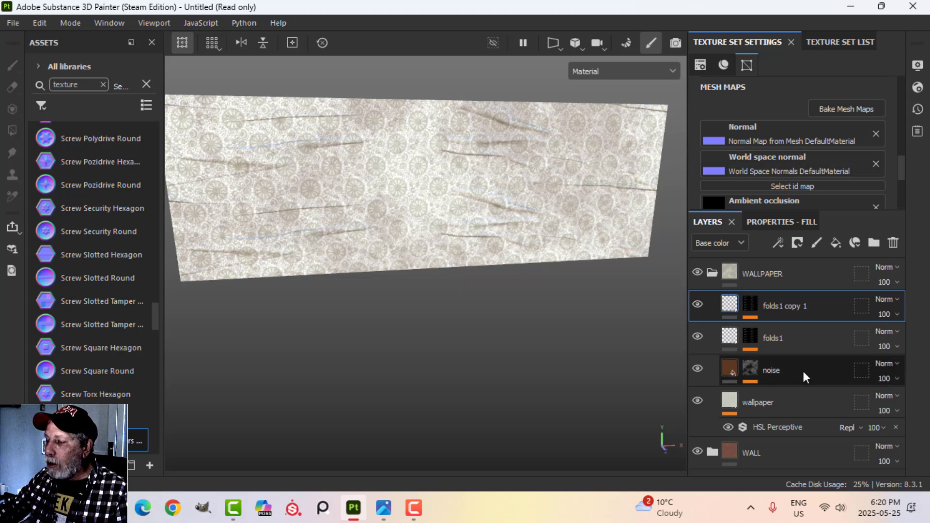
# Set the rotation of the Cloth Fold Large mask fill on the duplicated folds1 layer to 15
pyautogui.click(751, 303)
pyautogui.click(792, 330)
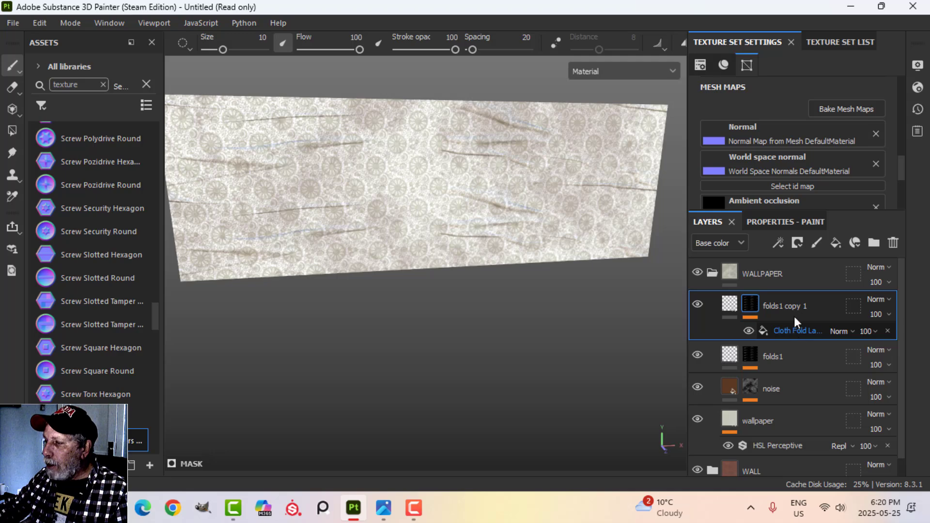
pyautogui.click(779, 221)
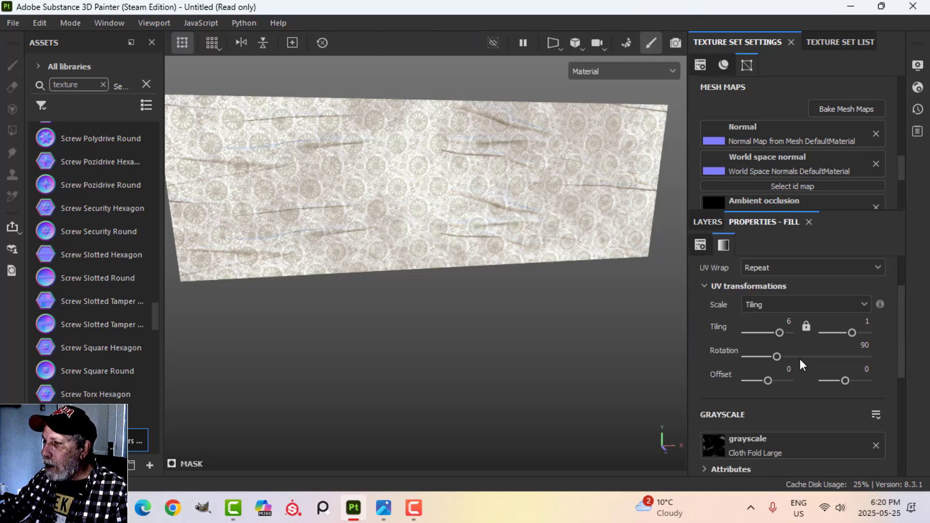
pyautogui.click(780, 322)
pyautogui.doubleClick(864, 344)
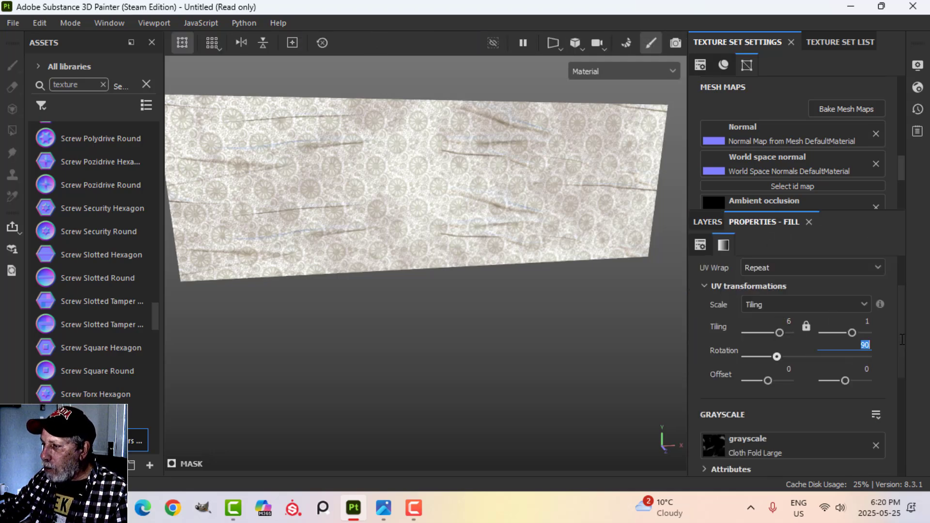
pyautogui.write('15')
pyautogui.press('Return')
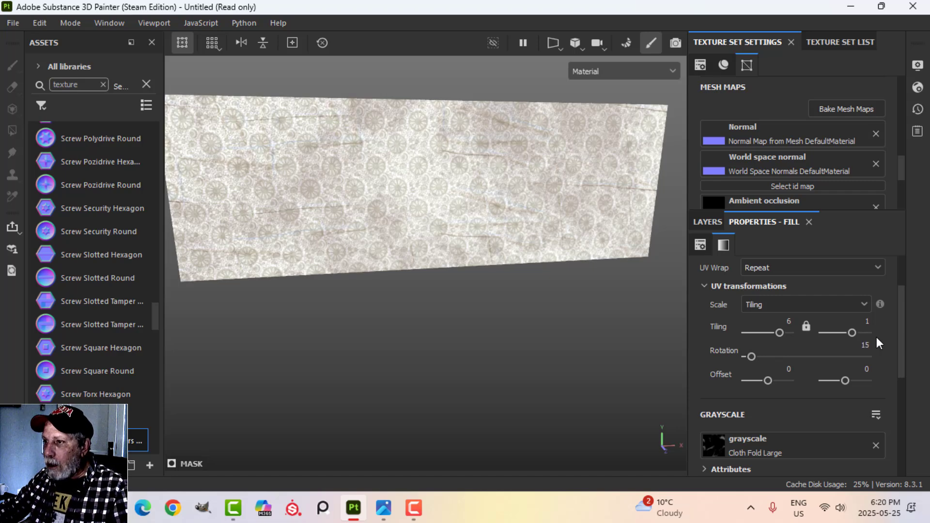
# Try a first tiling value of 2 and then 1 on the duplicated layer's Cloth Fold Large fill and check the creases
pyautogui.moveTo(776, 322); pyautogui.dragTo(822, 322)
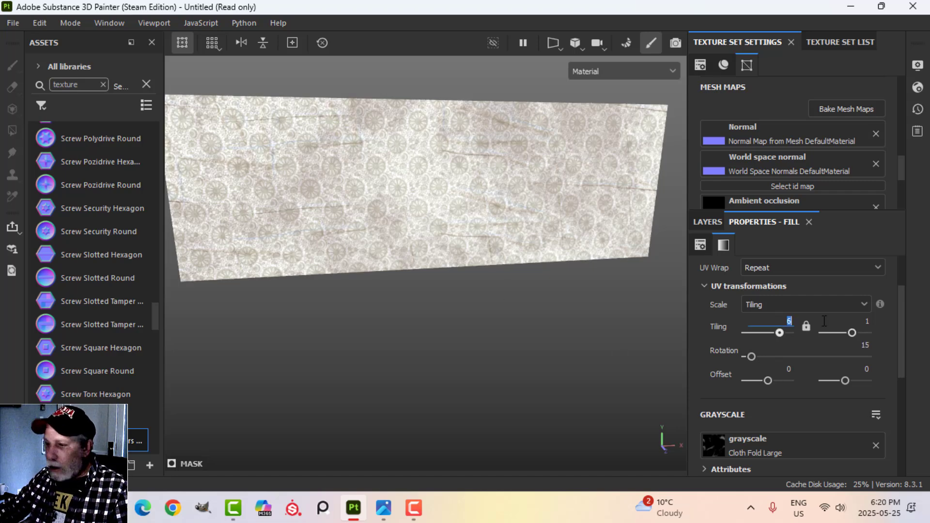
pyautogui.write('2')
pyautogui.press('Return')
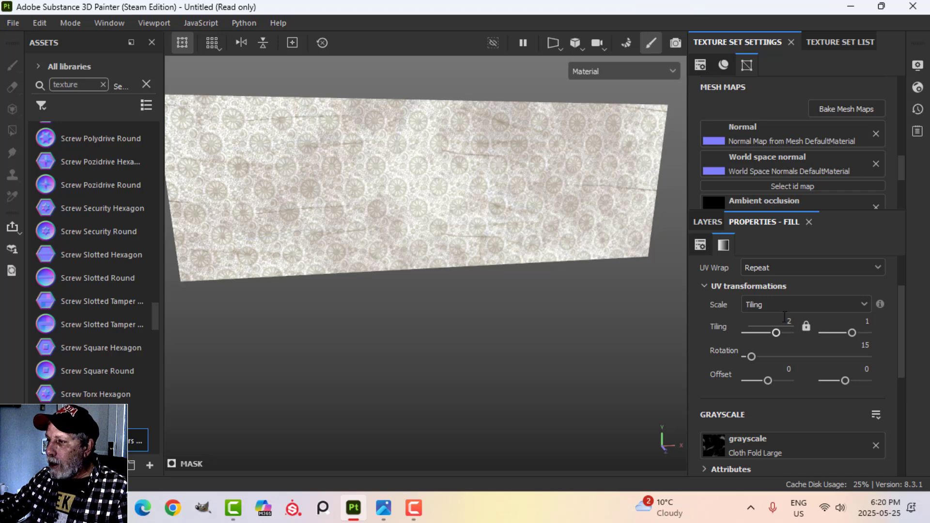
pyautogui.moveTo(792, 319); pyautogui.dragTo(822, 320)
pyautogui.write('1')
pyautogui.press('Return')
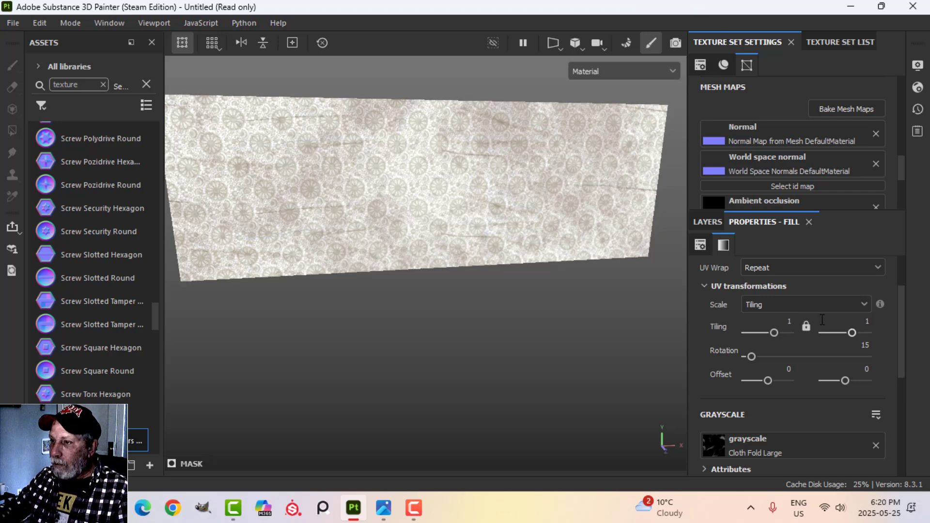
pyautogui.keyDown('alt'); pyautogui.moveTo(508, 236); pyautogui.dragTo(542, 242); pyautogui.keyUp('alt')
pyautogui.scroll(-4, 770, 356)
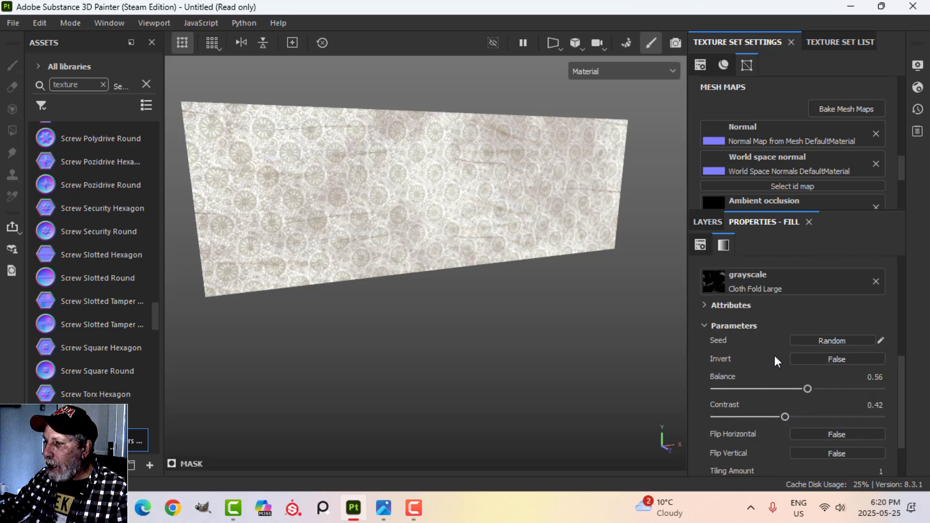
# Change the blending mode of the duplicated folds1 layer to Screen
pyautogui.click(708, 221)
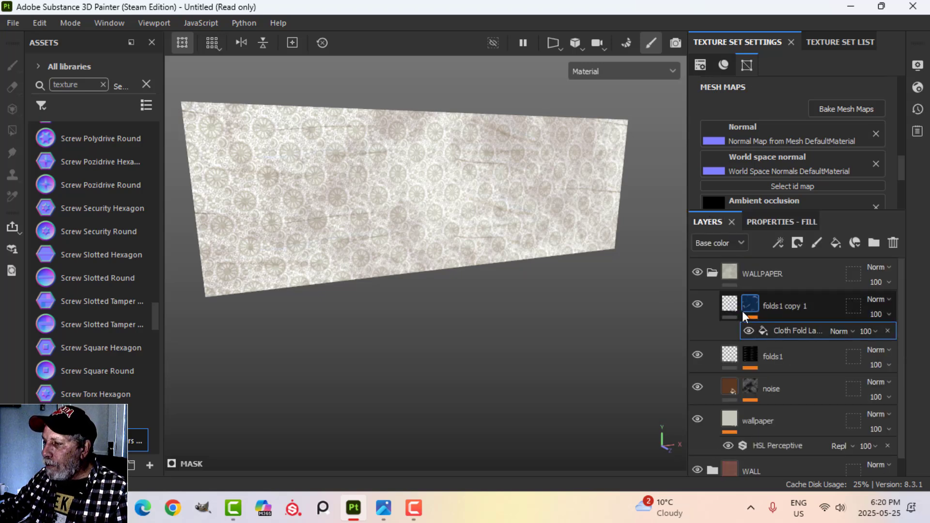
pyautogui.click(877, 301)
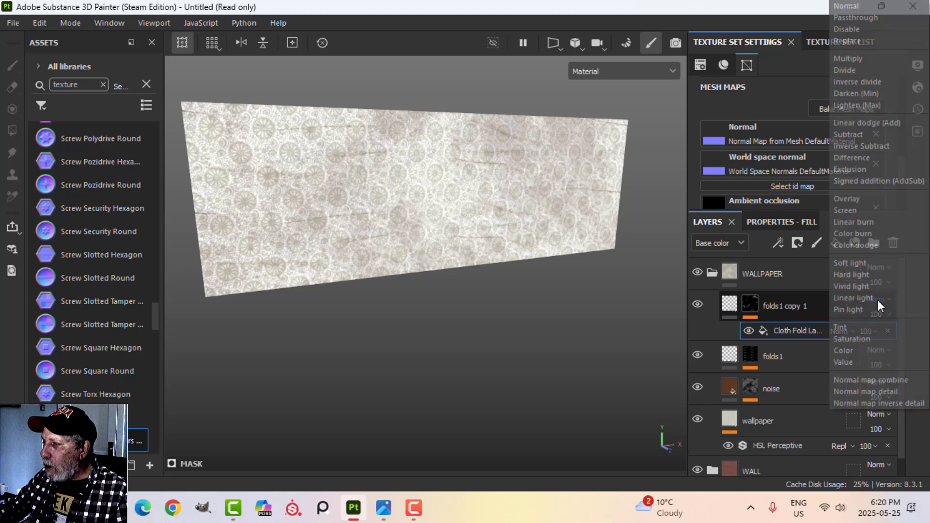
pyautogui.click(850, 211)
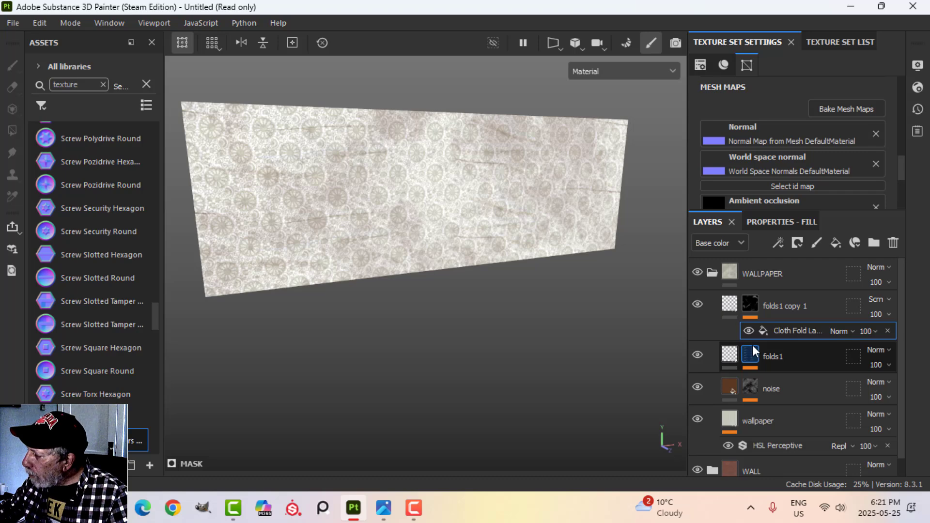
# Set the tiling of the duplicated layer's Cloth Fold Large fill to 0.7 and 1.3
pyautogui.click(788, 222)
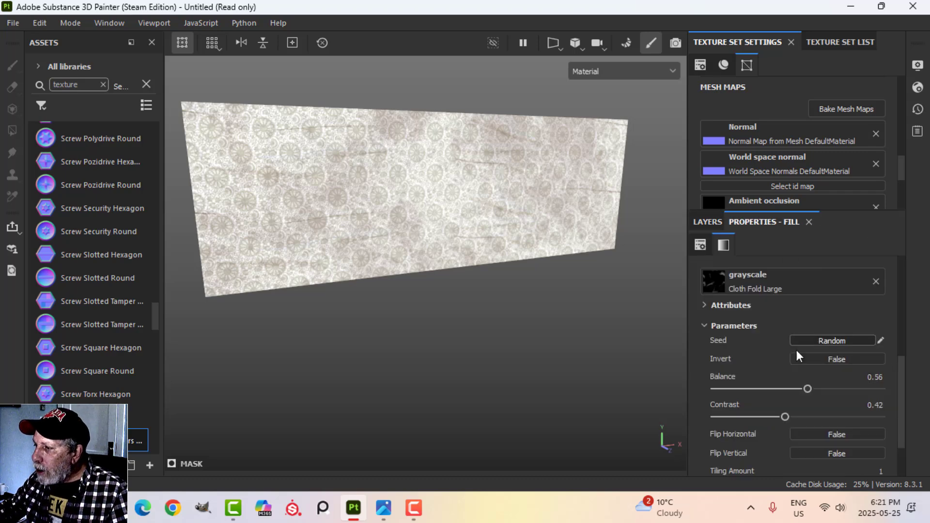
pyautogui.scroll(4, 798, 368)
pyautogui.click(784, 321)
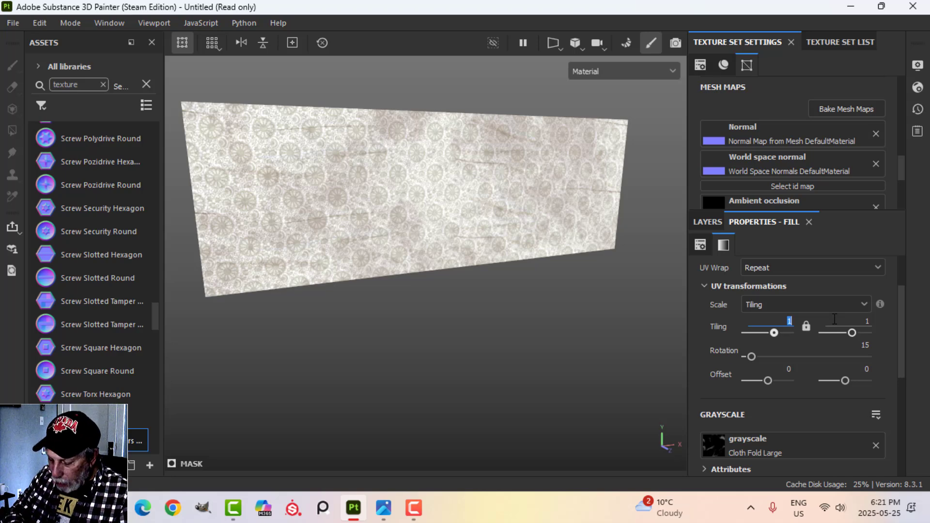
pyautogui.write('.7')
pyautogui.press('Return')
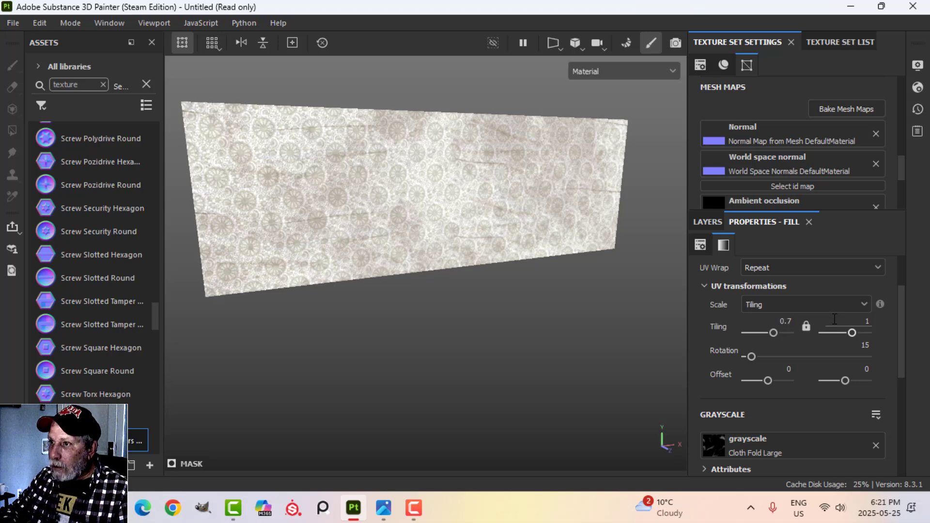
pyautogui.click(867, 321)
pyautogui.write('1.3')
pyautogui.press('Return')
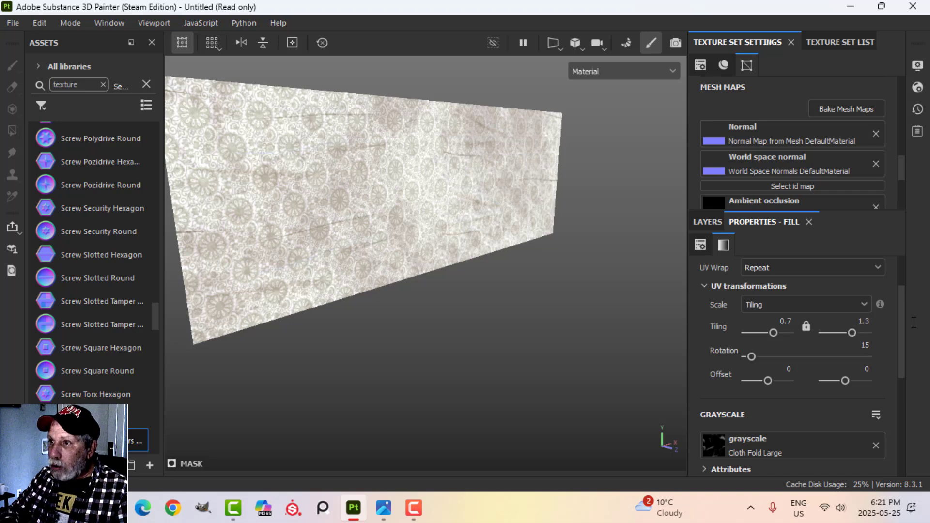
pyautogui.scroll(-1, 405, 231)
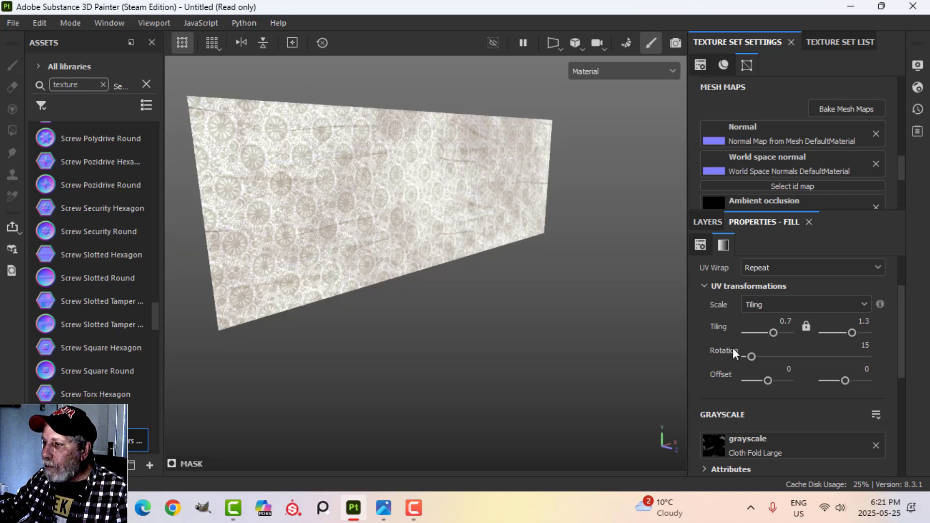
# Hide and show the folds1 layer to compare the two sets of creases on the wall
pyautogui.click(712, 223)
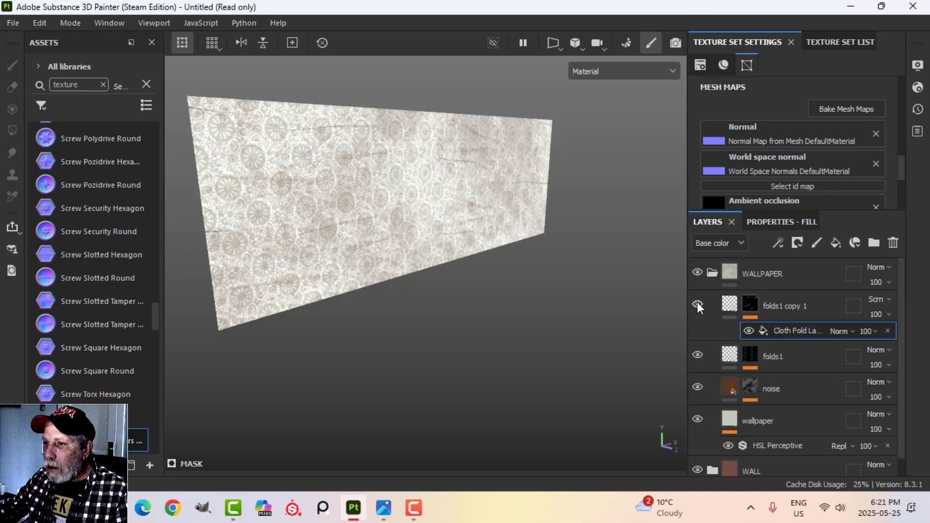
pyautogui.click(693, 355)
pyautogui.click(696, 355)
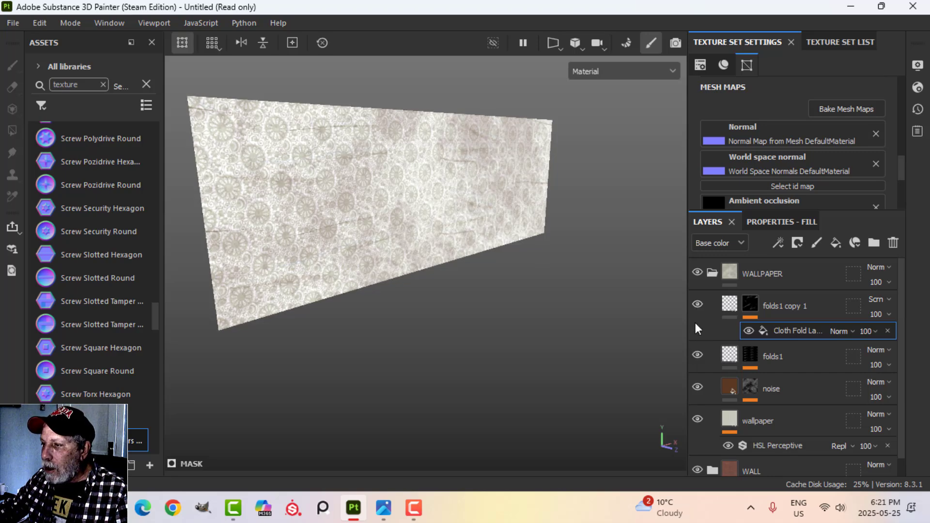
# Rename the duplicated crease layer to folds2 and select its fill content
pyautogui.doubleClick(783, 306)
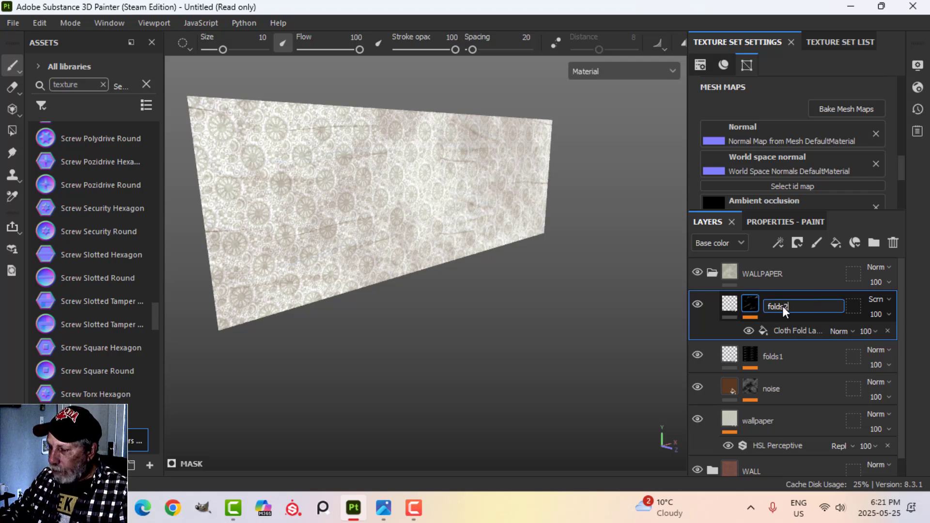
pyautogui.press('Return')
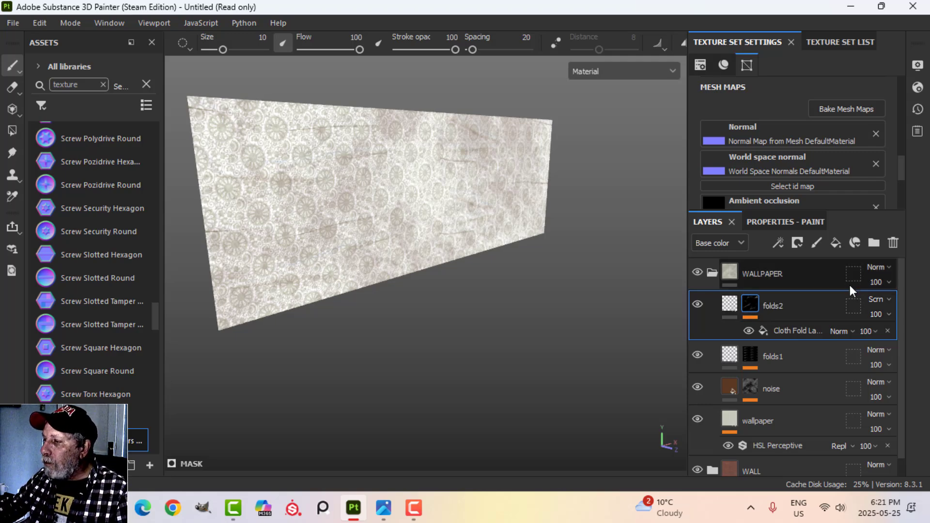
pyautogui.click(726, 303)
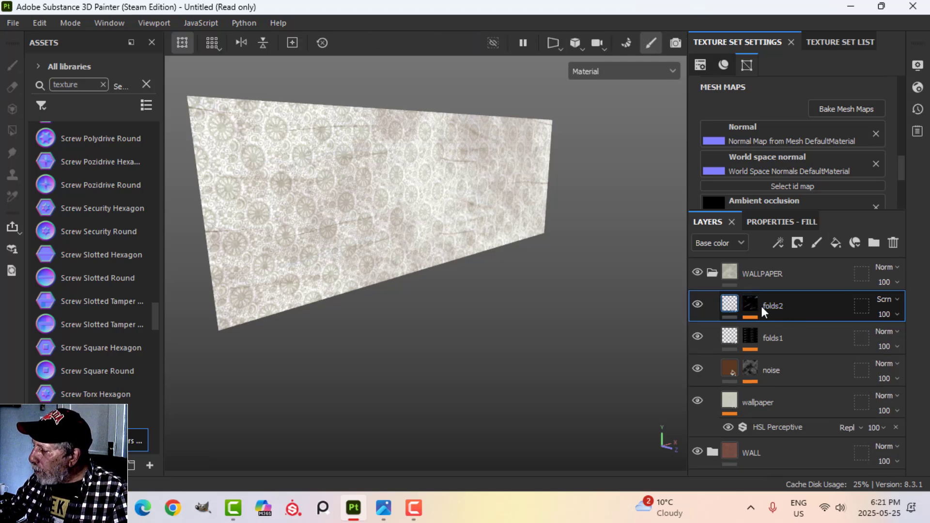
# Set the wallpaper fill layer's height to 0.15 and collapse the WALLPAPER folder
pyautogui.click(710, 272)
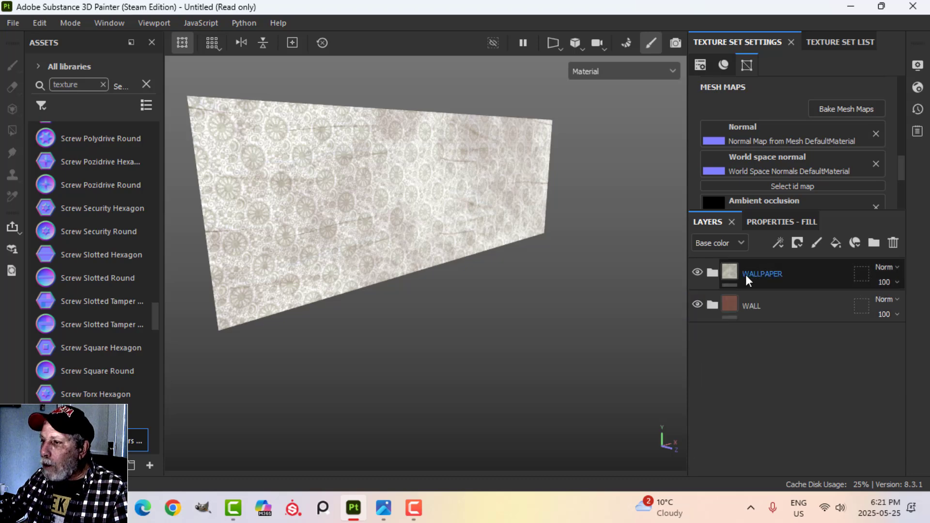
pyautogui.click(714, 272)
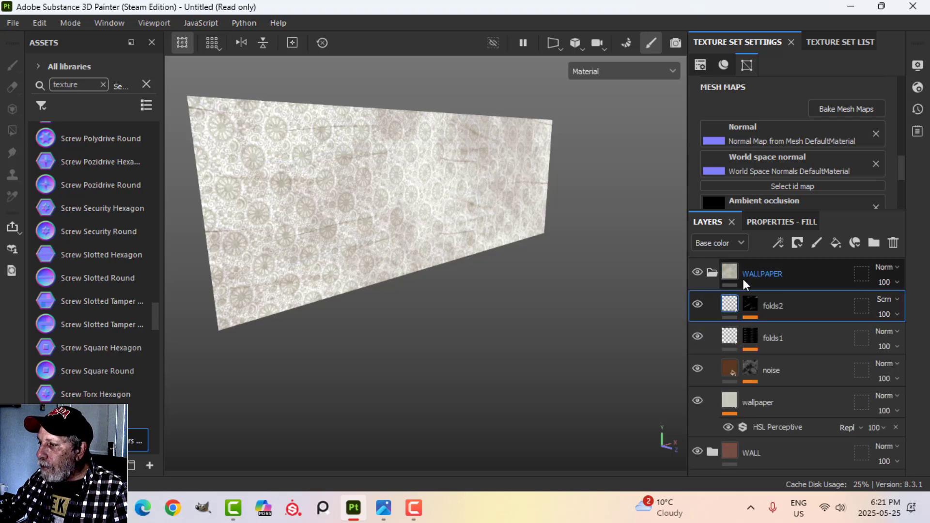
pyautogui.click(734, 400)
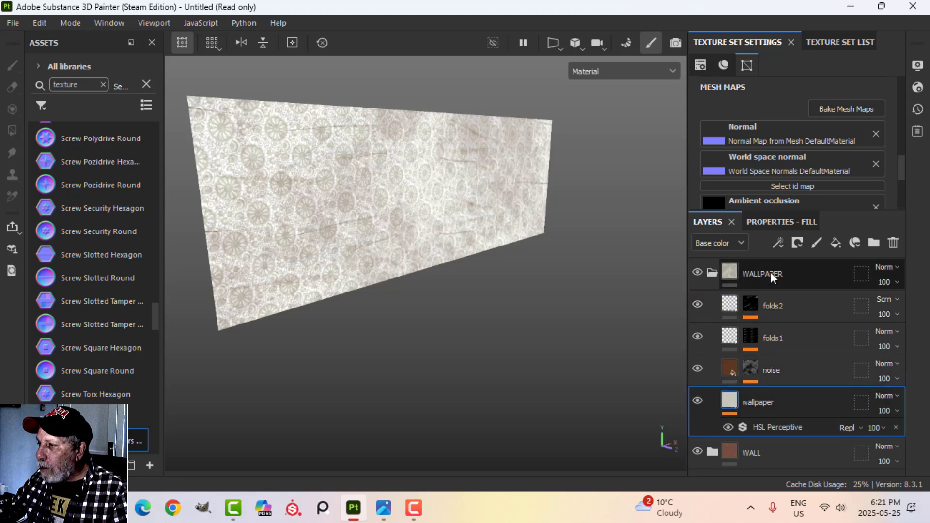
pyautogui.click(775, 223)
pyautogui.scroll(-5, 858, 428)
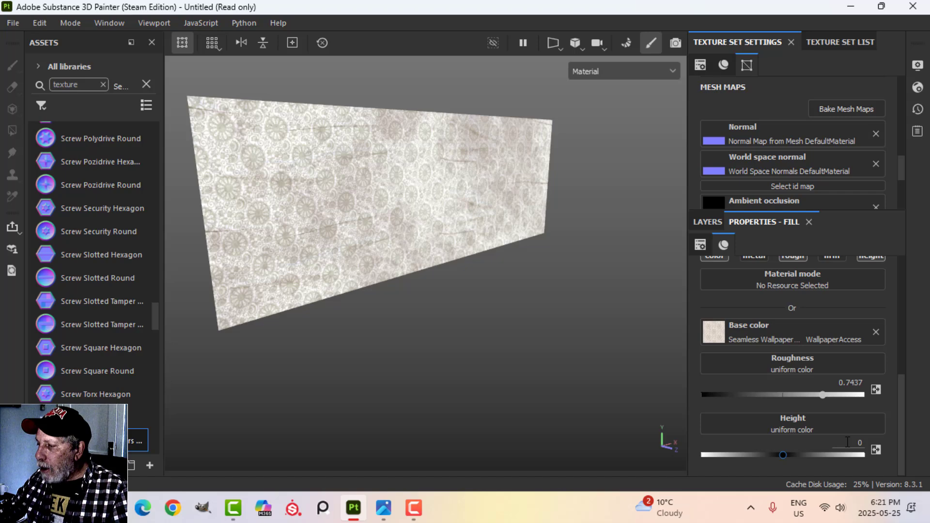
pyautogui.click(847, 441)
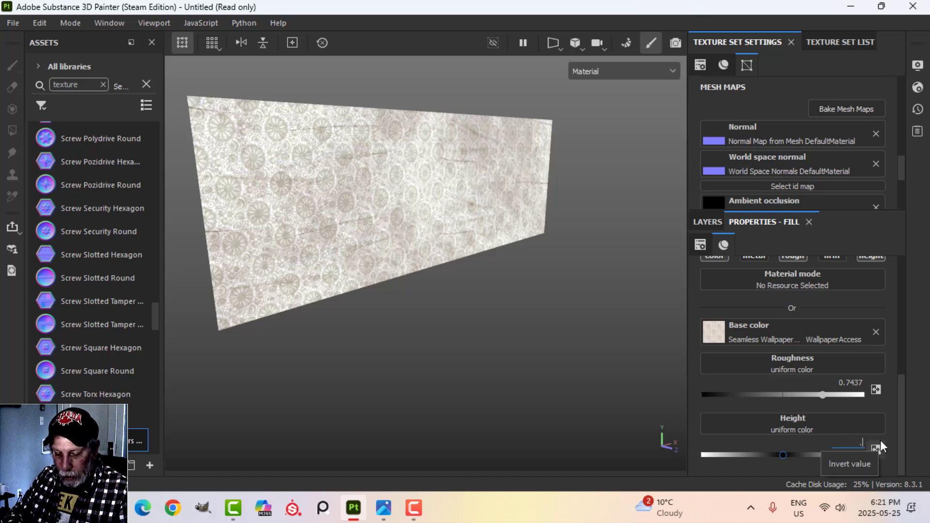
pyautogui.write('.15')
pyautogui.press('Return')
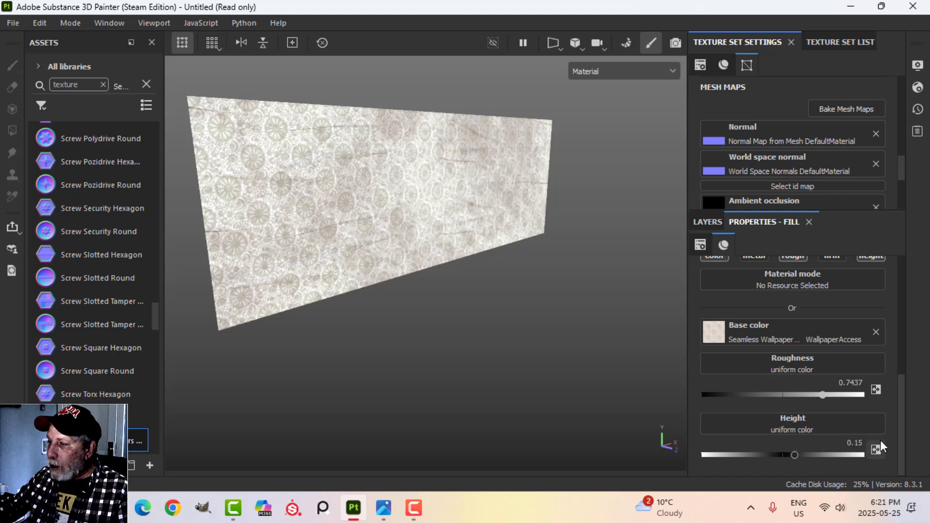
pyautogui.click(707, 224)
pyautogui.click(712, 273)
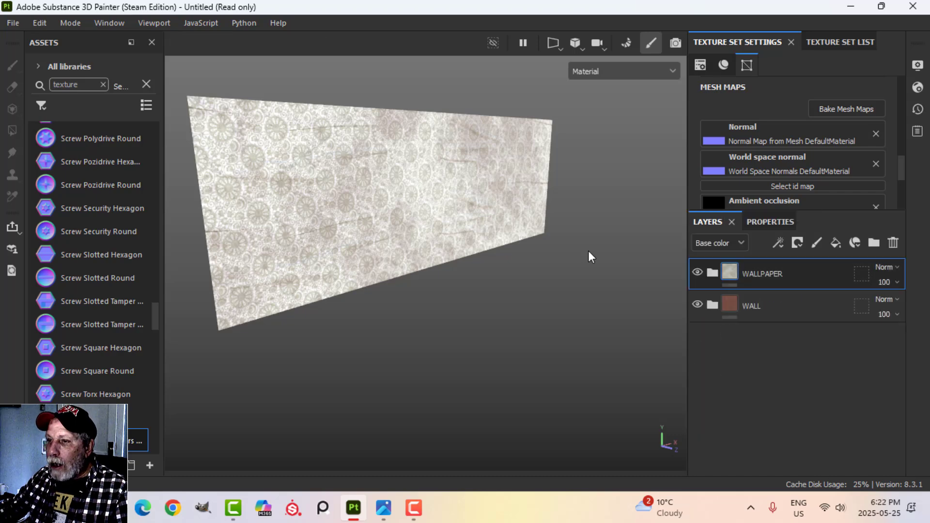
# Slightly lower the lightness of the wallpaper layer's HSL Perceptive filter and collapse the WALLPAPER folder
pyautogui.keyDown('alt'); pyautogui.moveTo(588, 251); pyautogui.dragTo(562, 286); pyautogui.keyUp('alt')
pyautogui.click(712, 273)
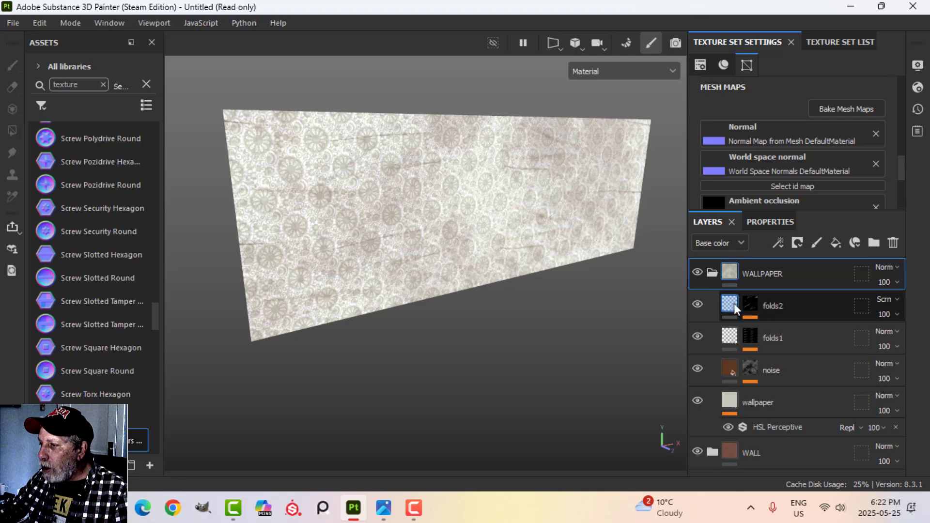
pyautogui.click(761, 425)
pyautogui.click(783, 221)
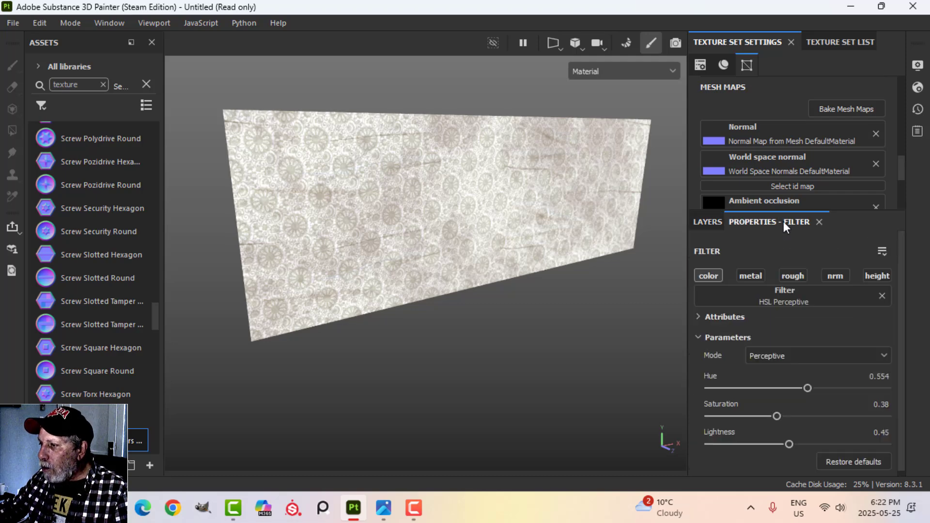
pyautogui.moveTo(779, 414); pyautogui.dragTo(778, 443)
pyautogui.keyDown('alt'); pyautogui.moveTo(524, 196); pyautogui.dragTo(562, 270); pyautogui.keyUp('alt')
pyautogui.click(716, 220)
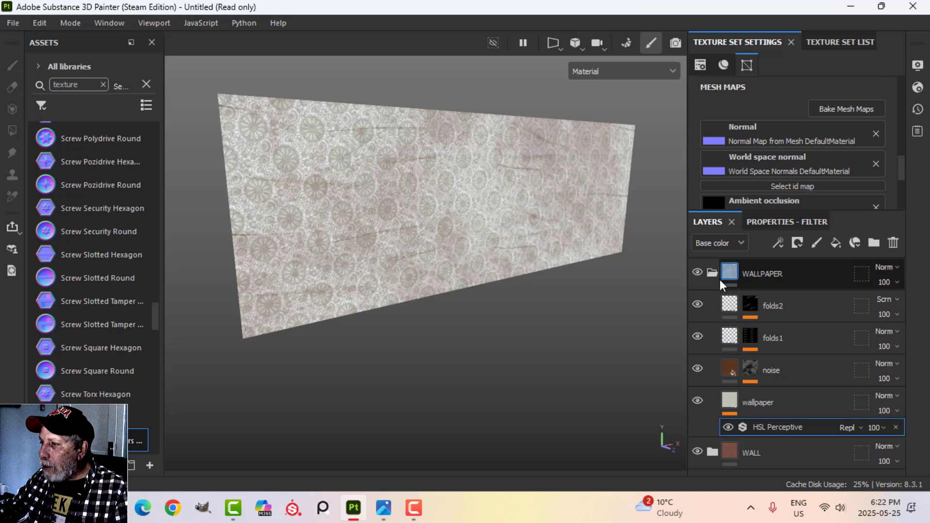
pyautogui.click(710, 270)
# Add a fill layer above the WALLPAPER folder and name it GRUNGE
pyautogui.click(728, 273)
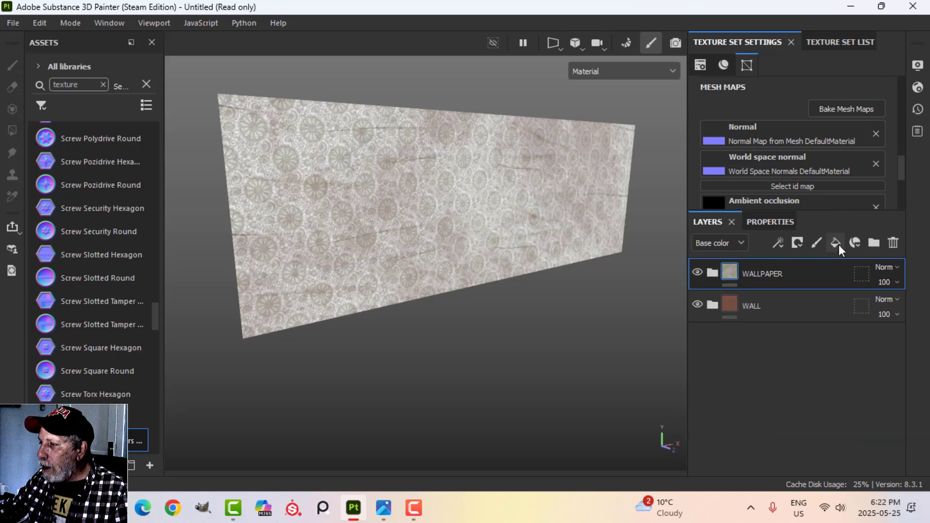
pyautogui.click(837, 246)
pyautogui.doubleClick(749, 274)
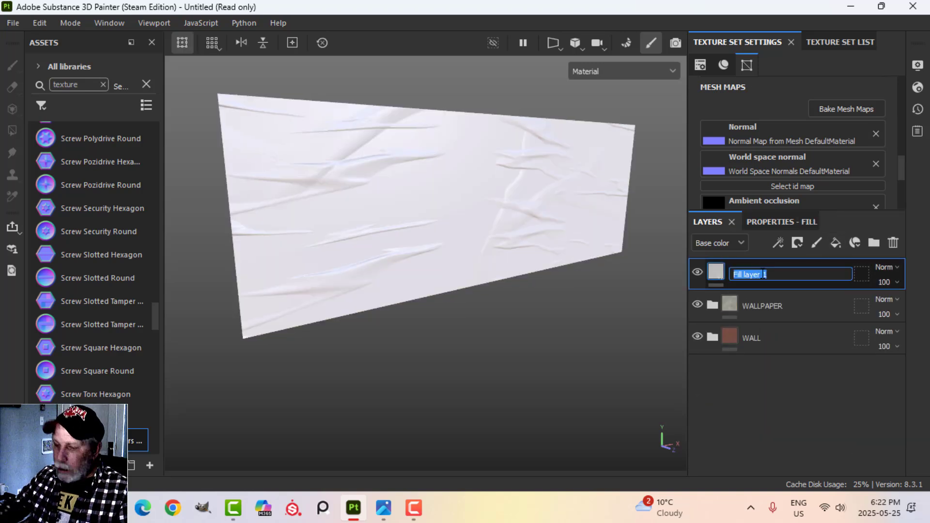
pyautogui.press('capslock')
pyautogui.write('GRUNGE')
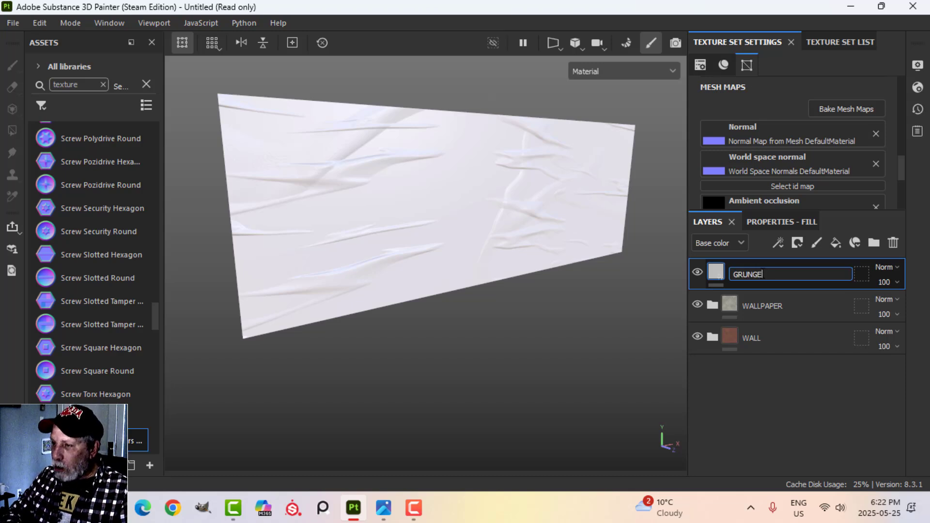
pyautogui.press('Return')
# Limit the GRUNGE layer to the color channel and give it a black mask
pyautogui.click(770, 222)
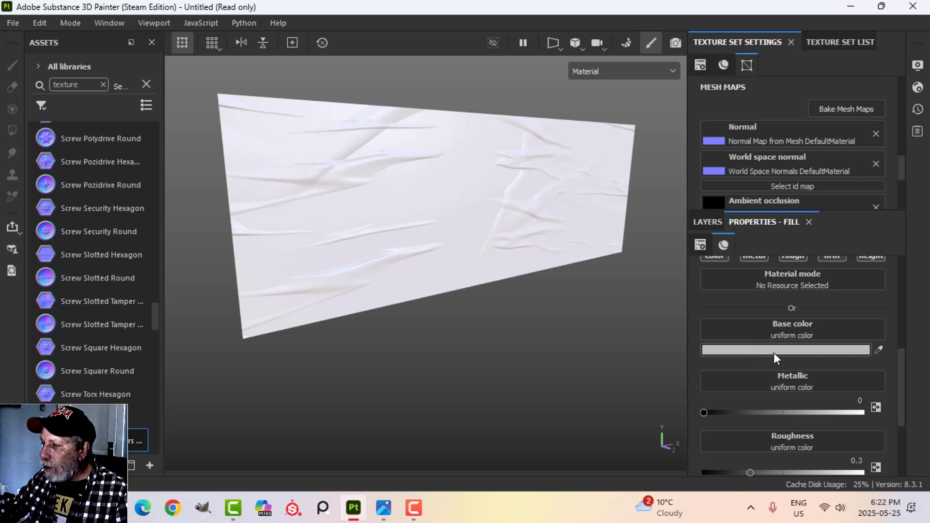
pyautogui.scroll(1, 727, 294)
pyautogui.keyDown('ctrl'); pyautogui.click(725, 297); pyautogui.keyUp('ctrl')
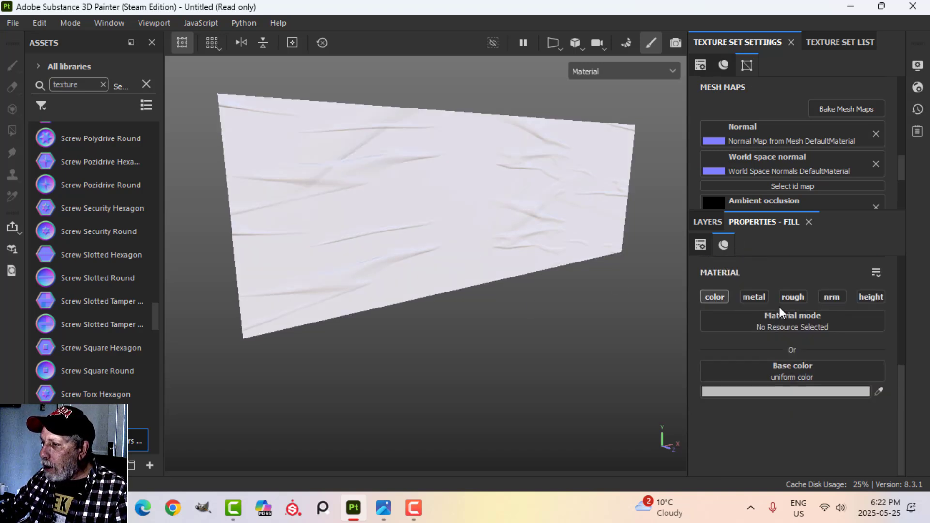
pyautogui.click(713, 221)
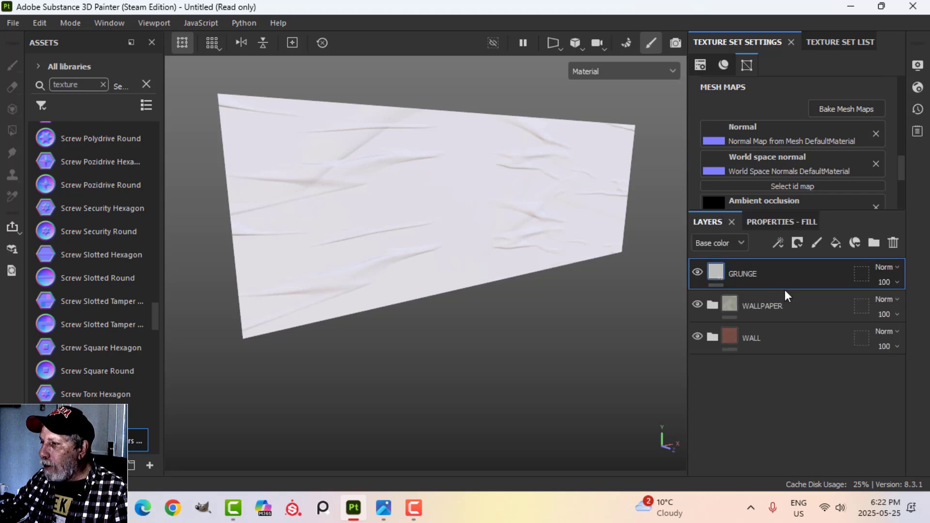
pyautogui.click(798, 242)
pyautogui.click(812, 276)
# Add a fill to the GRUNGE layer's mask using the Grunge Concrete Old texture
pyautogui.click(778, 243)
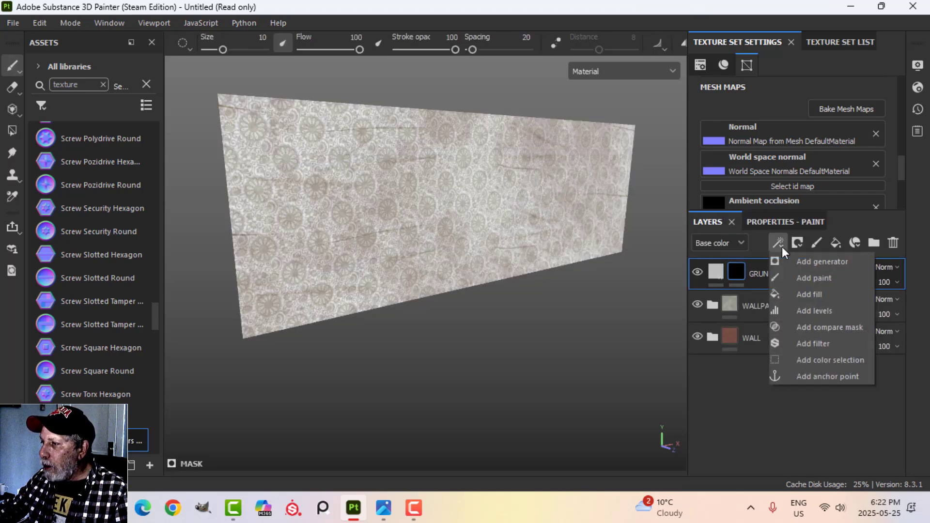
pyautogui.click(813, 292)
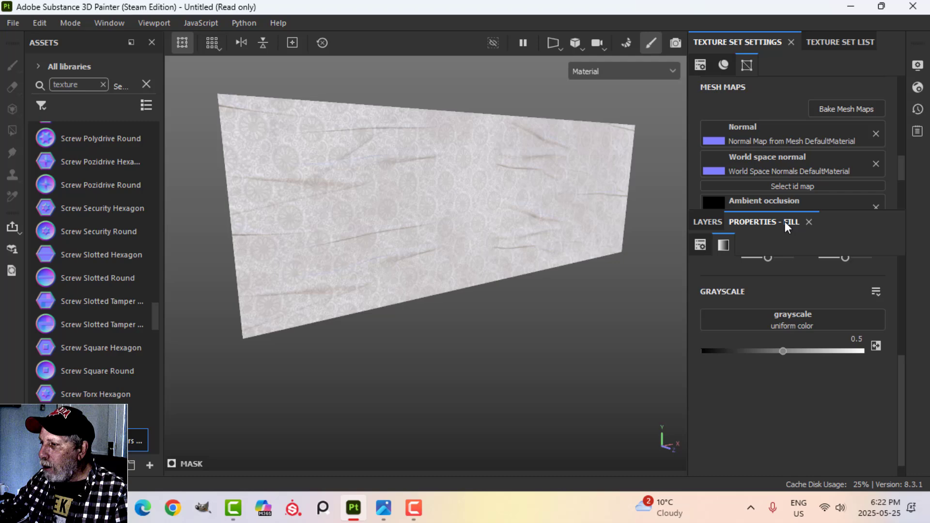
pyautogui.click(802, 314)
pyautogui.click(915, 136)
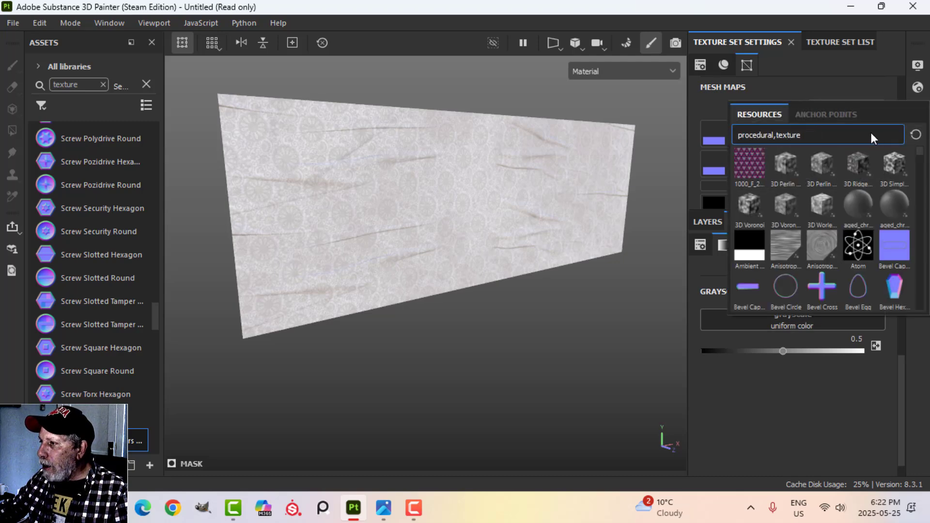
pyautogui.write('CONC')
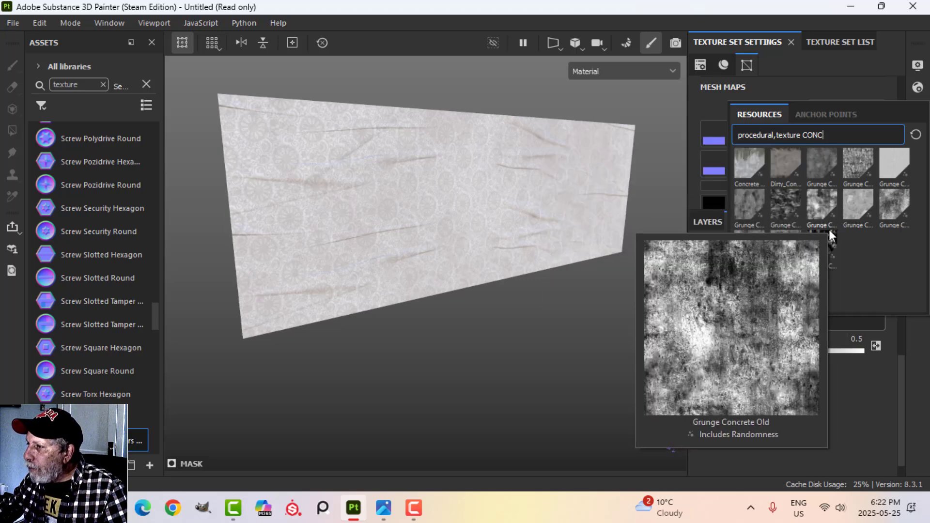
pyautogui.moveTo(823, 213)
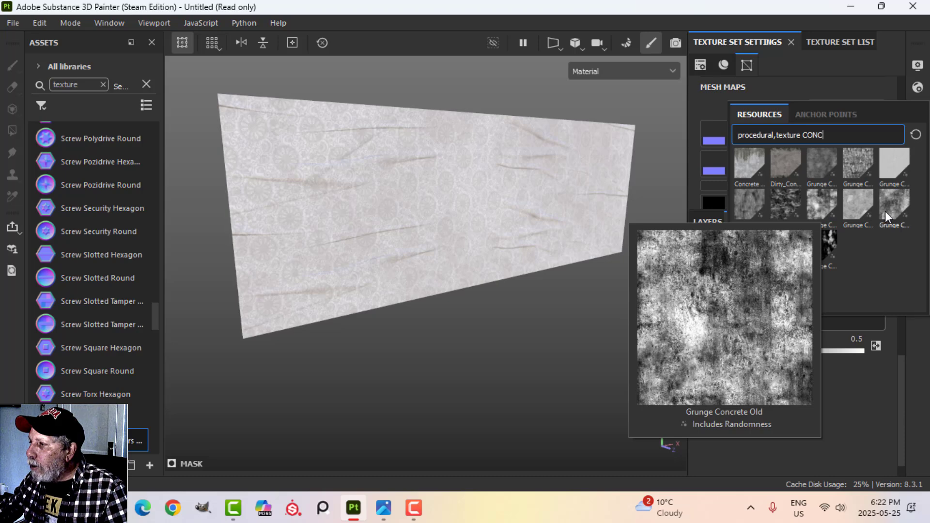
pyautogui.moveTo(865, 168)
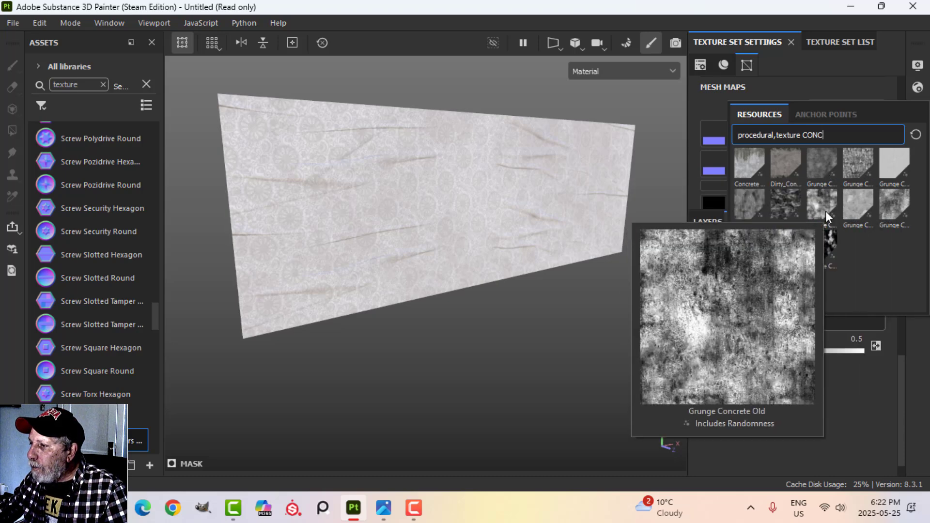
pyautogui.click(825, 212)
pyautogui.keyDown('alt'); pyautogui.moveTo(641, 236); pyautogui.dragTo(600, 217); pyautogui.keyUp('alt')
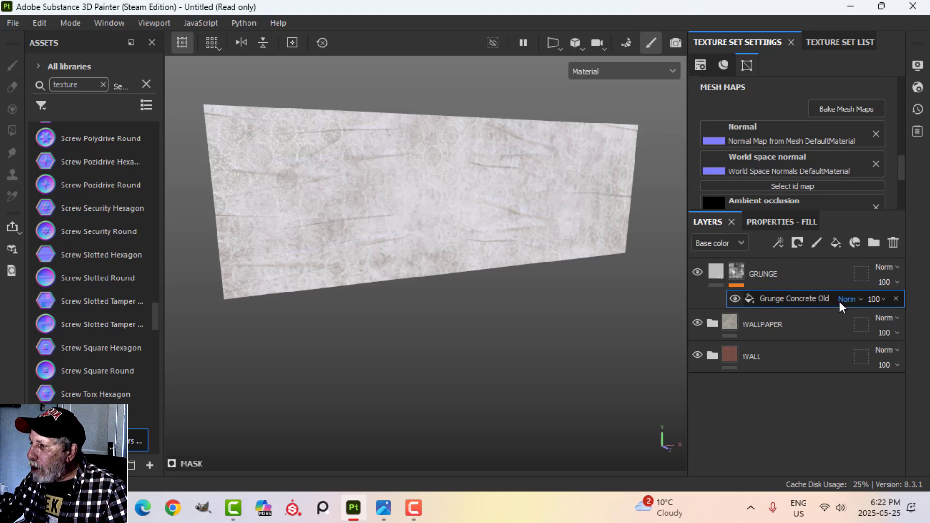
# Set the GRUNGE layer's opacity to 50
pyautogui.click(884, 283)
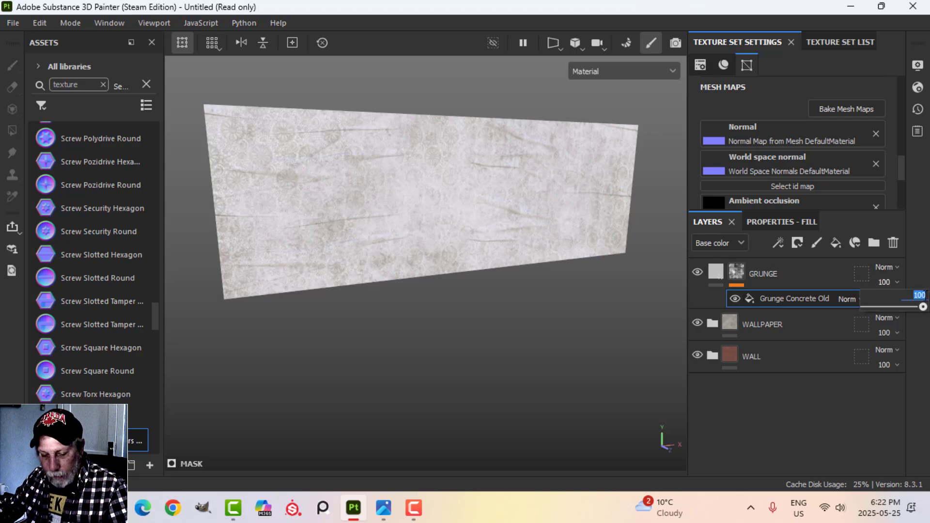
pyautogui.write('50')
pyautogui.press('Return')
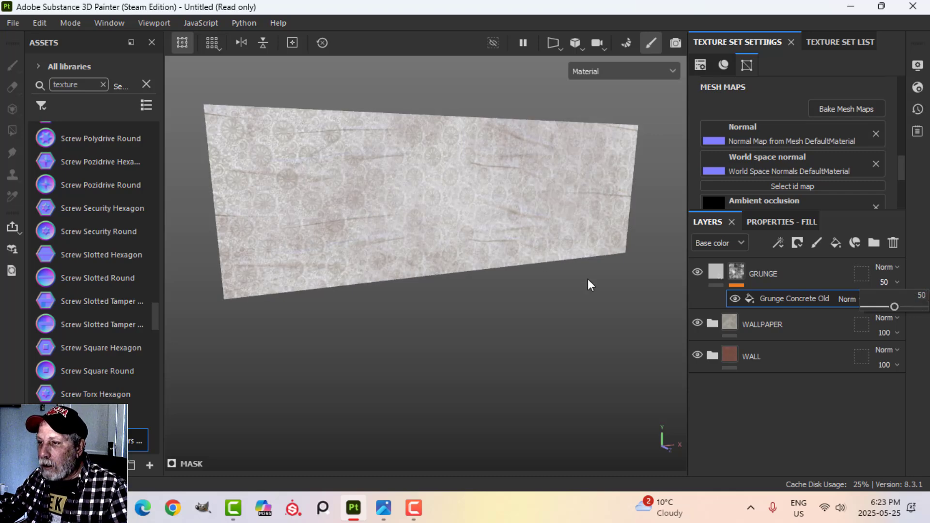
pyautogui.keyDown('alt'); pyautogui.moveTo(590, 285); pyautogui.dragTo(483, 253); pyautogui.keyUp('alt')
pyautogui.scroll(3, 484, 253)
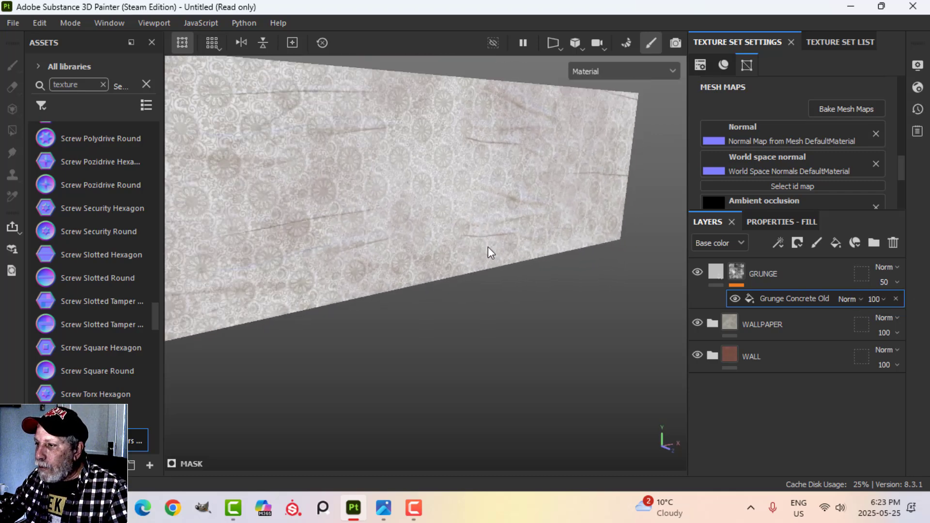
# Hide and show the GRUNGE layer to compare the wall, and lower its Grunge Concrete Old fill's opacity to 82
pyautogui.click(695, 272)
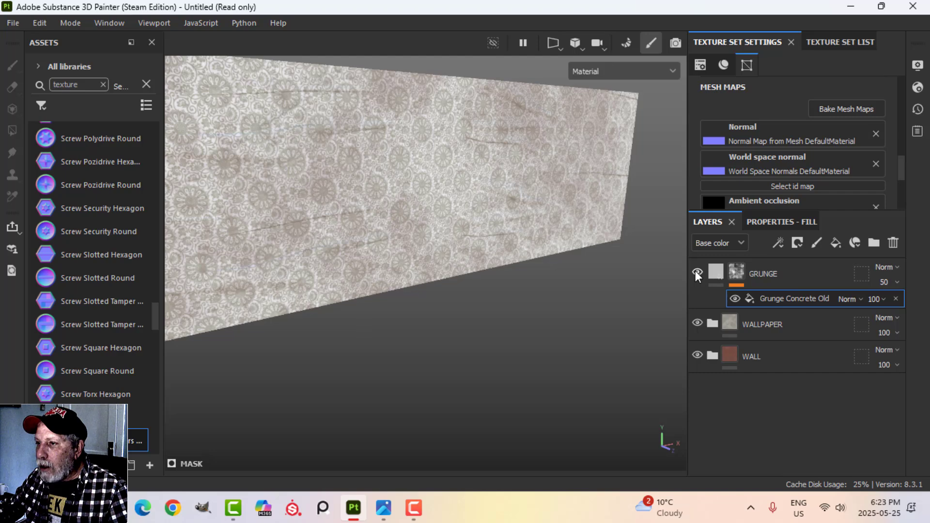
pyautogui.click(695, 272)
pyautogui.keyDown('alt'); pyautogui.moveTo(442, 276); pyautogui.dragTo(431, 264); pyautogui.keyUp('alt')
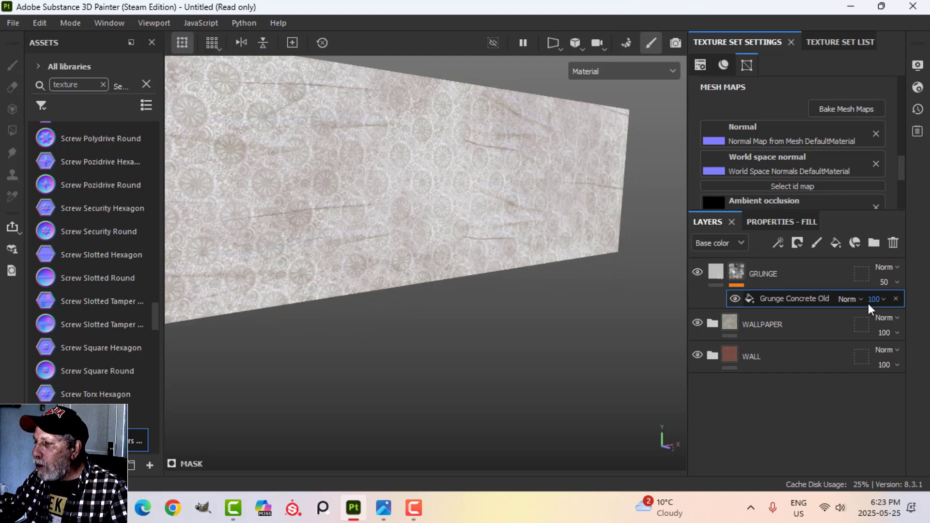
pyautogui.click(884, 298)
pyautogui.moveTo(920, 325); pyautogui.dragTo(917, 325)
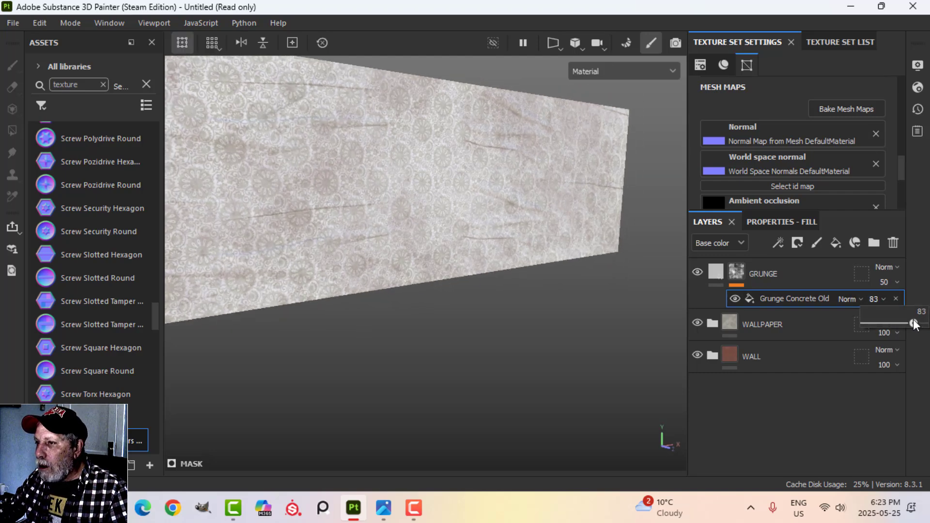
# Add a fill layer above GRUNGE with only the color and roughness channels active, and set its roughness to 0.9538
pyautogui.click(717, 272)
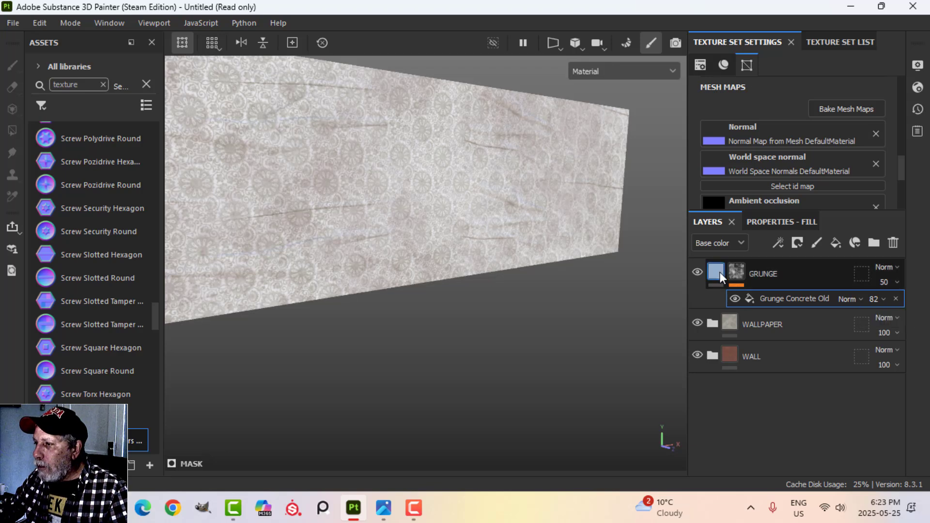
pyautogui.click(835, 242)
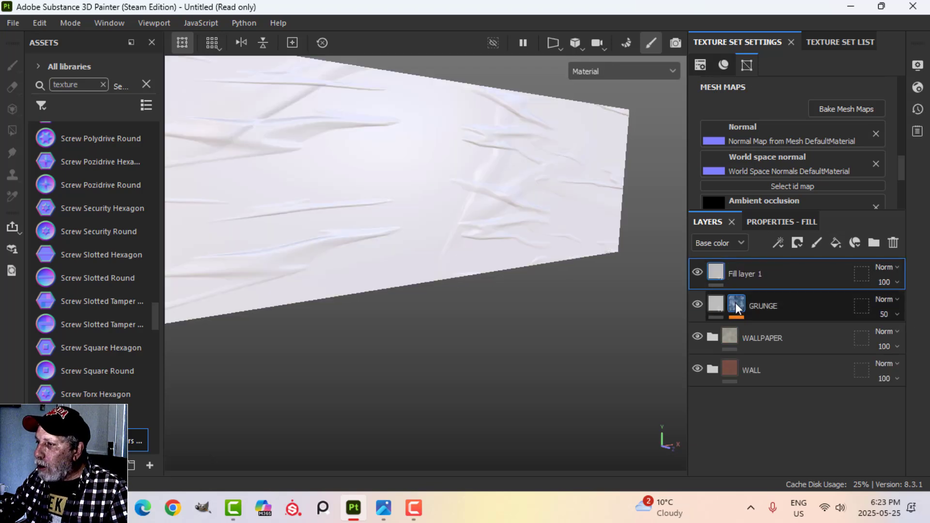
pyautogui.click(787, 221)
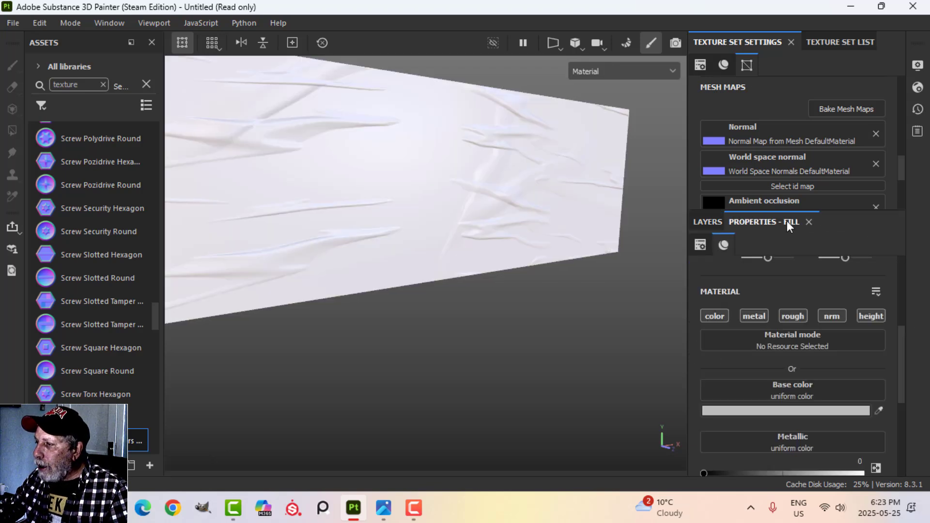
pyautogui.keyDown('alt'); pyautogui.click(720, 315); pyautogui.keyUp('alt')
pyautogui.click(793, 312)
pyautogui.scroll(-1, 796, 420)
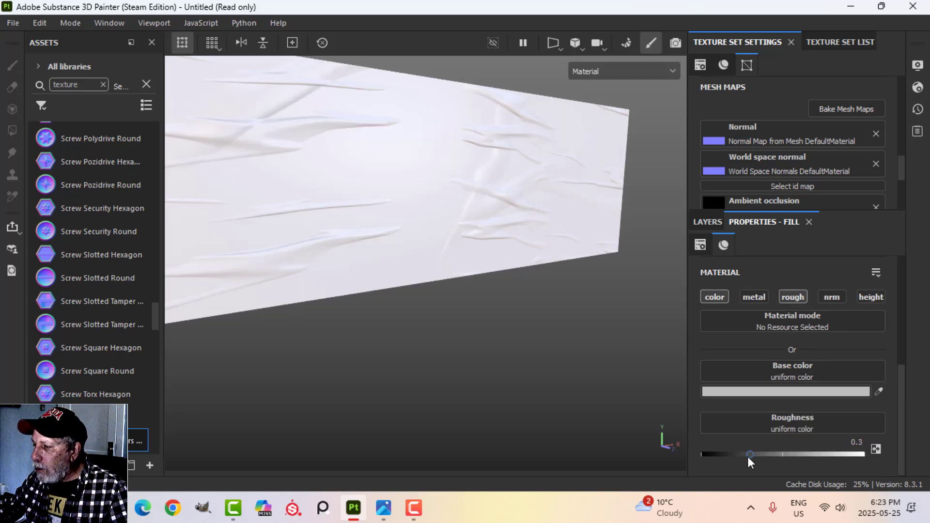
pyautogui.moveTo(748, 454); pyautogui.dragTo(858, 454)
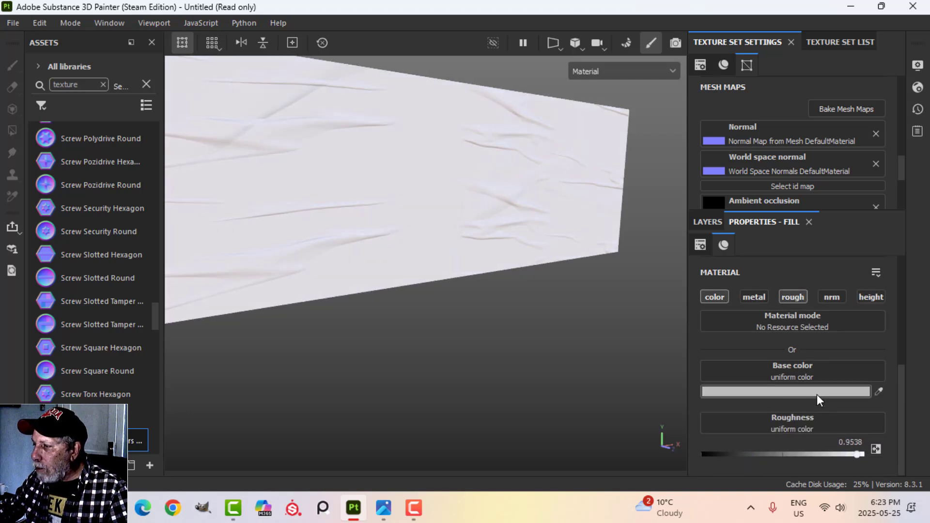
# Set the new fill layer's base color to a very dark reddish brown (210B04)
pyautogui.click(816, 394)
pyautogui.moveTo(791, 301); pyautogui.dragTo(791, 298)
pyautogui.click(763, 283)
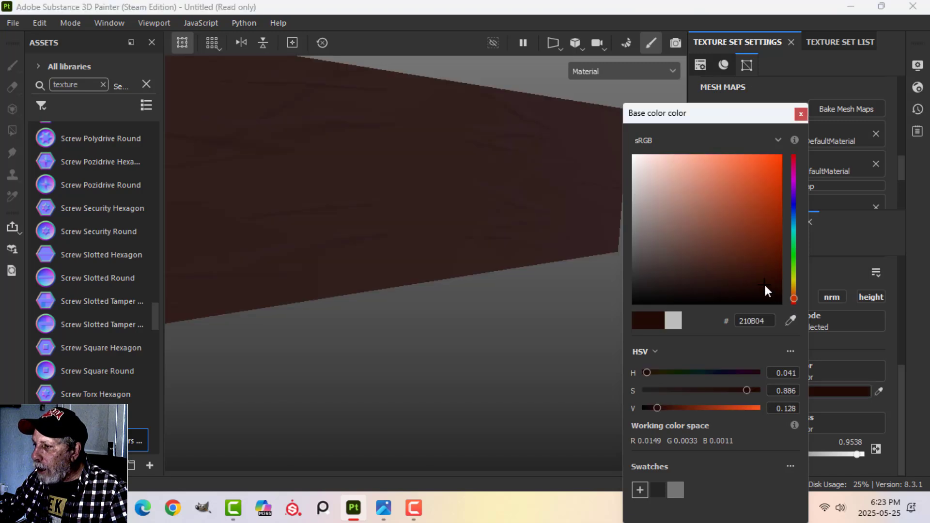
pyautogui.click(800, 114)
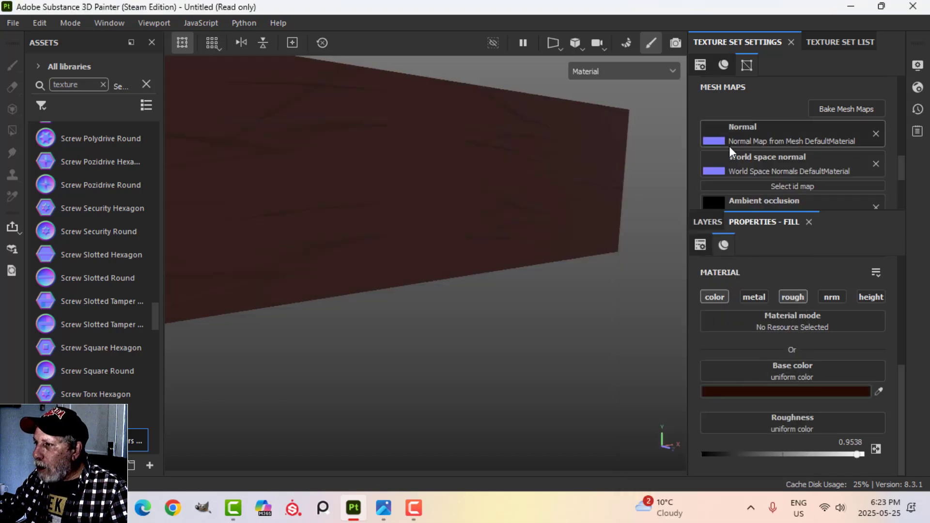
pyautogui.click(721, 224)
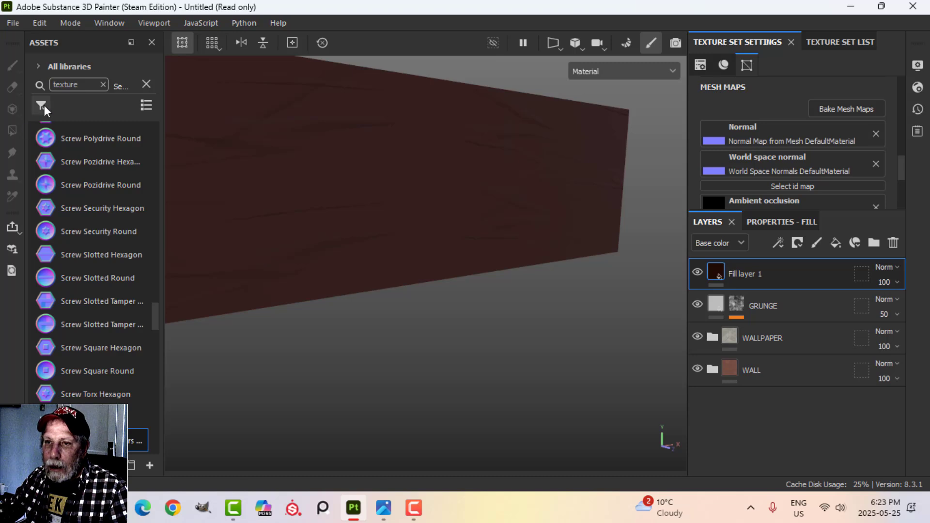
# Search the smart masks for "DIRT" and apply Dirt Leak Dry to the dark brown fill layer
pyautogui.click(103, 85)
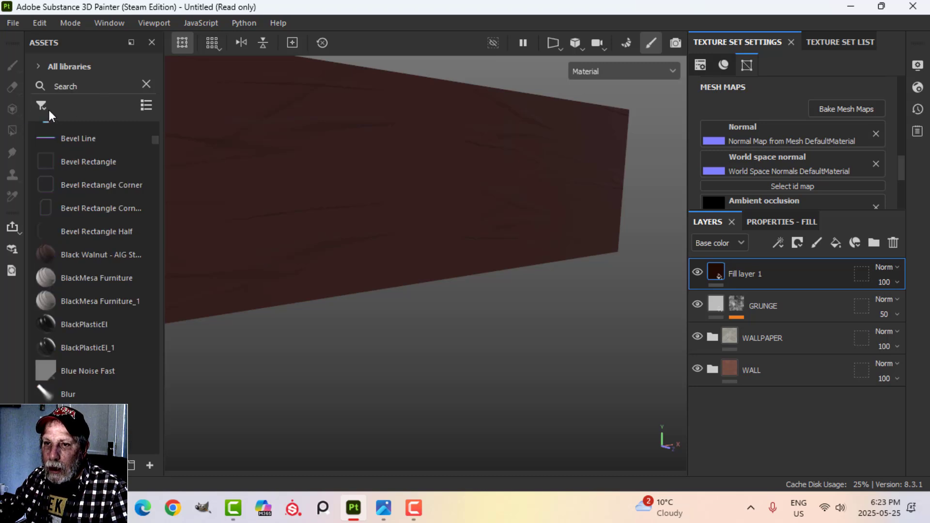
pyautogui.click(43, 104)
pyautogui.click(83, 151)
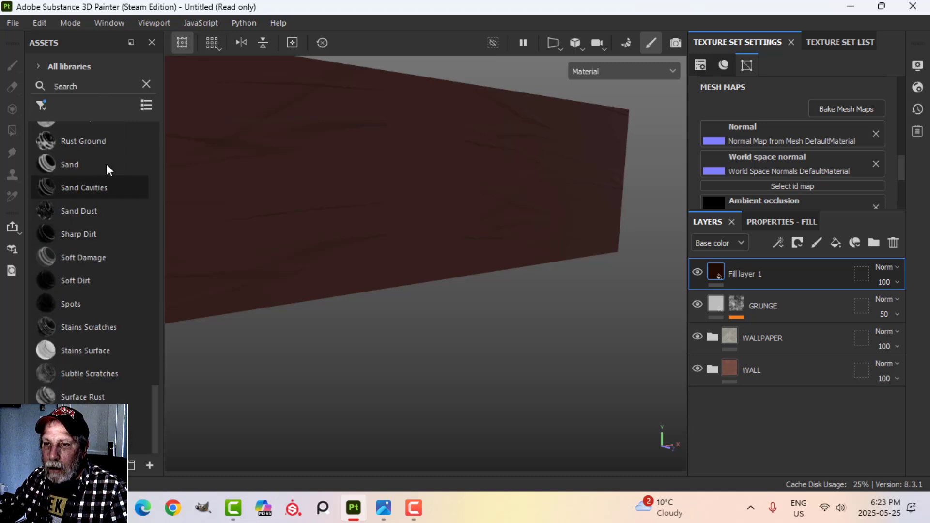
pyautogui.write('DIRT')
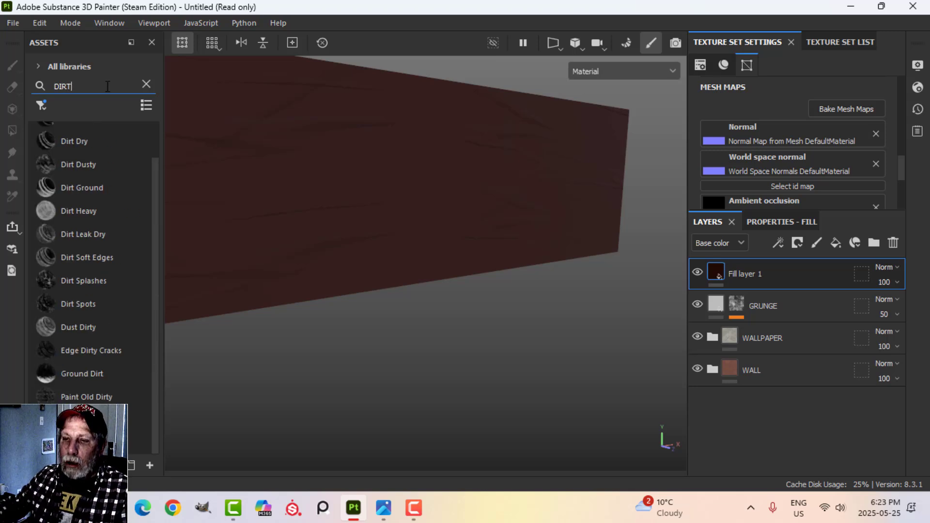
pyautogui.moveTo(83, 234); pyautogui.dragTo(738, 277)
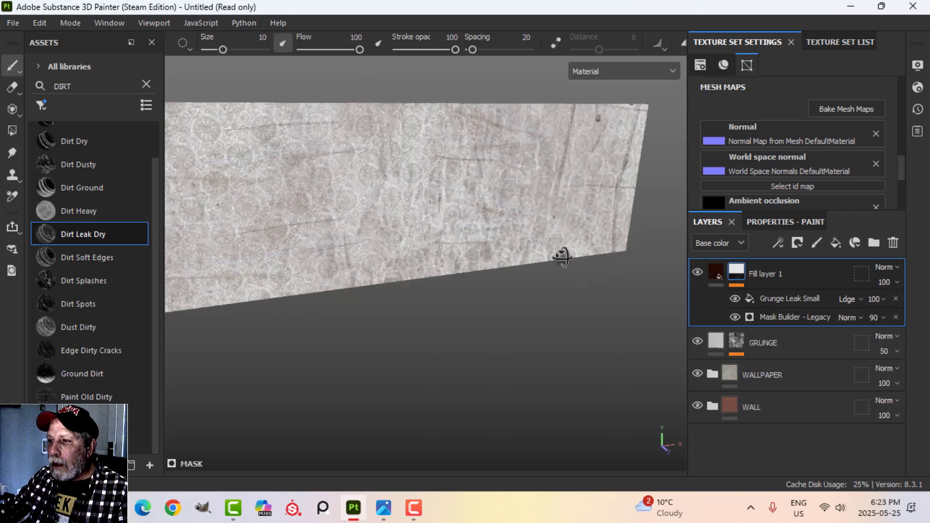
# Hide and show the dark brown dirt layer to compare the leak stains on the wall
pyautogui.click(697, 272)
pyautogui.click(698, 271)
pyautogui.keyDown('alt'); pyautogui.moveTo(573, 300); pyautogui.dragTo(554, 296); pyautogui.keyUp('alt')
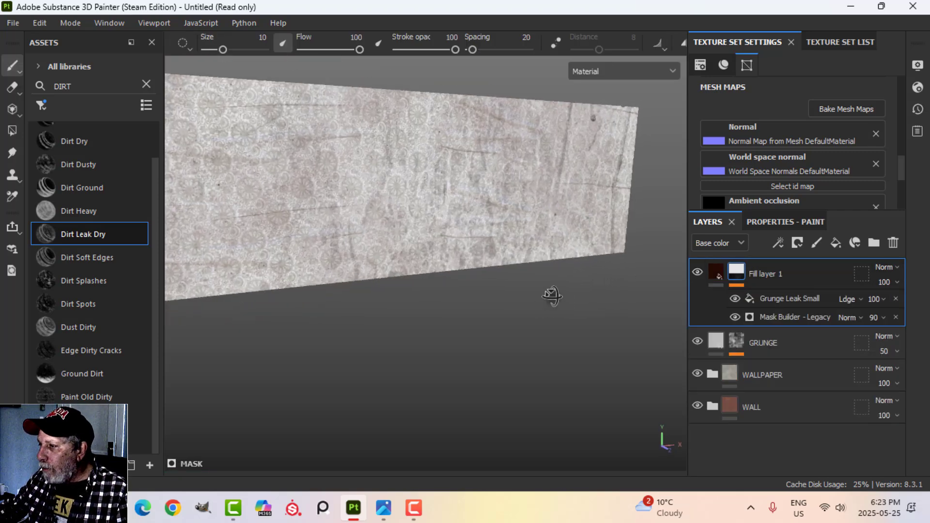
# Set the Grunge Leak Small effect's opacity to 52 in the dirt layer's mask
pyautogui.click(884, 300)
pyautogui.moveTo(923, 324); pyautogui.dragTo(896, 322)
# Examine the softened leak stains on the wall from several angles and under rotated lighting
pyautogui.keyDown('alt'); pyautogui.moveTo(529, 282); pyautogui.dragTo(544, 289); pyautogui.keyUp('alt')
pyautogui.keyDown('alt'); pyautogui.moveTo(526, 285); pyautogui.dragTo(557, 273, button='middle'); pyautogui.keyUp('alt')
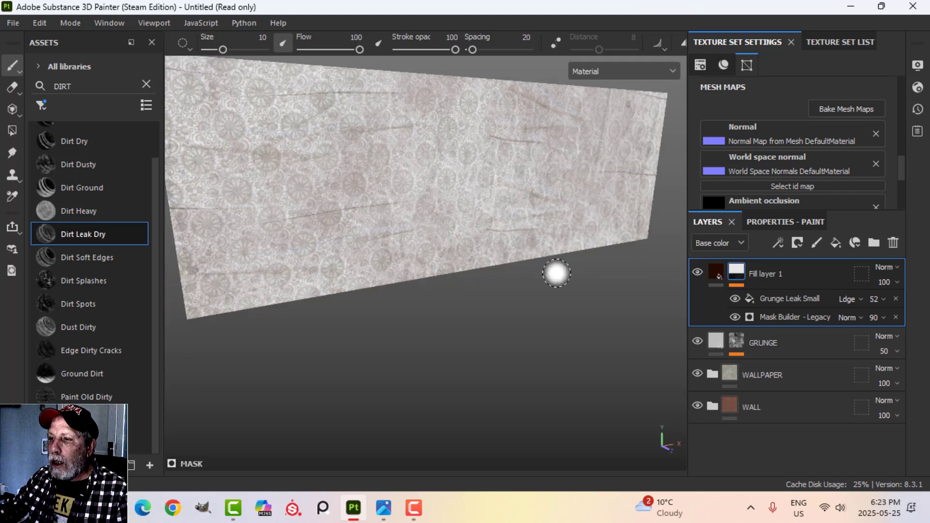
pyautogui.keyDown('alt'); pyautogui.moveTo(556, 273); pyautogui.dragTo(544, 271); pyautogui.keyUp('alt')
pyautogui.keyDown('alt'); pyautogui.moveTo(544, 271); pyautogui.dragTo(550, 279, button='middle'); pyautogui.keyUp('alt')
pyautogui.keyDown('alt'); pyautogui.moveTo(550, 279); pyautogui.dragTo(546, 281); pyautogui.keyUp('alt')
pyautogui.moveTo(546, 281)
pyautogui.keyDown('shift'); pyautogui.mouseDown(button='right')
pyautogui.moveTo(589, 274)
pyautogui.moveTo(557, 286)
pyautogui.mouseUp(button='right'); pyautogui.keyUp('shift')
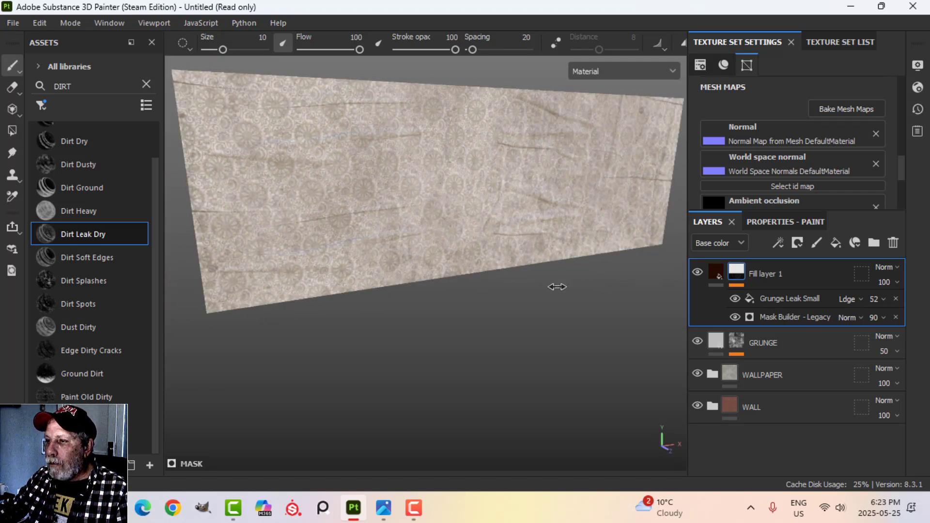
pyautogui.keyDown('alt'); pyautogui.moveTo(552, 284); pyautogui.dragTo(511, 305, button='middle'); pyautogui.keyUp('alt')
pyautogui.keyDown('alt'); pyautogui.moveTo(510, 305); pyautogui.dragTo(502, 301); pyautogui.keyUp('alt')
pyautogui.keyDown('alt'); pyautogui.moveTo(502, 301); pyautogui.dragTo(529, 295, button='middle'); pyautogui.keyUp('alt')
pyautogui.moveTo(529, 295)
pyautogui.keyDown('alt'); pyautogui.mouseDown()
pyautogui.moveTo(528, 306)
pyautogui.moveTo(523, 294)
pyautogui.moveTo(544, 295)
pyautogui.mouseUp(); pyautogui.keyUp('alt')
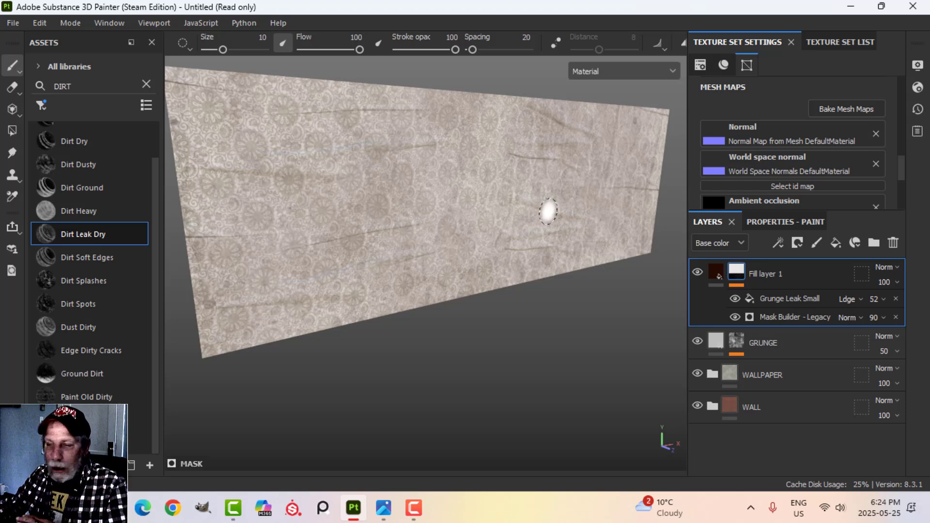
# Rename the dark brown fill layer as DIRT1 and duplicate it
pyautogui.doubleClick(762, 274)
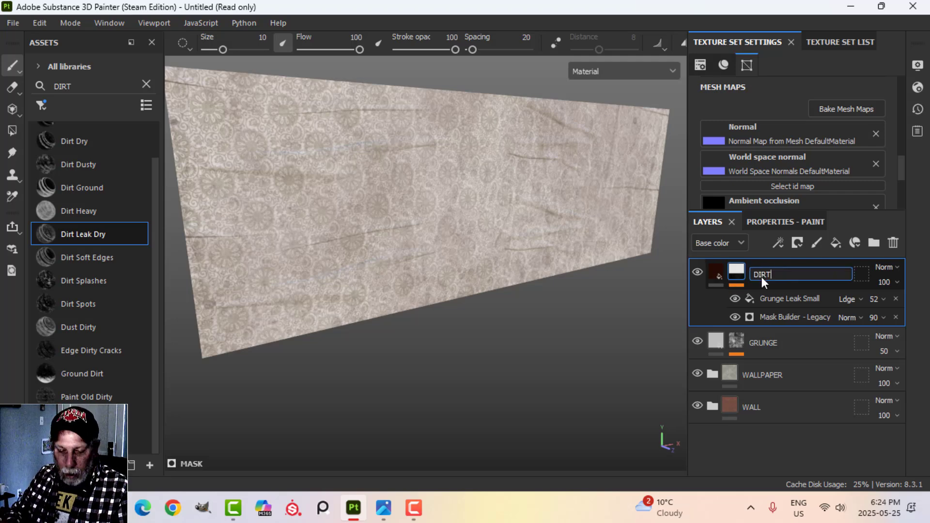
pyautogui.press('Return')
pyautogui.rightClick(717, 271)
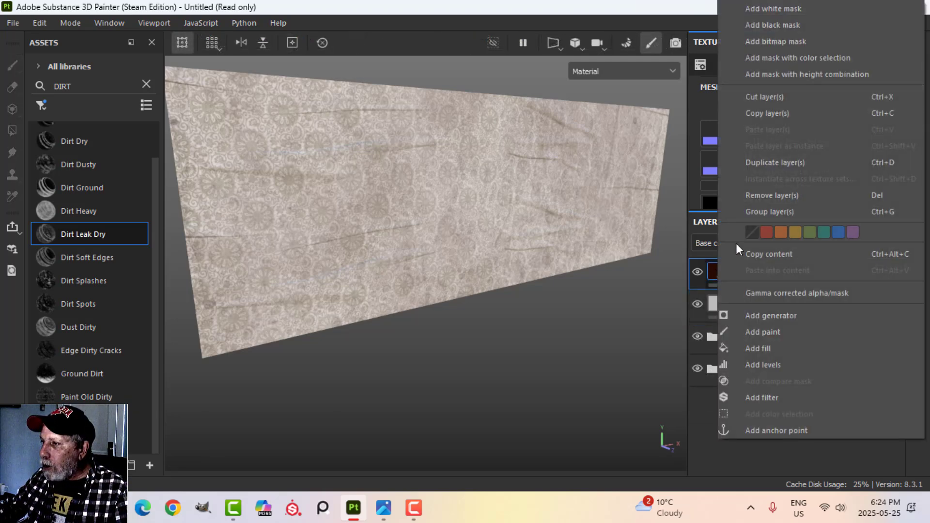
pyautogui.click(785, 162)
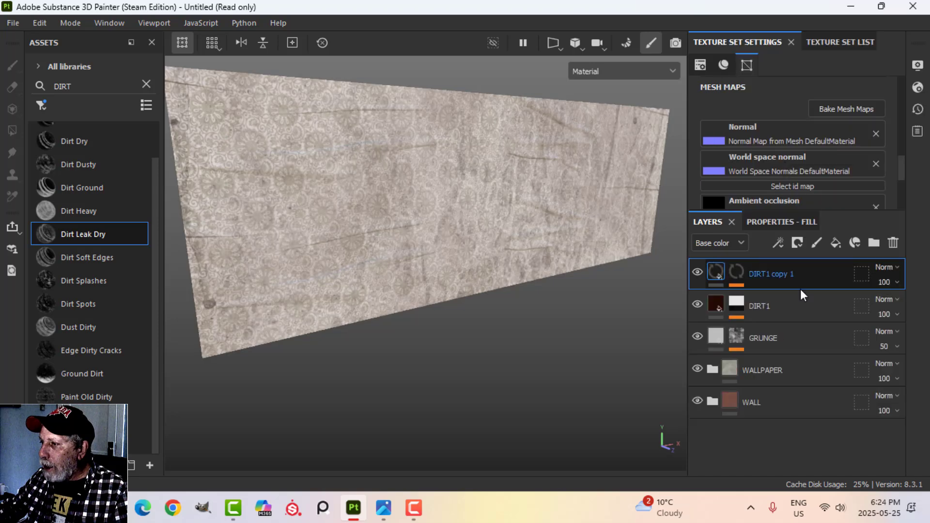
# Remove the mask from the DIRT1 copy and give that layer a new black mask
pyautogui.click(734, 269)
pyautogui.rightClick(739, 270)
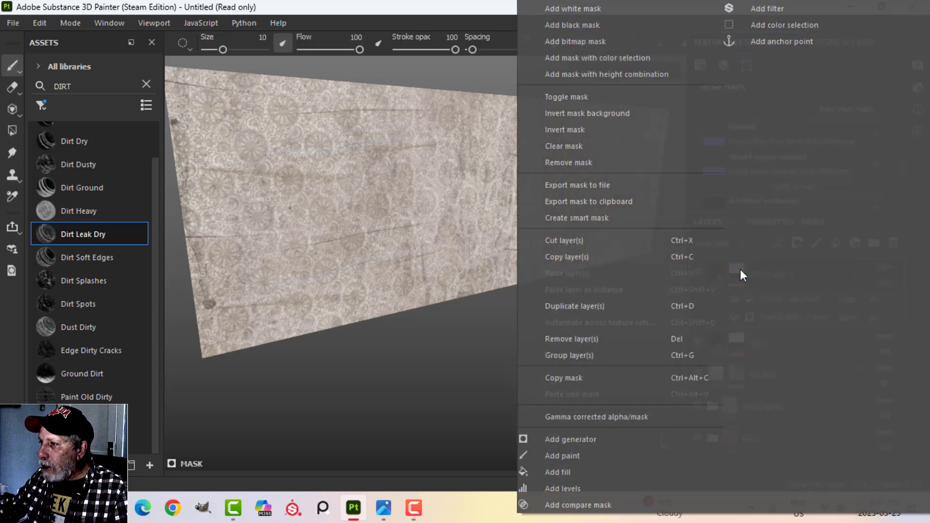
pyautogui.click(601, 164)
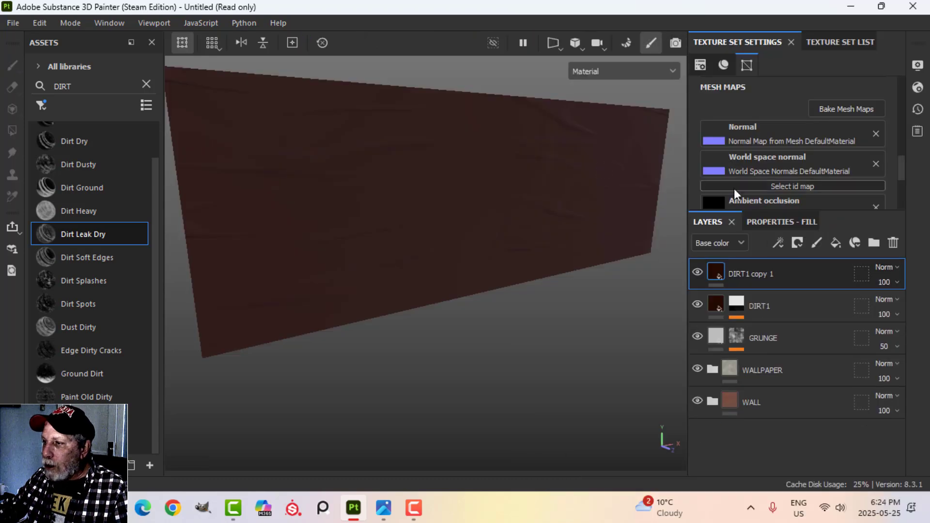
pyautogui.click(796, 242)
pyautogui.click(799, 277)
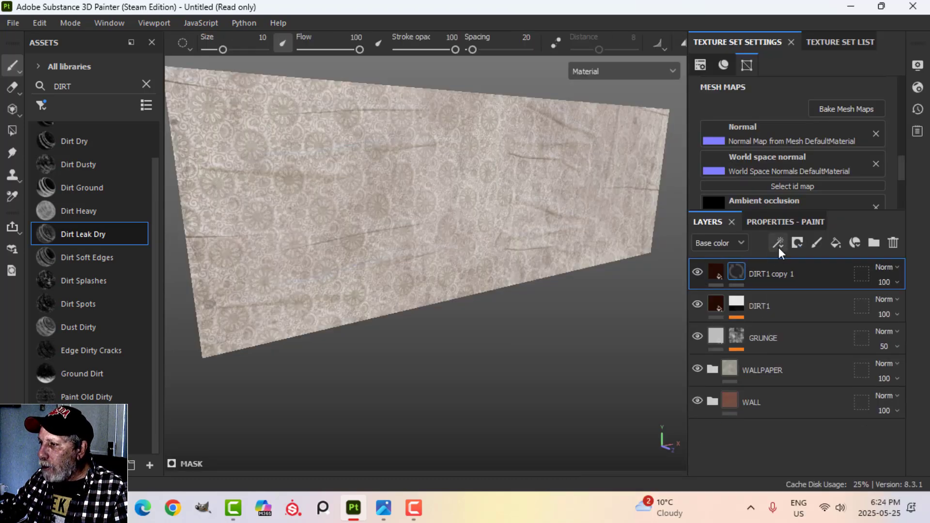
# Add a Dirt generator to the black mask of the DIRT1 copy
pyautogui.click(777, 243)
pyautogui.click(795, 222)
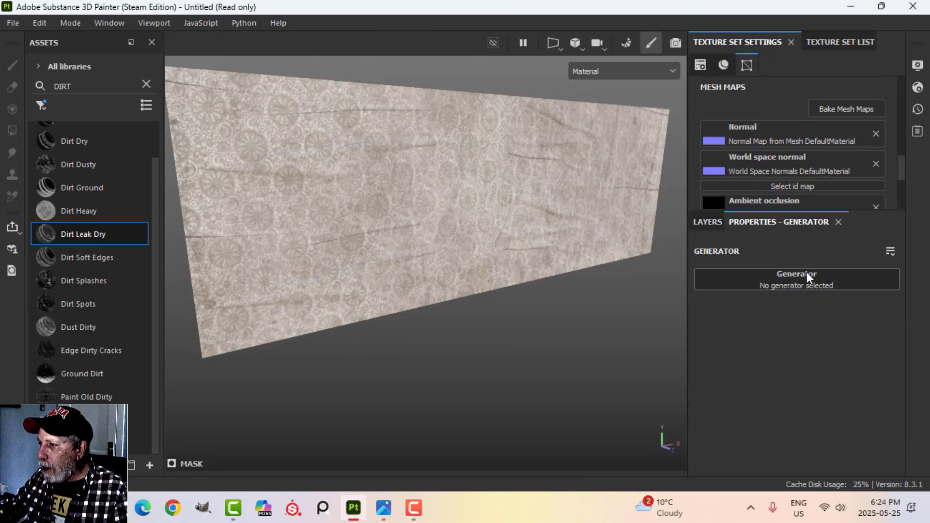
pyautogui.click(806, 272)
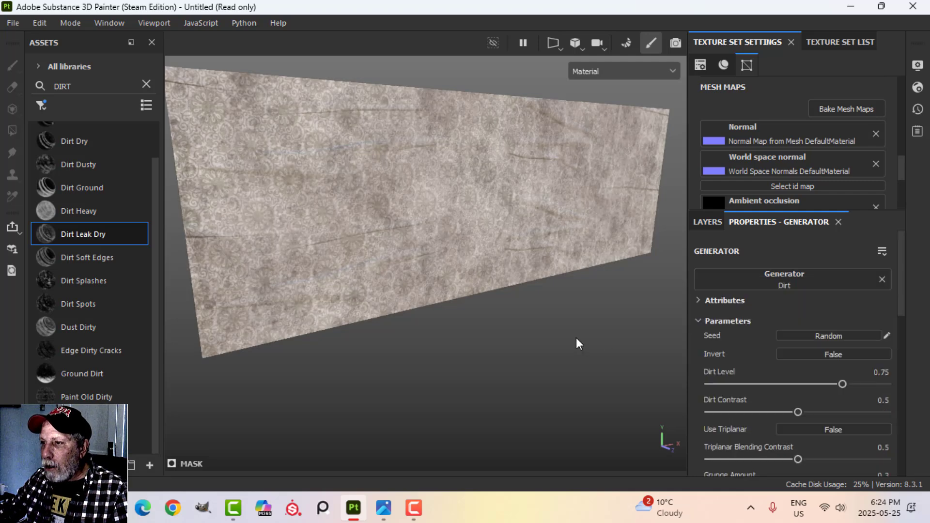
# Set the Dirt generator's grunge scale to 2 and its dirt level to 0.7
pyautogui.scroll(-3, 784, 420)
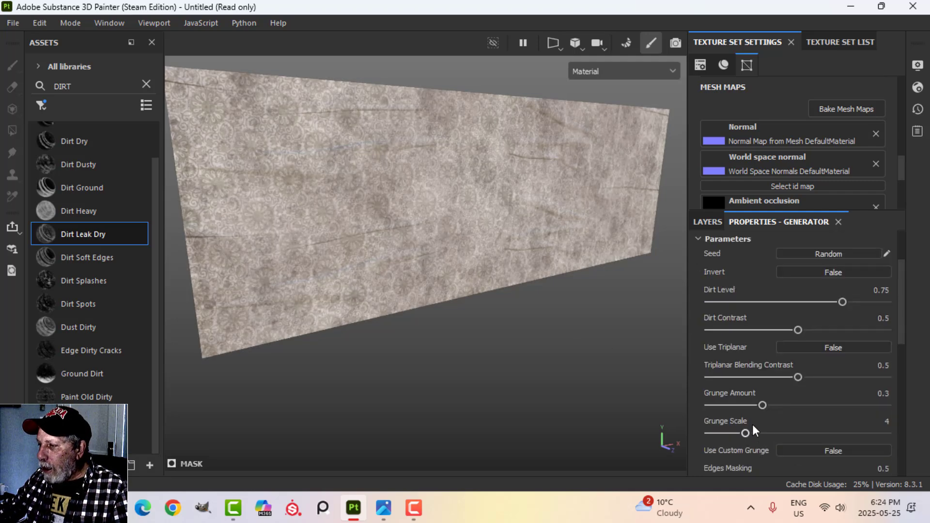
pyautogui.moveTo(734, 433); pyautogui.dragTo(719, 431)
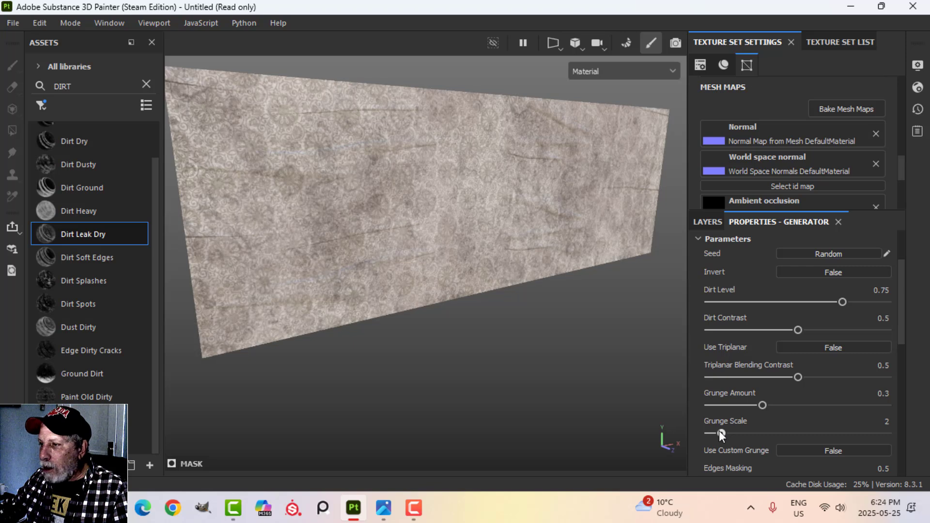
pyautogui.moveTo(840, 302); pyautogui.dragTo(831, 303)
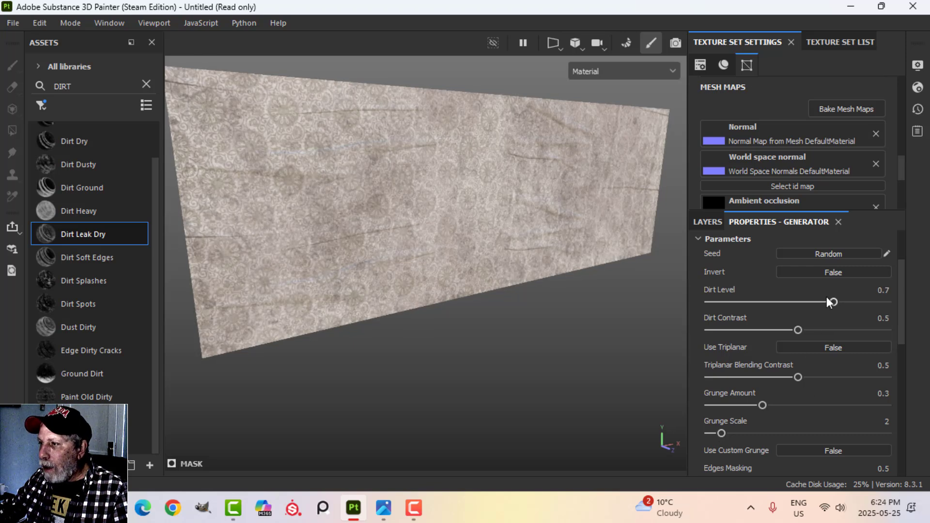
# Set the Dirt generator's opacity to 83 in the copied layer's mask
pyautogui.click(709, 222)
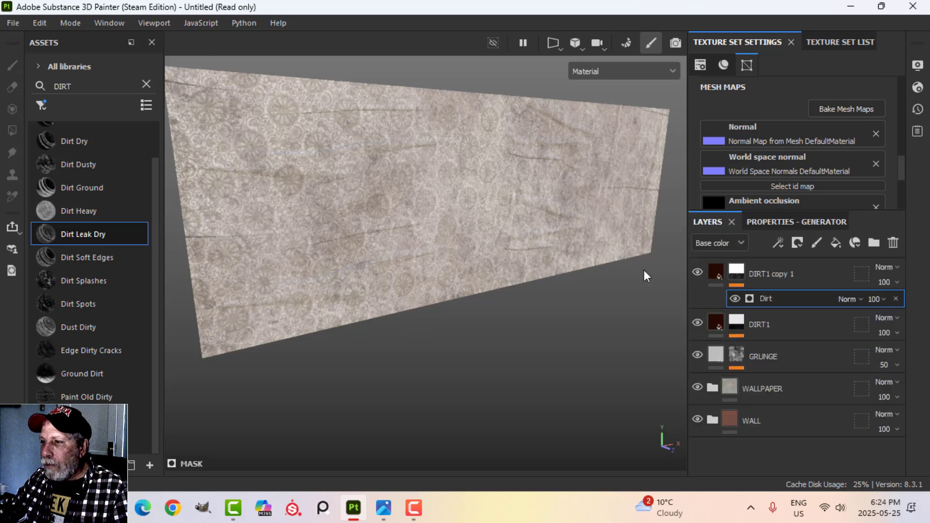
pyautogui.click(882, 299)
pyautogui.moveTo(921, 325); pyautogui.dragTo(917, 325)
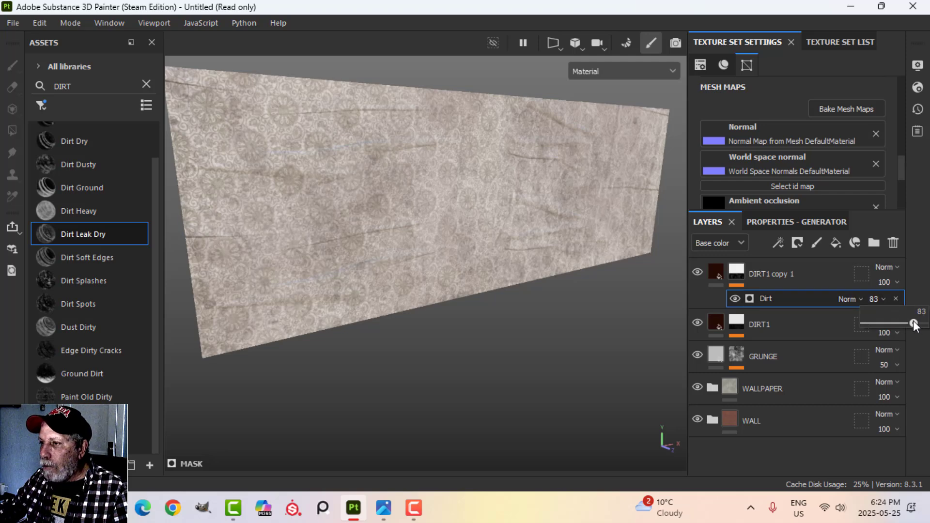
pyautogui.keyDown('alt'); pyautogui.moveTo(553, 349); pyautogui.dragTo(523, 299); pyautogui.keyUp('alt')
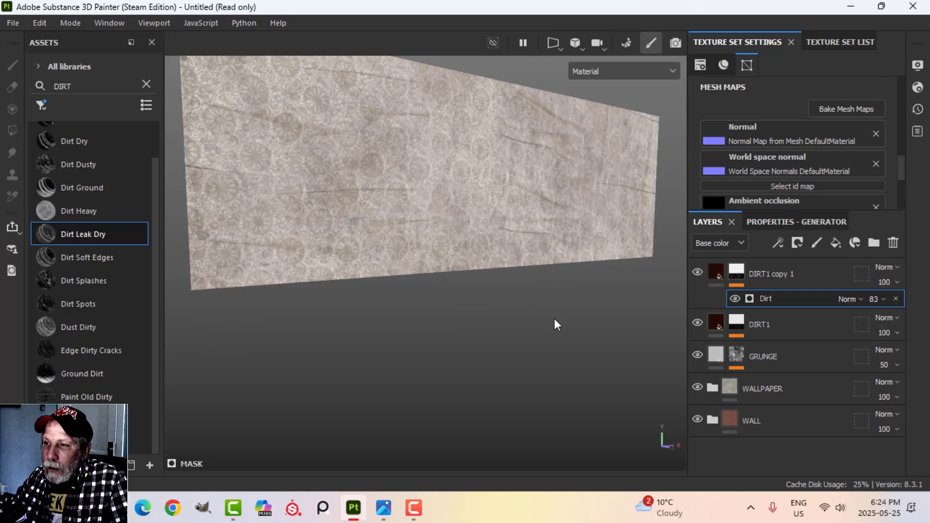
# Rename the duplicated dirt layer as DIRT2
pyautogui.doubleClick(778, 275)
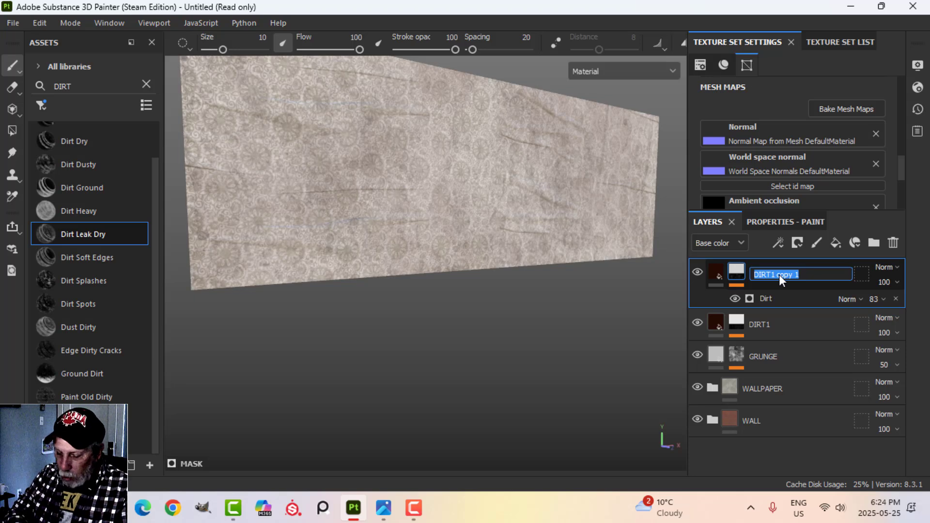
pyautogui.write('DIRT2')
pyautogui.press('Return')
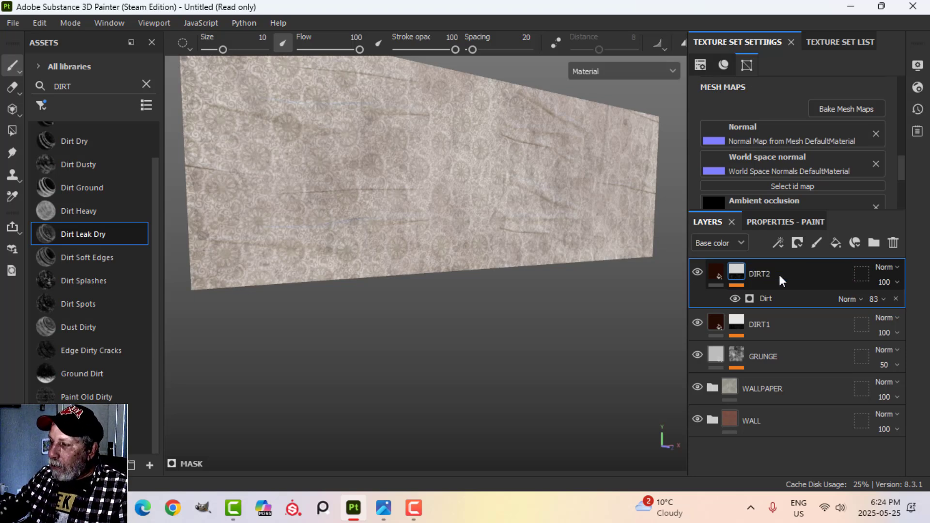
# Examine the combined DIRT1 and DIRT2 stains across the wall from several angles
pyautogui.click(723, 271)
pyautogui.keyDown('alt'); pyautogui.moveTo(476, 210); pyautogui.dragTo(604, 326); pyautogui.keyUp('alt')
pyautogui.keyDown('alt'); pyautogui.moveTo(458, 281); pyautogui.dragTo(397, 279); pyautogui.keyUp('alt')
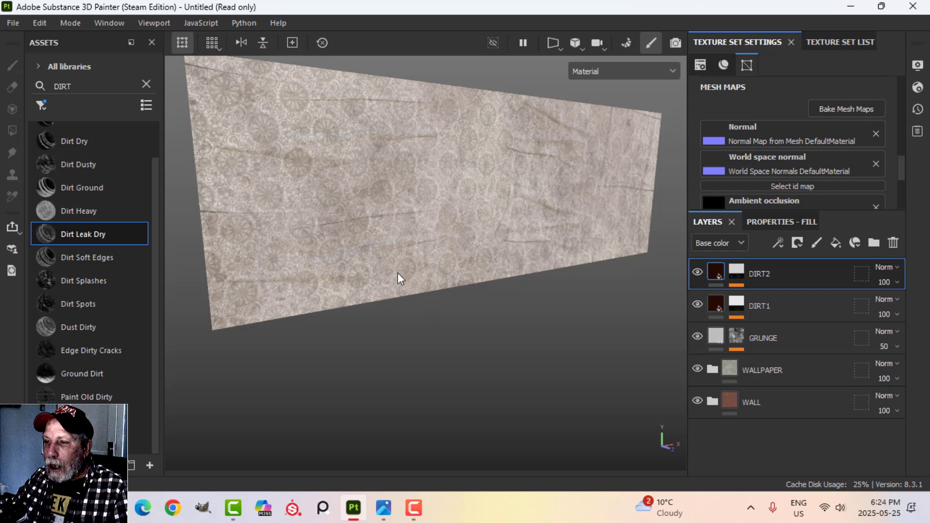
pyautogui.keyDown('alt'); pyautogui.moveTo(479, 278); pyautogui.dragTo(463, 282); pyautogui.keyUp('alt')
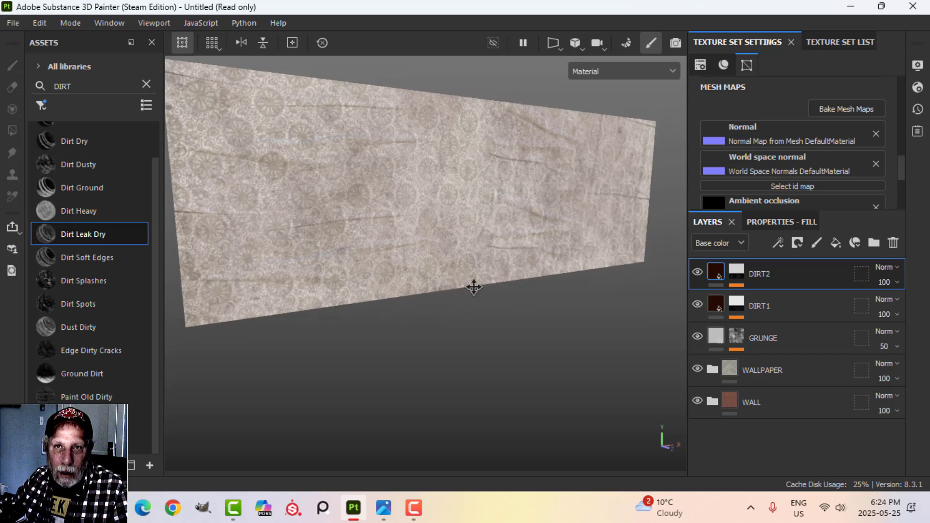
pyautogui.keyDown('alt'); pyautogui.moveTo(473, 287); pyautogui.dragTo(470, 278, button='middle'); pyautogui.keyUp('alt')
pyautogui.keyDown('alt'); pyautogui.moveTo(469, 278); pyautogui.dragTo(471, 281); pyautogui.keyUp('alt')
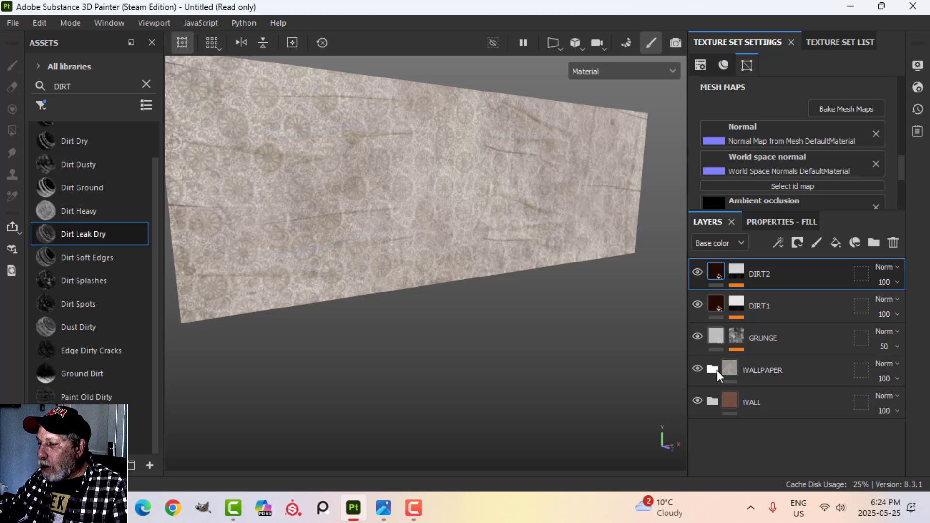
# Open the WALL group and add a black mask to its Edges layer
pyautogui.click(715, 398)
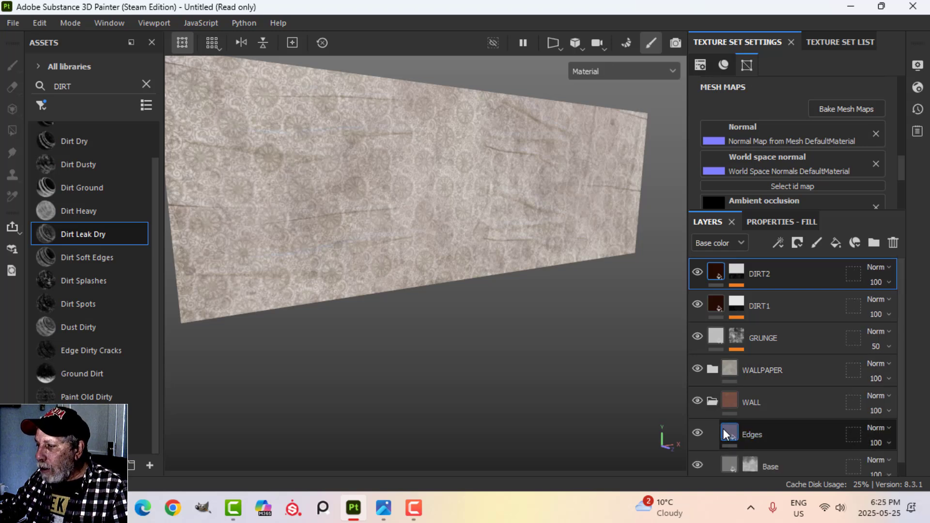
pyautogui.click(772, 428)
pyautogui.click(794, 243)
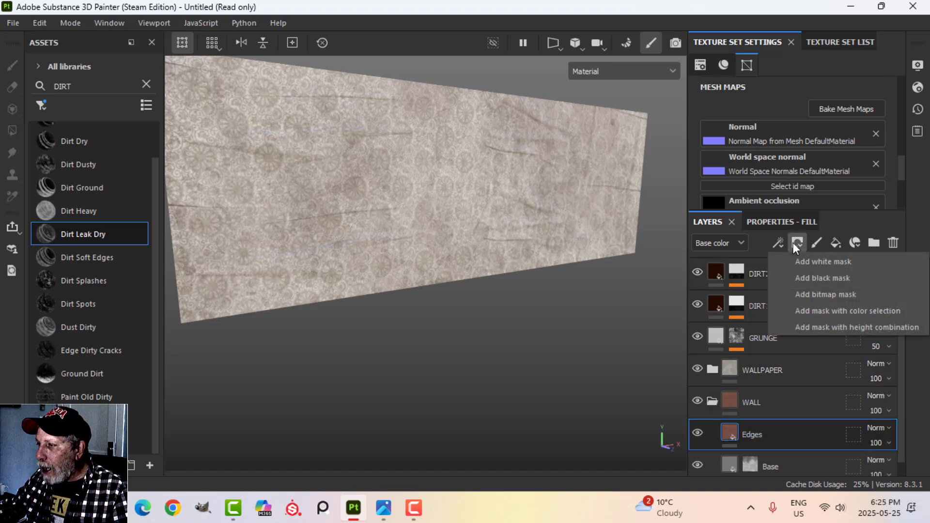
pyautogui.click(802, 277)
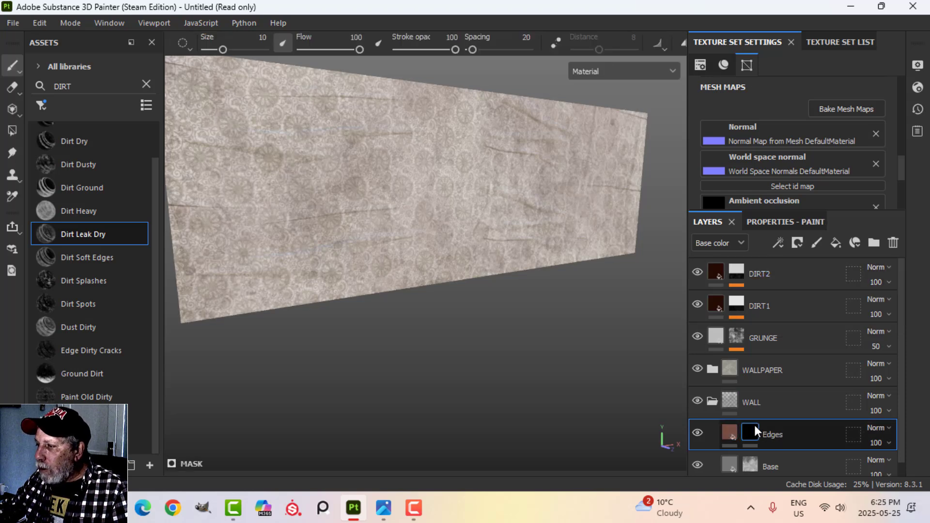
# Temporarily hide the WALLPAPER group to check the bare wall, and collapse the WALL group
pyautogui.click(697, 369)
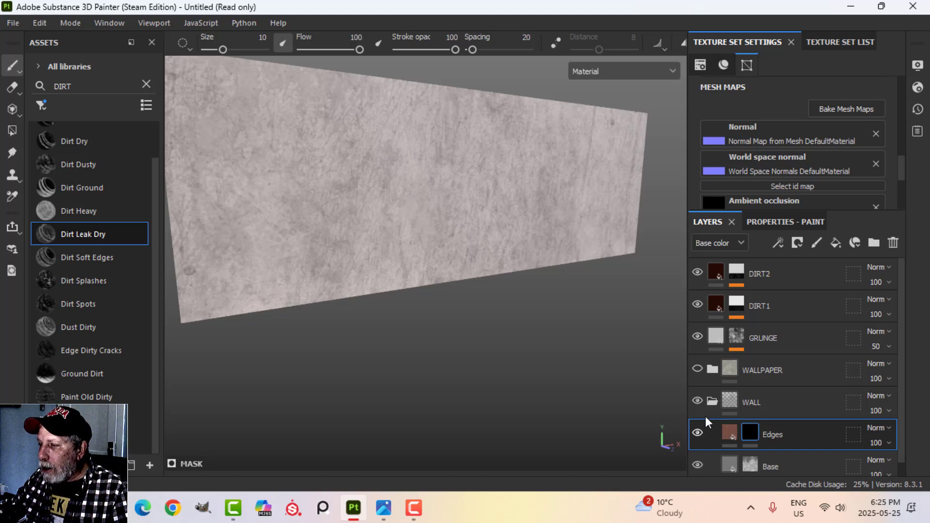
pyautogui.click(712, 400)
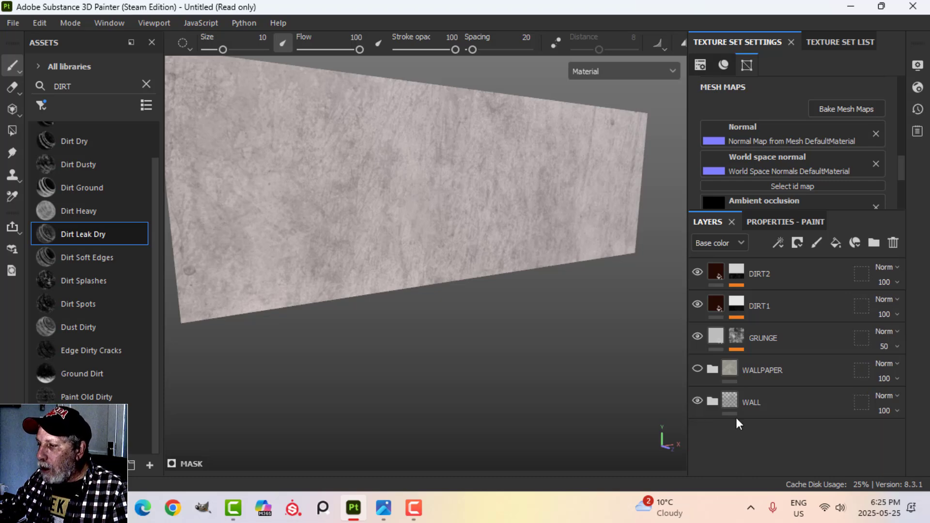
pyautogui.click(697, 369)
# Try a white mask on the WALLPAPER group, and undo it
pyautogui.click(724, 370)
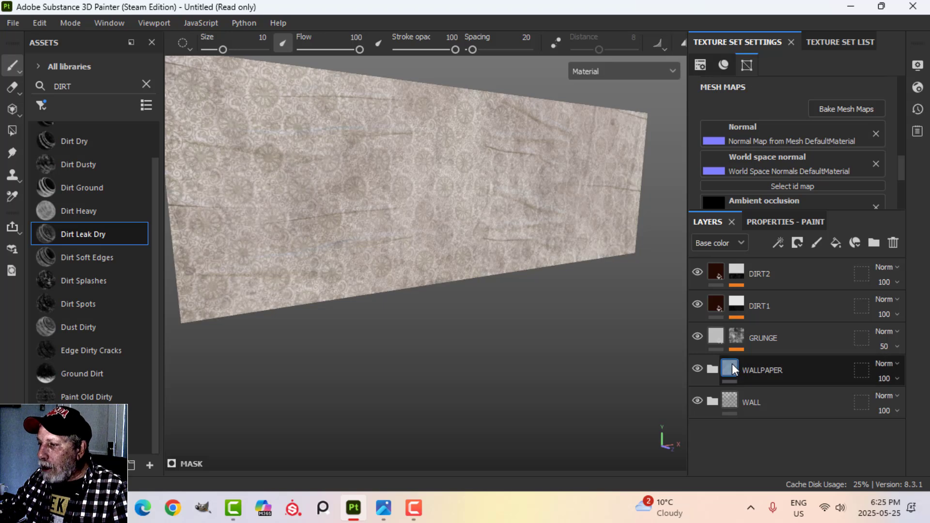
pyautogui.click(797, 244)
pyautogui.click(810, 260)
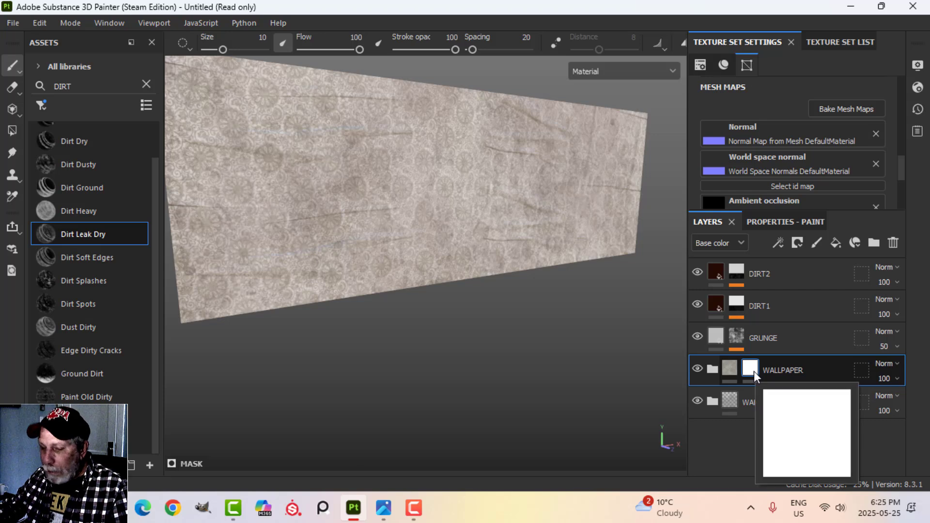
pyautogui.hotkey('ctrl', 'z')
# Try a black mask with a test brush stroke on the WALLPAPER group, and remove that mask
pyautogui.click(797, 243)
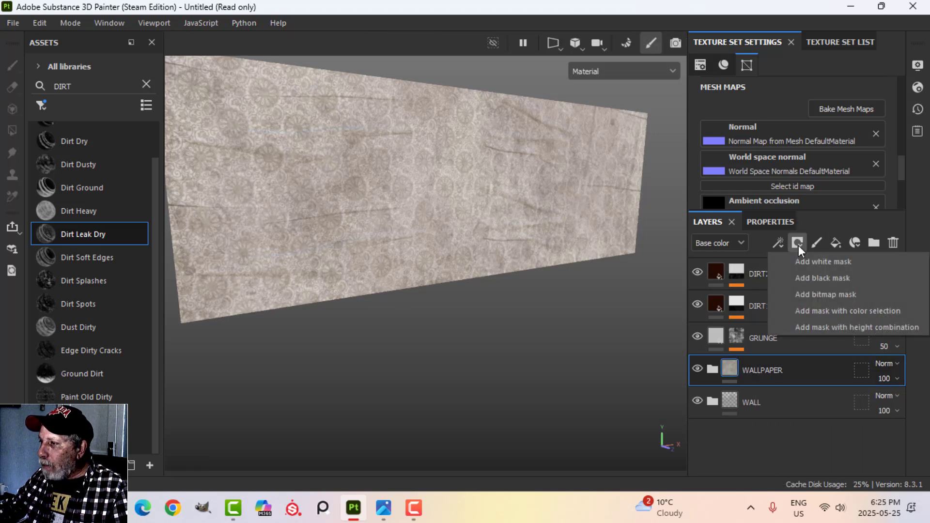
pyautogui.click(806, 276)
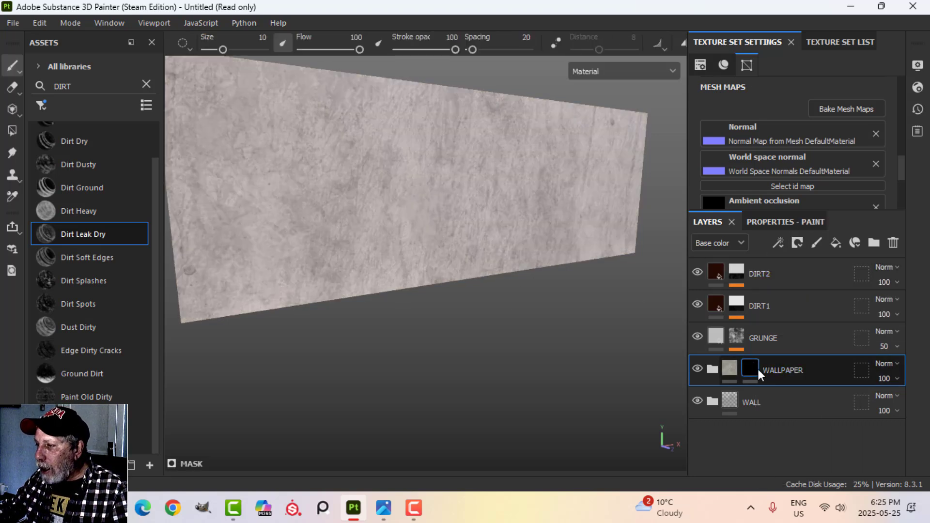
pyautogui.moveTo(371, 225)
pyautogui.mouseDown()
pyautogui.moveTo(403, 190)
pyautogui.moveTo(361, 245)
pyautogui.moveTo(374, 207)
pyautogui.moveTo(388, 210)
pyautogui.mouseUp()
pyautogui.hotkey('ctrl', 'z')
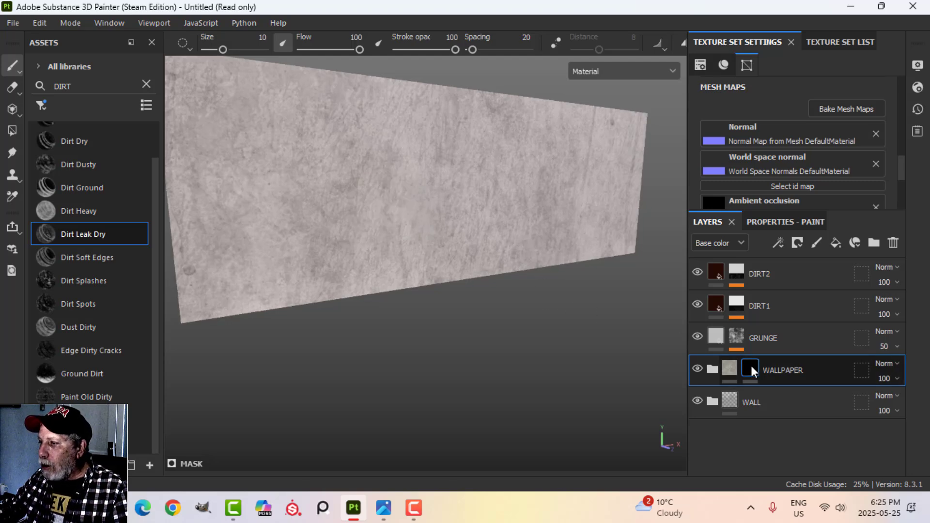
pyautogui.rightClick(752, 367)
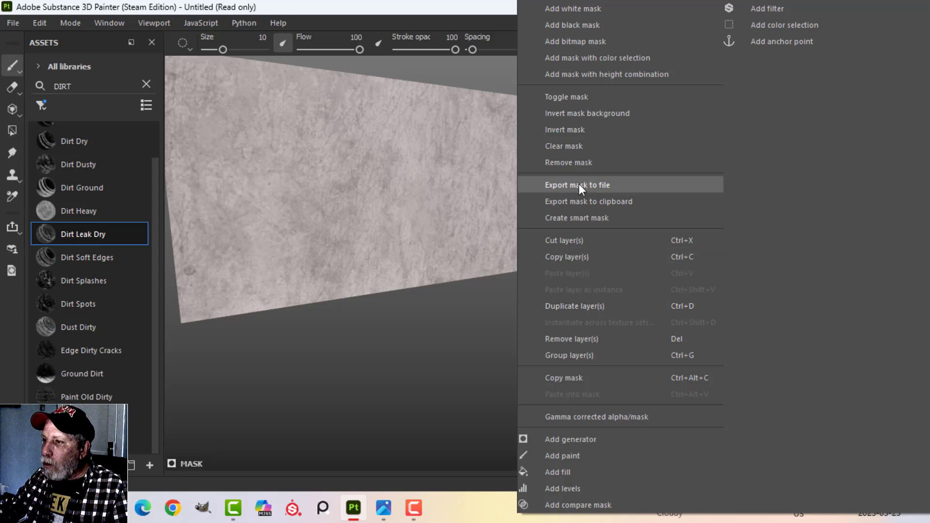
pyautogui.click(579, 164)
# Add a white mask to the WALLPAPER group
pyautogui.click(797, 242)
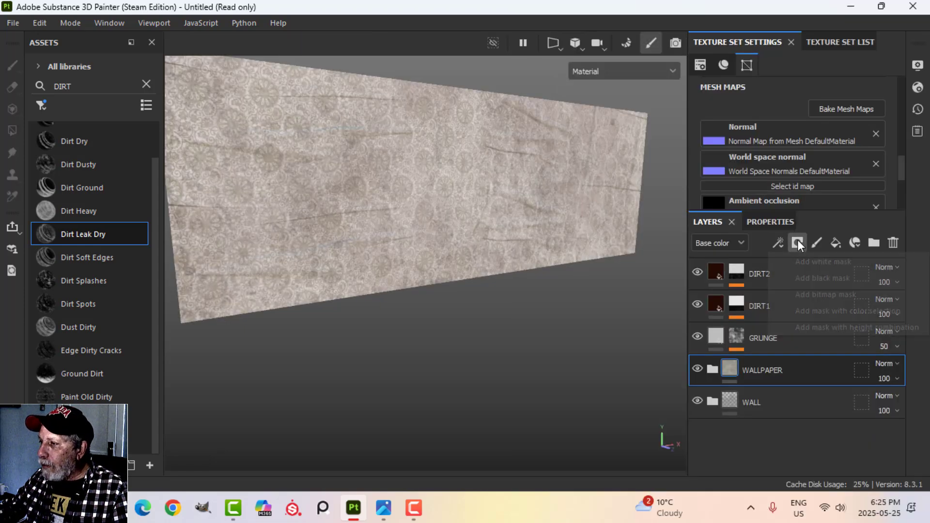
pyautogui.click(807, 261)
pyautogui.moveTo(497, 305)
pyautogui.keyDown('alt'); pyautogui.mouseDown()
pyautogui.moveTo(523, 280)
pyautogui.moveTo(456, 297)
pyautogui.moveTo(475, 305)
pyautogui.moveTo(490, 297)
pyautogui.moveTo(494, 318)
pyautogui.moveTo(521, 303)
pyautogui.moveTo(481, 301)
pyautogui.mouseUp(); pyautogui.keyUp('alt')
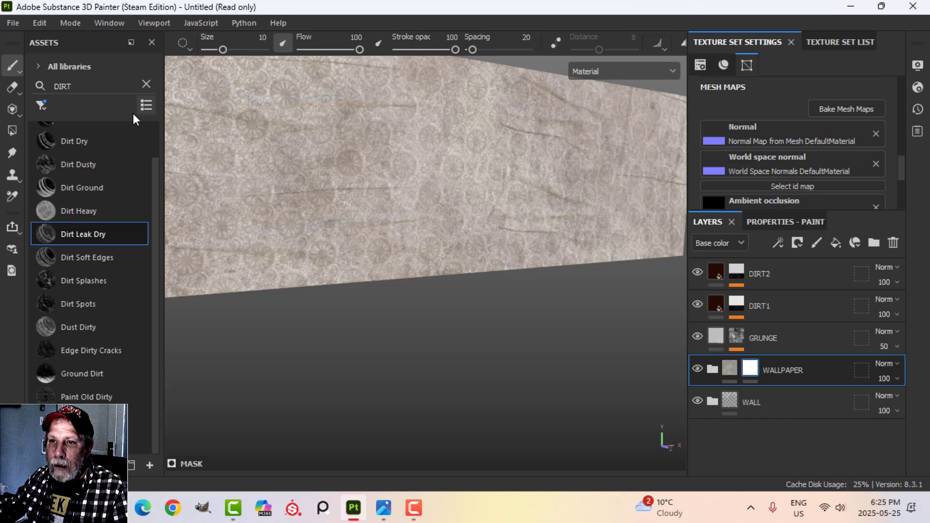
# Clear the asset search, filter the assets to brushes only, and choose the Calligraphic brush
pyautogui.click(146, 84)
pyautogui.click(42, 104)
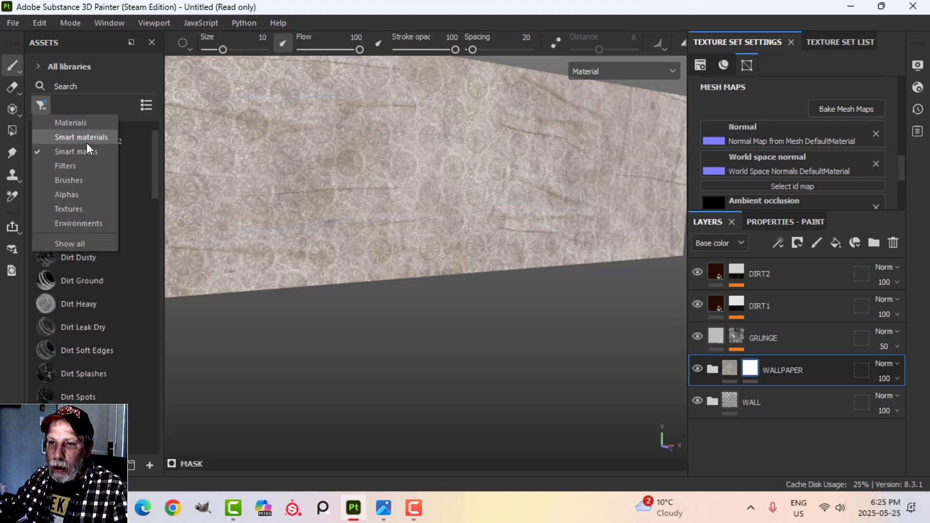
pyautogui.click(85, 180)
pyautogui.scroll(-6, 107, 237)
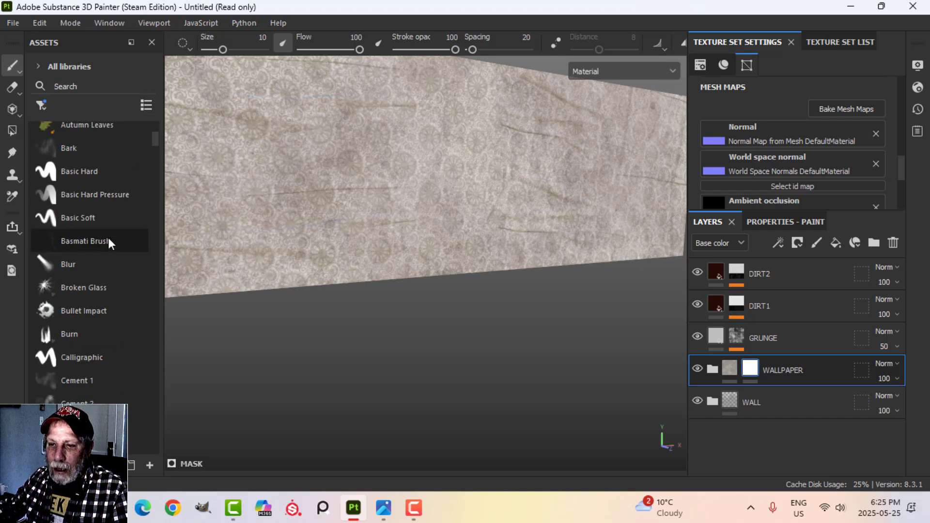
pyautogui.click(84, 278)
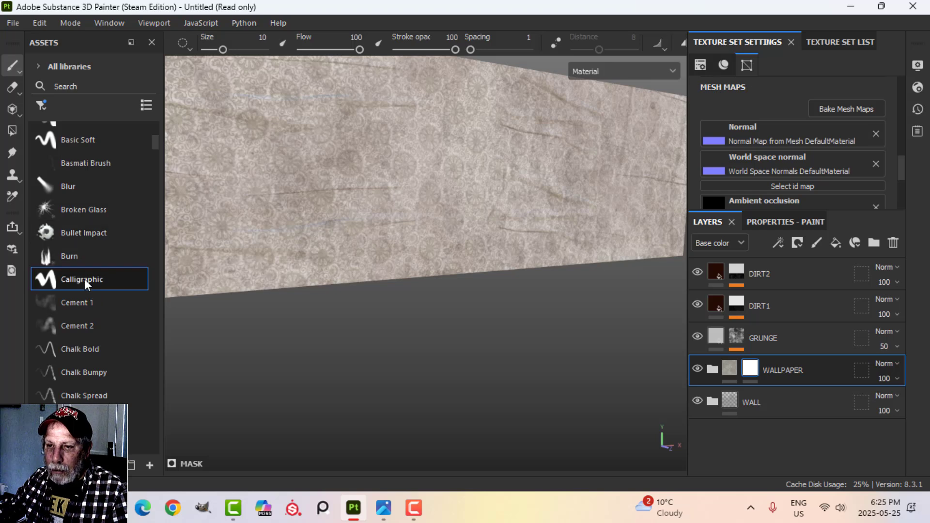
# Try painting a torn patch into the WALLPAPER mask at the wall's lower edge, and undo it
pyautogui.keyDown('alt'); pyautogui.moveTo(407, 250); pyautogui.dragTo(418, 250, button='middle'); pyautogui.keyUp('alt')
pyautogui.keyDown('alt'); pyautogui.moveTo(417, 249); pyautogui.dragTo(418, 257); pyautogui.keyUp('alt')
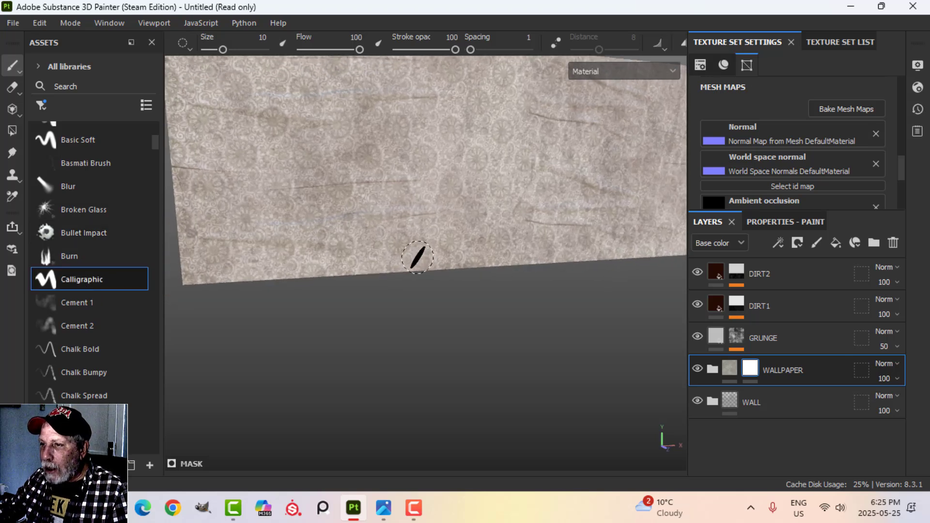
pyautogui.scroll(1, 429, 253)
pyautogui.scroll(1, 394, 216)
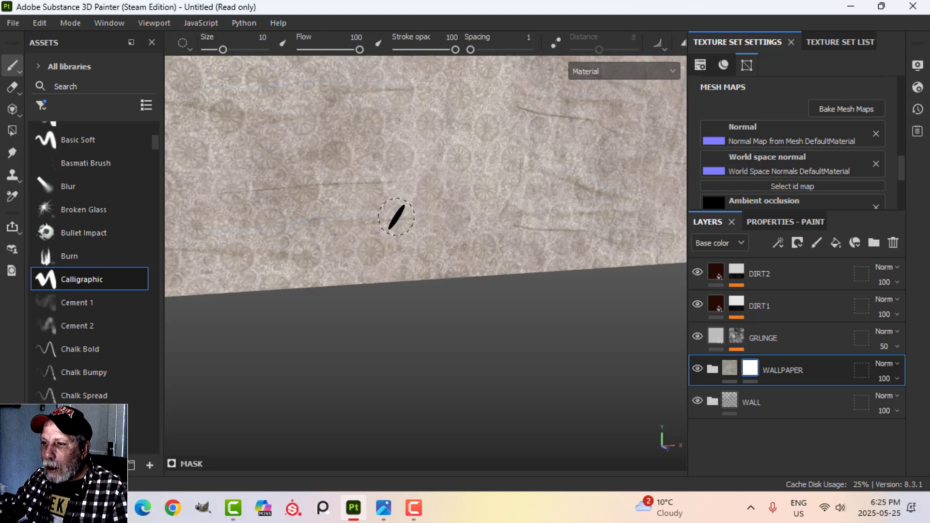
pyautogui.moveTo(391, 257)
pyautogui.mouseDown()
pyautogui.moveTo(435, 233)
pyautogui.moveTo(433, 264)
pyautogui.moveTo(409, 271)
pyautogui.mouseUp()
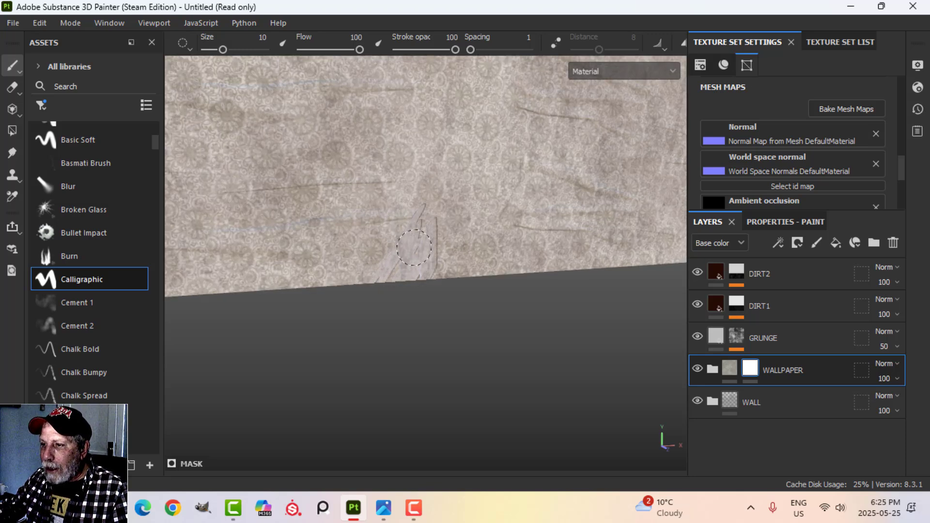
pyautogui.scroll(1, 436, 251)
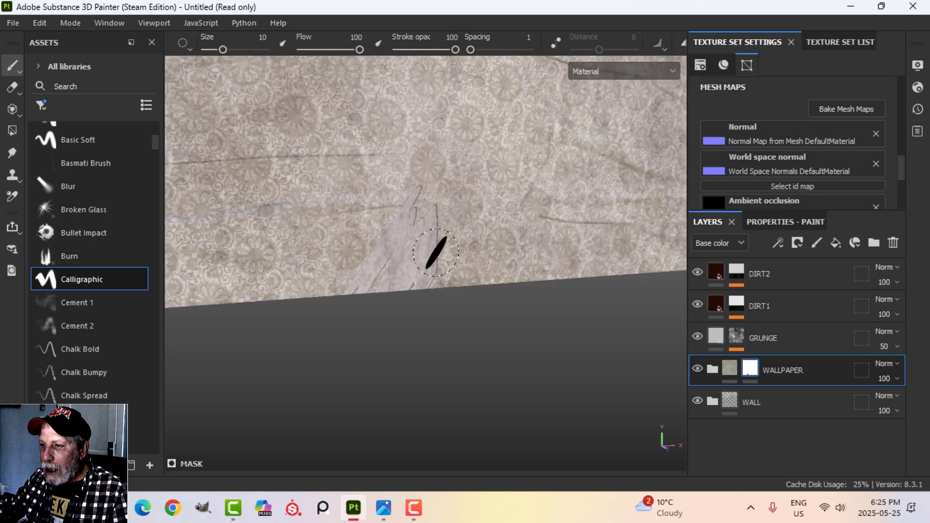
pyautogui.hotkey('ctrl', 'z')
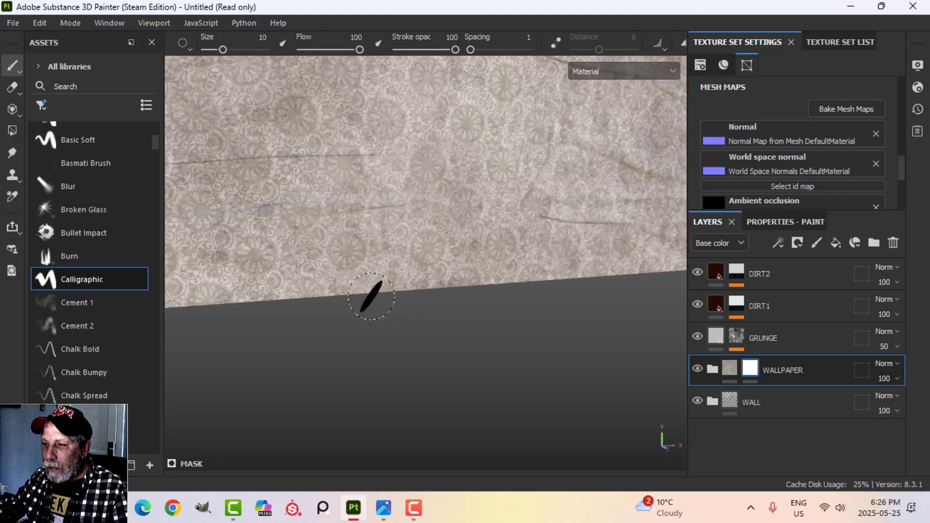
# Mask out a jagged, pointed tear in the wallpaper at the wall's lower edge with the Calligraphic brush
pyautogui.moveTo(301, 296)
pyautogui.mouseDown()
pyautogui.moveTo(383, 283)
pyautogui.moveTo(339, 262)
pyautogui.moveTo(368, 257)
pyautogui.moveTo(348, 245)
pyautogui.moveTo(323, 283)
pyautogui.moveTo(315, 276)
pyautogui.moveTo(354, 208)
pyautogui.moveTo(364, 215)
pyautogui.mouseUp()
pyautogui.moveTo(384, 294)
pyautogui.keyDown('alt'); pyautogui.mouseDown()
pyautogui.moveTo(438, 307)
pyautogui.moveTo(469, 289)
pyautogui.moveTo(469, 307)
pyautogui.moveTo(453, 308)
pyautogui.mouseUp(); pyautogui.keyUp('alt')
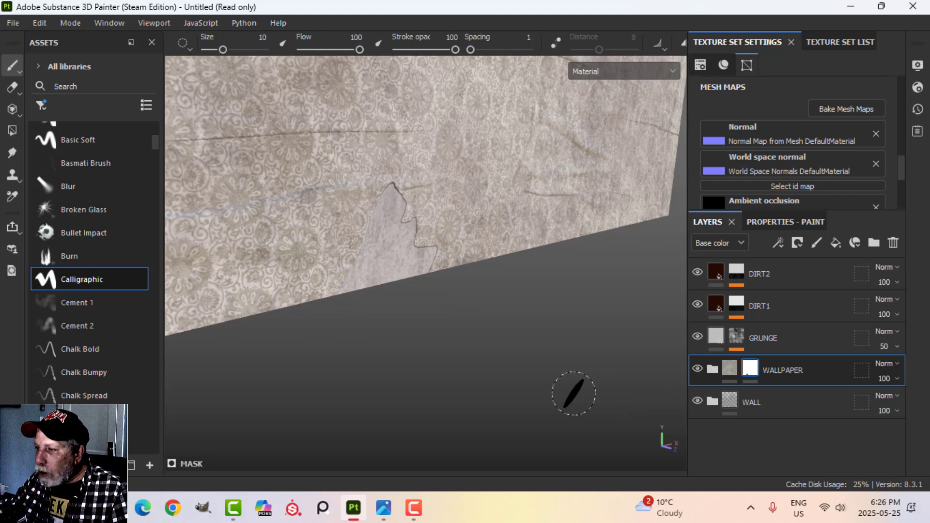
pyautogui.click(715, 371)
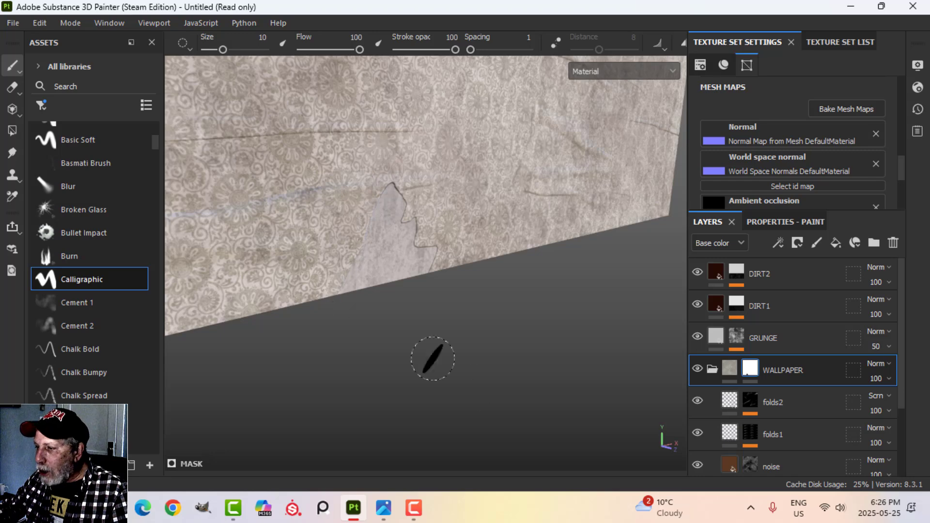
pyautogui.click(712, 369)
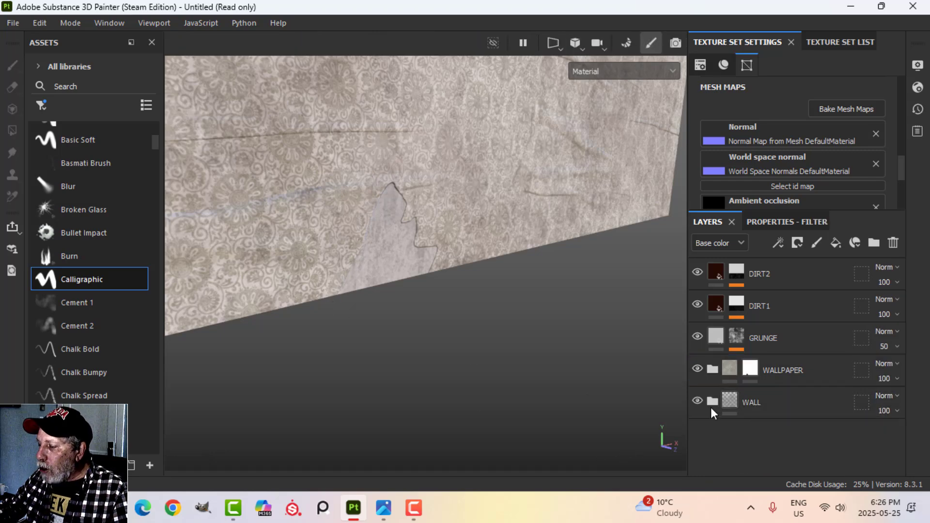
# Add a Blur Slope filter to the WALLPAPER group's mask
pyautogui.click(750, 371)
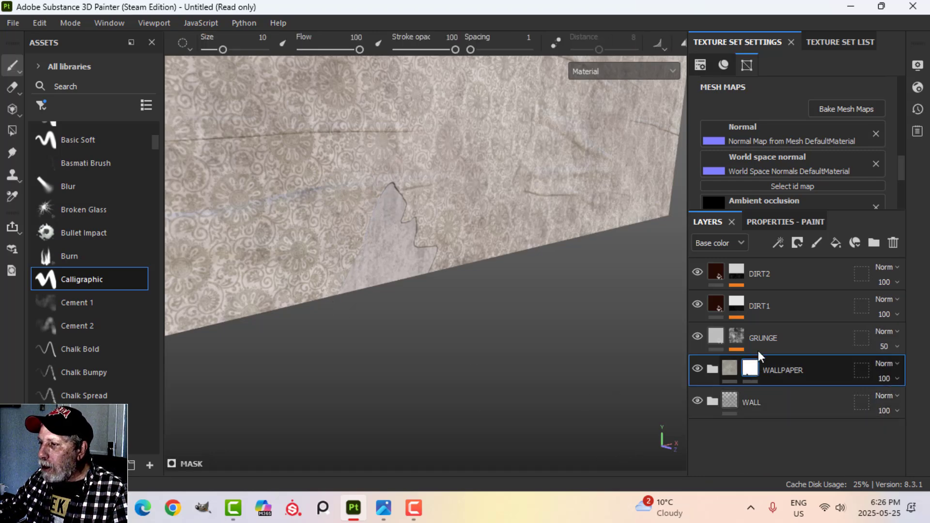
pyautogui.click(778, 243)
pyautogui.click(811, 340)
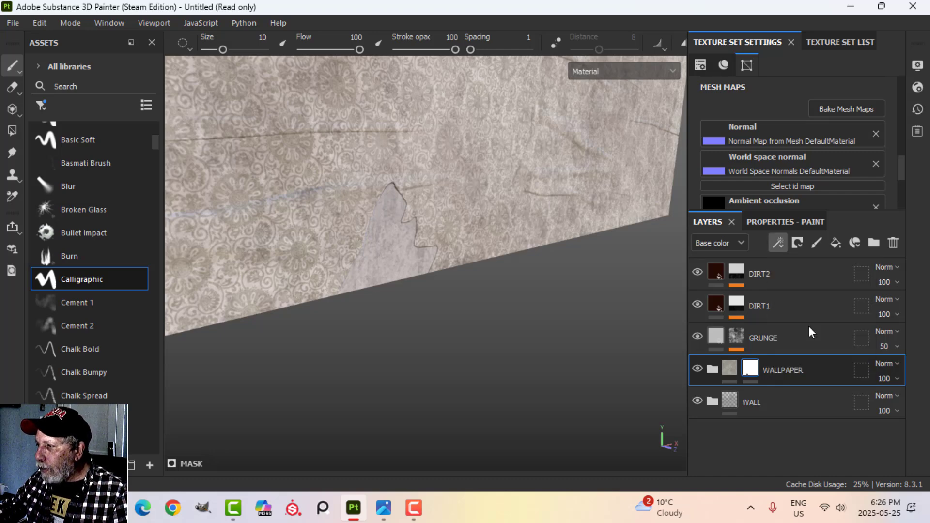
pyautogui.click(792, 221)
pyautogui.click(790, 281)
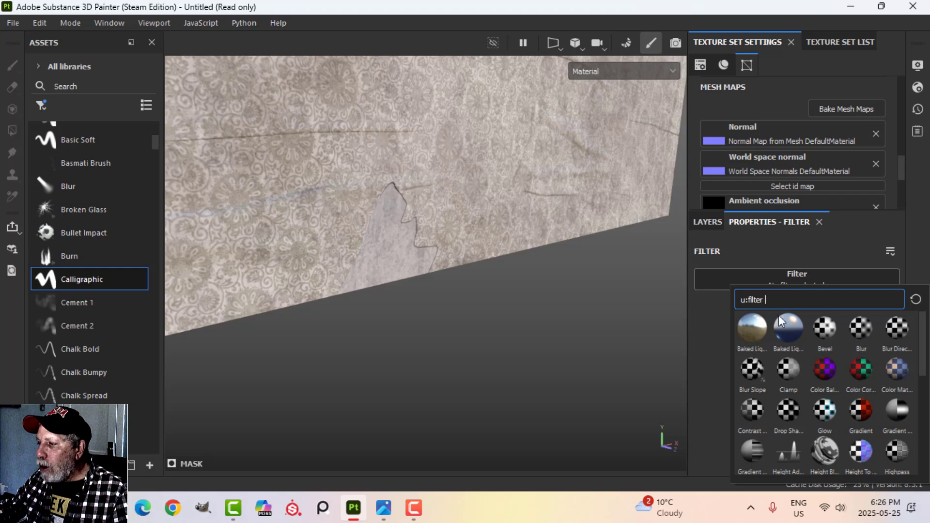
pyautogui.click(752, 369)
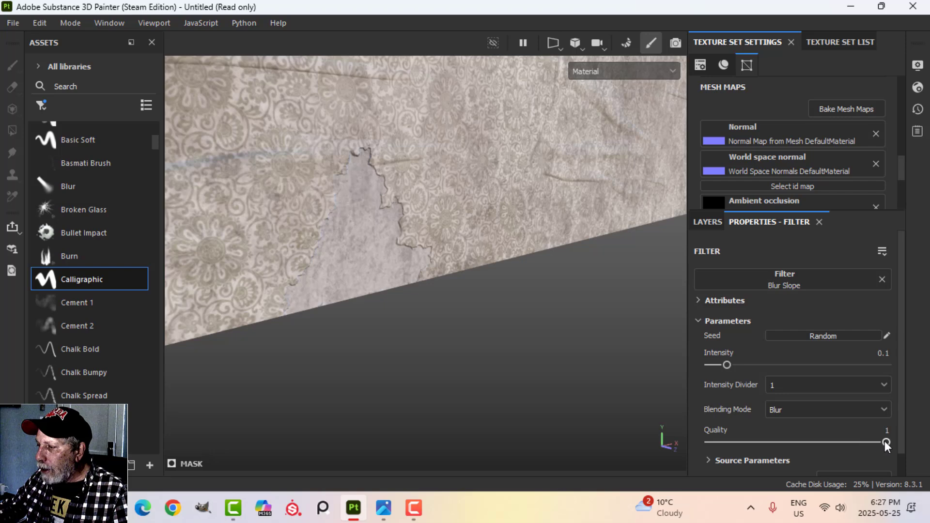
# Set the Blur Slope quality to 0.29, the intensity to 0.101 and the blending mode to Min
pyautogui.moveTo(884, 441); pyautogui.dragTo(806, 442)
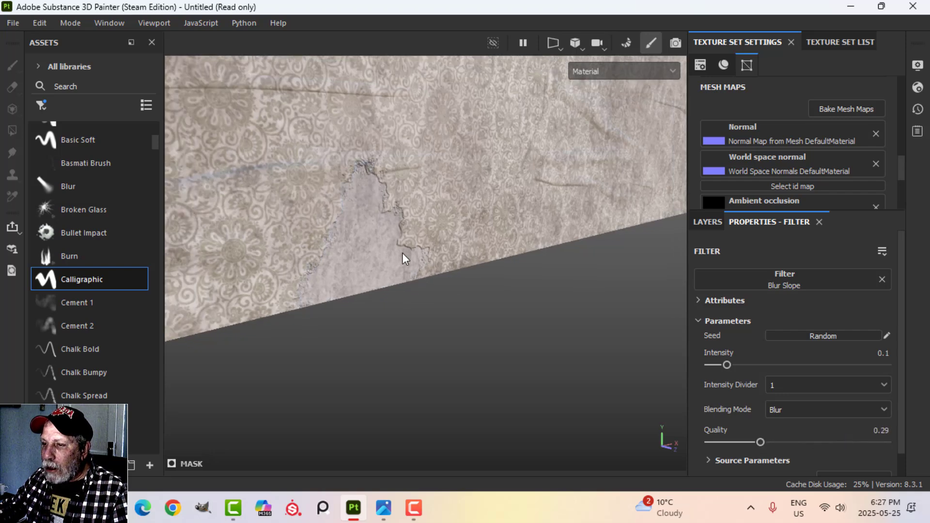
pyautogui.scroll(2, 402, 253)
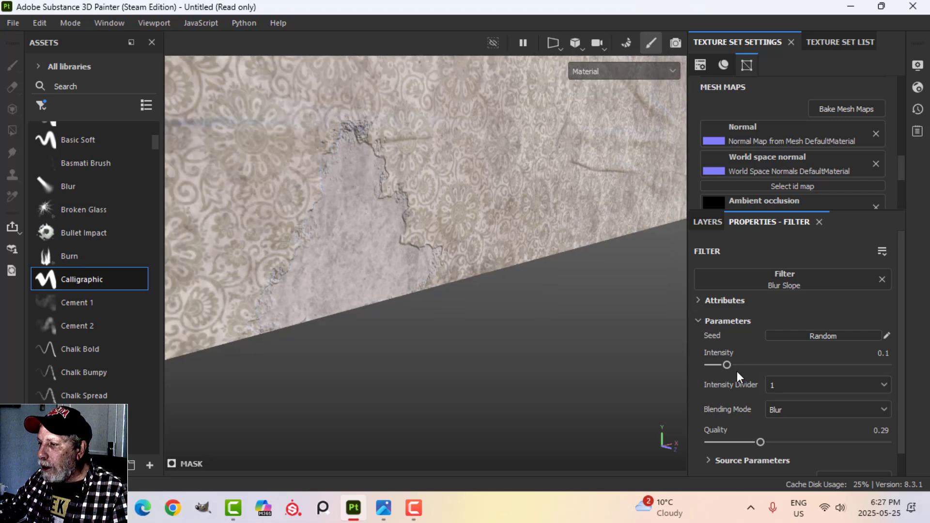
pyautogui.moveTo(731, 365); pyautogui.dragTo(727, 365)
pyautogui.click(787, 410)
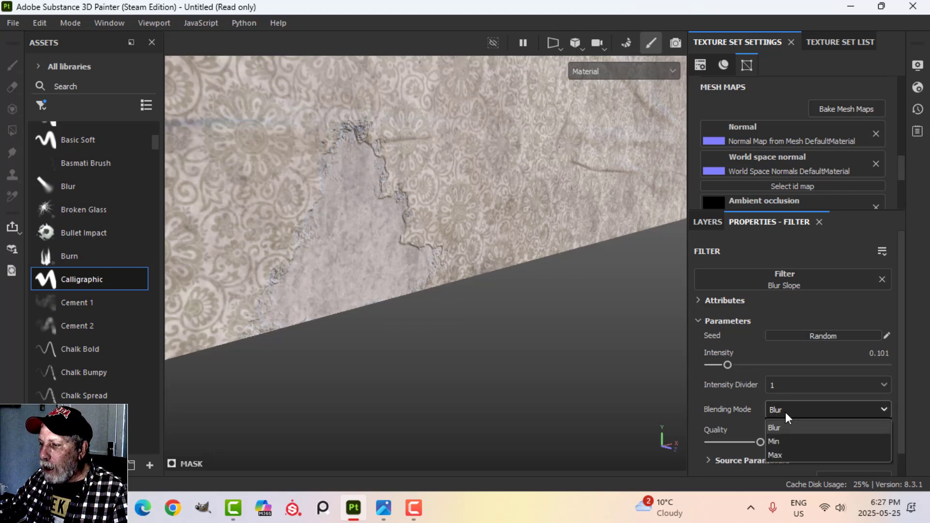
pyautogui.click(779, 440)
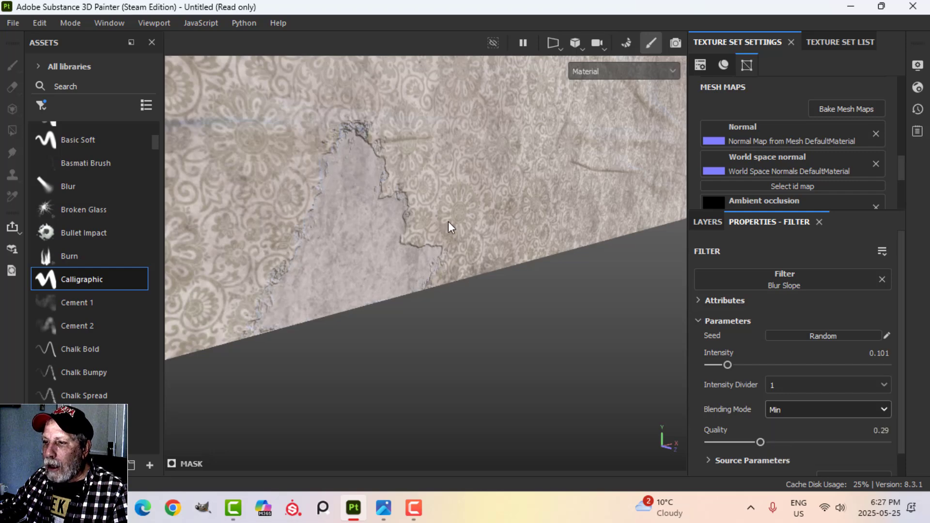
# Examine the roughened edge of the wallpaper tear from several distances and angles
pyautogui.keyDown('alt'); pyautogui.moveTo(449, 221); pyautogui.dragTo(409, 220); pyautogui.keyUp('alt')
pyautogui.scroll(3, 395, 225)
pyautogui.scroll(-3, 396, 228)
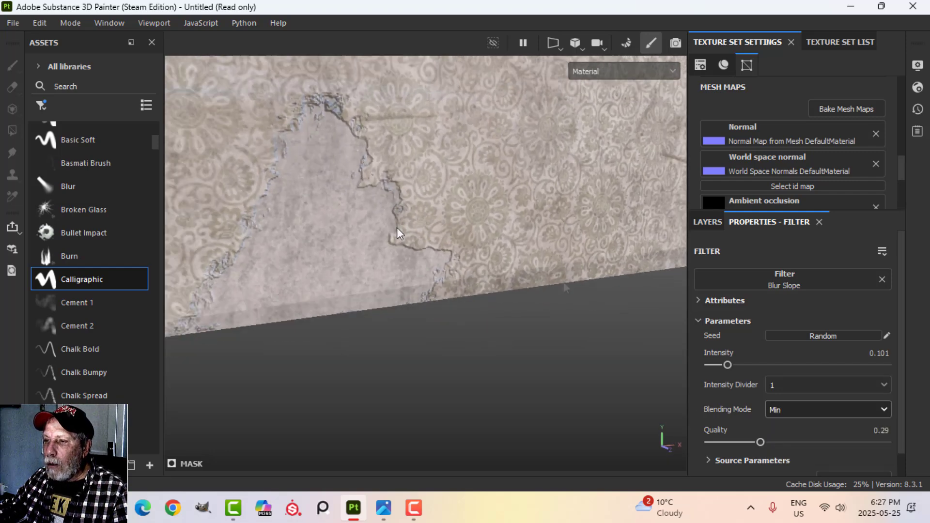
pyautogui.keyDown('alt'); pyautogui.moveTo(396, 227); pyautogui.dragTo(465, 240, button='middle'); pyautogui.keyUp('alt')
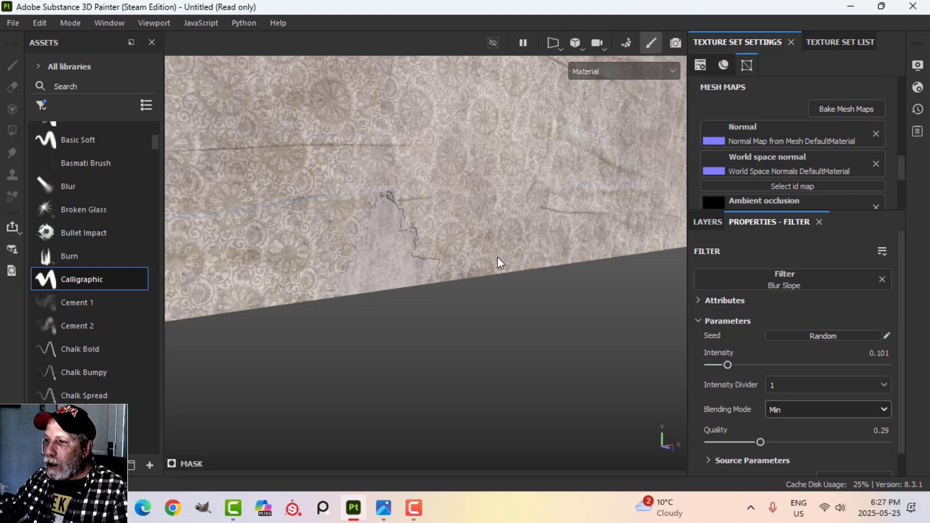
pyautogui.keyDown('alt'); pyautogui.moveTo(498, 257); pyautogui.dragTo(448, 263); pyautogui.keyUp('alt')
pyautogui.scroll(3, 454, 263)
pyautogui.keyDown('alt'); pyautogui.moveTo(448, 262); pyautogui.dragTo(491, 262, button='middle'); pyautogui.keyUp('alt')
pyautogui.moveTo(526, 242)
pyautogui.keyDown('alt'); pyautogui.mouseDown(button='right')
pyautogui.moveTo(507, 248)
pyautogui.moveTo(529, 246)
pyautogui.mouseUp(button='right'); pyautogui.keyUp('alt')
pyautogui.scroll(2, 507, 257)
pyautogui.scroll(-2, 507, 258)
pyautogui.keyDown('alt'); pyautogui.moveTo(506, 257); pyautogui.dragTo(534, 260, button='middle'); pyautogui.keyUp('alt')
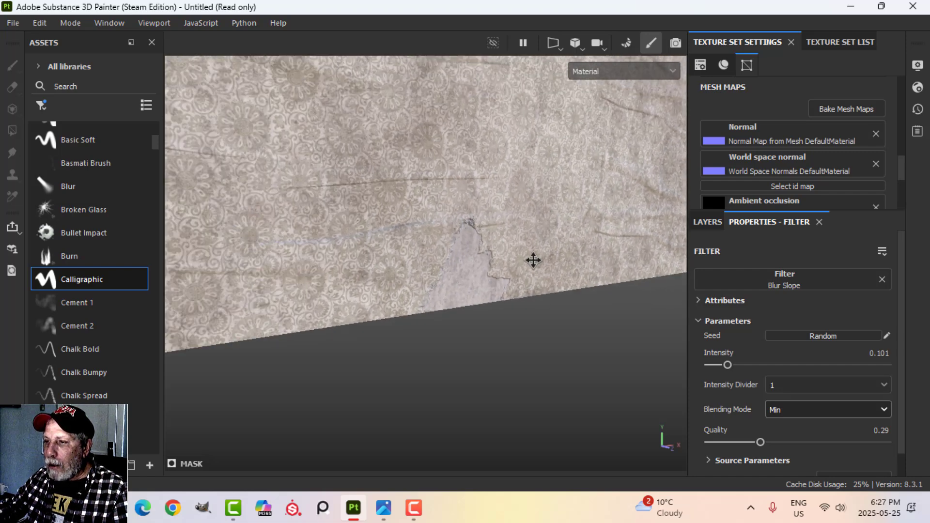
pyautogui.keyDown('alt'); pyautogui.moveTo(387, 245); pyautogui.dragTo(426, 237); pyautogui.keyUp('alt')
pyautogui.scroll(2, 426, 252)
pyautogui.scroll(-4, 426, 253)
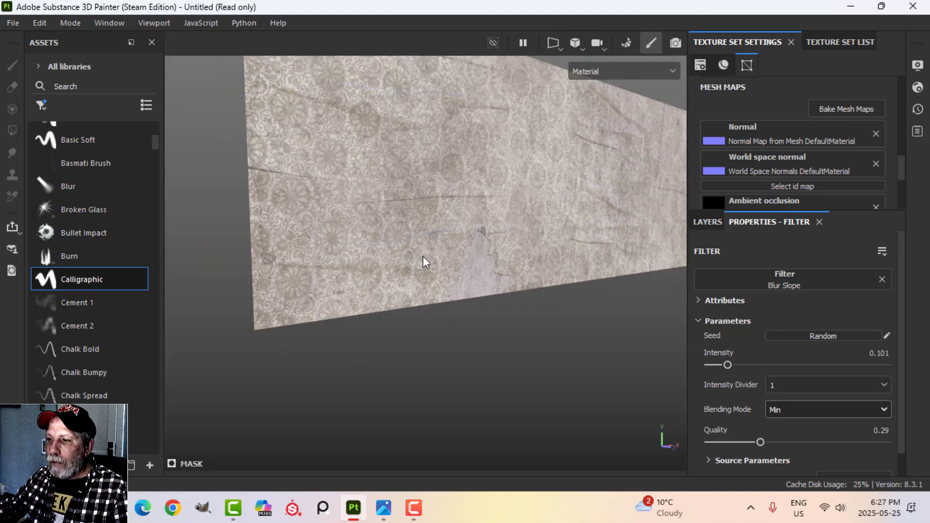
# Reselect the WALLPAPER group's mask and choose the Artistic Hairy Paint brush
pyautogui.keyDown('alt'); pyautogui.moveTo(423, 257); pyautogui.dragTo(406, 220, button='middle'); pyautogui.keyUp('alt')
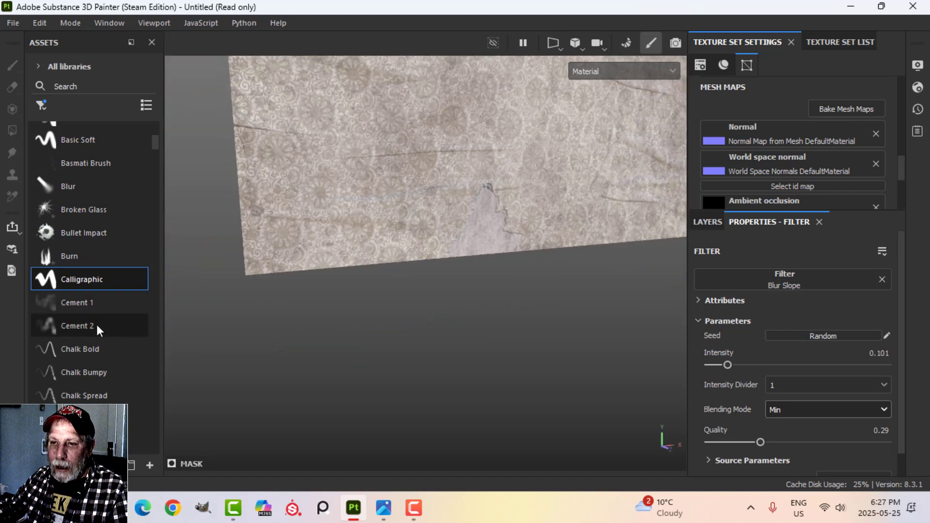
pyautogui.scroll(2, 116, 263)
pyautogui.scroll(5, 116, 259)
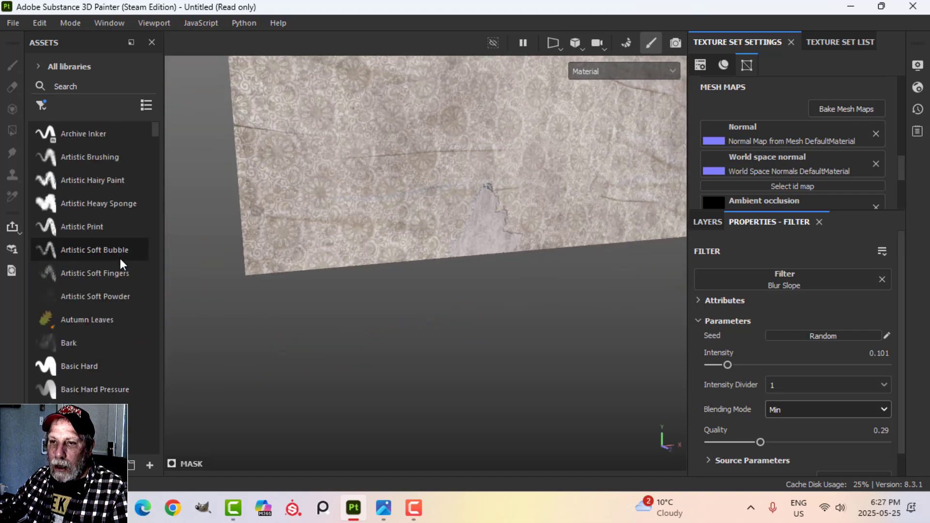
pyautogui.click(88, 181)
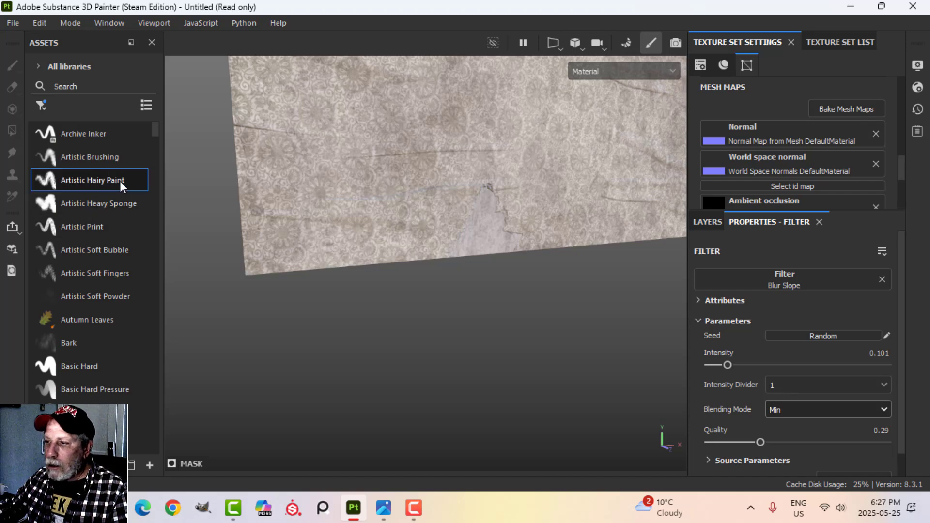
pyautogui.click(707, 222)
pyautogui.click(751, 369)
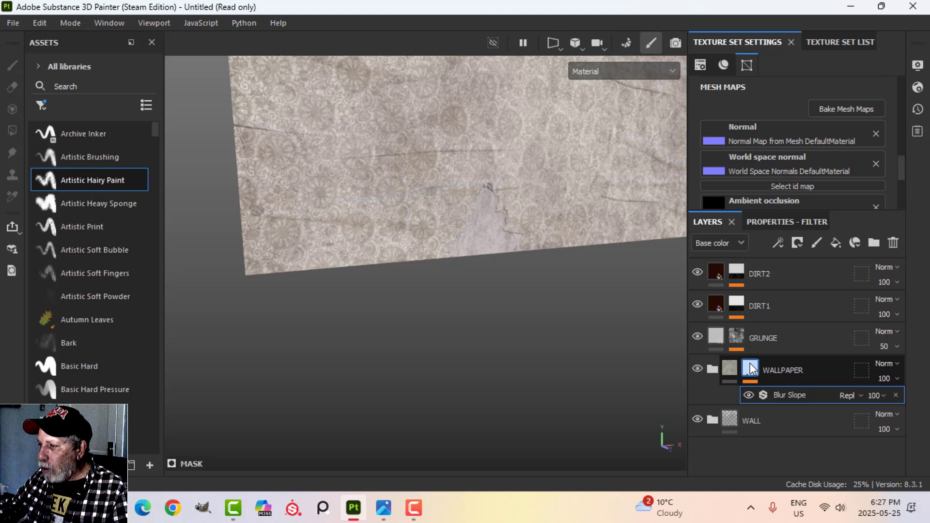
pyautogui.click(107, 182)
# Mask out two more wallpaper patches, one at the wall's lower edge beside the first tear and one above it mid-wall
pyautogui.moveTo(345, 260)
pyautogui.mouseDown()
pyautogui.moveTo(350, 246)
pyautogui.moveTo(355, 255)
pyautogui.mouseUp()
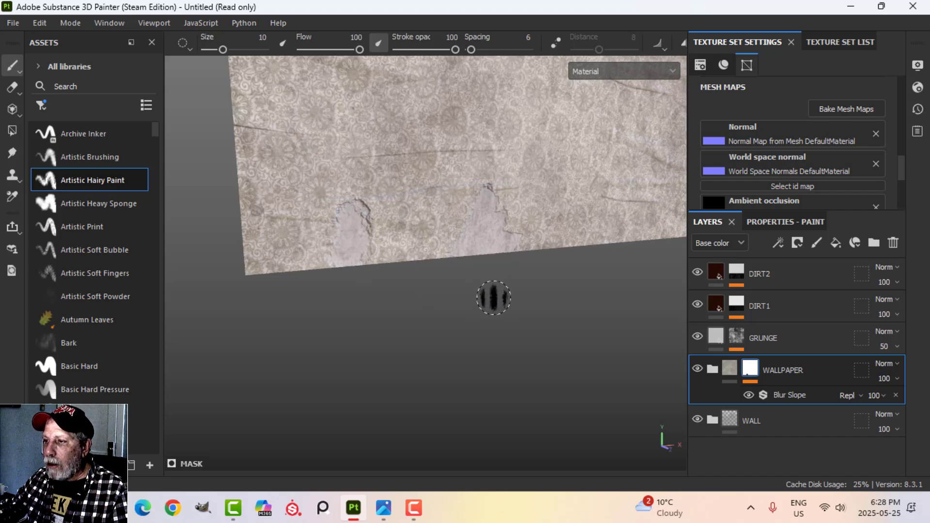
pyautogui.moveTo(536, 296)
pyautogui.keyDown('alt'); pyautogui.mouseDown(button='middle')
pyautogui.moveTo(431, 312)
pyautogui.moveTo(479, 359)
pyautogui.mouseUp(button='middle'); pyautogui.keyUp('alt')
pyautogui.moveTo(355, 175)
pyautogui.mouseDown()
pyautogui.moveTo(376, 173)
pyautogui.moveTo(356, 154)
pyautogui.moveTo(361, 160)
pyautogui.mouseUp()
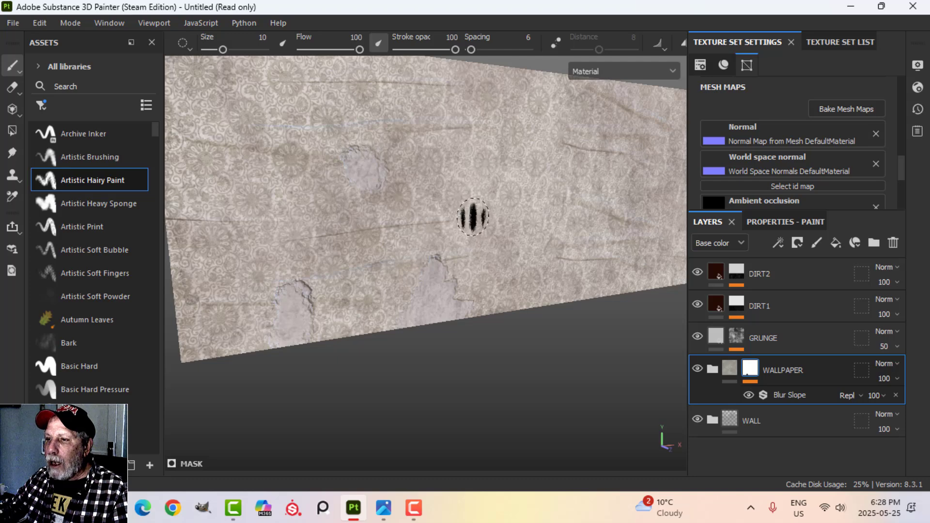
pyautogui.scroll(2, 478, 215)
pyautogui.scroll(-3, 484, 212)
pyautogui.keyDown('alt'); pyautogui.moveTo(484, 211); pyautogui.dragTo(446, 253); pyautogui.keyUp('alt')
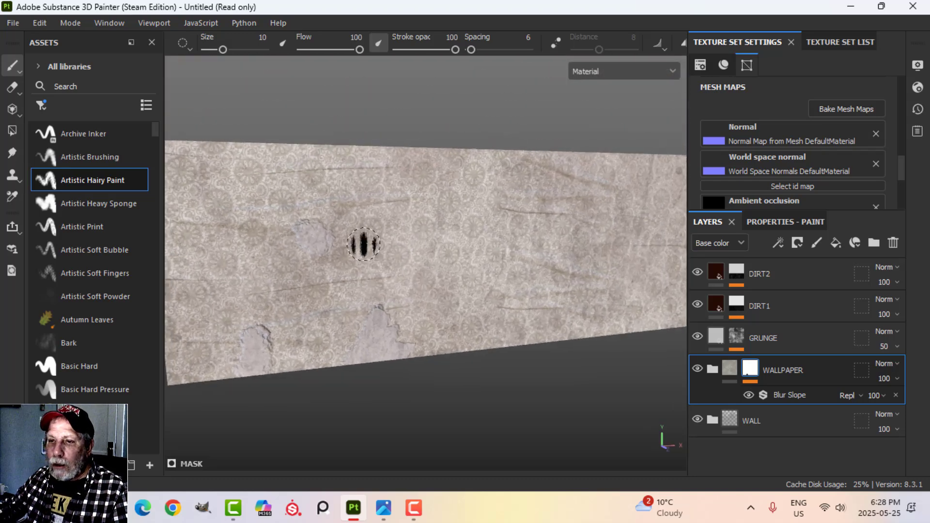
# With the Chalk Strong brush, mask out wallpaper patches at the wall's upper edge and farther along its lower edge
pyautogui.click(94, 228)
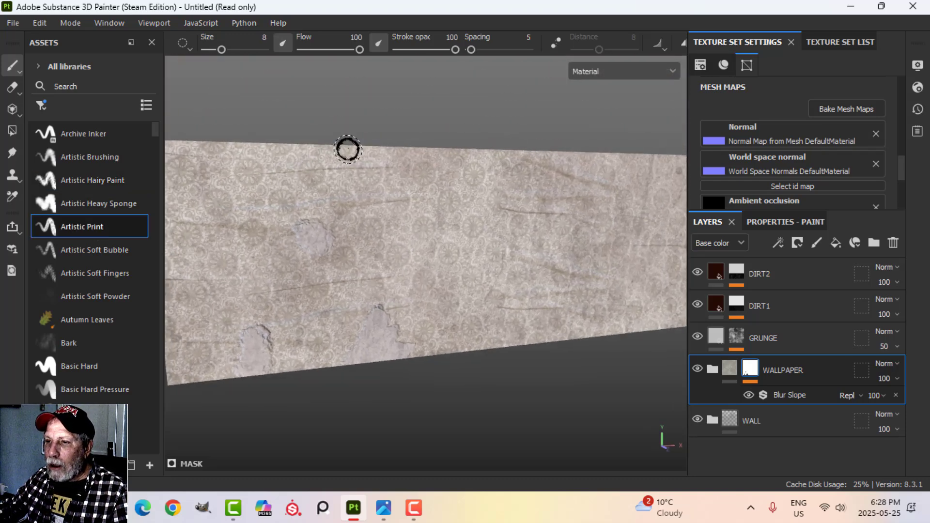
pyautogui.scroll(-3, 92, 373)
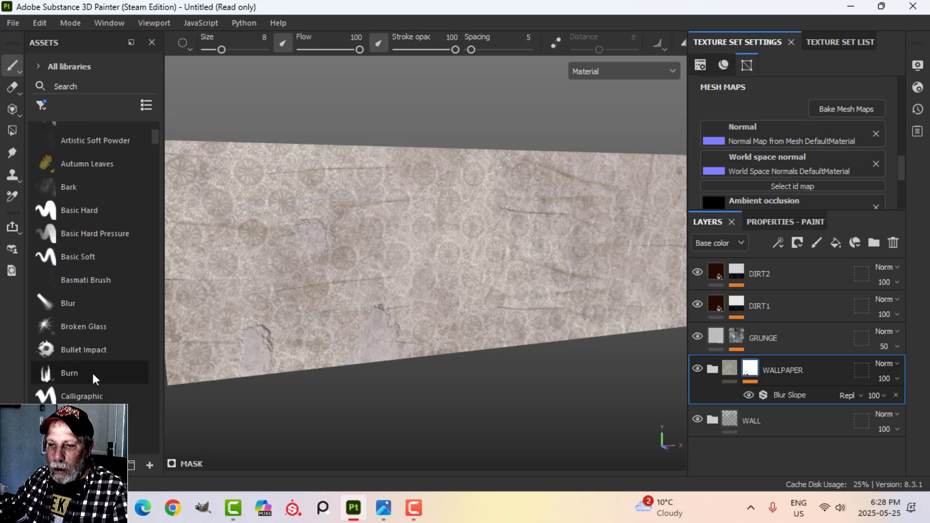
pyautogui.scroll(-3, 92, 373)
pyautogui.click(88, 378)
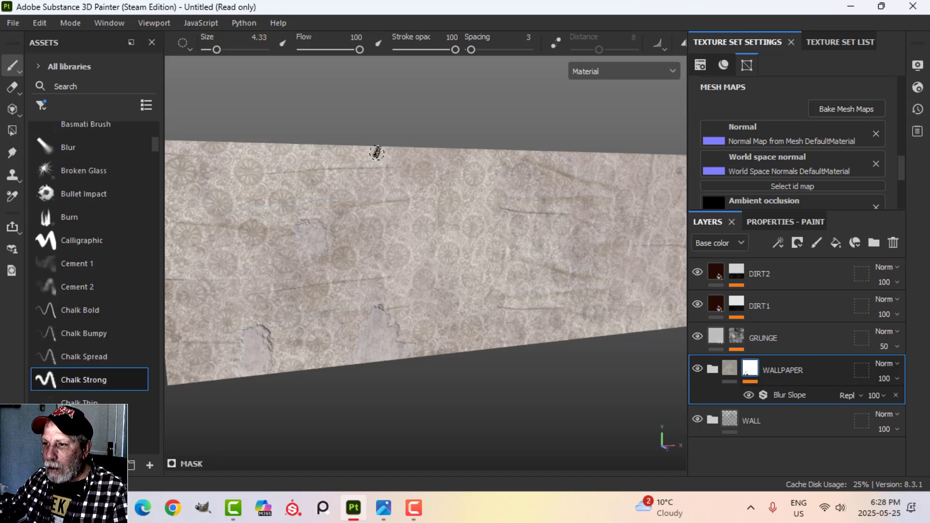
pyautogui.moveTo(365, 147)
pyautogui.mouseDown()
pyautogui.moveTo(402, 160)
pyautogui.moveTo(416, 154)
pyautogui.moveTo(390, 148)
pyautogui.moveTo(408, 179)
pyautogui.moveTo(428, 186)
pyautogui.moveTo(425, 174)
pyautogui.mouseUp()
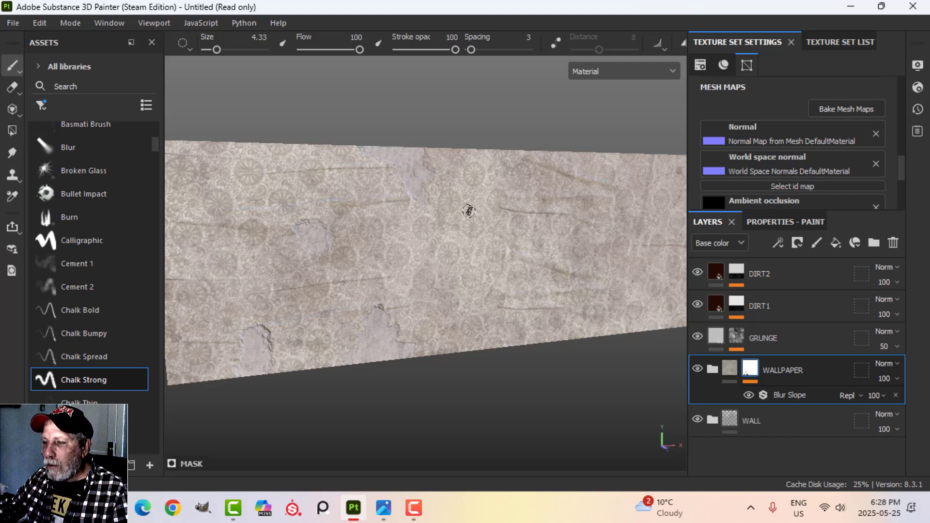
pyautogui.scroll(2, 468, 211)
pyautogui.scroll(-3, 467, 214)
pyautogui.keyDown('alt'); pyautogui.moveTo(507, 253); pyautogui.dragTo(394, 222, button='middle'); pyautogui.keyUp('alt')
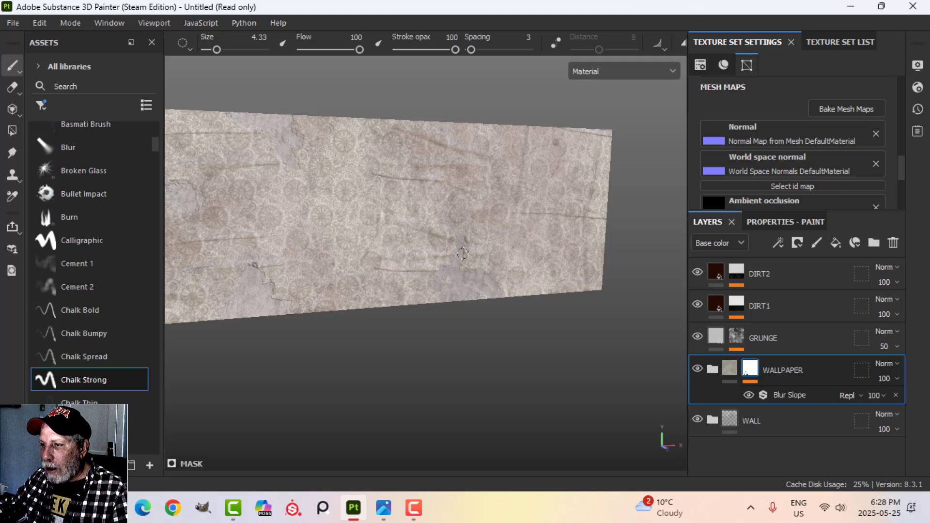
# With the Chalk Strong brush, extend the farther lower-edge wallpaper patch upward on the mask and check the whole wall
pyautogui.moveTo(469, 255)
pyautogui.mouseDown()
pyautogui.moveTo(451, 284)
pyautogui.moveTo(429, 267)
pyautogui.moveTo(522, 257)
pyautogui.moveTo(494, 274)
pyautogui.moveTo(504, 264)
pyautogui.moveTo(465, 264)
pyautogui.moveTo(482, 270)
pyautogui.moveTo(452, 243)
pyautogui.moveTo(411, 265)
pyautogui.moveTo(381, 206)
pyautogui.mouseUp()
pyautogui.scroll(3, 477, 275)
pyautogui.scroll(-3, 472, 281)
pyautogui.scroll(2, 474, 261)
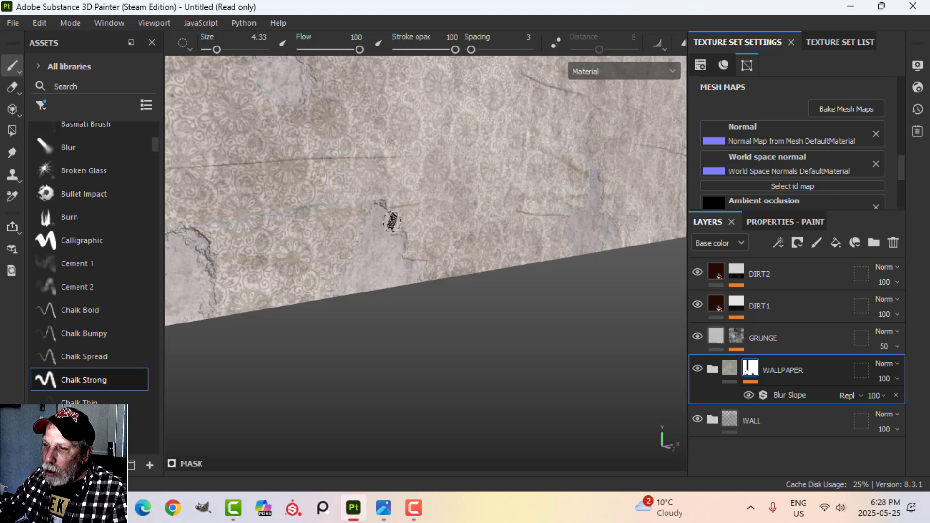
pyautogui.scroll(-3, 443, 259)
pyautogui.scroll(-2, 449, 261)
pyautogui.keyDown('alt'); pyautogui.moveTo(473, 219); pyautogui.dragTo(484, 233, button='middle'); pyautogui.keyUp('alt')
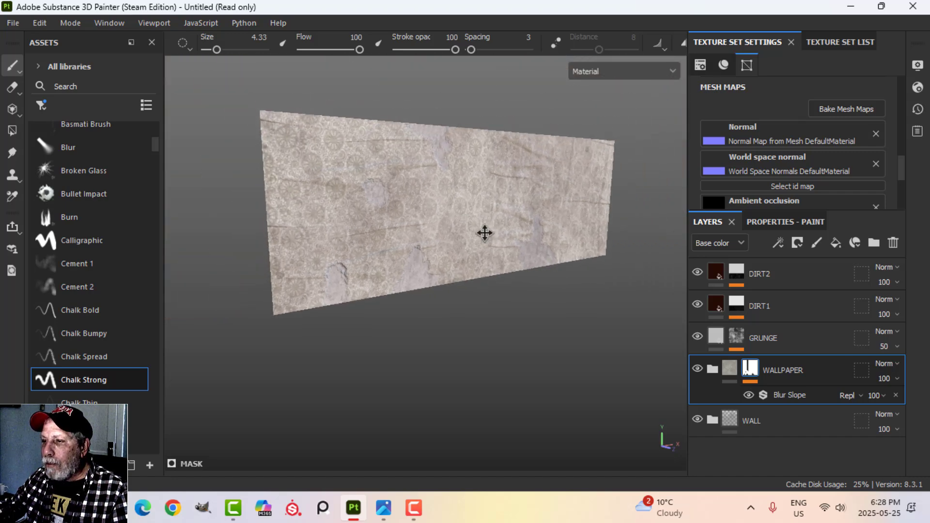
pyautogui.keyDown('alt'); pyautogui.moveTo(484, 234); pyautogui.dragTo(474, 233); pyautogui.keyUp('alt')
pyautogui.keyDown('alt'); pyautogui.moveTo(501, 245); pyautogui.dragTo(486, 245, button='middle'); pyautogui.keyUp('alt')
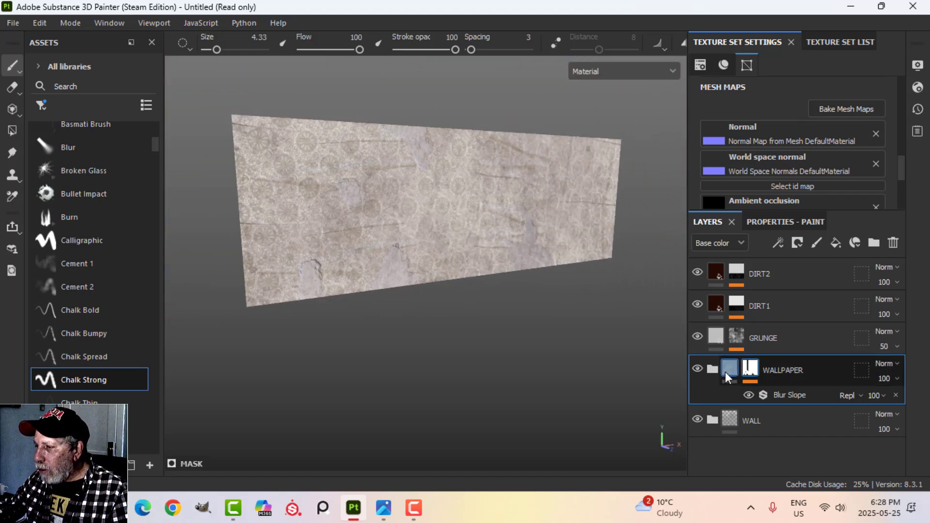
# Add a paint effect to the black mask of the Edges layer inside the WALL group
pyautogui.click(712, 419)
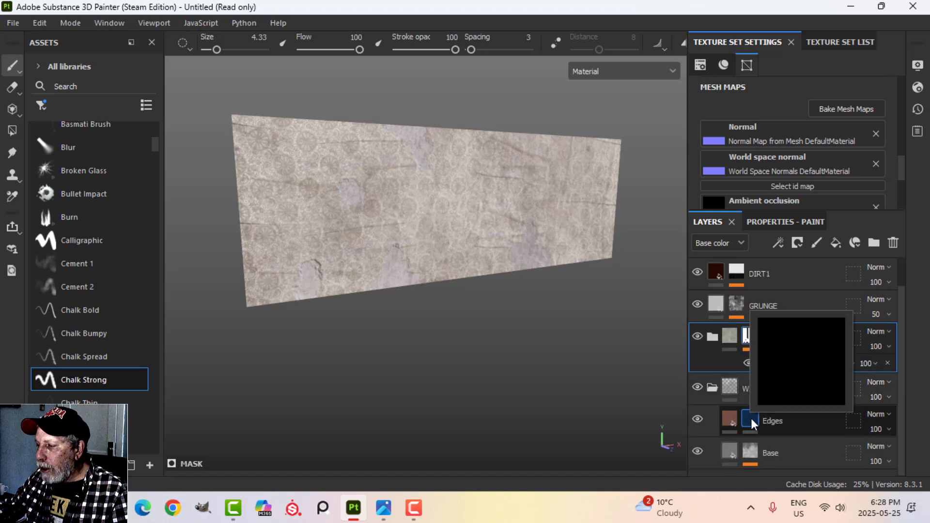
pyautogui.click(750, 418)
pyautogui.click(779, 242)
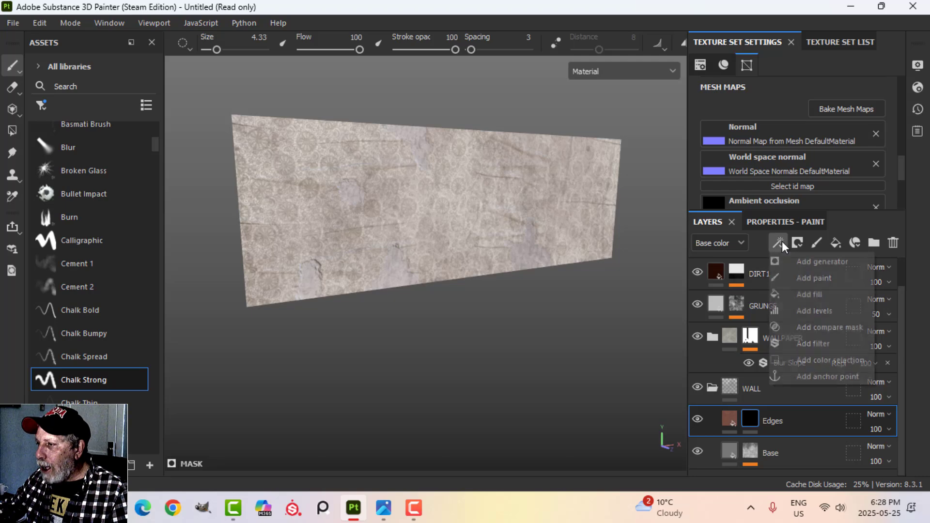
pyautogui.click(809, 278)
pyautogui.scroll(5, 422, 288)
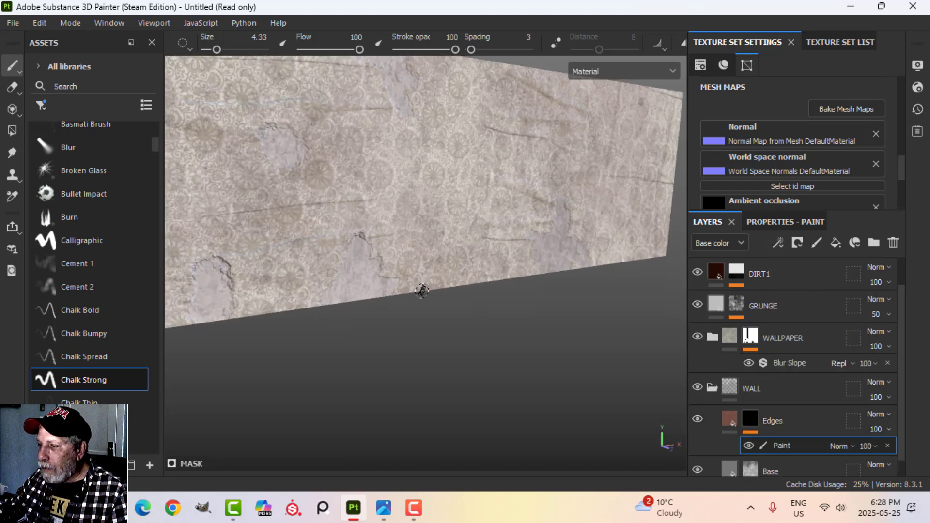
pyautogui.scroll(1, 426, 305)
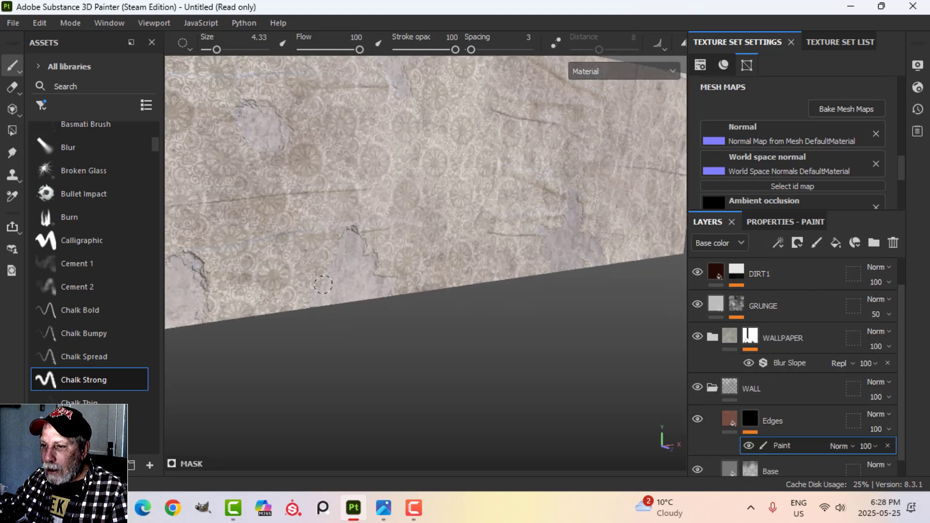
pyautogui.moveTo(323, 284)
pyautogui.mouseDown()
pyautogui.moveTo(317, 298)
pyautogui.moveTo(330, 286)
pyautogui.mouseUp()
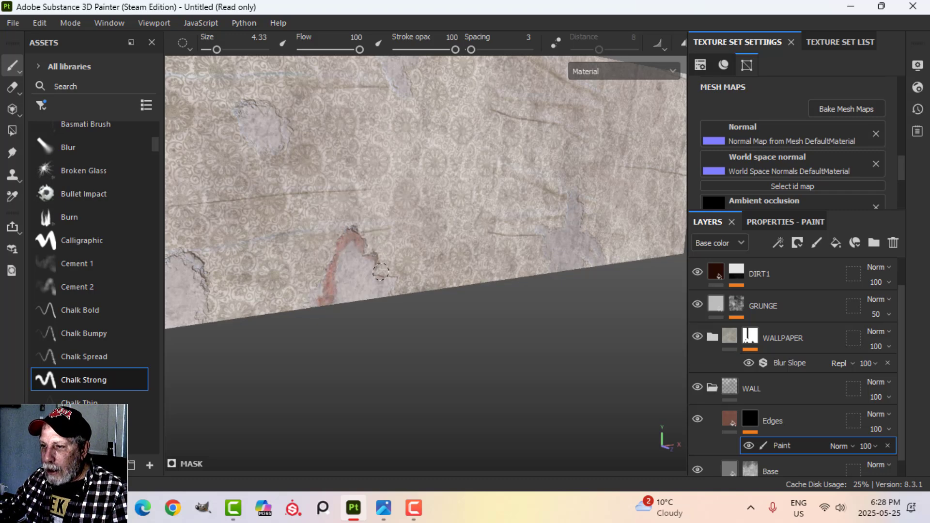
pyautogui.scroll(-1, 416, 322)
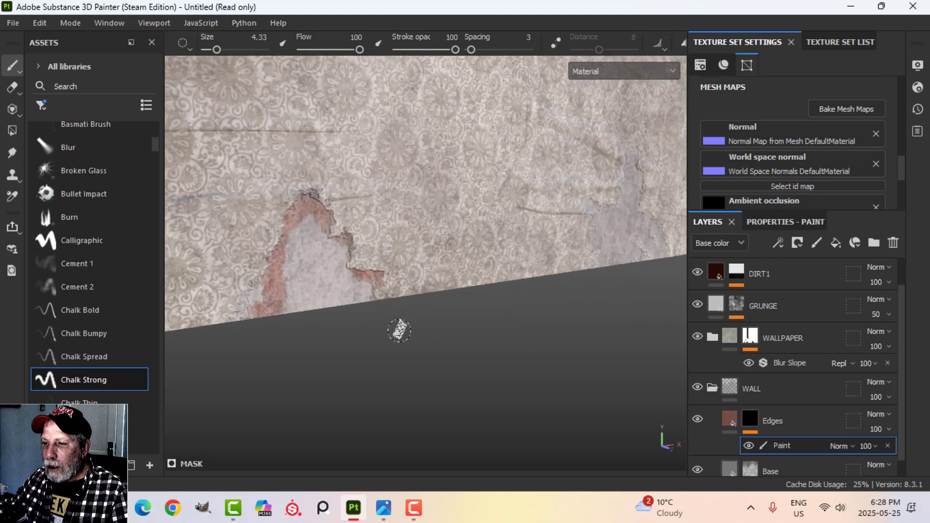
pyautogui.scroll(-1, 365, 328)
pyautogui.hotkey('ctrl', 'z')
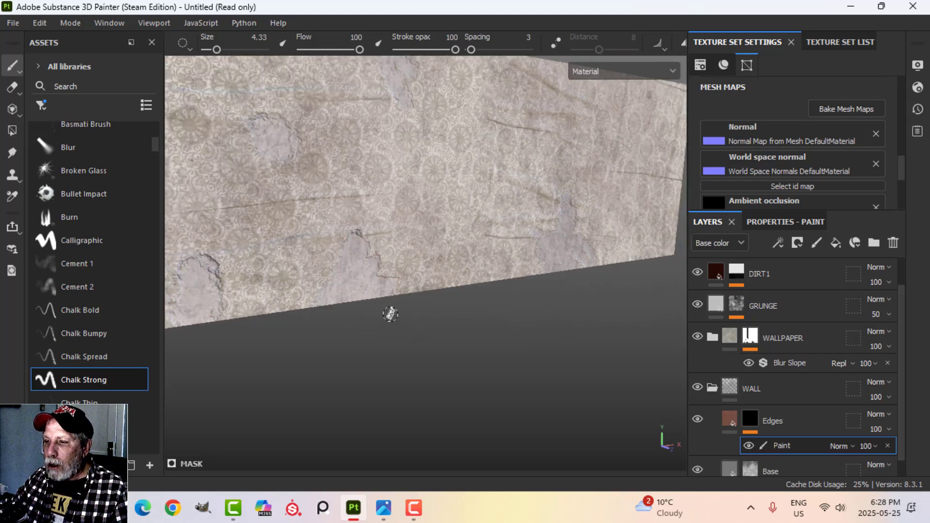
# With the brush at size 2.69 and flow 82, paint the Edges mask along the borders of the two neighbouring lower tears
pyautogui.scroll(1, 386, 314)
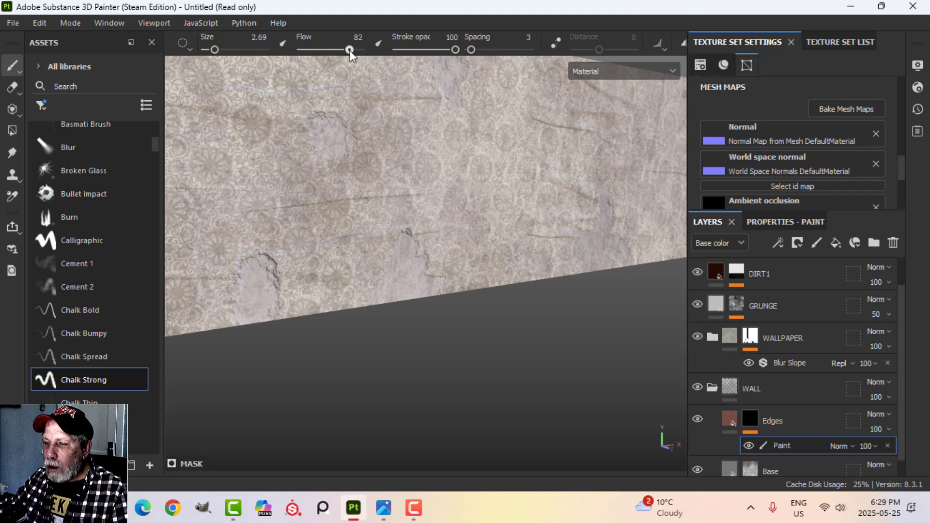
pyautogui.scroll(2, 421, 329)
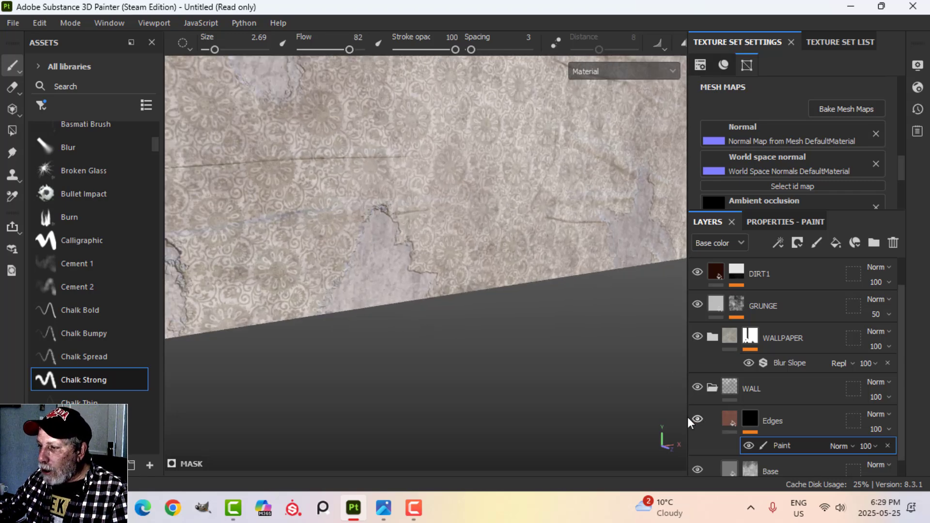
pyautogui.moveTo(328, 309); pyautogui.dragTo(335, 293)
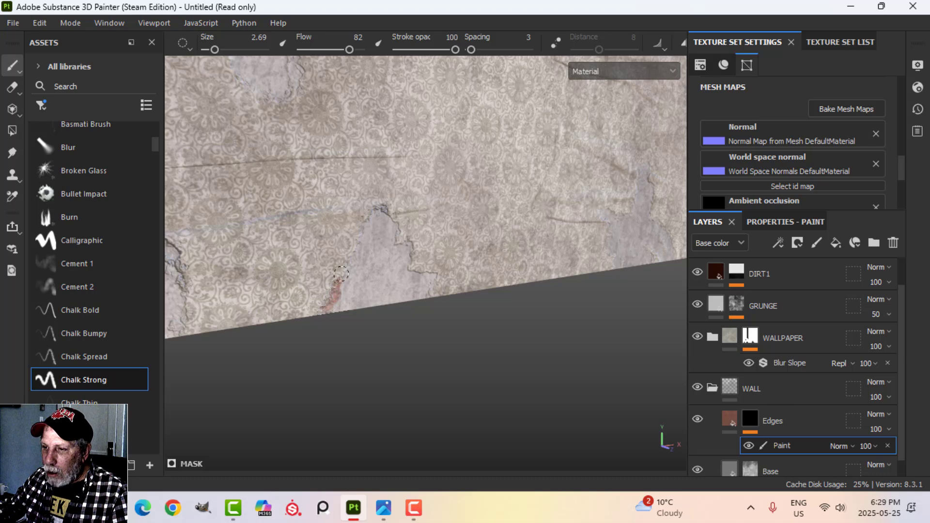
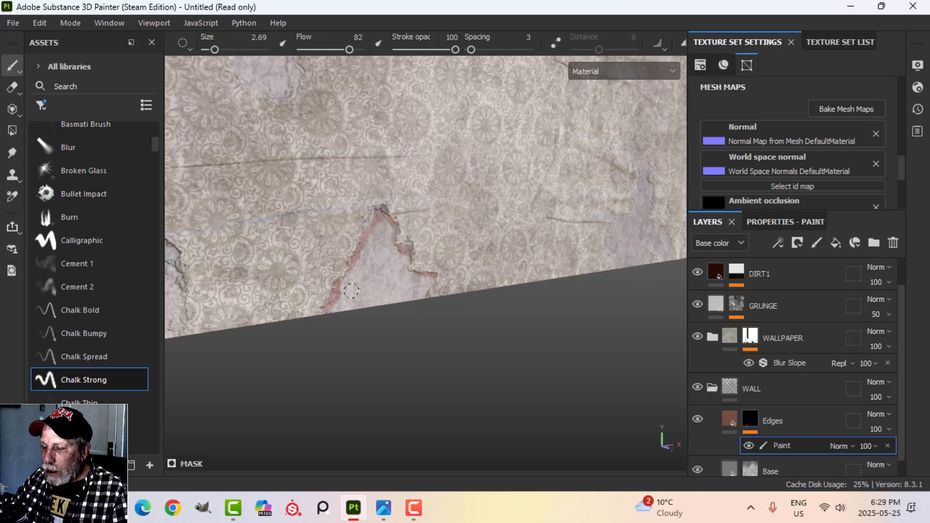
pyautogui.keyDown('alt'); pyautogui.moveTo(396, 337); pyautogui.dragTo(565, 320, button='middle'); pyautogui.keyUp('alt')
pyautogui.scroll(2, 562, 319)
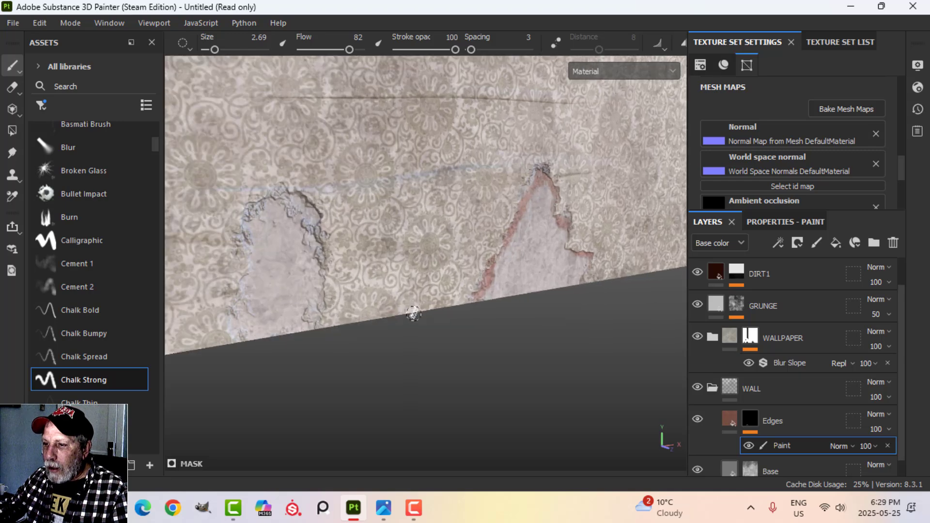
pyautogui.moveTo(314, 310)
pyautogui.mouseDown()
pyautogui.moveTo(318, 257)
pyautogui.moveTo(306, 213)
pyautogui.moveTo(257, 219)
pyautogui.moveTo(240, 265)
pyautogui.moveTo(234, 334)
pyautogui.mouseUp()
pyautogui.scroll(1, 399, 380)
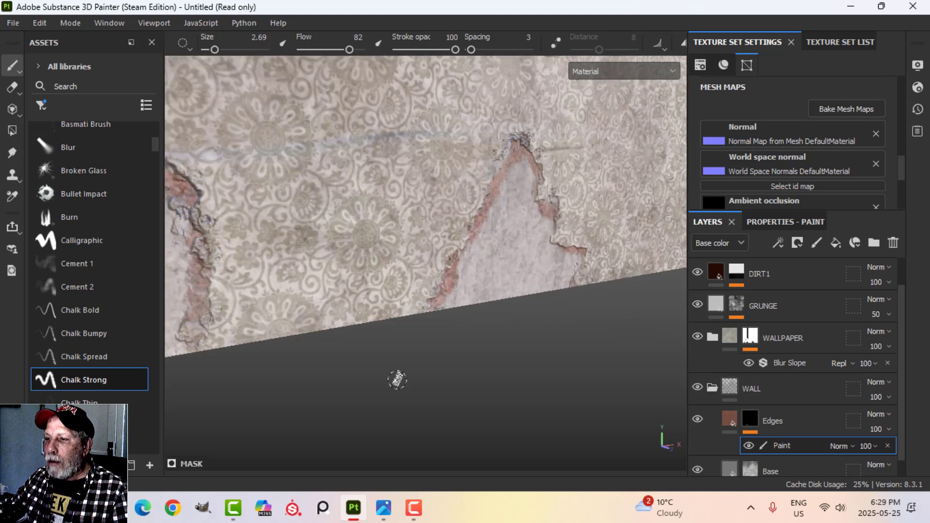
# Paint the Edges mask around the mid-wall hole and along the border of the tear at the wall's upper edge
pyautogui.scroll(-4, 399, 375)
pyautogui.keyDown('alt'); pyautogui.moveTo(431, 235); pyautogui.dragTo(432, 382, button='middle'); pyautogui.keyUp('alt')
pyautogui.scroll(3, 500, 332)
pyautogui.moveTo(504, 326)
pyautogui.keyDown('alt'); pyautogui.mouseDown()
pyautogui.moveTo(437, 330)
pyautogui.moveTo(440, 314)
pyautogui.mouseUp(); pyautogui.keyUp('alt')
pyautogui.scroll(2, 442, 263)
pyautogui.moveTo(434, 219)
pyautogui.mouseDown()
pyautogui.moveTo(425, 250)
pyautogui.moveTo(465, 270)
pyautogui.moveTo(494, 238)
pyautogui.moveTo(437, 207)
pyautogui.moveTo(437, 234)
pyautogui.mouseUp()
pyautogui.scroll(-3, 438, 207)
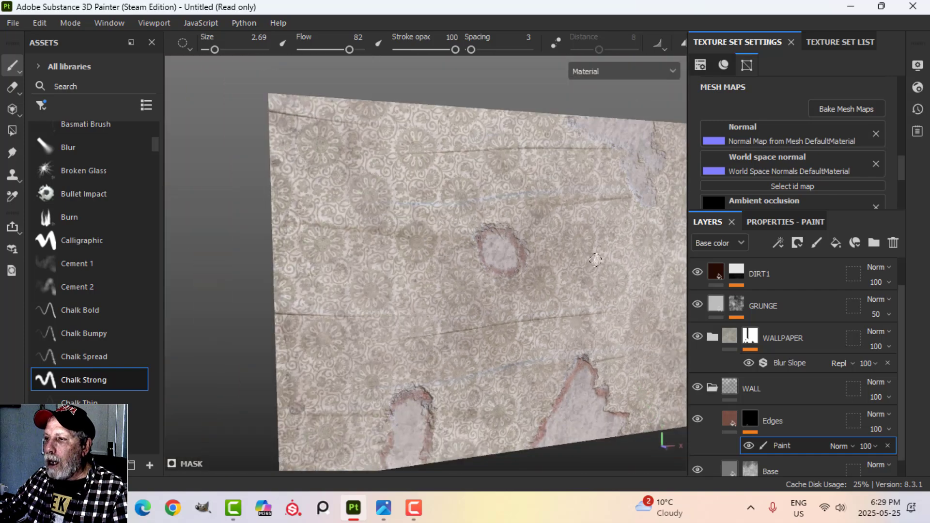
pyautogui.scroll(3, 438, 234)
pyautogui.moveTo(381, 152)
pyautogui.mouseDown()
pyautogui.moveTo(451, 196)
pyautogui.moveTo(477, 239)
pyautogui.moveTo(514, 263)
pyautogui.moveTo(502, 156)
pyautogui.mouseUp()
# Paint the Edges mask along the sides and peak of the farther lower tear, leaving its base along the wall's edge unpainted
pyautogui.moveTo(501, 156)
pyautogui.mouseDown(button='middle')
pyautogui.moveTo(398, 226)
pyautogui.moveTo(490, 292)
pyautogui.moveTo(417, 260)
pyautogui.moveTo(456, 321)
pyautogui.mouseUp(button='middle')
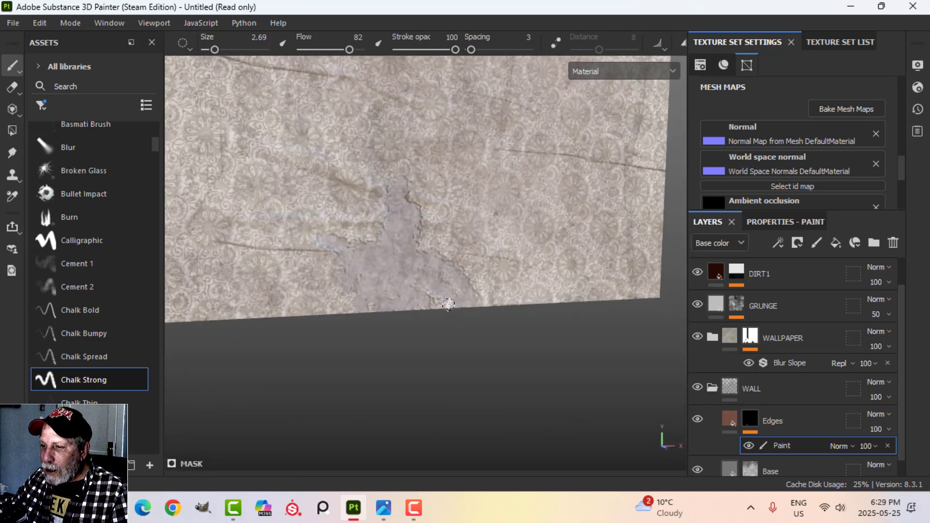
pyautogui.moveTo(434, 305); pyautogui.dragTo(370, 307)
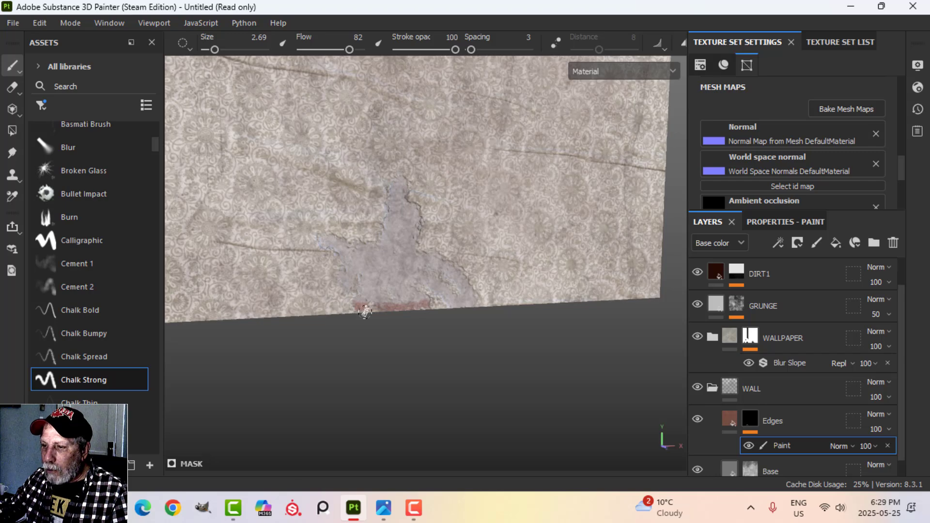
pyautogui.hotkey('ctrl', 'z')
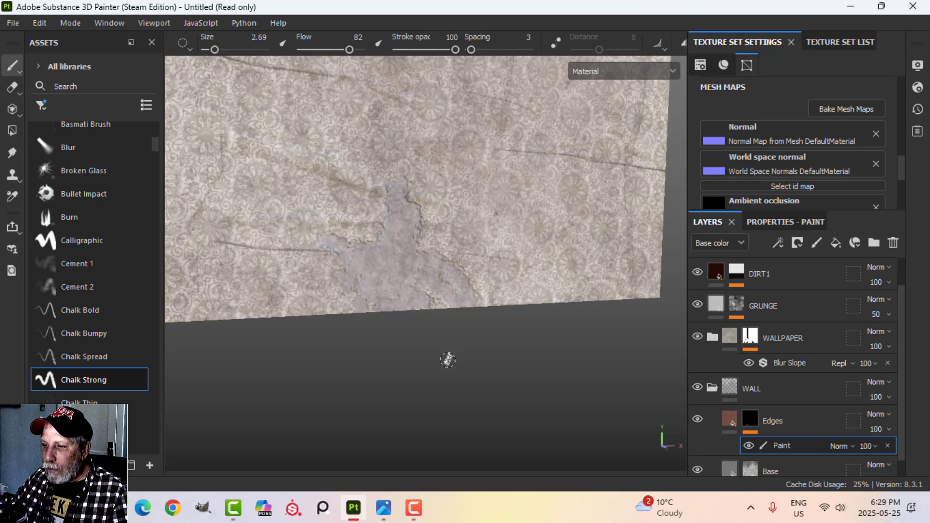
pyautogui.moveTo(356, 298)
pyautogui.mouseDown()
pyautogui.moveTo(341, 260)
pyautogui.moveTo(395, 185)
pyautogui.mouseUp()
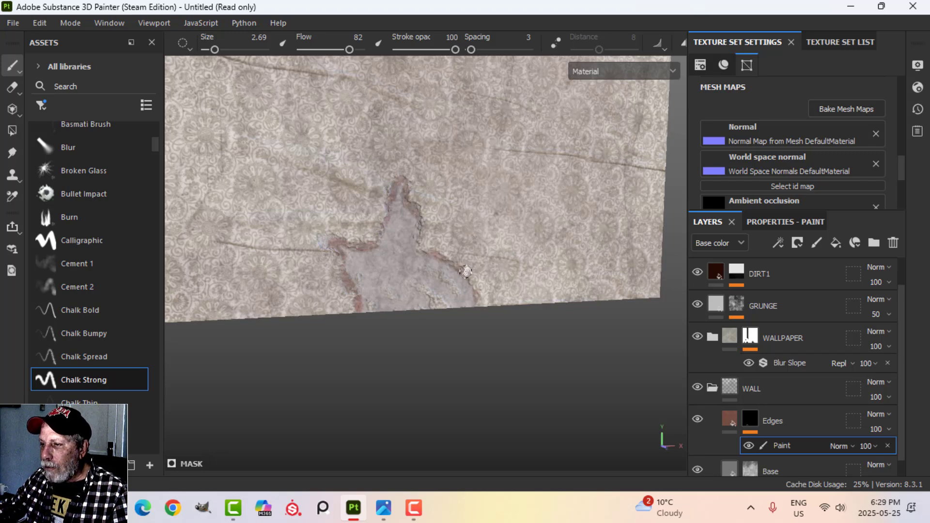
pyautogui.scroll(-5, 491, 329)
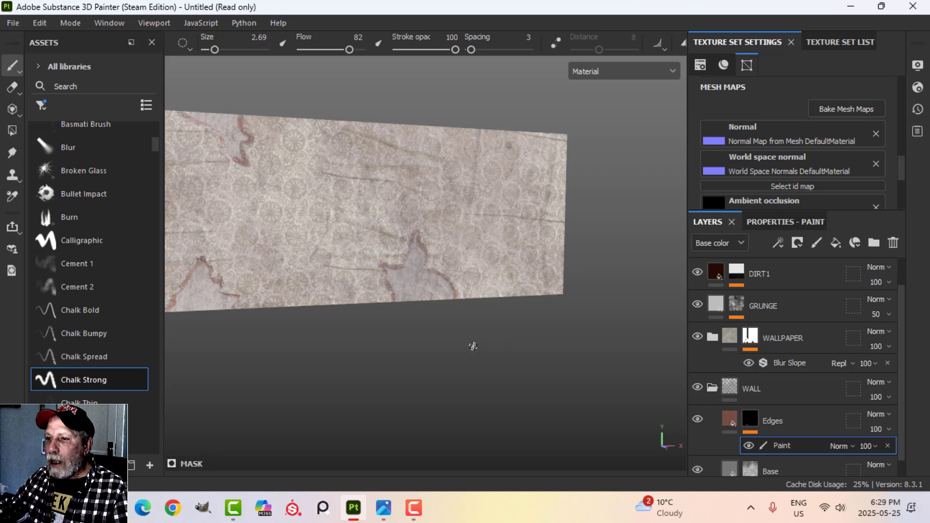
pyautogui.keyDown('alt'); pyautogui.moveTo(473, 346); pyautogui.dragTo(507, 339); pyautogui.keyUp('alt')
# Search the brushes for DIRT, choose the Dirt 1 brush and set its flow to 66
pyautogui.click(745, 427)
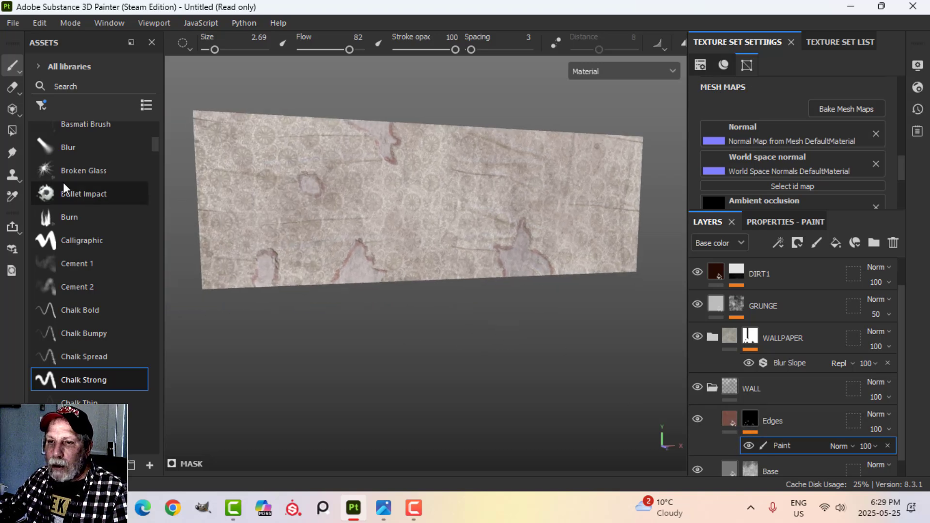
pyautogui.scroll(5, 62, 179)
pyautogui.click(106, 86)
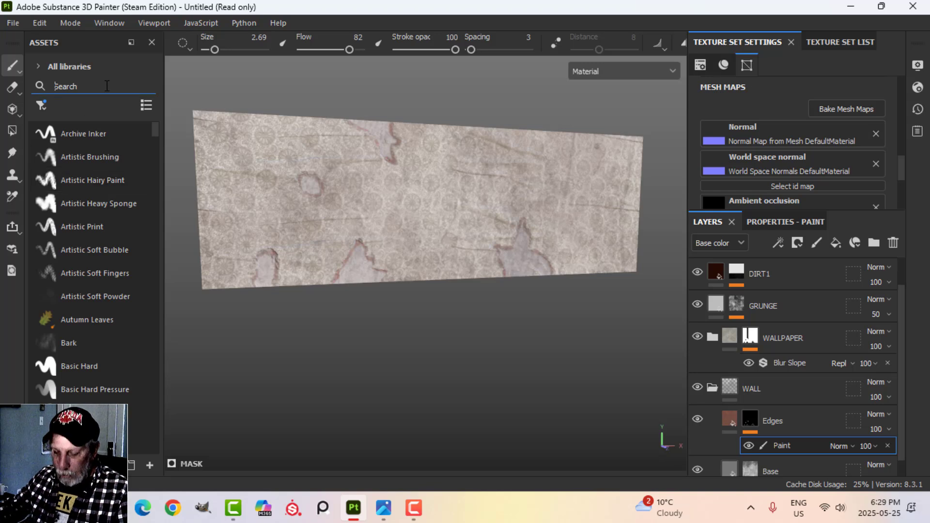
pyautogui.write('DIRT')
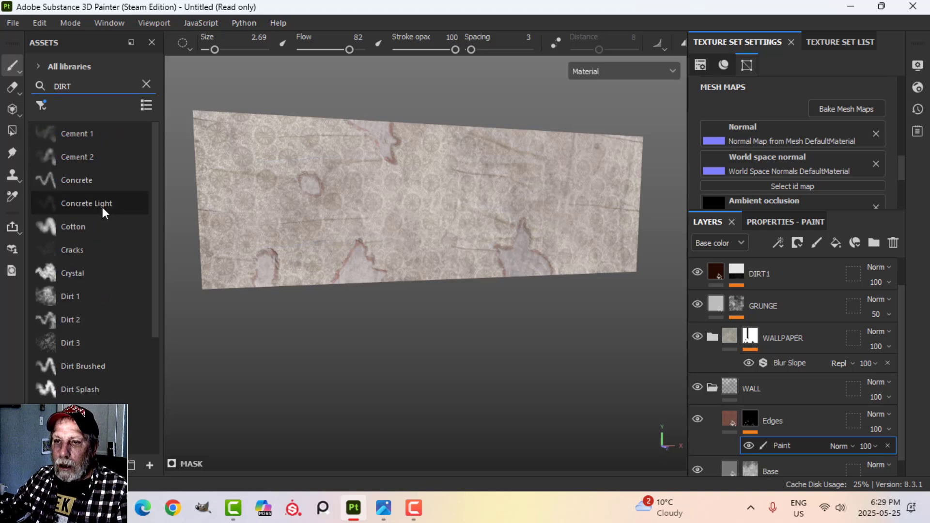
pyautogui.scroll(-2, 103, 207)
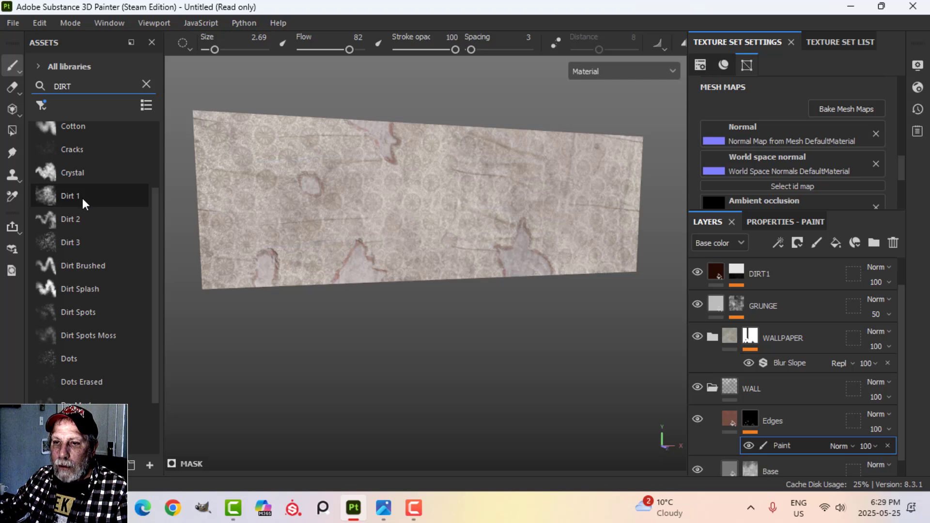
pyautogui.click(82, 196)
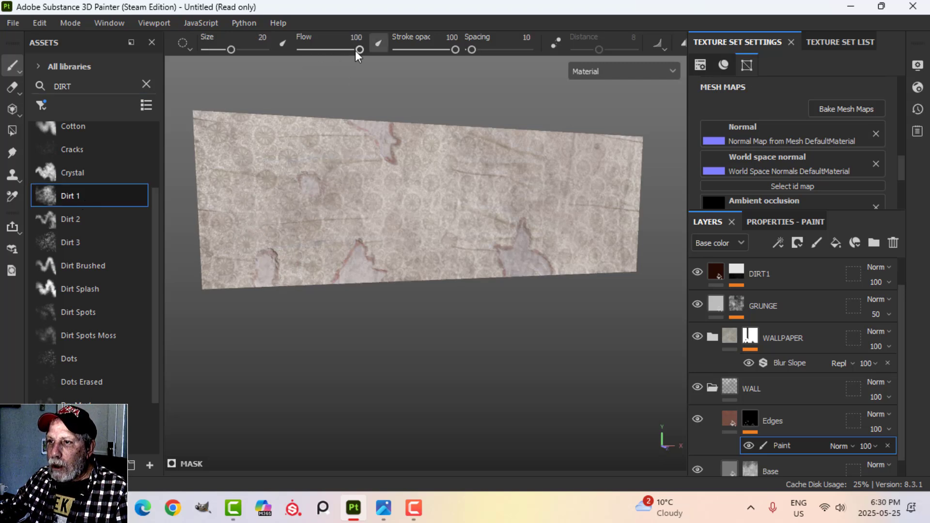
pyautogui.moveTo(359, 50); pyautogui.dragTo(340, 50)
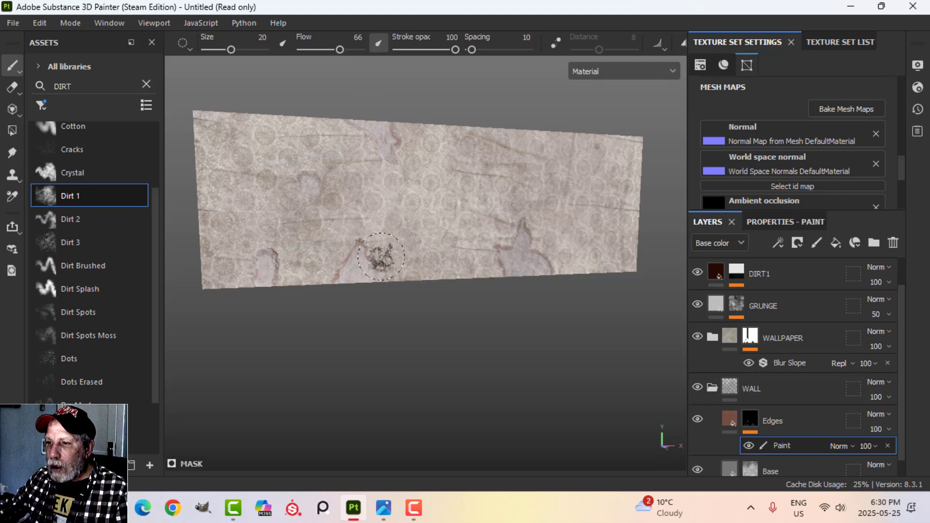
# Change the Rust Color of the Edges layer's Rust Coarse fill to a darker, less saturated brown
pyautogui.scroll(2, 533, 261)
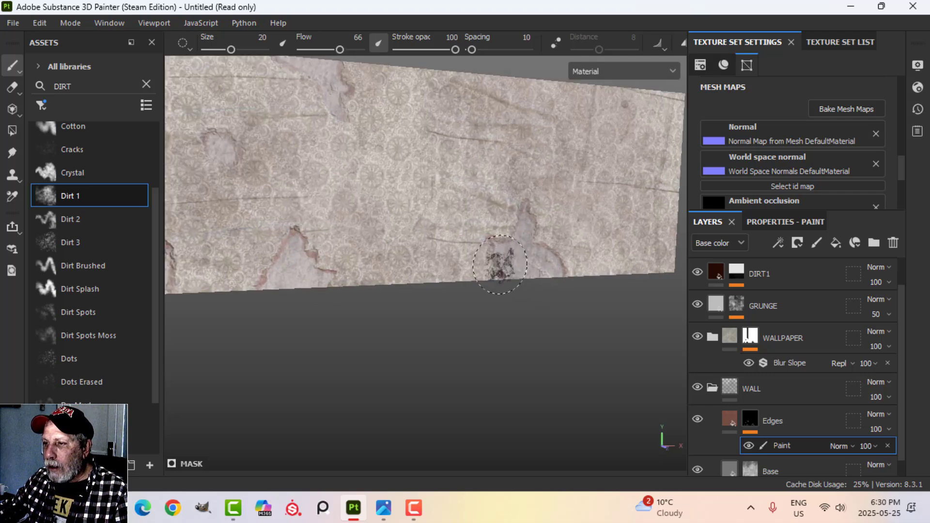
pyautogui.moveTo(468, 266)
pyautogui.mouseDown(button='middle')
pyautogui.moveTo(442, 191)
pyautogui.moveTo(416, 205)
pyautogui.moveTo(475, 188)
pyautogui.mouseUp(button='middle')
pyautogui.scroll(3, 475, 188)
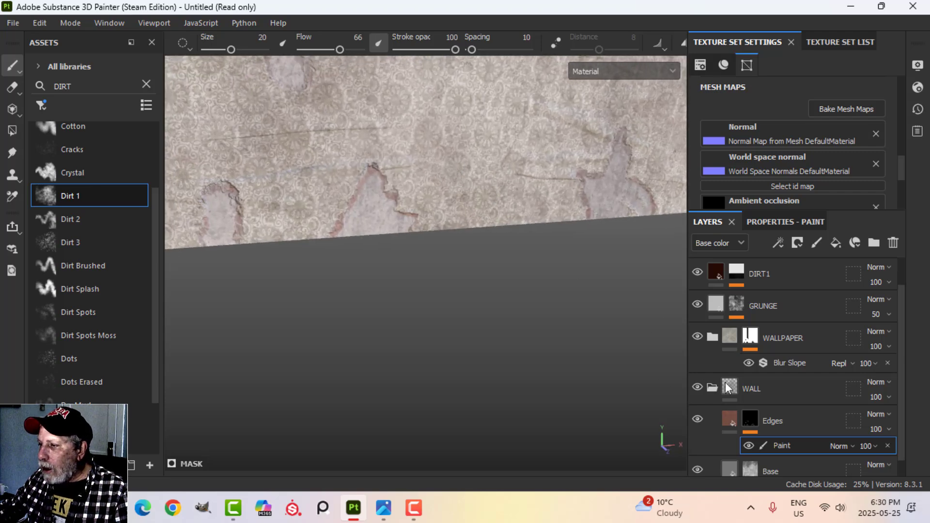
pyautogui.click(731, 415)
pyautogui.click(773, 222)
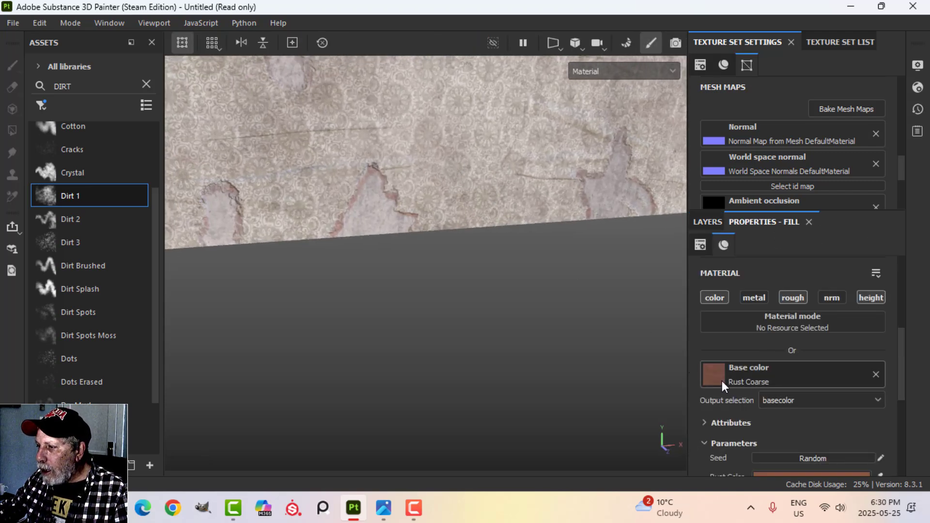
pyautogui.scroll(-2, 784, 428)
pyautogui.click(793, 396)
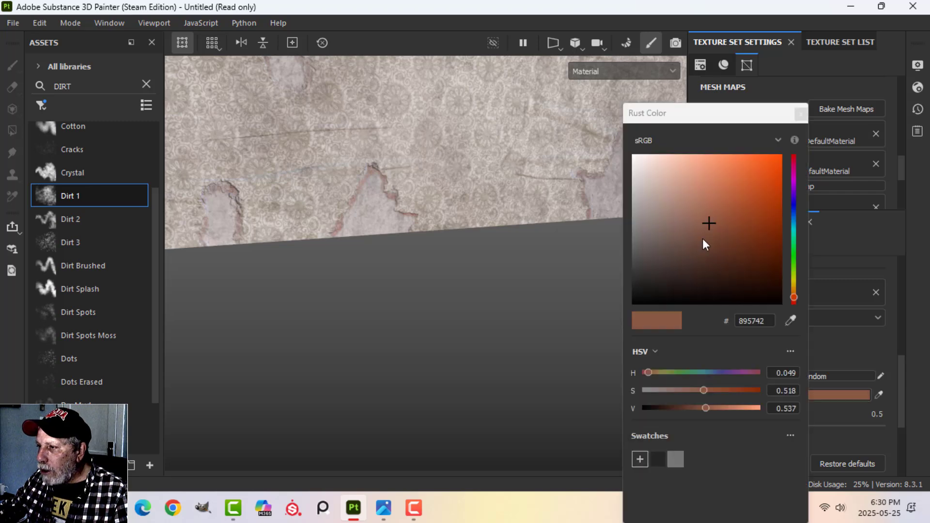
pyautogui.click(680, 243)
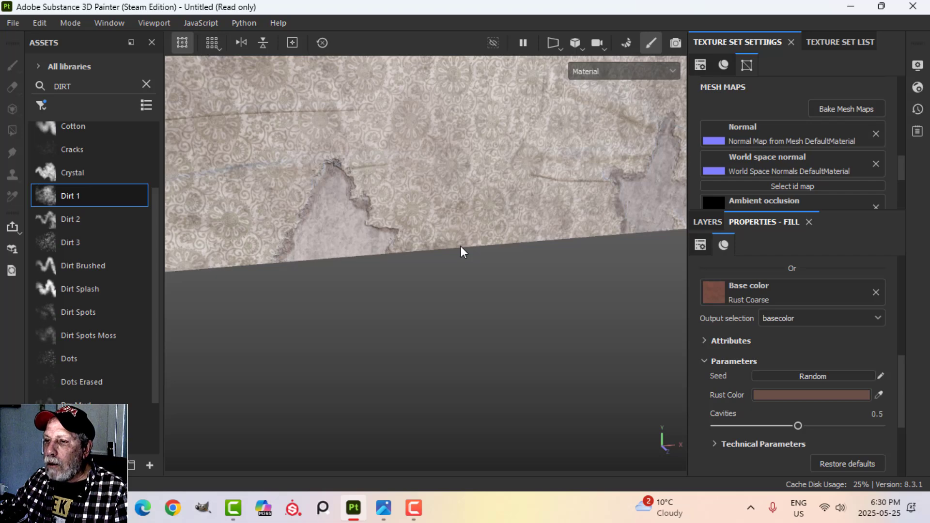
# Try a height of 0.8 on the Edges layer's Rust Coarse fill
pyautogui.click(707, 222)
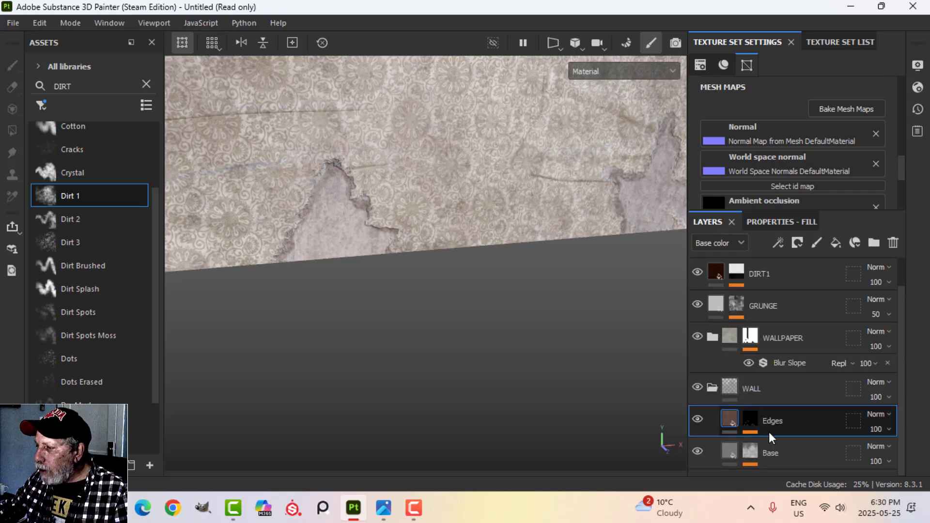
pyautogui.click(773, 222)
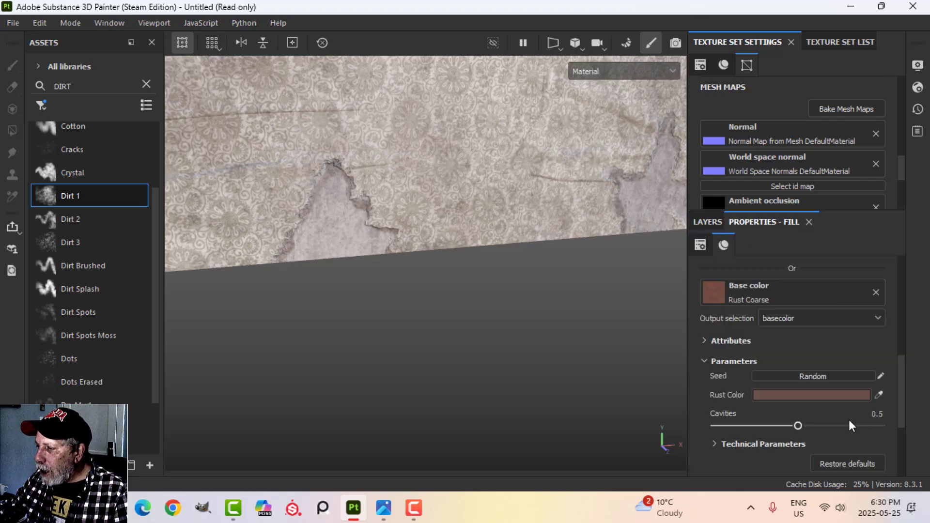
pyautogui.scroll(-3, 849, 425)
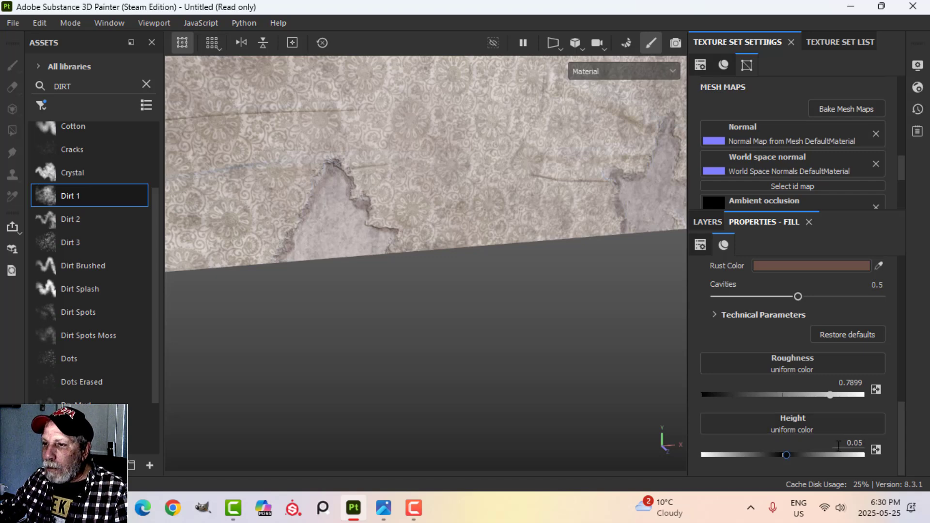
pyautogui.click(854, 442)
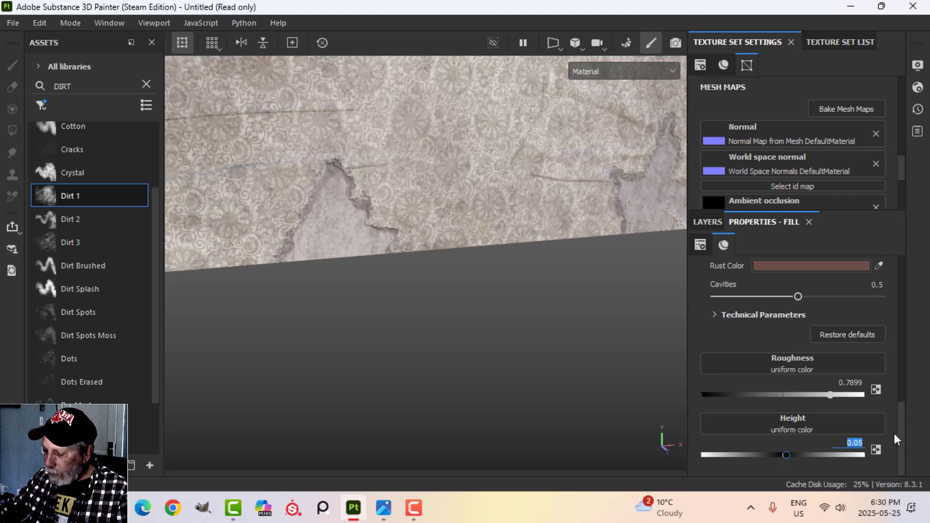
pyautogui.press('Right')
pyautogui.press('BackSpace')
pyautogui.press('BackSpace')
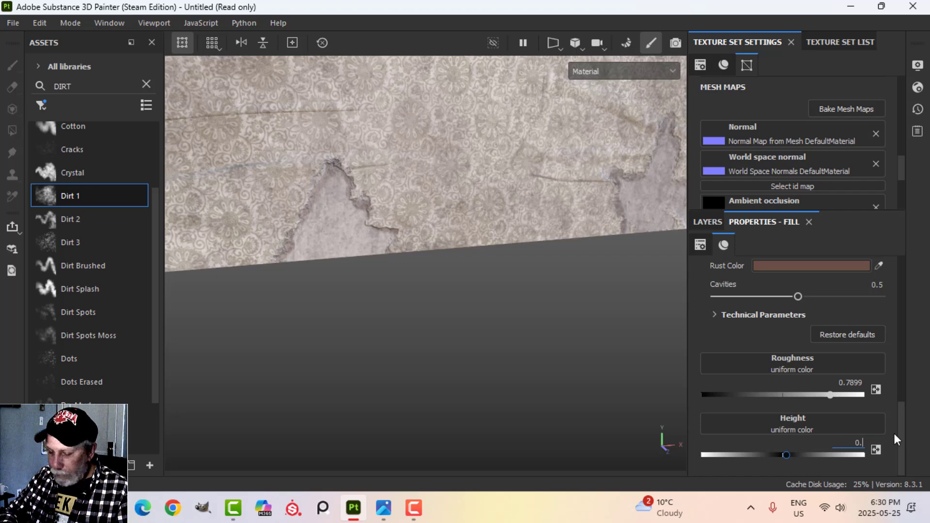
pyautogui.write('8')
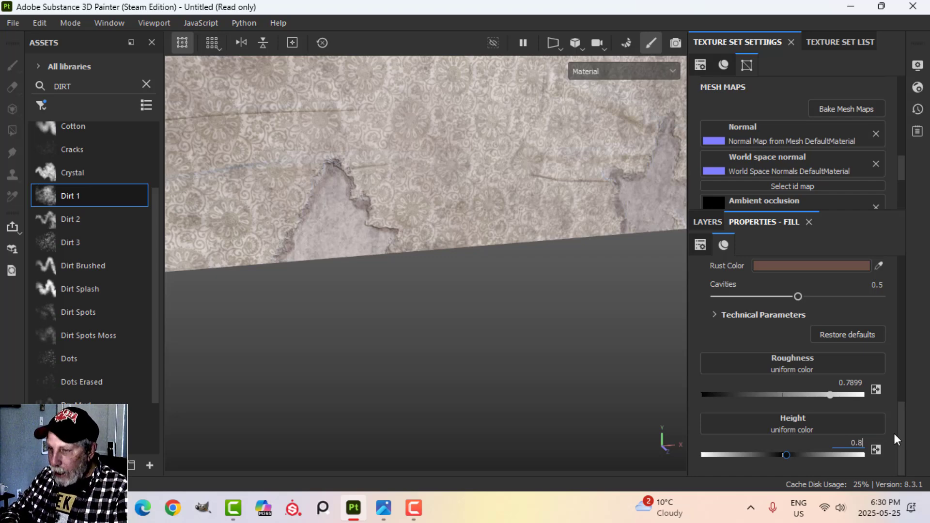
pyautogui.press('Return')
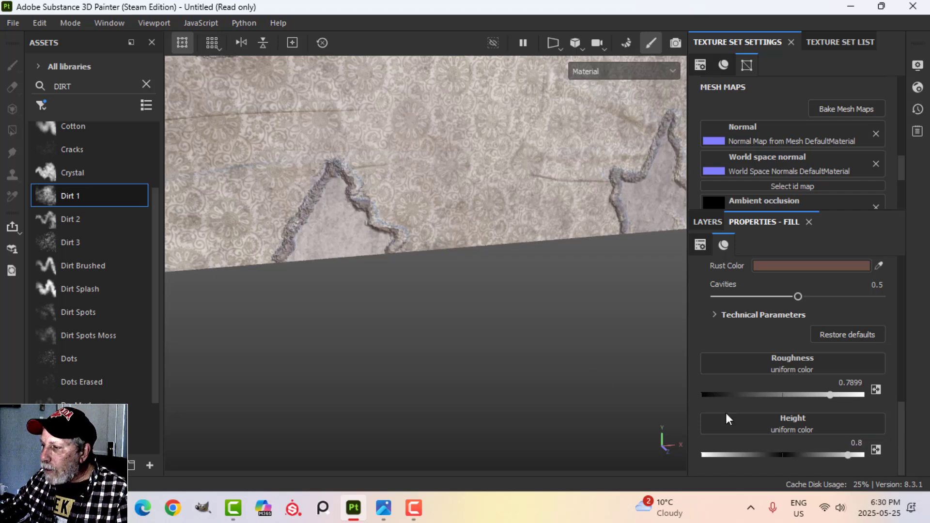
# Set the height of the Edges layer's fill to 0.08 and inspect the tear borders along the wall's lower edge
pyautogui.click(855, 443)
pyautogui.write('0.08')
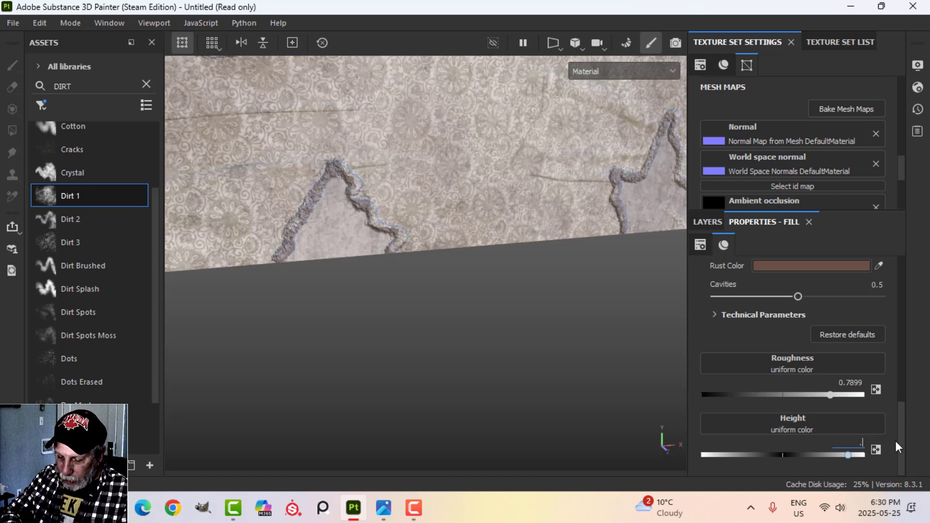
pyautogui.press('Return')
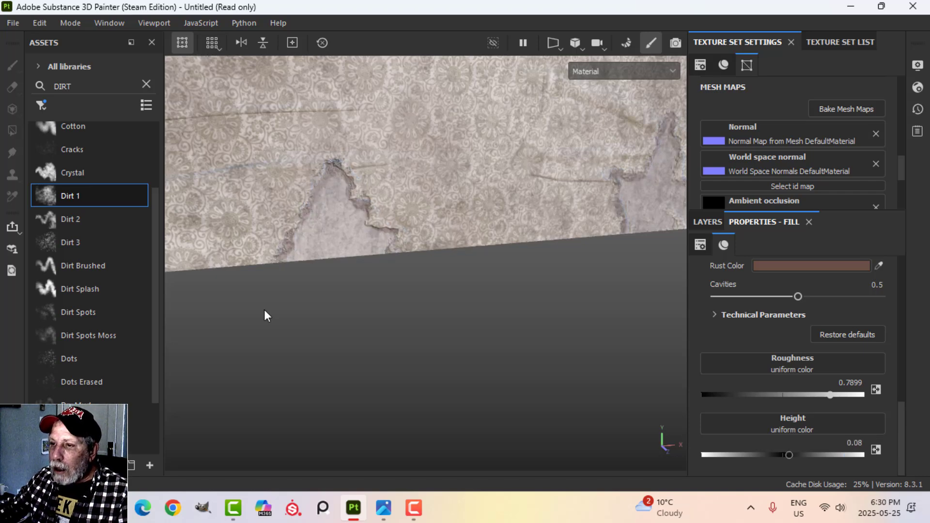
pyautogui.scroll(3, 329, 265)
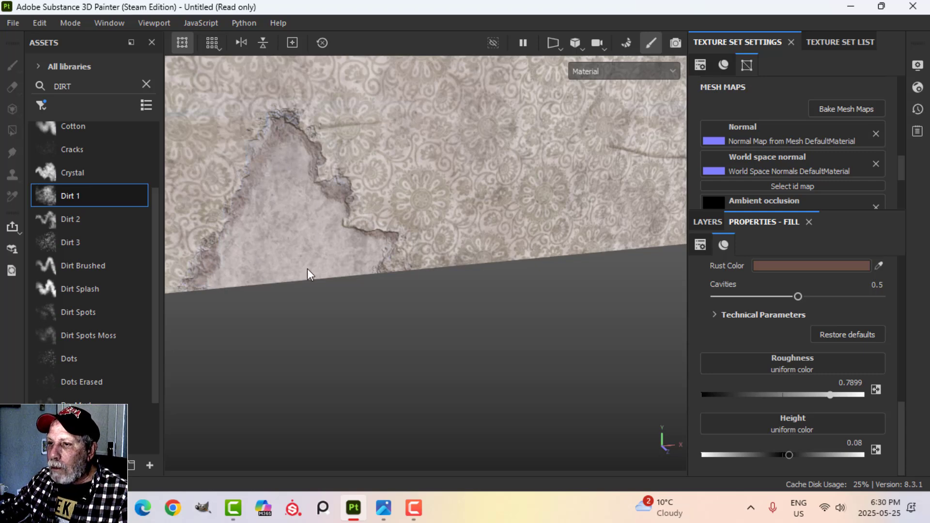
pyautogui.scroll(-3, 299, 271)
pyautogui.keyDown('alt'); pyautogui.moveTo(310, 277); pyautogui.dragTo(385, 269, button='middle'); pyautogui.keyUp('alt')
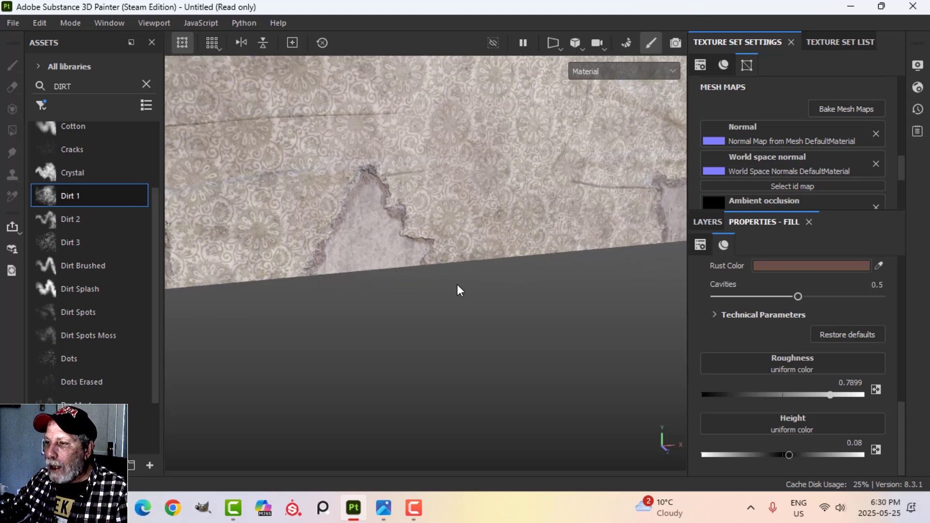
pyautogui.keyDown('alt'); pyautogui.moveTo(505, 302); pyautogui.dragTo(454, 276, button='middle'); pyautogui.keyUp('alt')
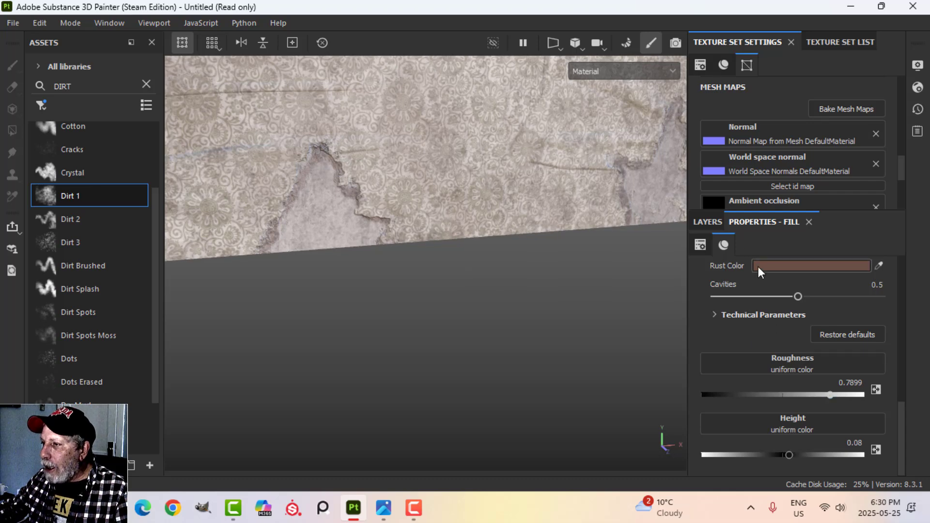
# Add a Blur Slope filter to the mask of the Edges layer
pyautogui.click(714, 221)
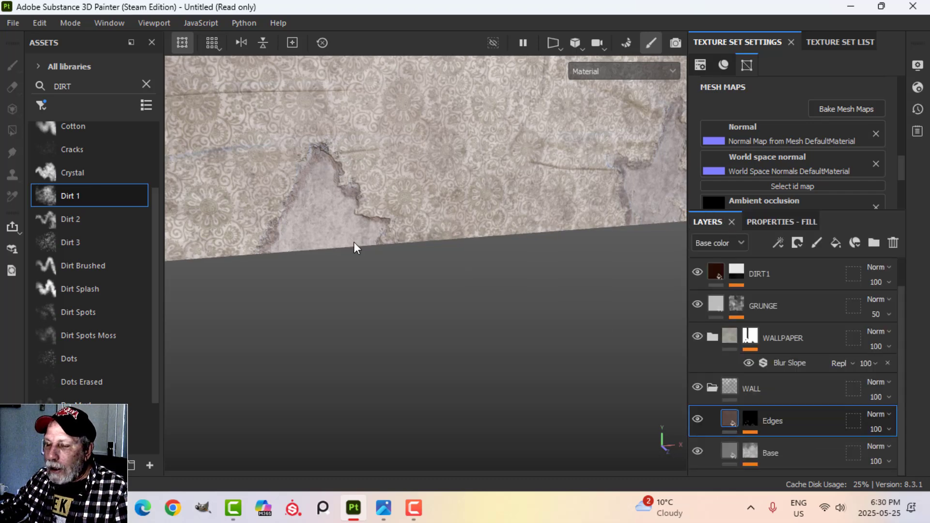
pyautogui.scroll(3, 373, 248)
pyautogui.keyDown('alt'); pyautogui.moveTo(329, 214); pyautogui.dragTo(363, 238, button='middle'); pyautogui.keyUp('alt')
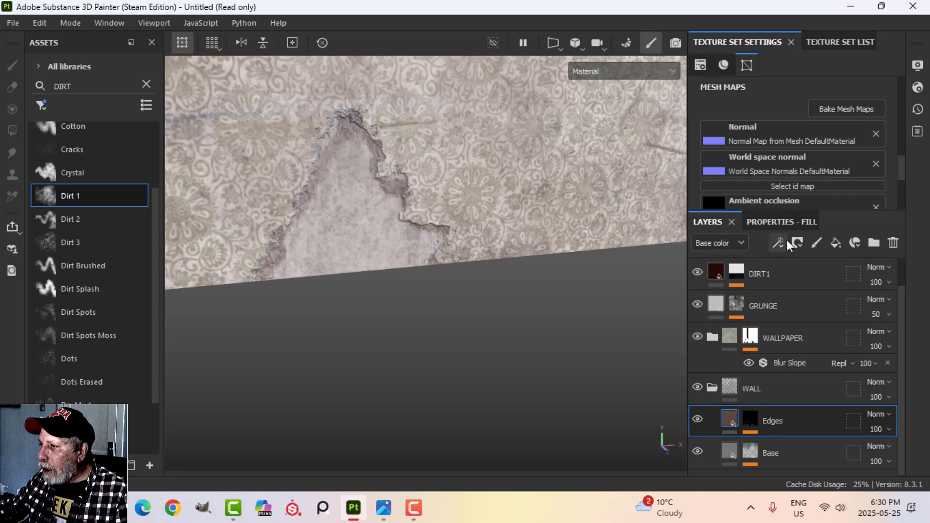
pyautogui.click(750, 416)
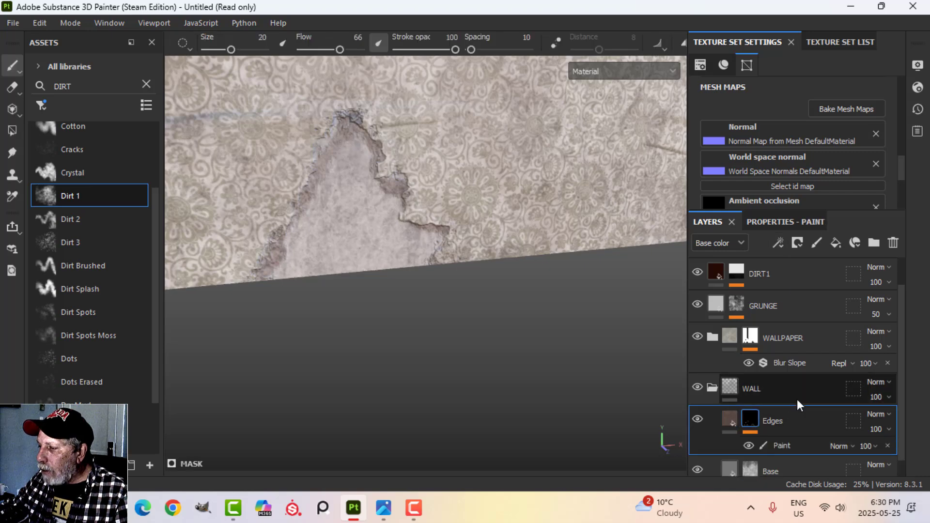
pyautogui.click(780, 244)
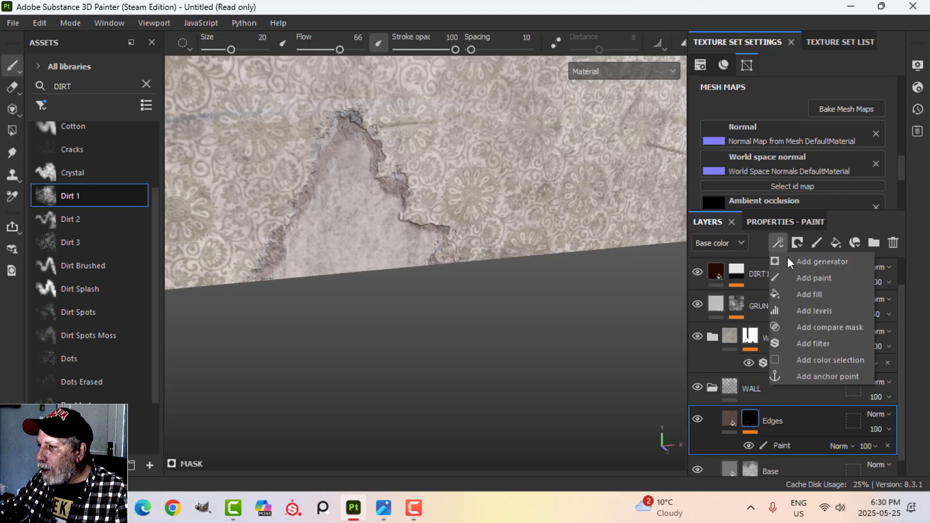
pyautogui.click(815, 343)
pyautogui.click(786, 222)
pyautogui.click(794, 289)
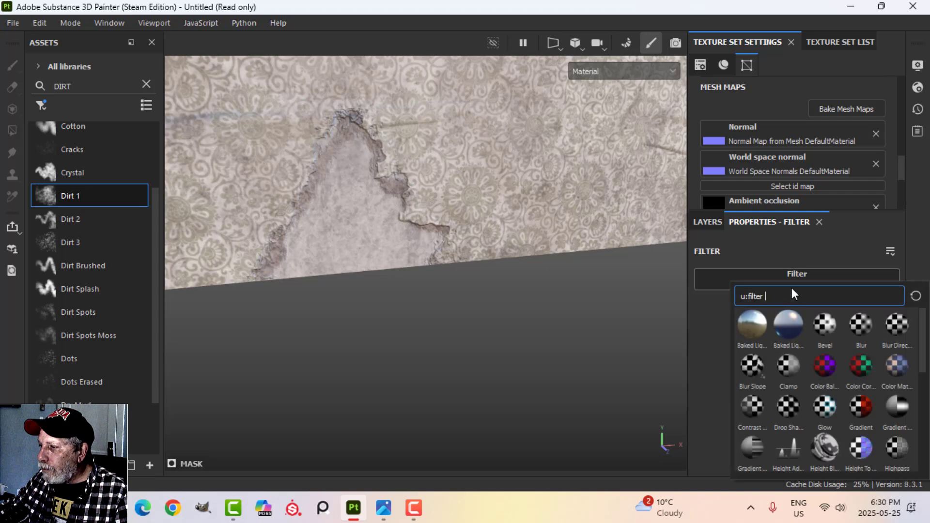
pyautogui.click(753, 368)
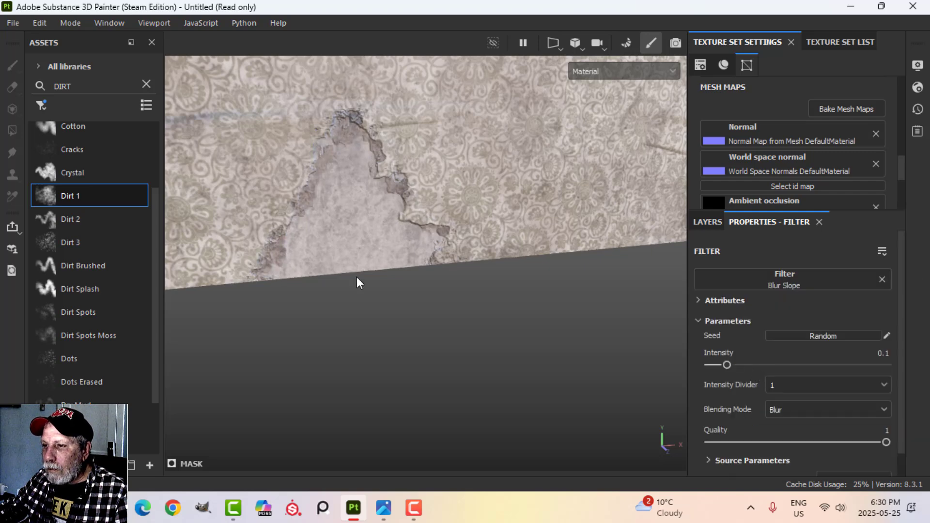
# Lower the Quality of the Edges mask's Blur Slope filter to 0.29 and check the tears across the wall
pyautogui.scroll(1, 356, 277)
pyautogui.scroll(-2, 361, 248)
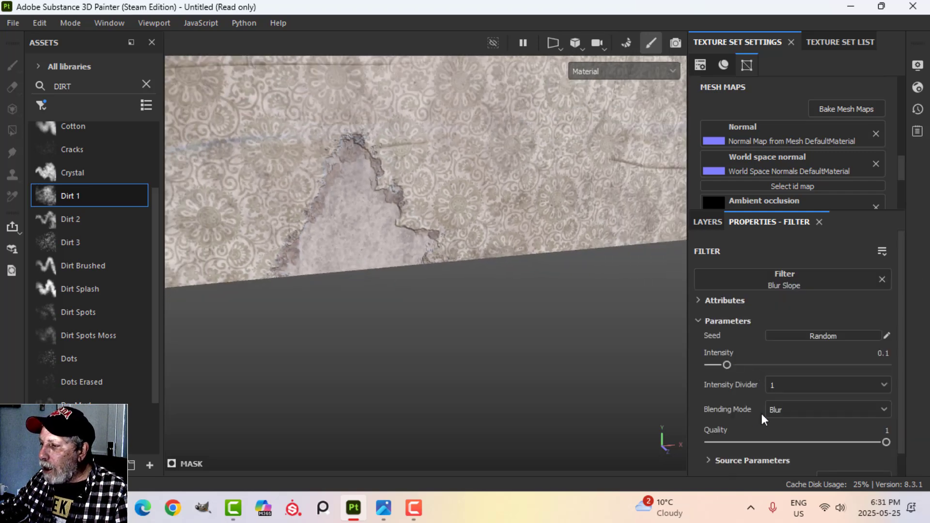
pyautogui.moveTo(884, 441); pyautogui.dragTo(760, 440)
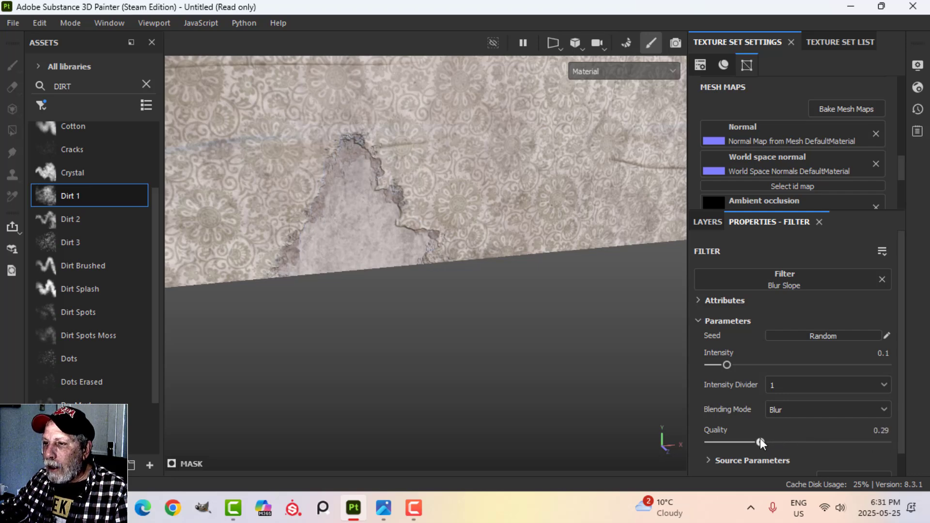
pyautogui.scroll(2, 376, 292)
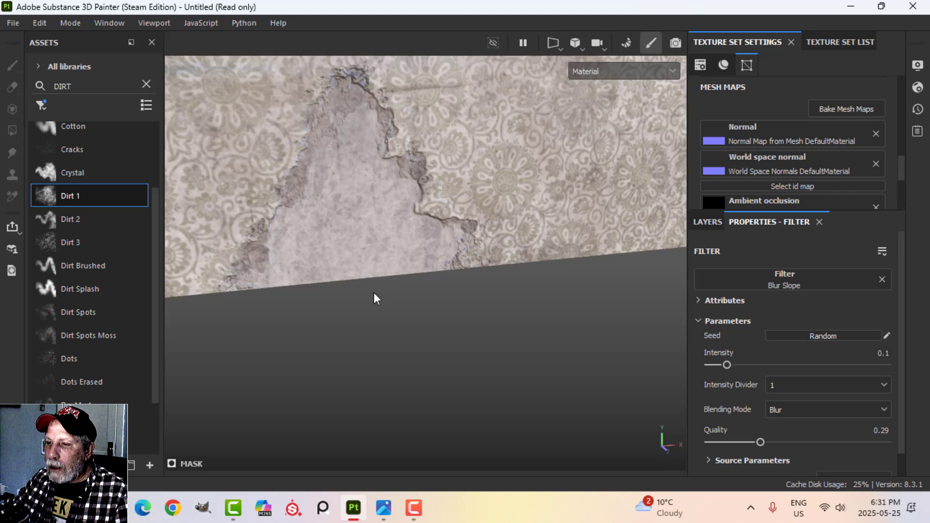
pyautogui.scroll(-4, 373, 293)
pyautogui.keyDown('alt'); pyautogui.moveTo(480, 296); pyautogui.dragTo(375, 294, button='middle'); pyautogui.keyUp('alt')
pyautogui.keyDown('alt'); pyautogui.moveTo(502, 291); pyautogui.dragTo(480, 288); pyautogui.keyUp('alt')
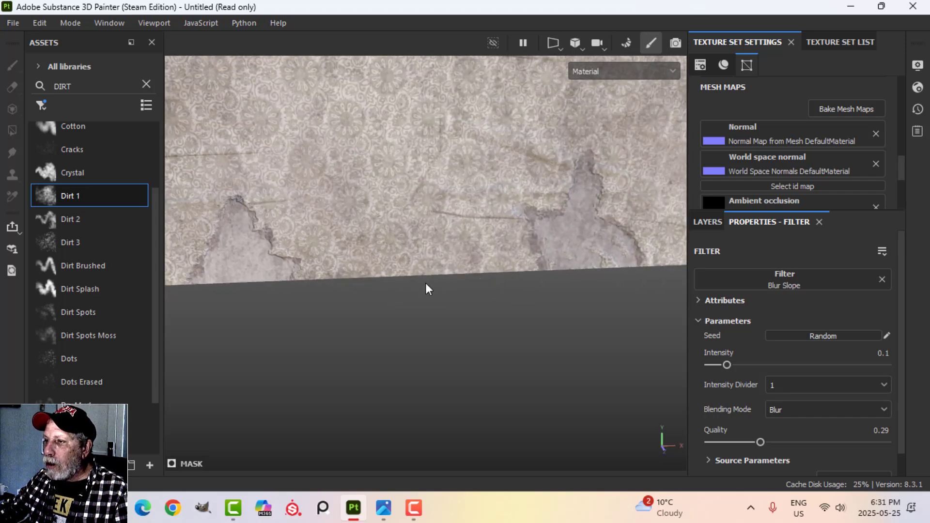
pyautogui.scroll(2, 423, 283)
pyautogui.scroll(-3, 421, 284)
pyautogui.scroll(-3, 419, 285)
pyautogui.keyDown('alt'); pyautogui.moveTo(392, 280); pyautogui.dragTo(470, 270); pyautogui.keyUp('alt')
# Darken the base color of the WALL folder's Base layer slightly to grey 727272
pyautogui.click(707, 221)
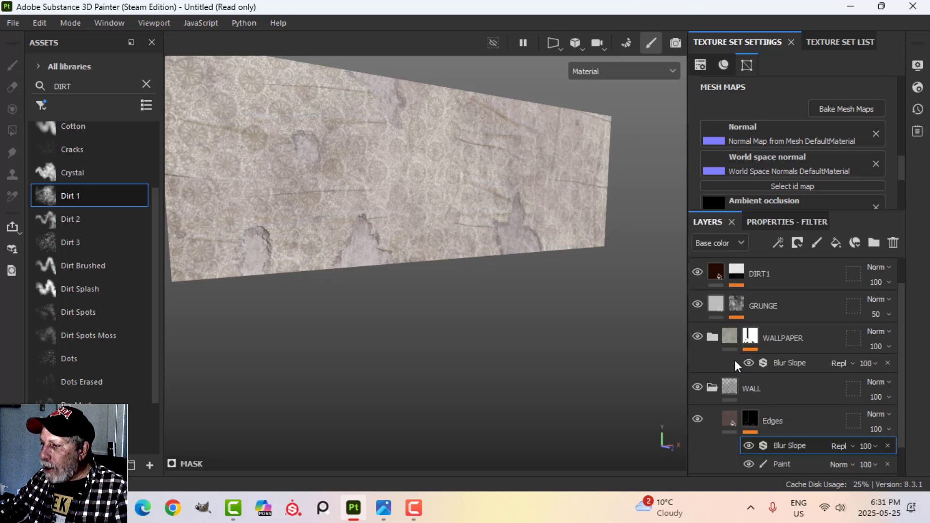
pyautogui.click(732, 452)
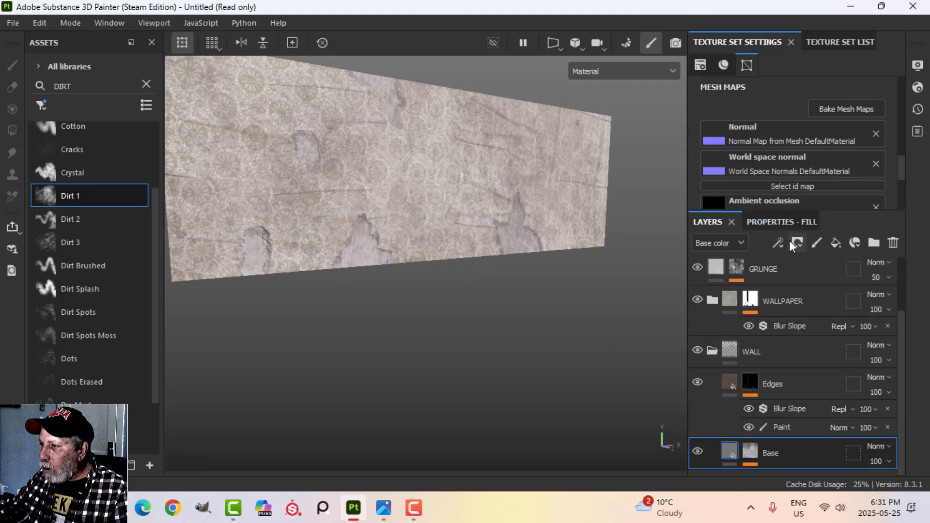
pyautogui.click(782, 221)
pyautogui.click(780, 392)
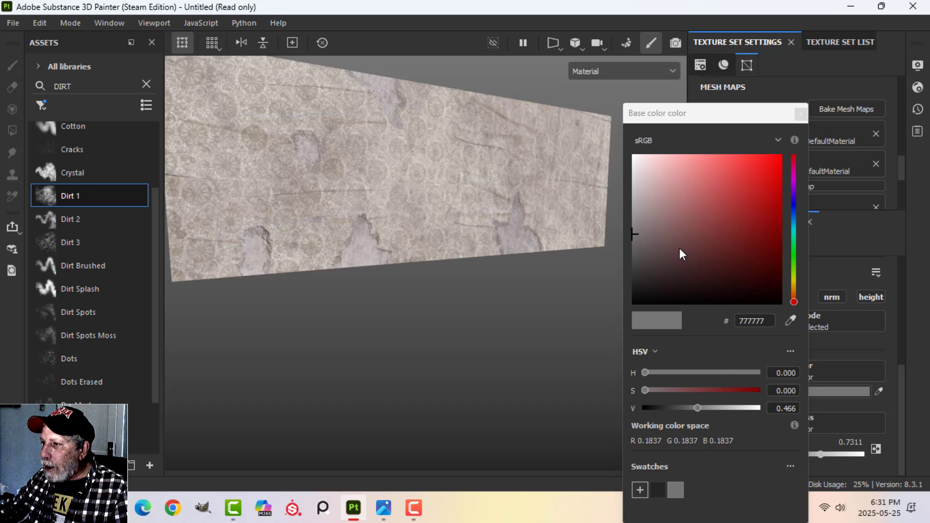
pyautogui.moveTo(696, 408)
pyautogui.mouseDown()
pyautogui.moveTo(684, 408)
pyautogui.moveTo(712, 406)
pyautogui.moveTo(696, 406)
pyautogui.mouseUp()
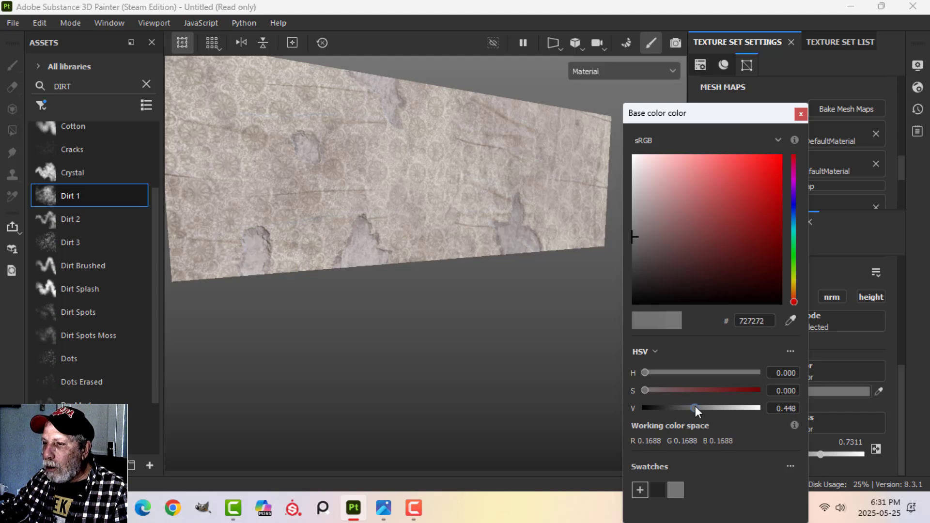
pyautogui.click(801, 115)
# Expand the WALLPAPER folder and open the fill properties of its wallpaper layer
pyautogui.moveTo(384, 208)
pyautogui.keyDown('alt'); pyautogui.mouseDown()
pyautogui.moveTo(412, 251)
pyautogui.moveTo(424, 226)
pyautogui.moveTo(456, 245)
pyautogui.moveTo(492, 245)
pyautogui.mouseUp(); pyautogui.keyUp('alt')
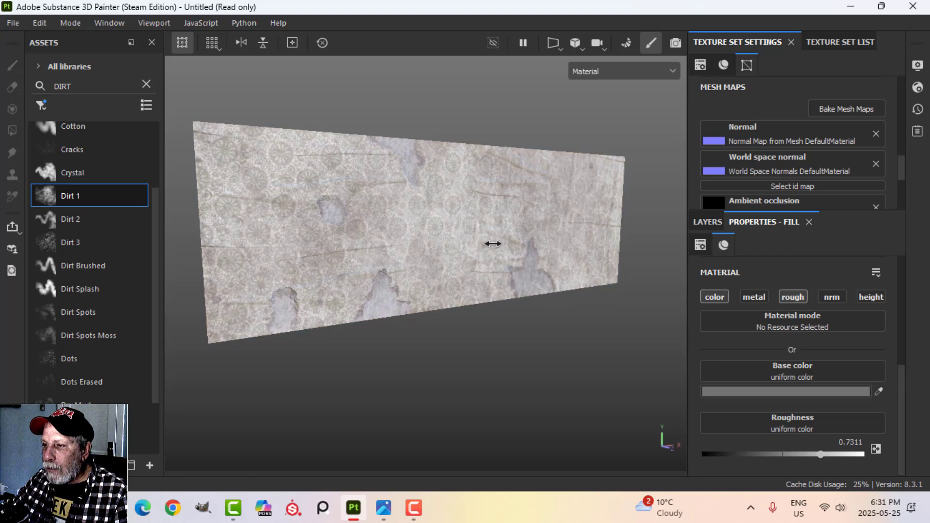
pyautogui.scroll(2, 510, 270)
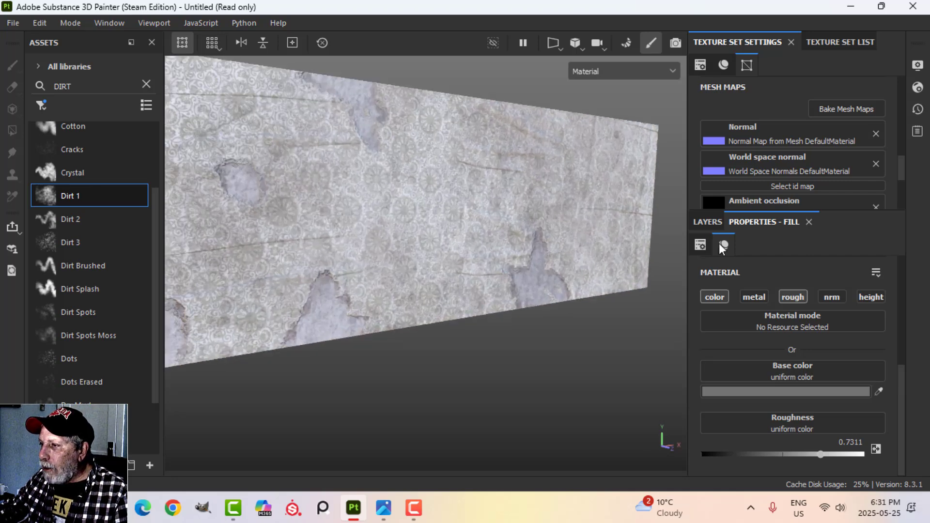
pyautogui.click(708, 221)
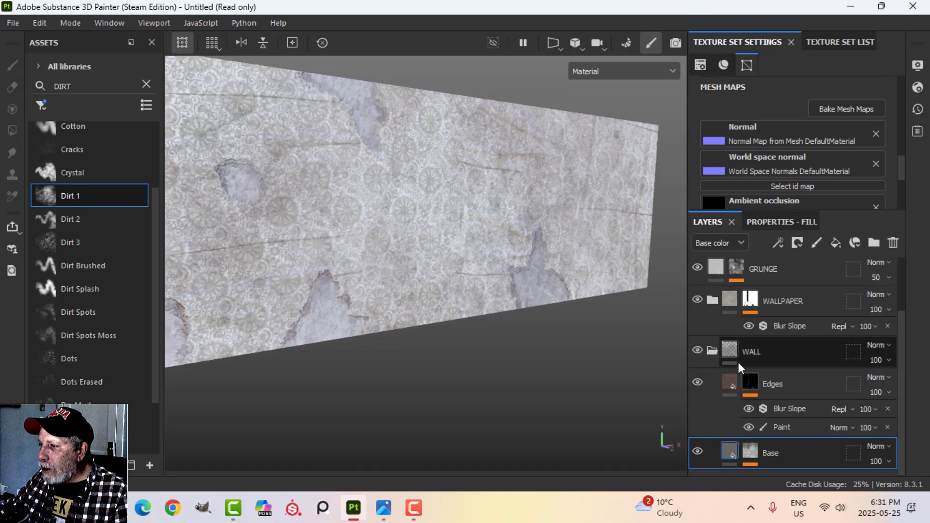
pyautogui.click(729, 298)
pyautogui.click(712, 318)
pyautogui.scroll(-2, 762, 406)
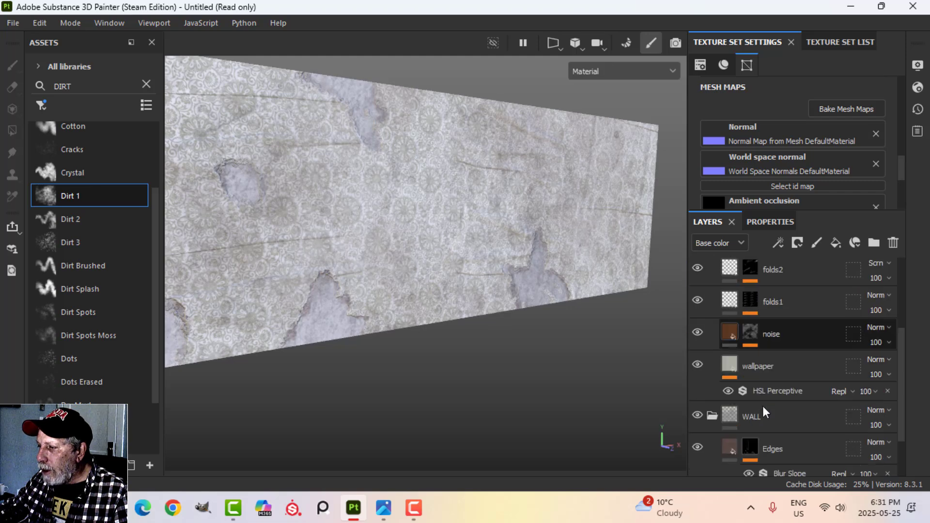
pyautogui.click(729, 366)
pyautogui.click(781, 222)
pyautogui.scroll(-1, 774, 400)
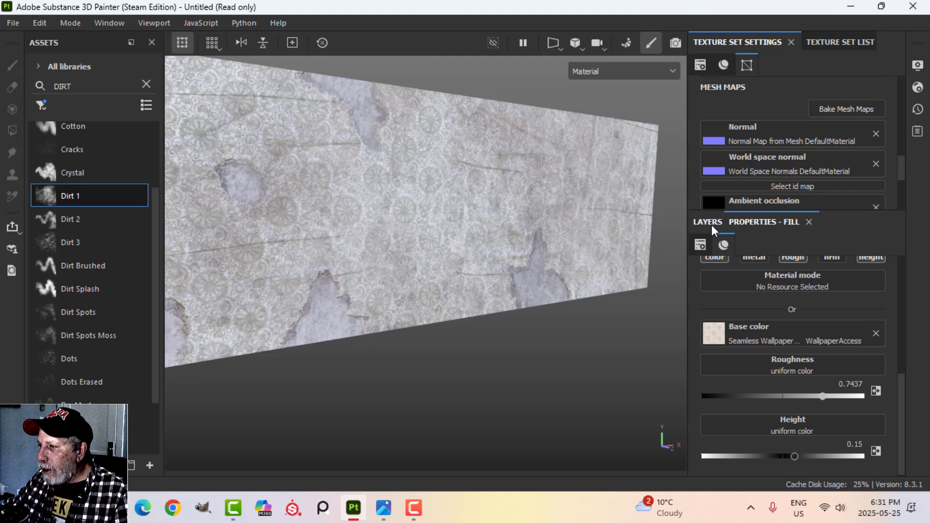
# Recolour the wallpaper to a blue-grey by adjusting hue, saturation and lightness in the wallpaper layer's HSL Perceptive filter
pyautogui.click(708, 222)
pyautogui.click(775, 391)
pyautogui.click(770, 225)
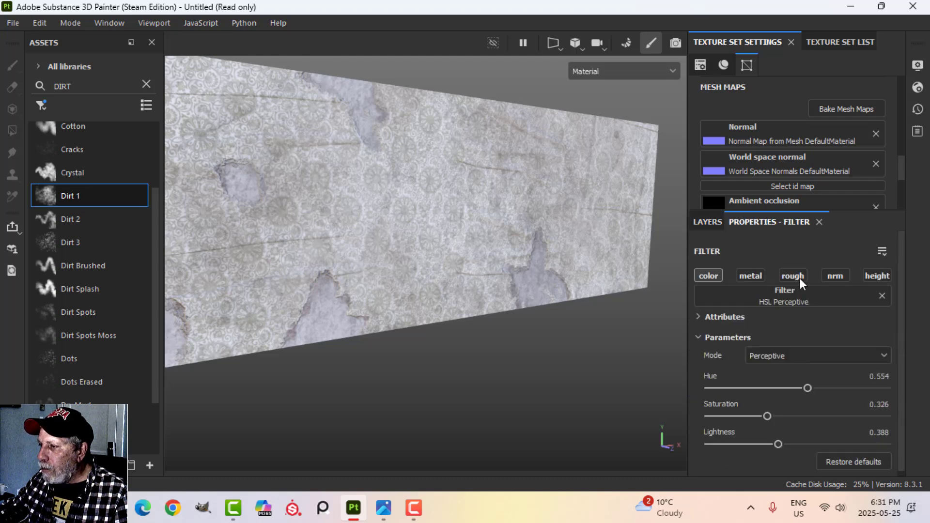
pyautogui.moveTo(802, 386); pyautogui.dragTo(790, 386)
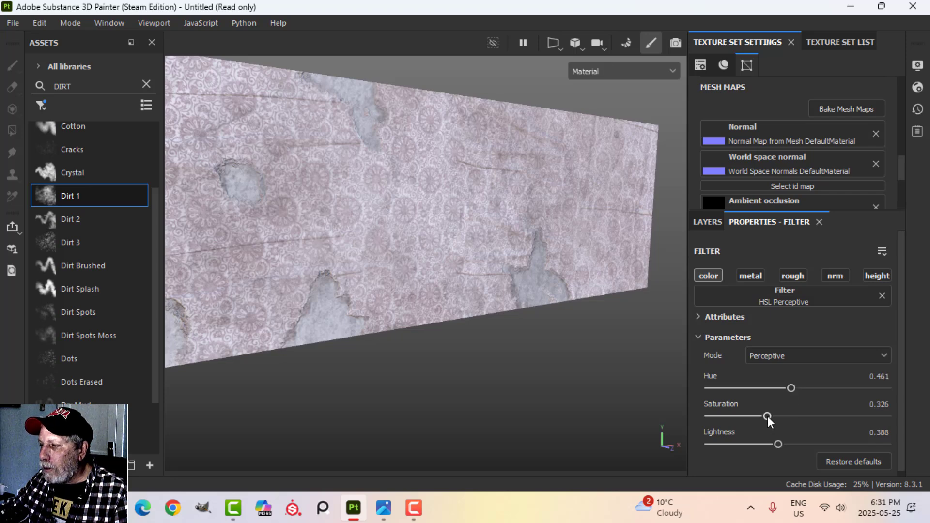
pyautogui.moveTo(767, 417); pyautogui.dragTo(745, 417)
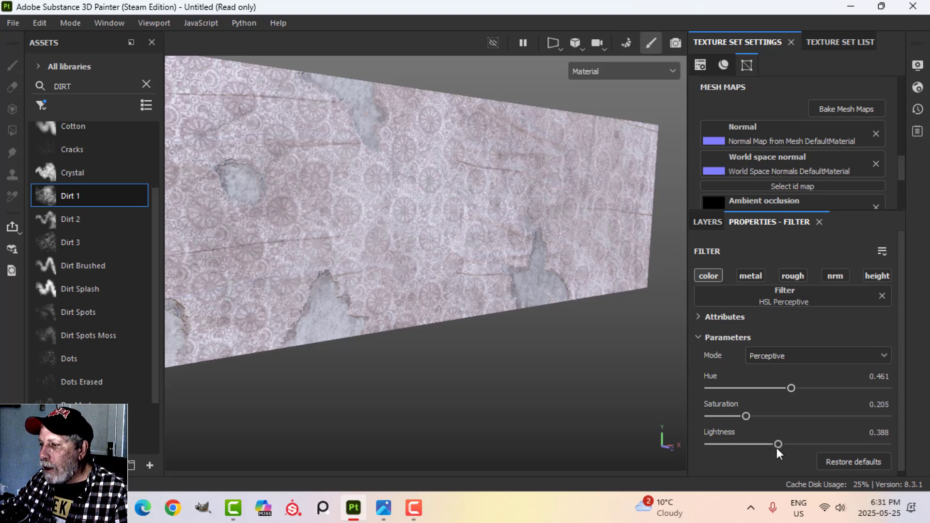
pyautogui.moveTo(777, 443)
pyautogui.mouseDown()
pyautogui.moveTo(788, 443)
pyautogui.moveTo(779, 442)
pyautogui.mouseUp()
pyautogui.moveTo(787, 389); pyautogui.dragTo(614, 394)
pyautogui.moveTo(745, 417); pyautogui.dragTo(772, 416)
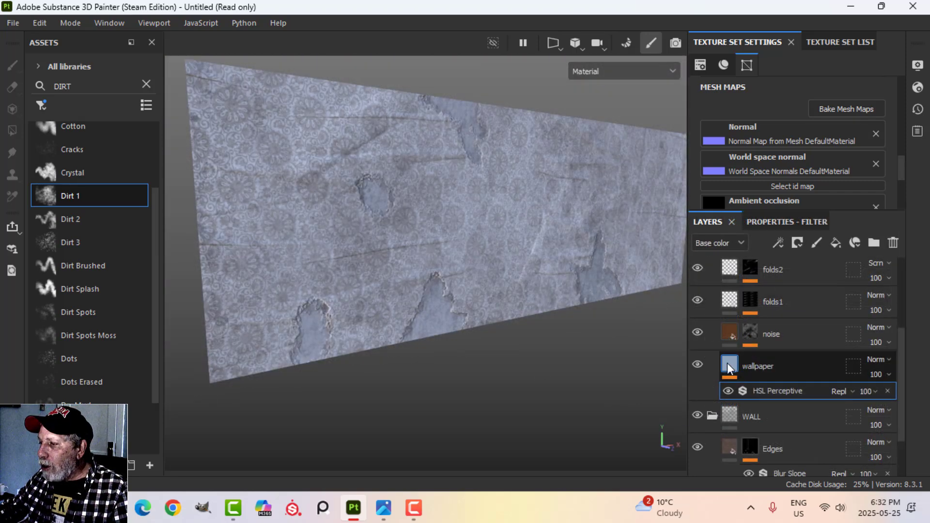
# Import the image Damask wallpaper texture seamless 10916.jpg as a texture into the current session, with the wallpaper layer's fill properties open
pyautogui.click(775, 368)
pyautogui.click(781, 222)
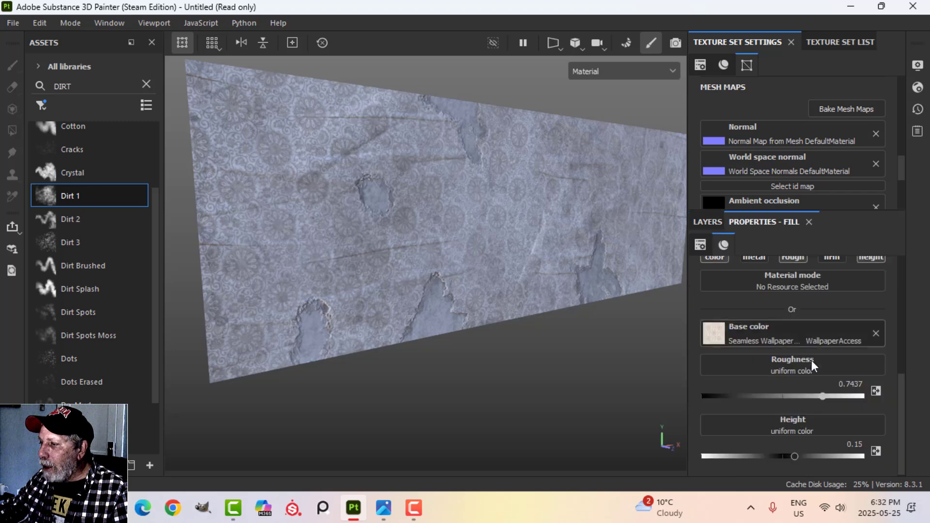
pyautogui.click(151, 465)
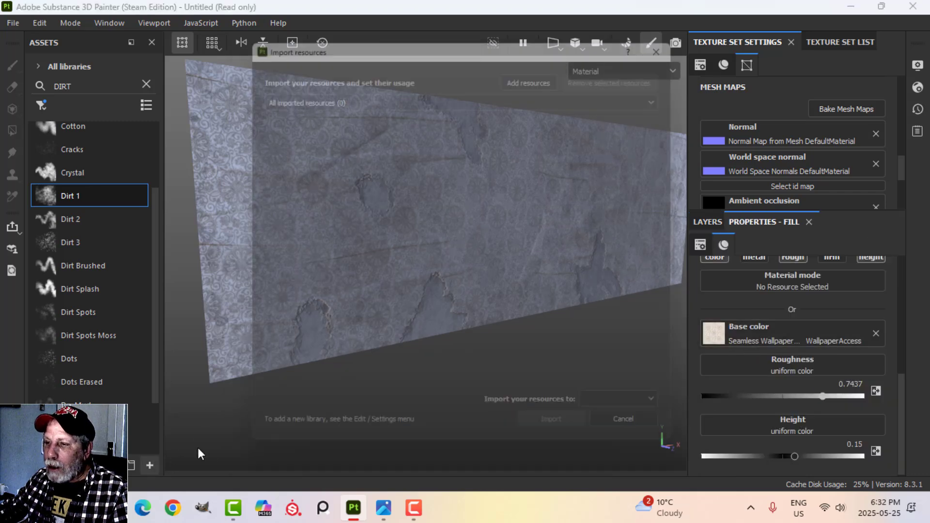
pyautogui.click(535, 66)
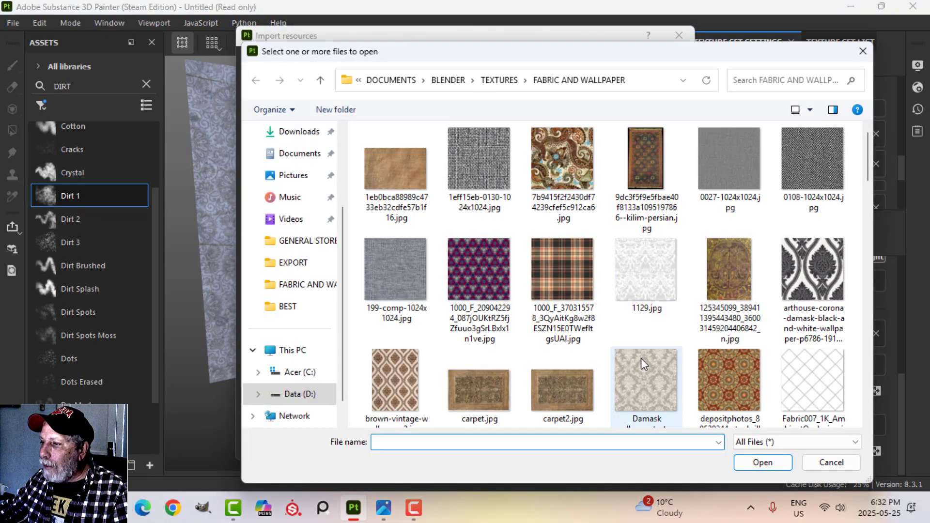
pyautogui.scroll(-1, 661, 341)
pyautogui.click(652, 368)
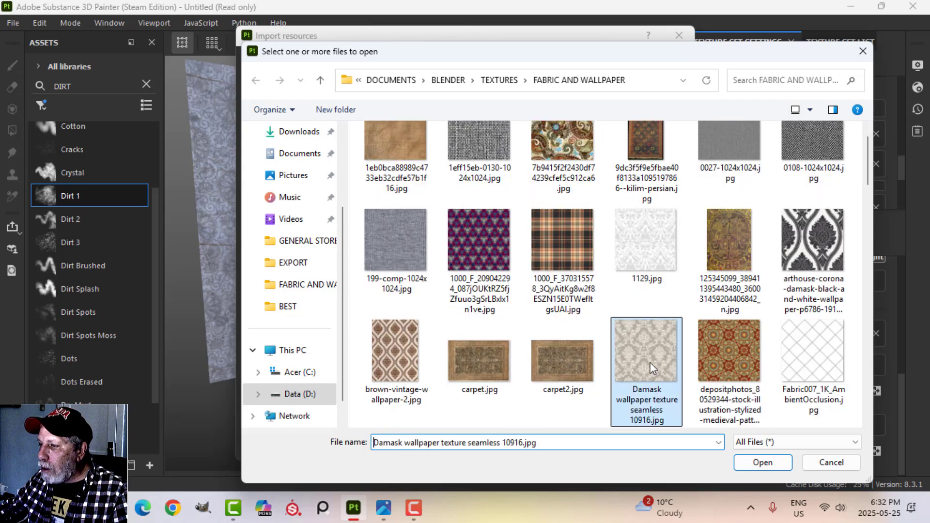
pyautogui.click(762, 462)
pyautogui.click(647, 117)
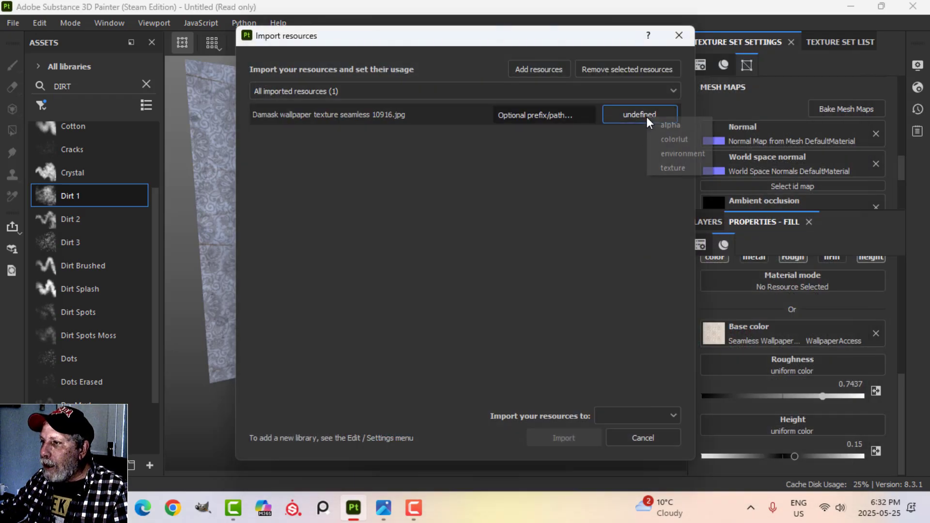
pyautogui.click(669, 168)
pyautogui.click(637, 414)
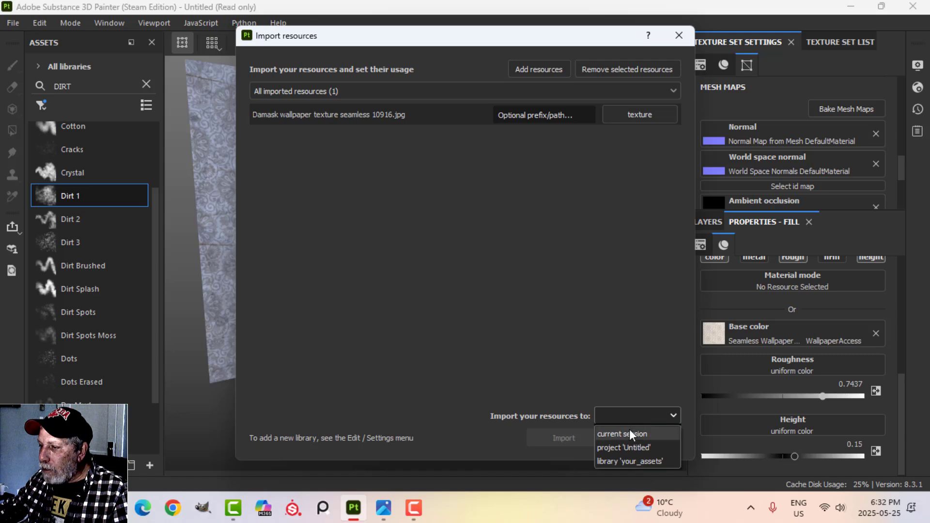
pyautogui.click(629, 430)
pyautogui.click(563, 437)
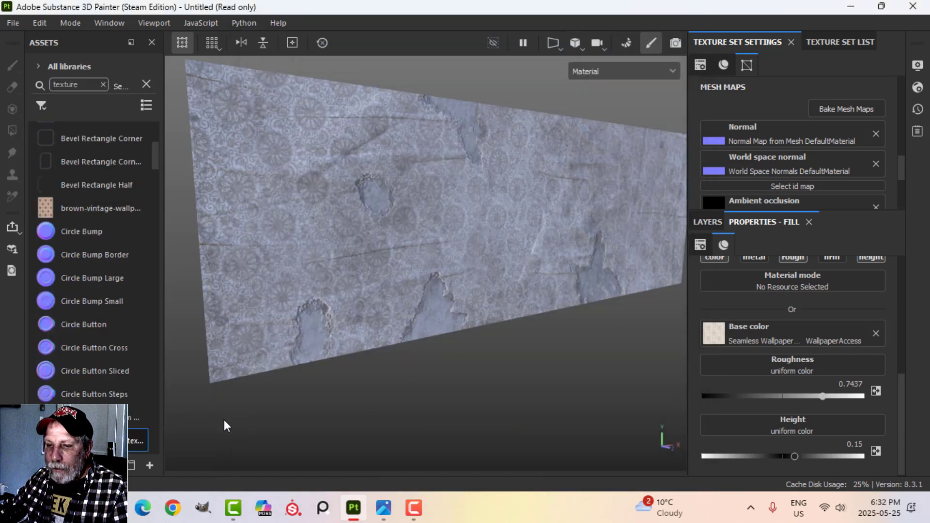
# Assign the imported damask texture to the wallpaper layer's base color and check it on the wall
pyautogui.moveTo(142, 440); pyautogui.dragTo(748, 336)
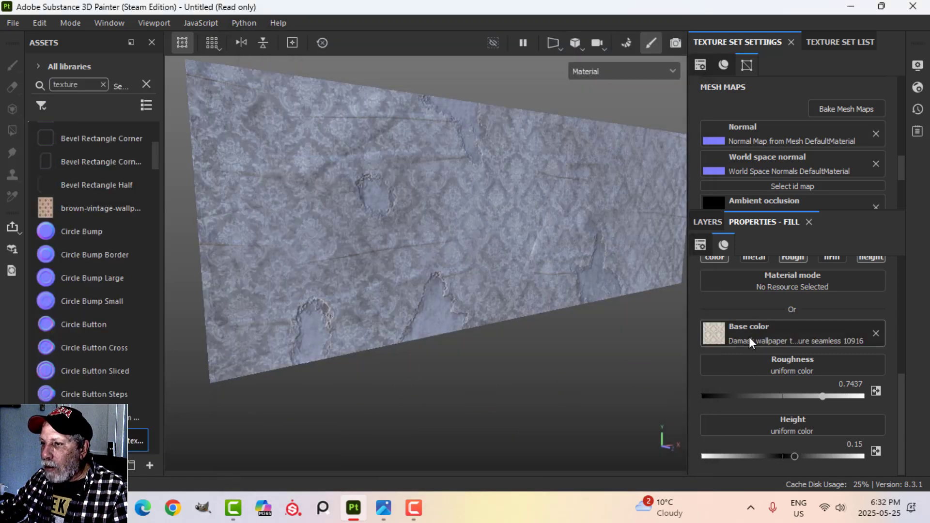
pyautogui.keyDown('alt'); pyautogui.moveTo(552, 271); pyautogui.dragTo(457, 266); pyautogui.keyUp('alt')
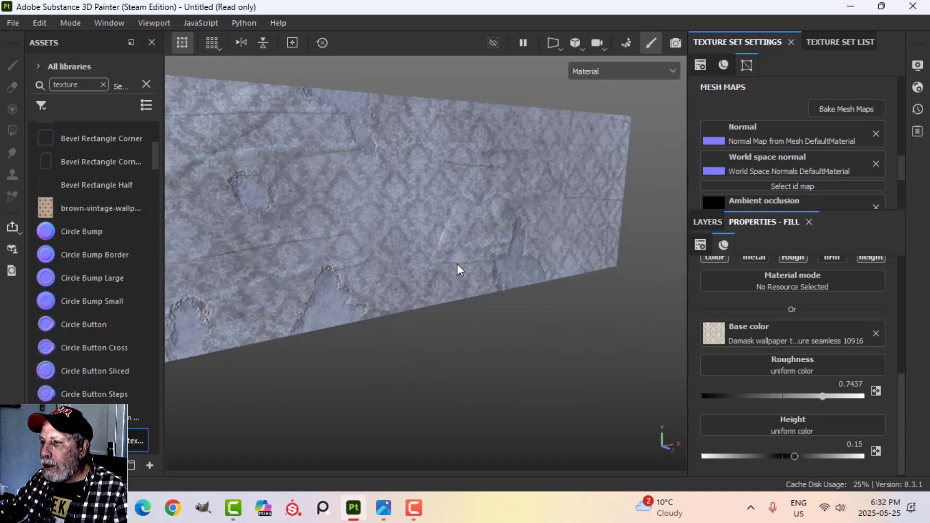
# Shift the wallpaper to beige by setting its HSL Perceptive filter to Hue 0.558 and Saturation 0.438
pyautogui.click(717, 222)
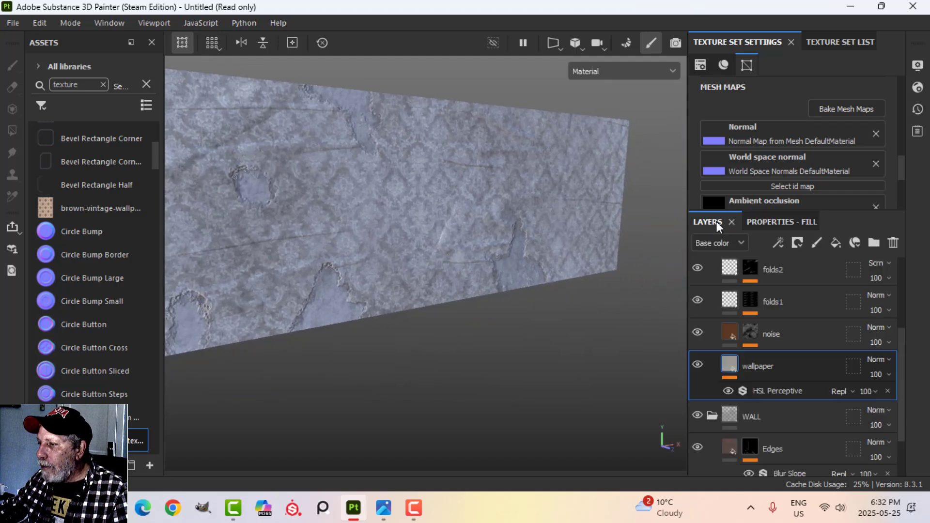
pyautogui.click(766, 389)
pyautogui.click(770, 227)
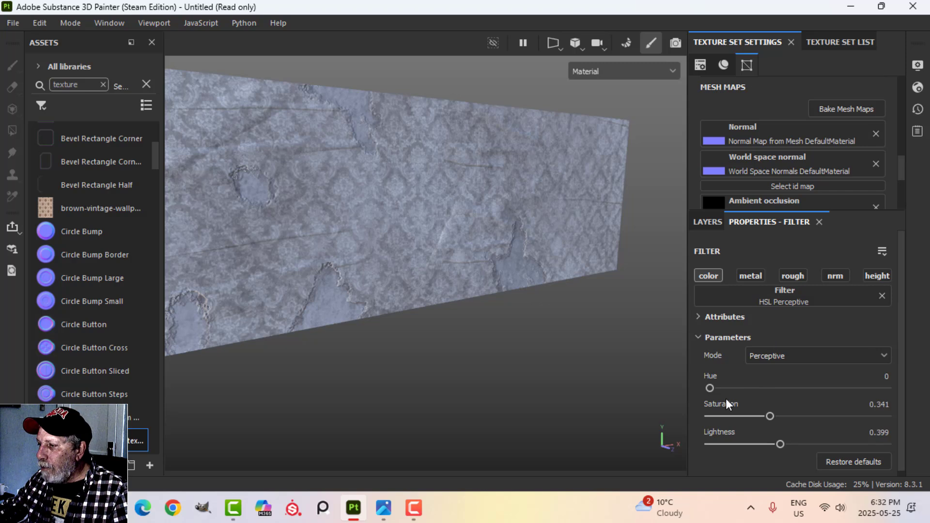
pyautogui.moveTo(711, 391); pyautogui.dragTo(787, 415)
pyautogui.keyDown('shift'); pyautogui.moveTo(510, 317); pyautogui.dragTo(417, 354, button='right'); pyautogui.keyUp('shift')
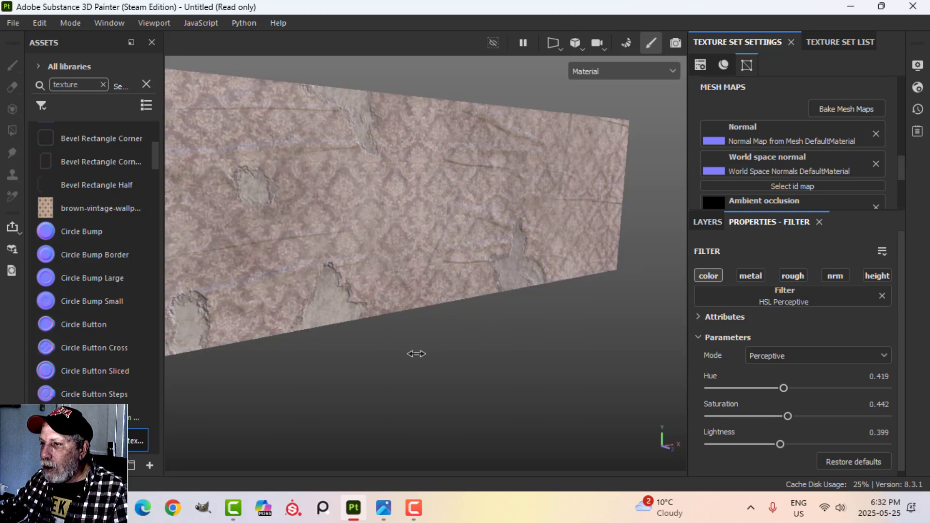
pyautogui.moveTo(783, 391); pyautogui.dragTo(787, 415)
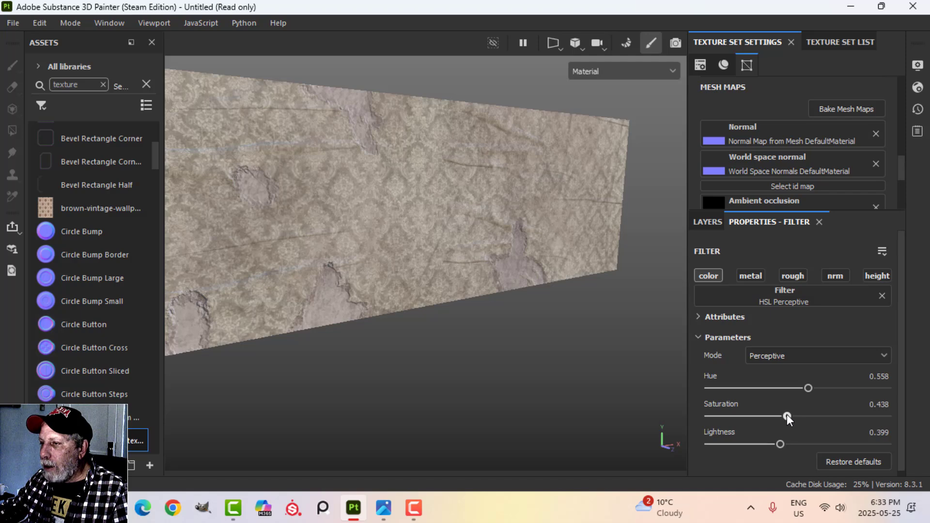
pyautogui.click(707, 221)
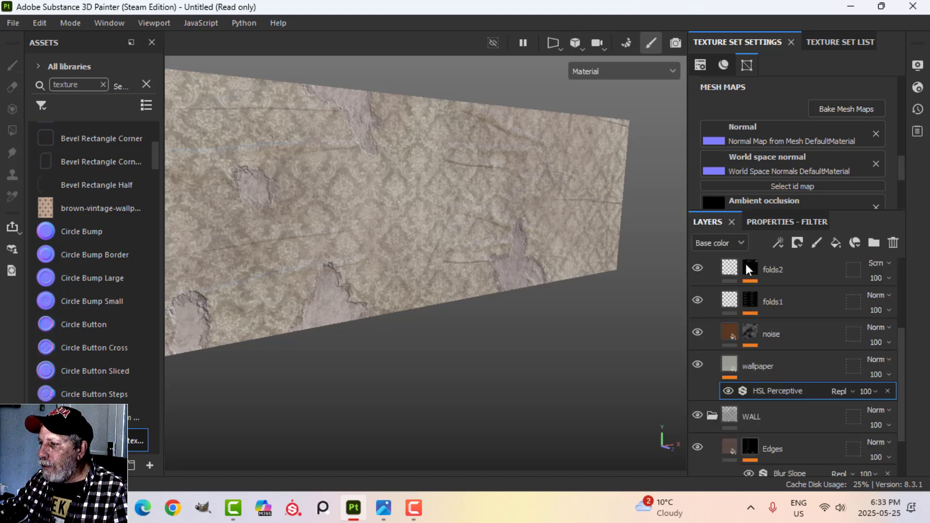
pyautogui.click(779, 242)
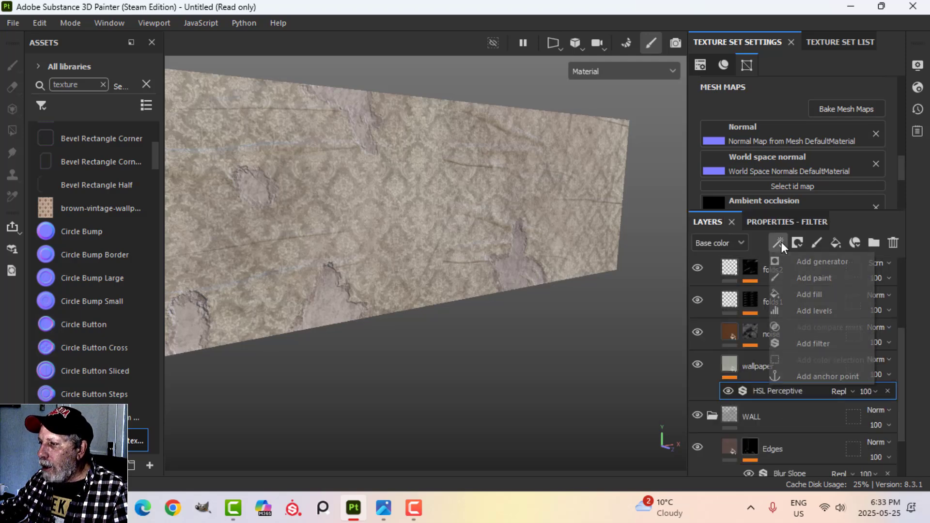
pyautogui.click(794, 220)
pyautogui.click(708, 223)
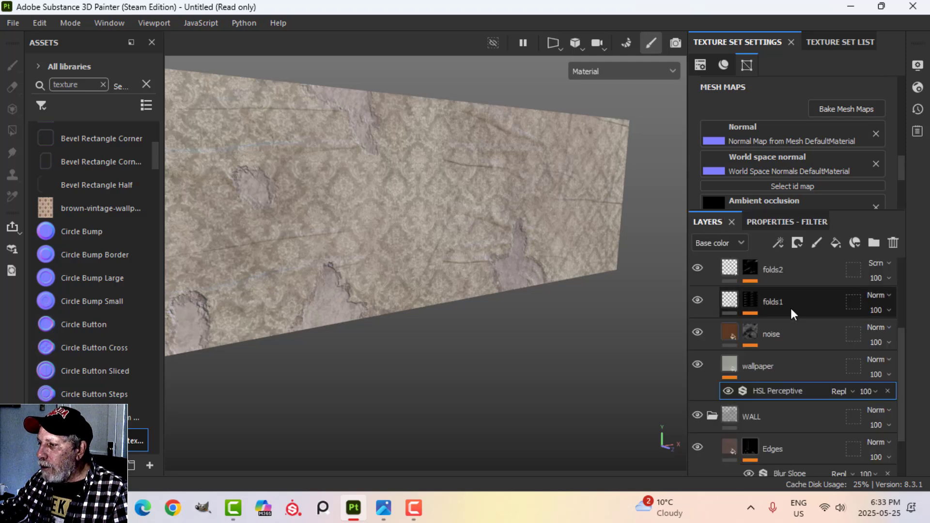
# Add a Contrast Luminosity filter above the HSL Perceptive filter on the wallpaper layer
pyautogui.click(777, 242)
pyautogui.click(809, 338)
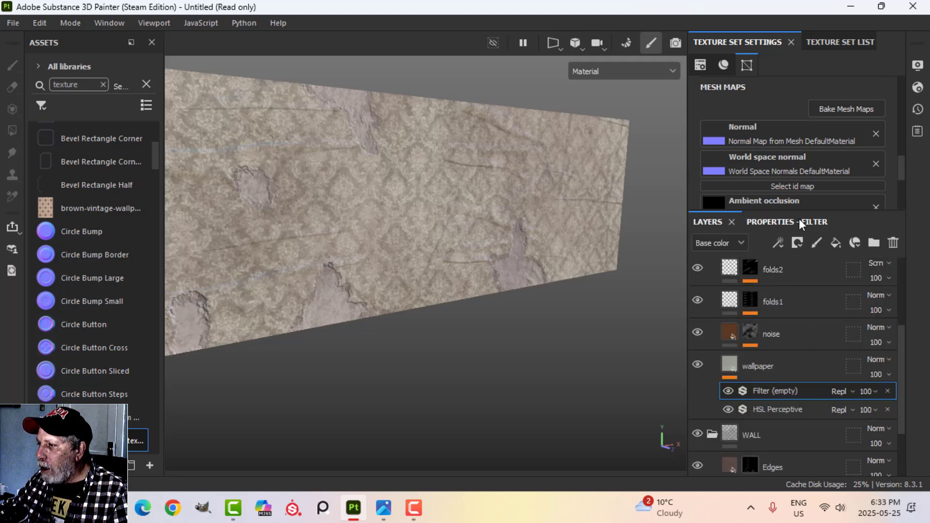
pyautogui.click(796, 220)
pyautogui.click(785, 298)
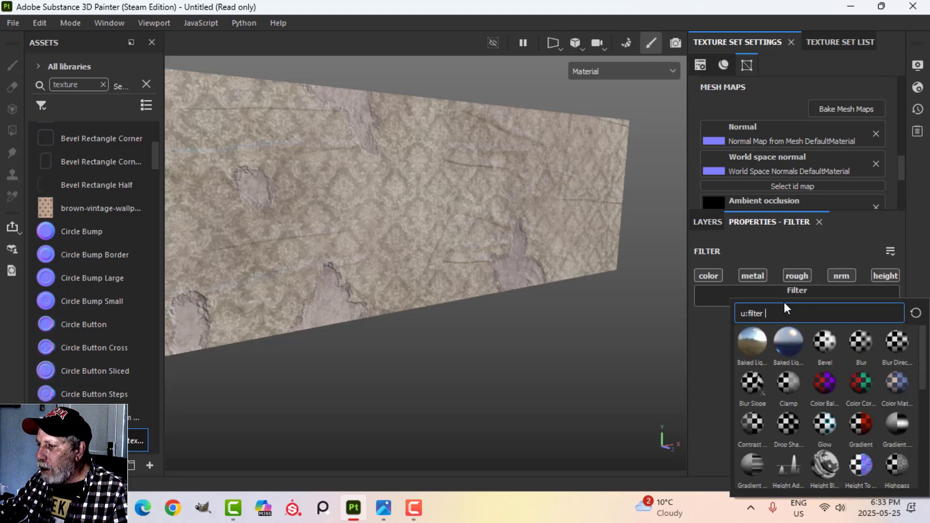
pyautogui.click(753, 424)
# Adjust the wallpaper's Contrast Luminosity filter to a Contrast of 0.111111 and a Luminosity of 0
pyautogui.moveTo(800, 390); pyautogui.dragTo(847, 362)
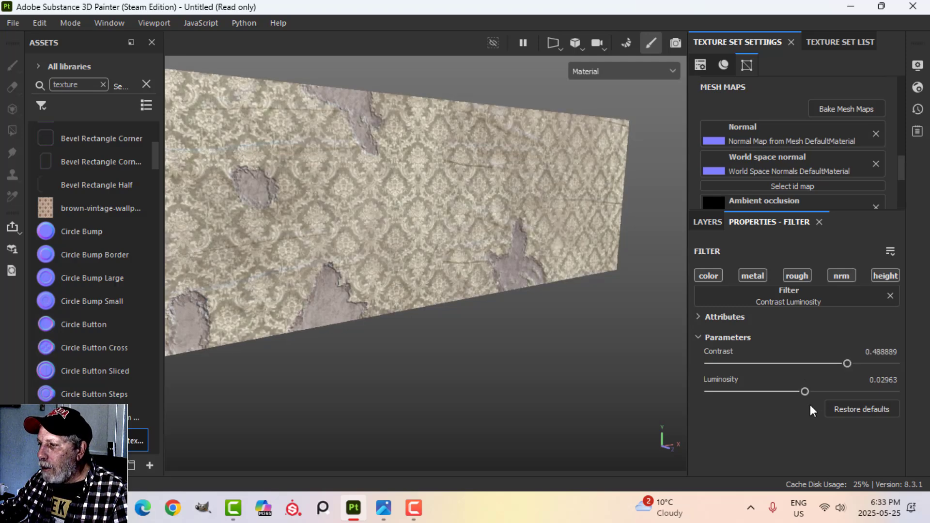
pyautogui.moveTo(804, 392); pyautogui.dragTo(793, 390)
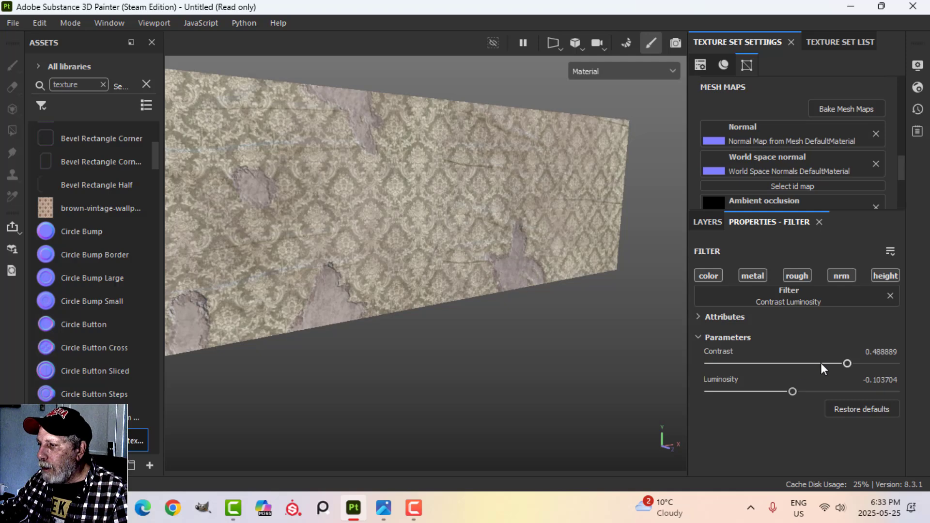
pyautogui.moveTo(841, 364); pyautogui.dragTo(801, 391)
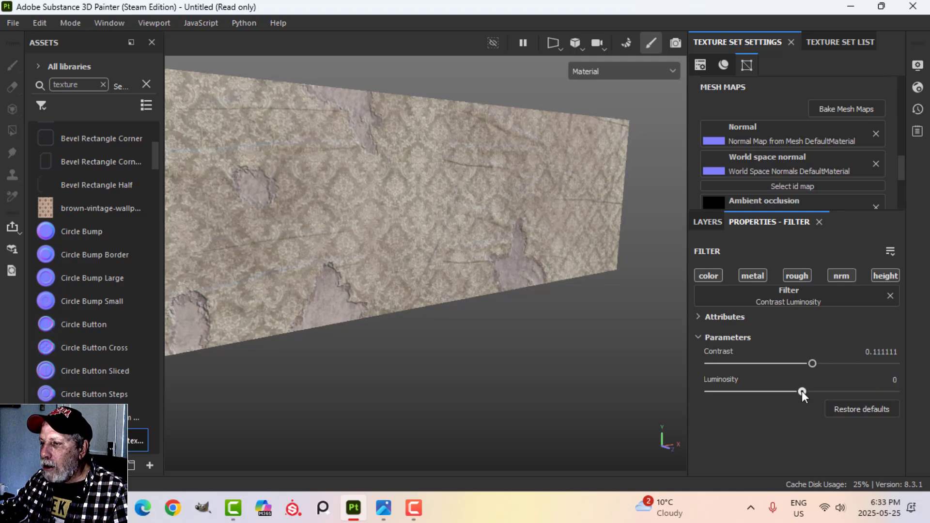
# Import the image brown-vintage-wallpaper-2.jpg as a texture into the current session
pyautogui.press('Delete')
pyautogui.hotkey('ctrl', 'shift', 'i')
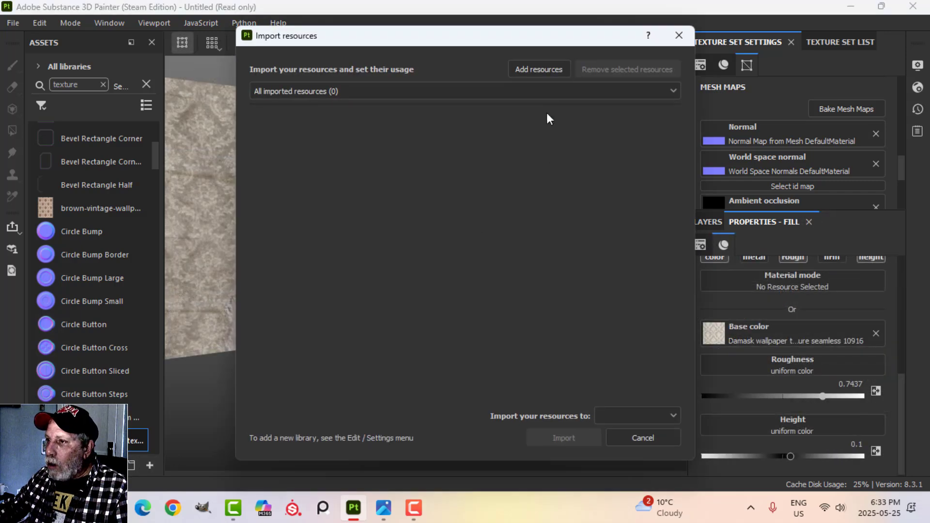
pyautogui.click(540, 69)
pyautogui.scroll(-1, 571, 310)
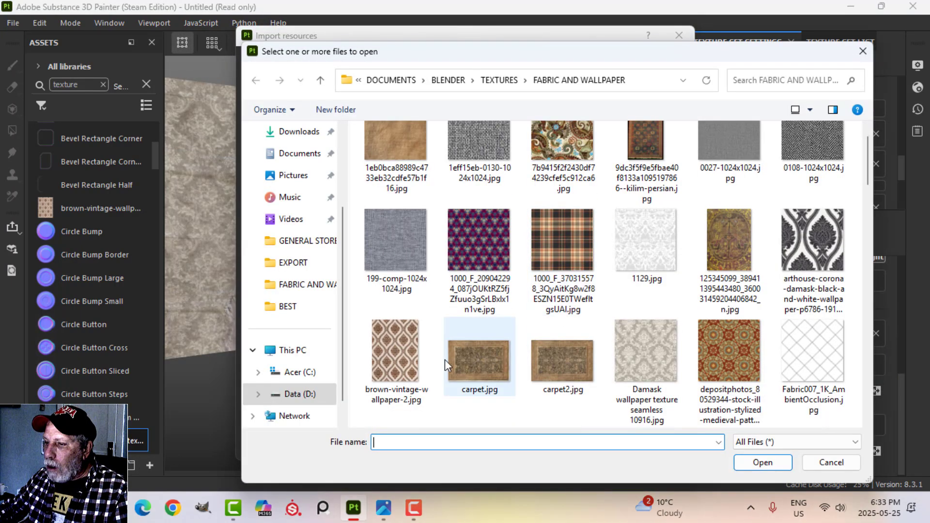
pyautogui.click(406, 347)
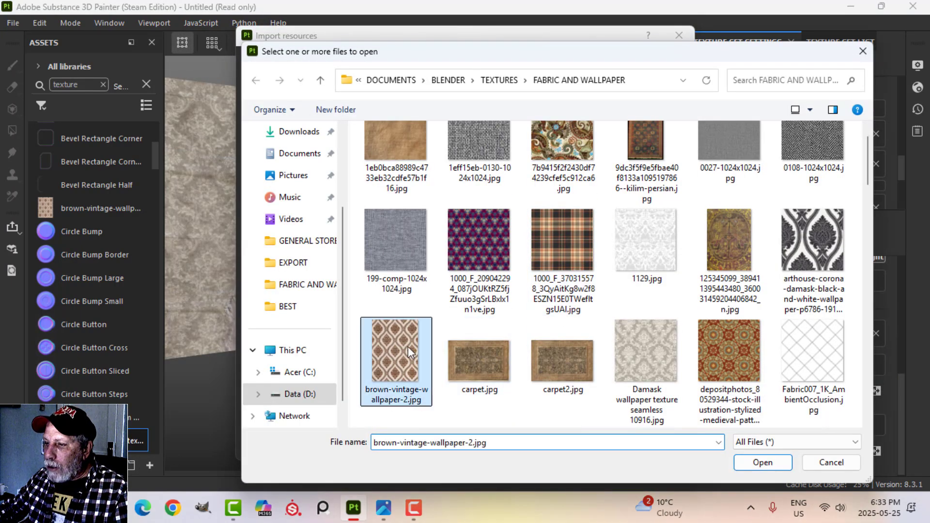
pyautogui.click(763, 464)
pyautogui.click(645, 123)
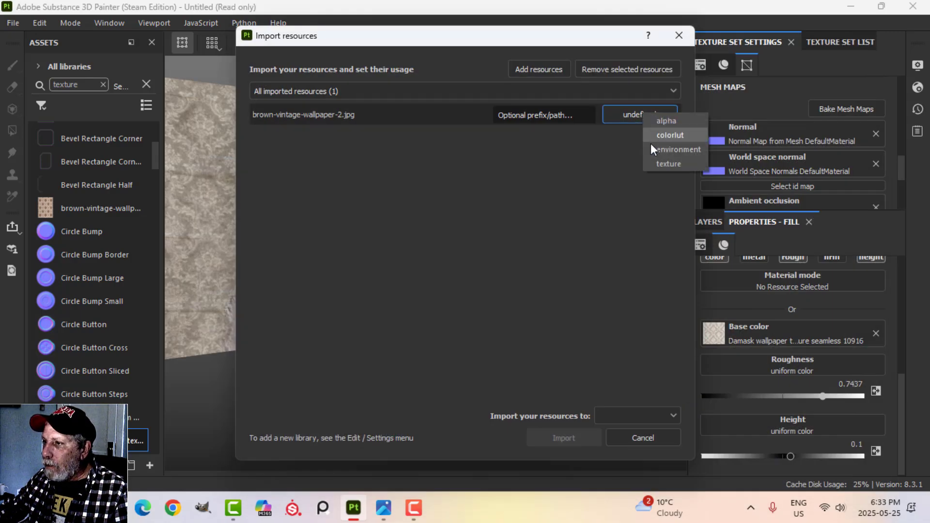
pyautogui.click(661, 161)
pyautogui.click(638, 415)
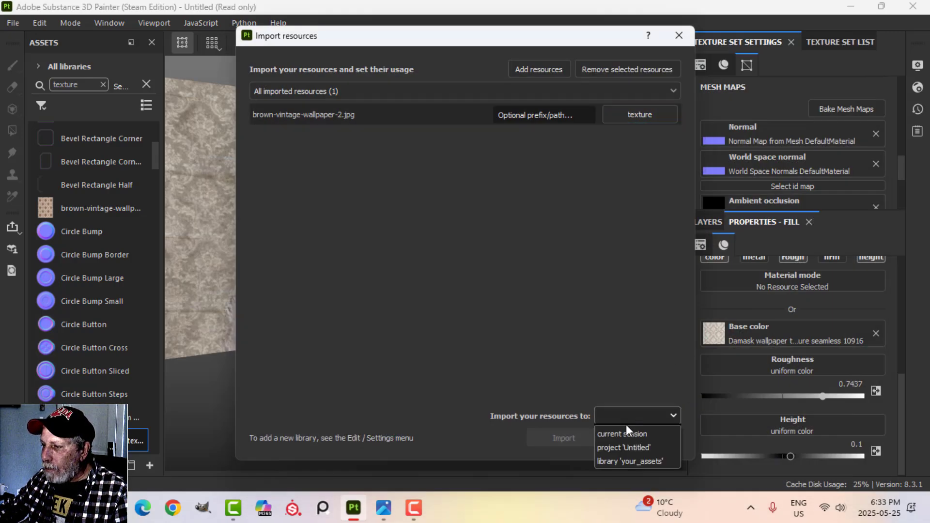
pyautogui.click(625, 431)
pyautogui.click(588, 438)
# Assign brown-vintage-wallpaper-2 to the wallpaper layer's base color, set its tiling to 8 and check the pattern around the tears
pyautogui.moveTo(153, 445); pyautogui.dragTo(750, 328)
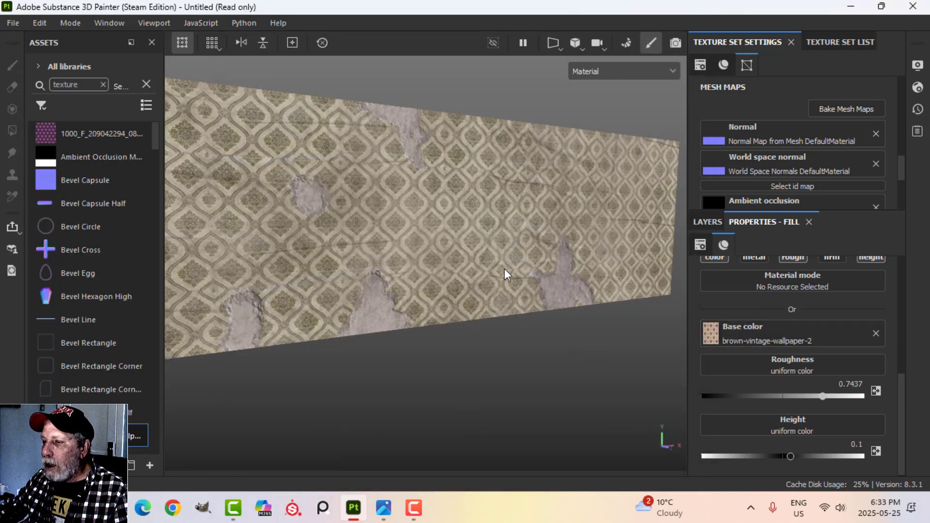
pyautogui.keyDown('alt'); pyautogui.moveTo(492, 194); pyautogui.dragTo(506, 199); pyautogui.keyUp('alt')
pyautogui.scroll(3, 747, 293)
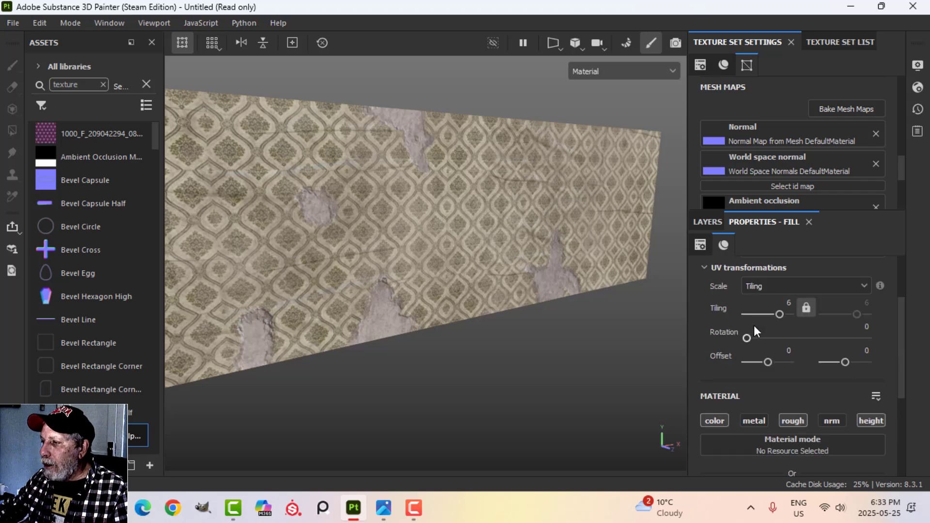
pyautogui.click(770, 302)
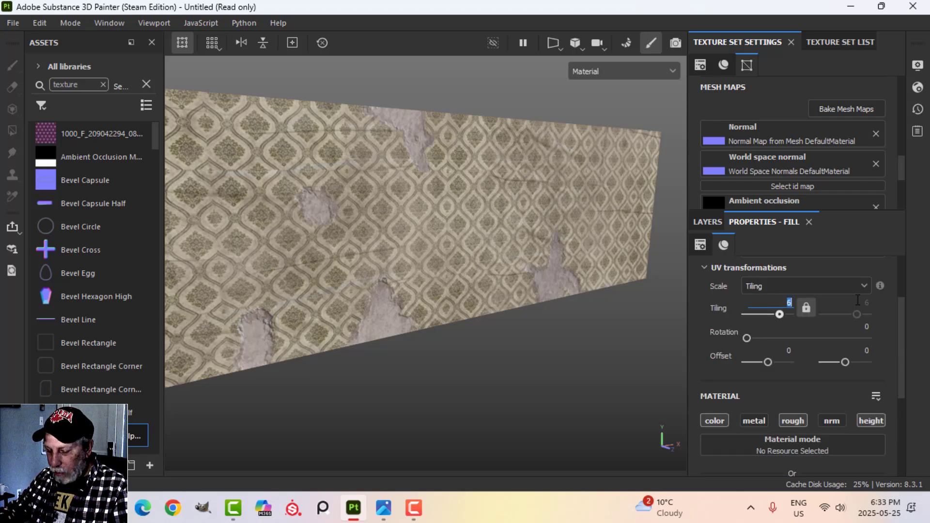
pyautogui.write('8')
pyautogui.press('Return')
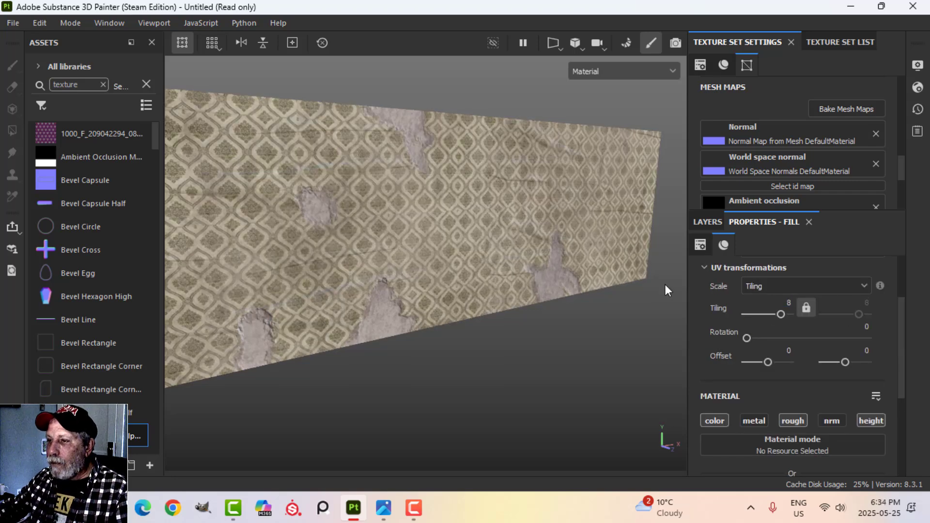
pyautogui.keyDown('alt'); pyautogui.moveTo(664, 284); pyautogui.dragTo(523, 248); pyautogui.keyUp('alt')
pyautogui.scroll(3, 581, 270)
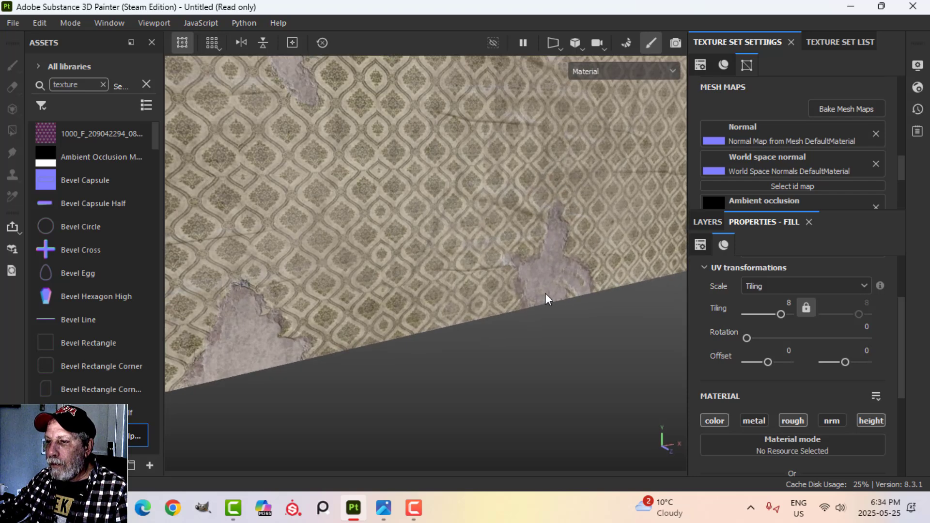
pyautogui.keyDown('alt'); pyautogui.moveTo(545, 293); pyautogui.dragTo(504, 279); pyautogui.keyUp('alt')
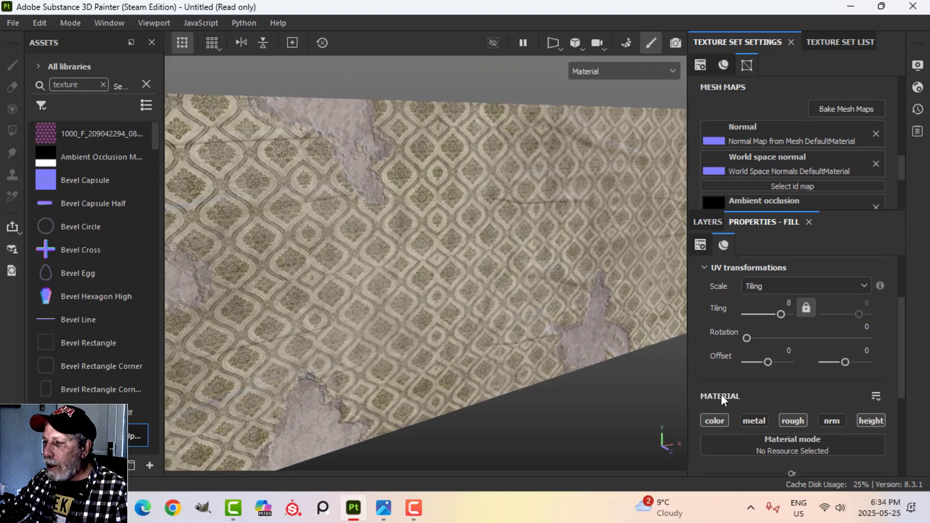
# Remove the Contrast Luminosity filter from the wallpaper layer and open the properties of its HSL Perceptive filter
pyautogui.click(707, 221)
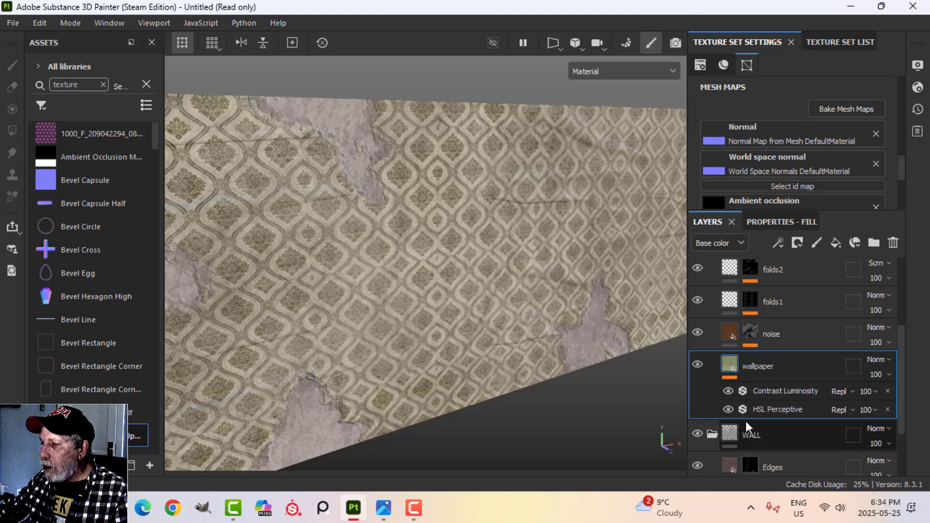
pyautogui.click(887, 390)
pyautogui.click(773, 388)
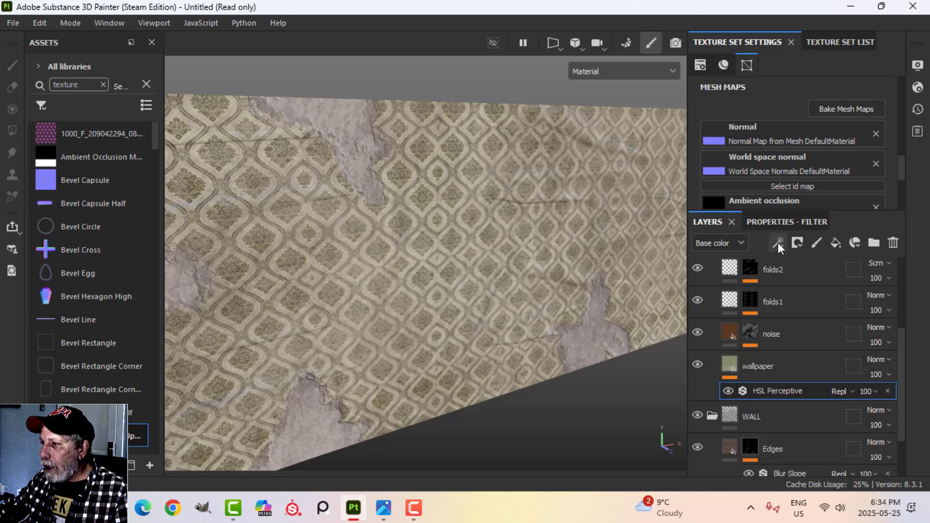
pyautogui.click(779, 227)
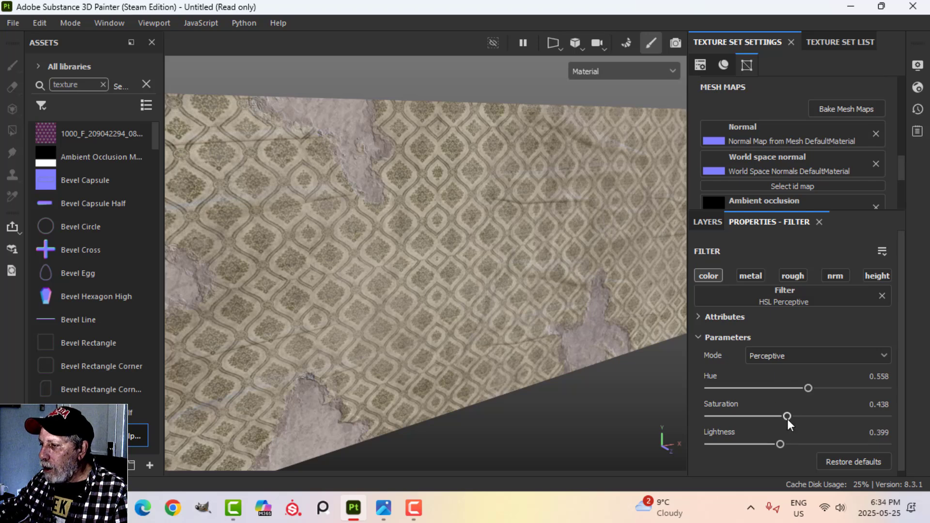
# Set the wallpaper's HSL Perceptive filter to Hue 0.221, Saturation 0.136 and Lightness 0.326
pyautogui.moveTo(786, 416); pyautogui.dragTo(751, 414)
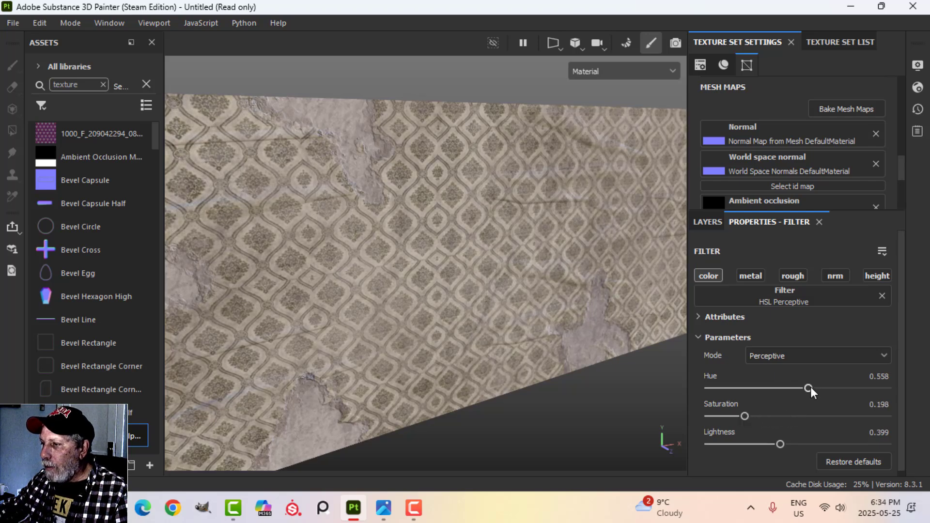
pyautogui.moveTo(809, 388); pyautogui.dragTo(733, 414)
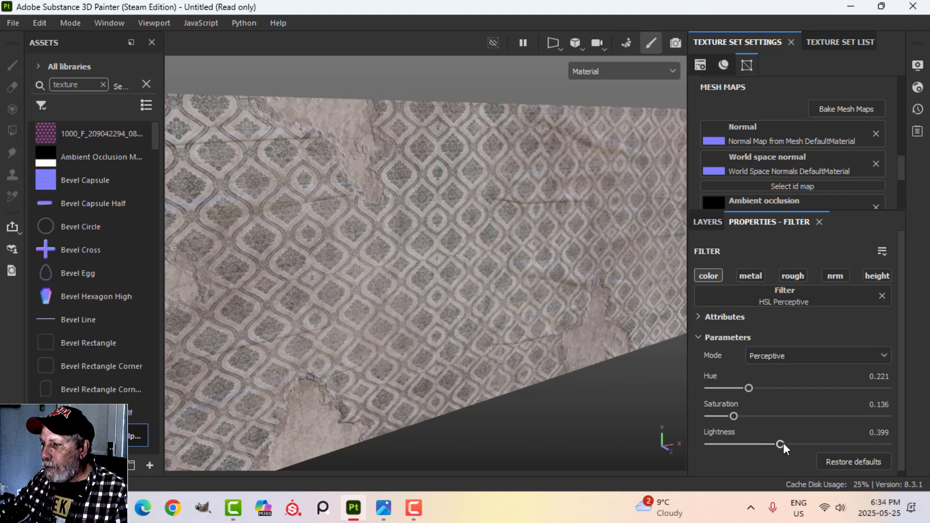
pyautogui.moveTo(780, 443)
pyautogui.mouseDown()
pyautogui.moveTo(790, 443)
pyautogui.moveTo(766, 443)
pyautogui.mouseUp()
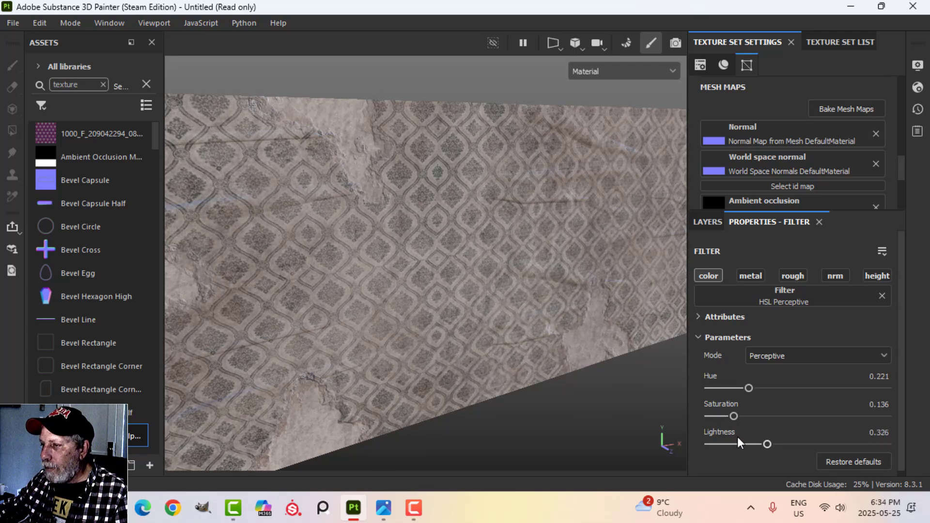
# Check the recolored wallpaper across the wall and refine the HSL Perceptive filter to Hue 0.248 and Saturation 0.225
pyautogui.scroll(-5, 485, 401)
pyautogui.keyDown('alt'); pyautogui.moveTo(487, 363); pyautogui.dragTo(556, 293); pyautogui.keyUp('alt')
pyautogui.scroll(2, 563, 338)
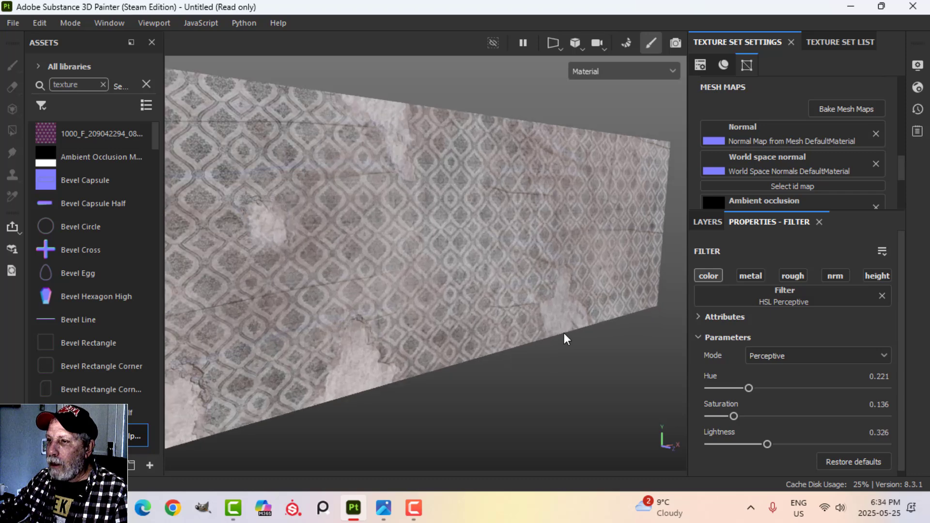
pyautogui.keyDown('alt'); pyautogui.moveTo(563, 338); pyautogui.dragTo(515, 318); pyautogui.keyUp('alt')
pyautogui.scroll(3, 508, 330)
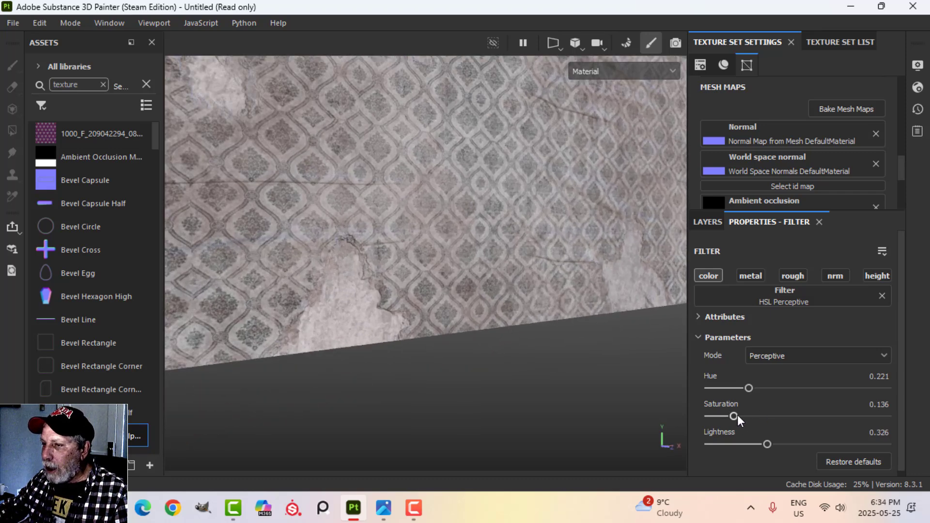
pyautogui.moveTo(735, 415); pyautogui.dragTo(754, 387)
# Examine the wallpaper's color and pattern around the torn patches and creases, up close and across the whole wall
pyautogui.moveTo(365, 179); pyautogui.dragTo(417, 233, button='middle')
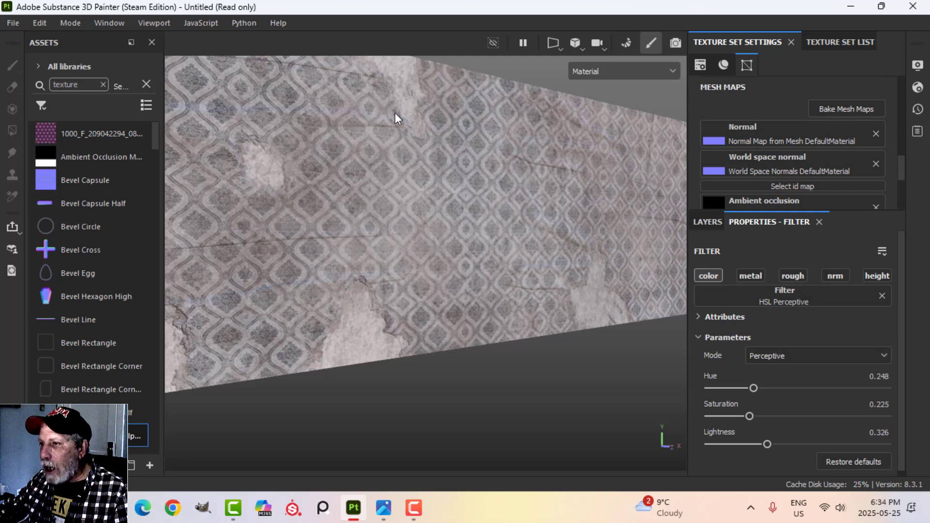
pyautogui.scroll(2, 391, 213)
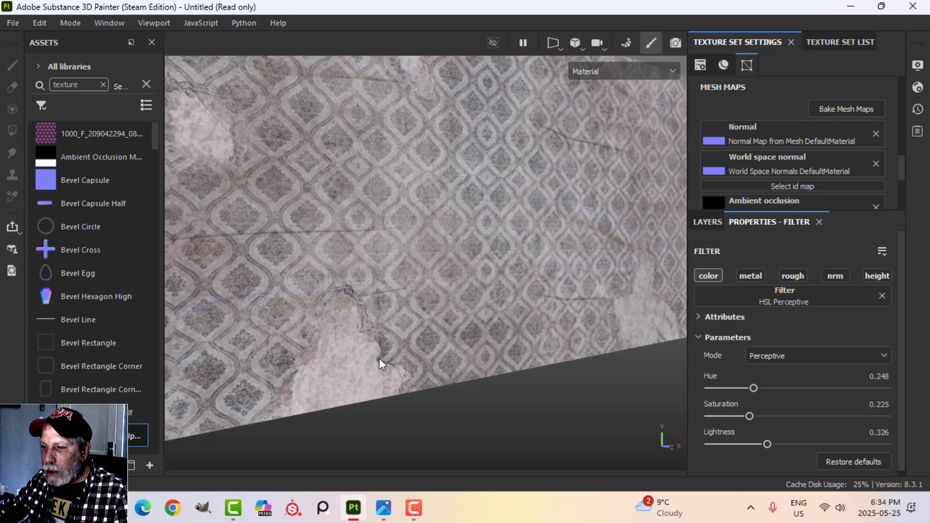
pyautogui.scroll(-2, 426, 355)
pyautogui.moveTo(441, 345); pyautogui.dragTo(484, 292, button='middle')
pyautogui.scroll(1, 490, 297)
pyautogui.keyDown('alt'); pyautogui.moveTo(508, 256); pyautogui.dragTo(456, 321); pyautogui.keyUp('alt')
pyautogui.keyDown('alt'); pyautogui.moveTo(368, 298); pyautogui.dragTo(366, 326); pyautogui.keyUp('alt')
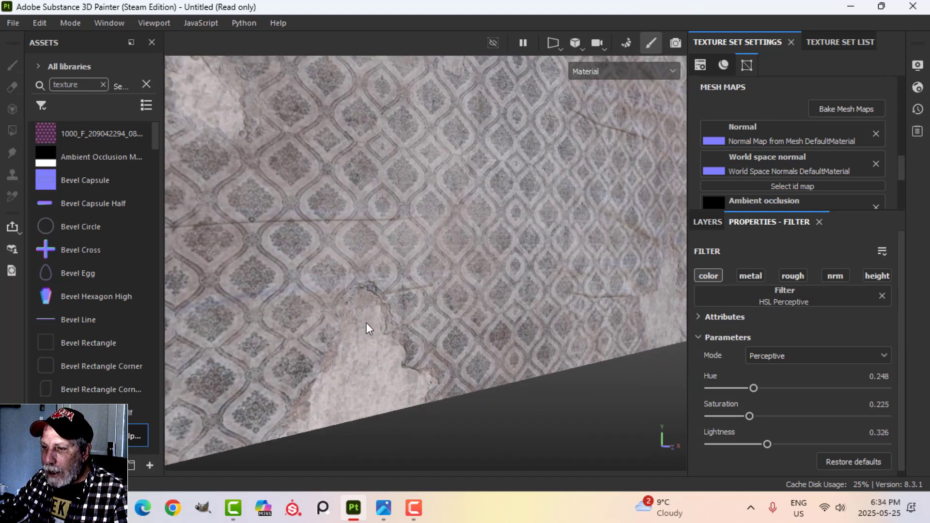
pyautogui.keyDown('alt'); pyautogui.moveTo(428, 330); pyautogui.dragTo(473, 322); pyautogui.keyUp('alt')
pyautogui.keyDown('alt'); pyautogui.moveTo(473, 322); pyautogui.dragTo(434, 238, button='middle'); pyautogui.keyUp('alt')
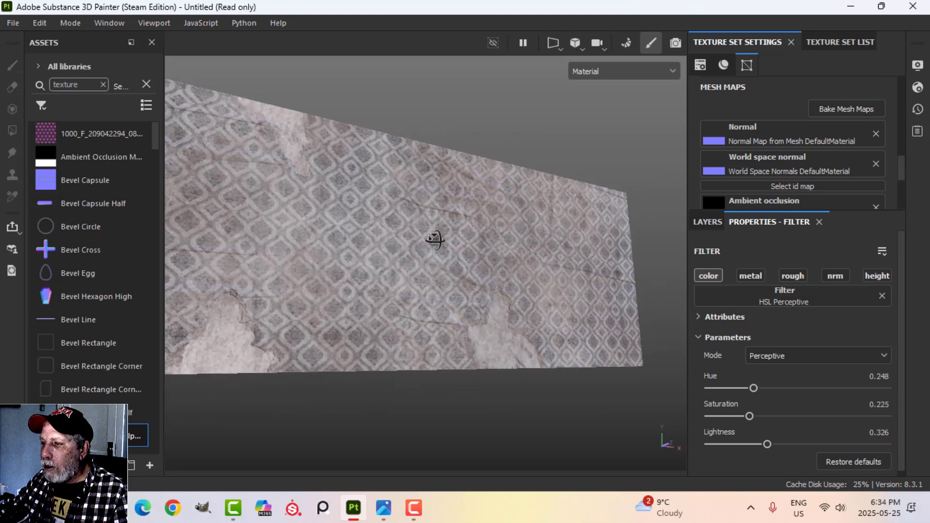
pyautogui.keyDown('alt'); pyautogui.moveTo(433, 239); pyautogui.dragTo(487, 269); pyautogui.keyUp('alt')
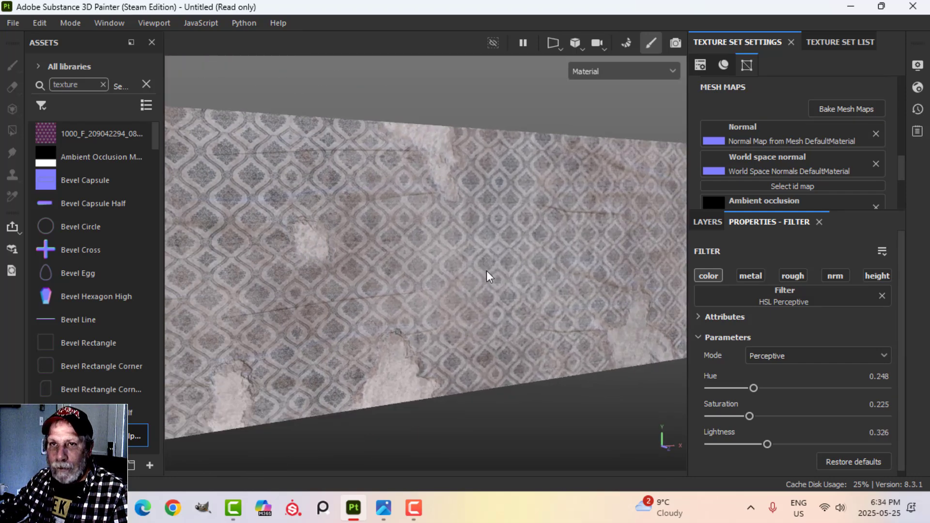